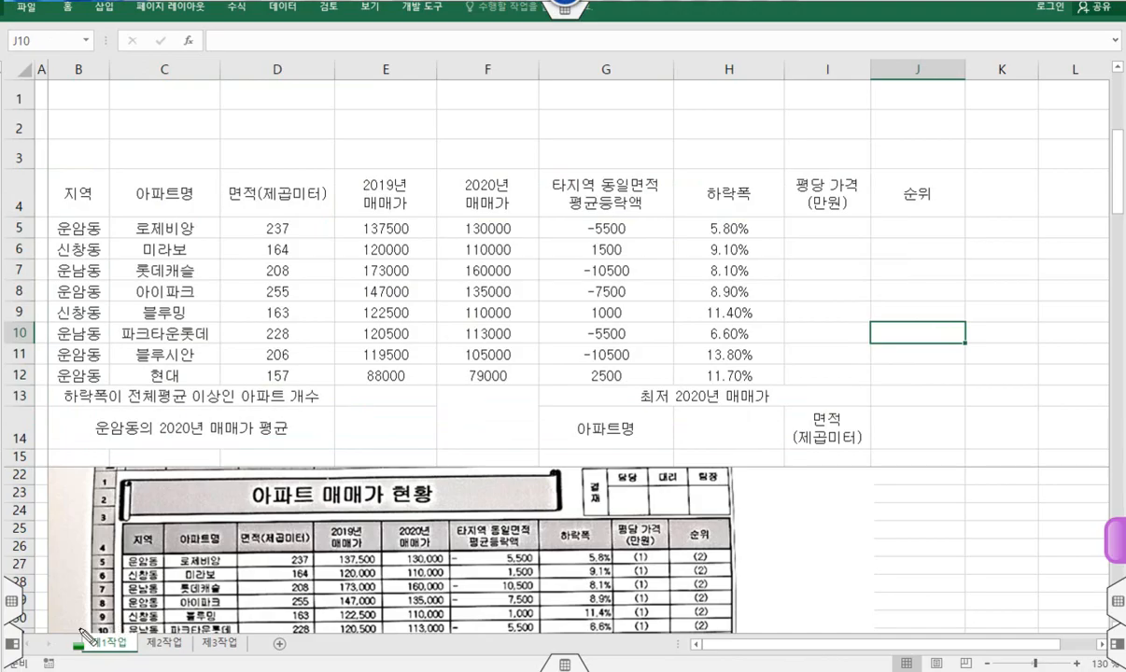
left_click_drag(81, 630, 125, 649)
mouse_move(184, 544)
left_mouse_down()
mouse_move(108, 619)
mouse_move(184, 654)
left_mouse_up()
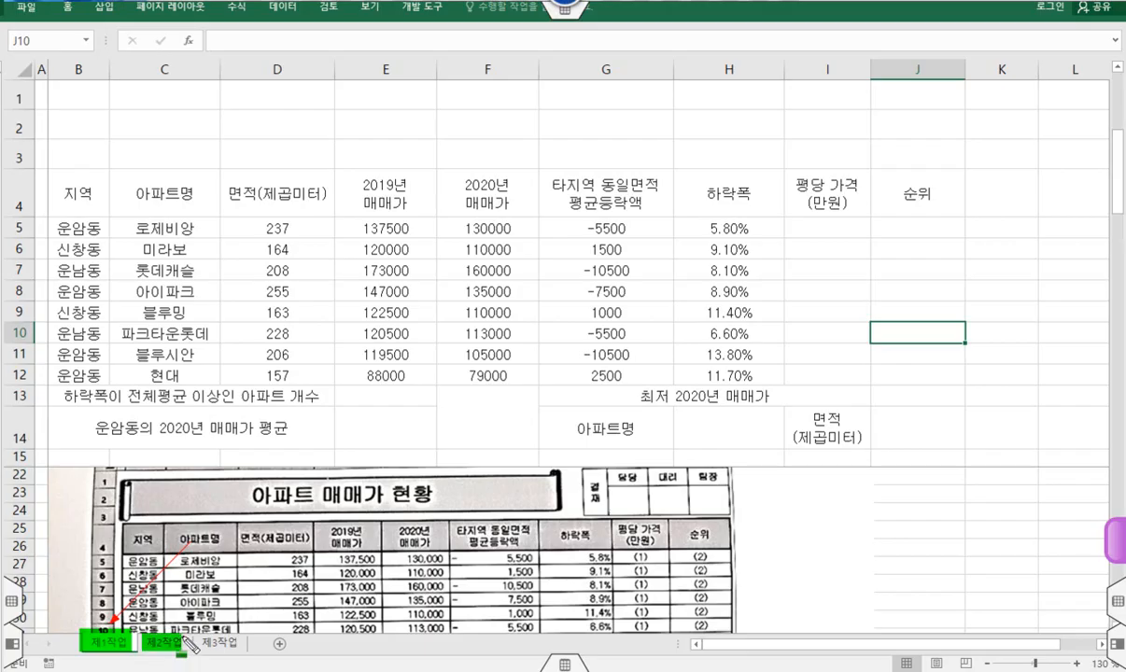
mouse_move(265, 544)
left_mouse_down()
mouse_move(214, 628)
mouse_move(233, 644)
left_mouse_up()
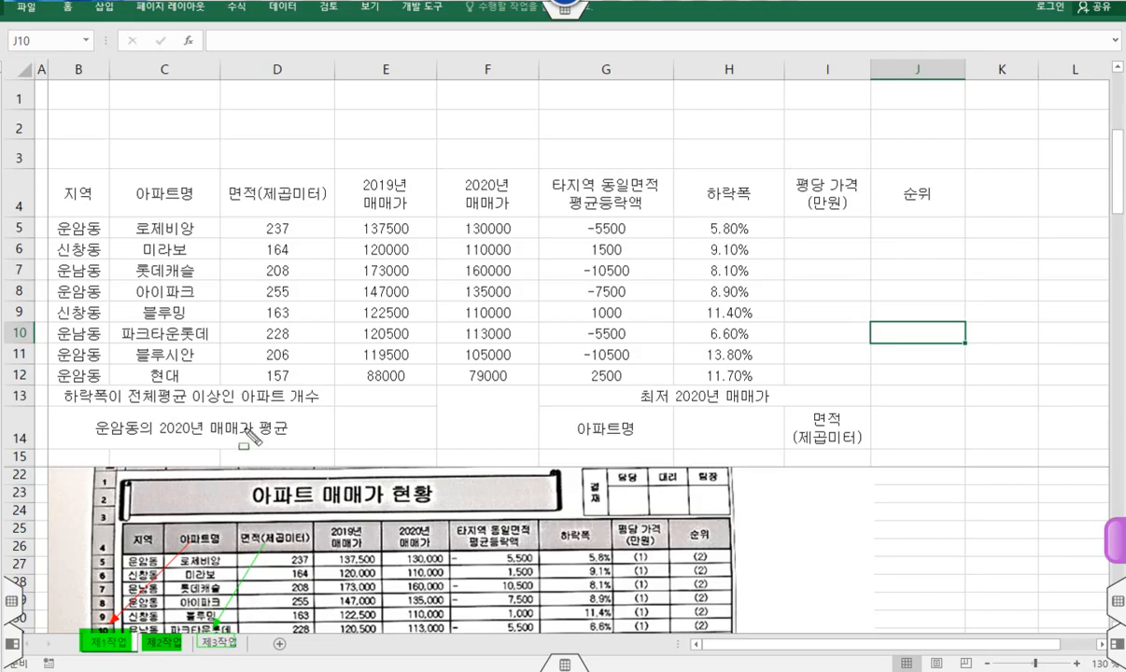
key("Escape")
left_click(258, 274)
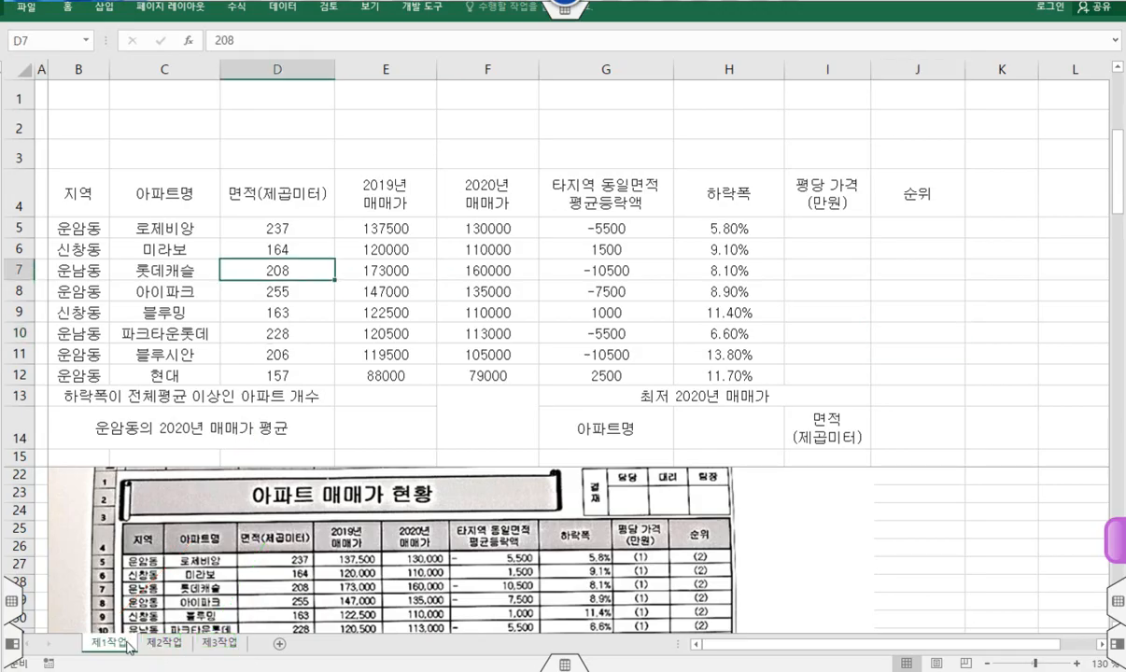
Step: Select all three worksheets, 제1작업, 제2작업 and 제3작업, as a group
left_click(160, 644)
left_click(215, 643)
left_click(113, 644)
right_click(113, 645)
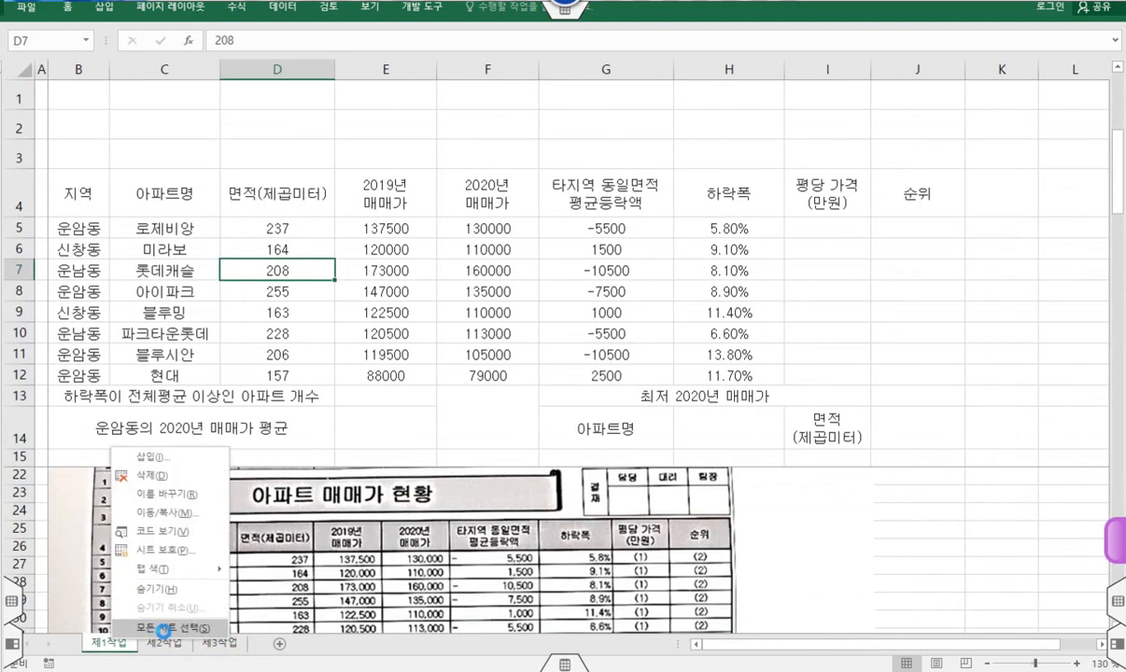
left_click(164, 629)
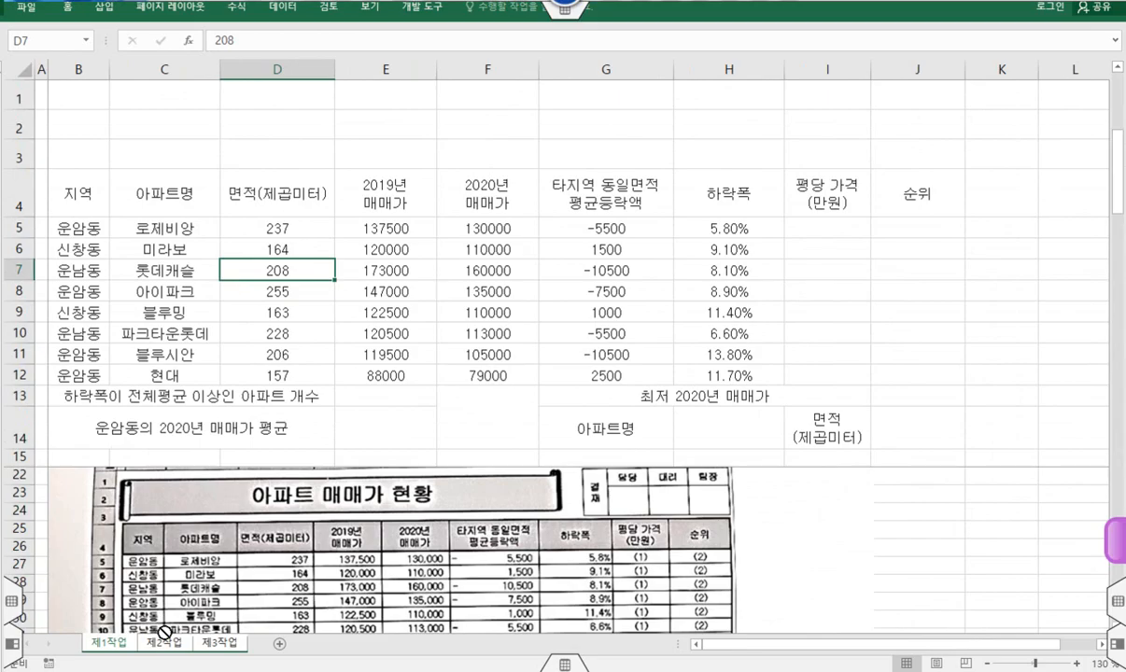
Step: Set the width of column A to 1 across the grouped sheets
left_click(41, 67)
right_click(41, 67)
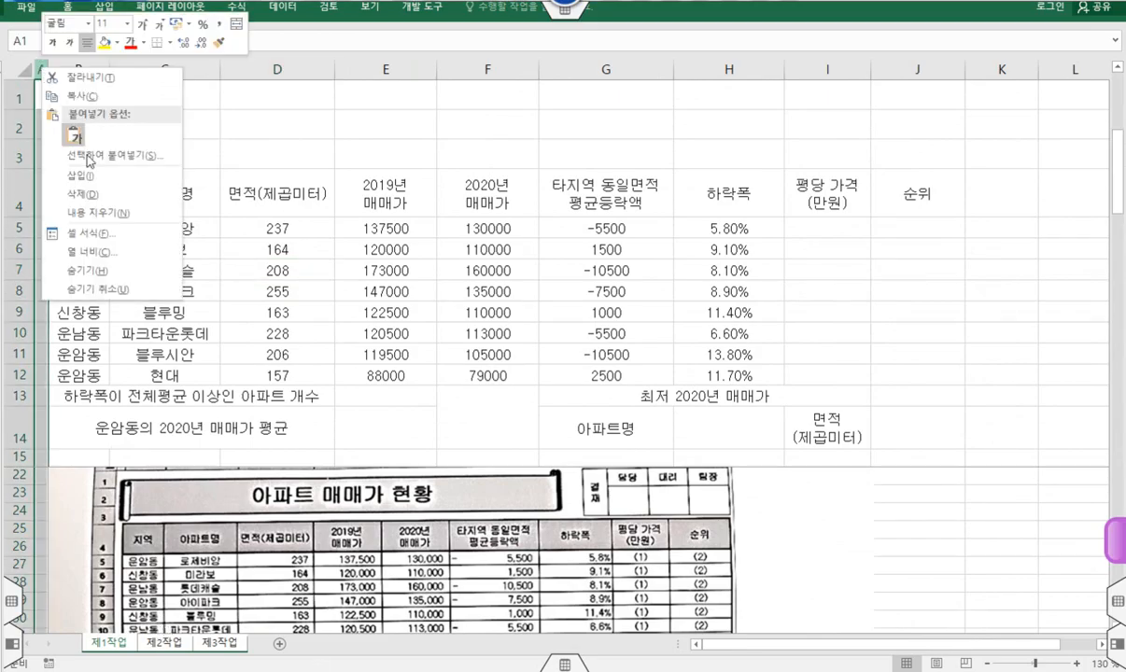
left_click(98, 252)
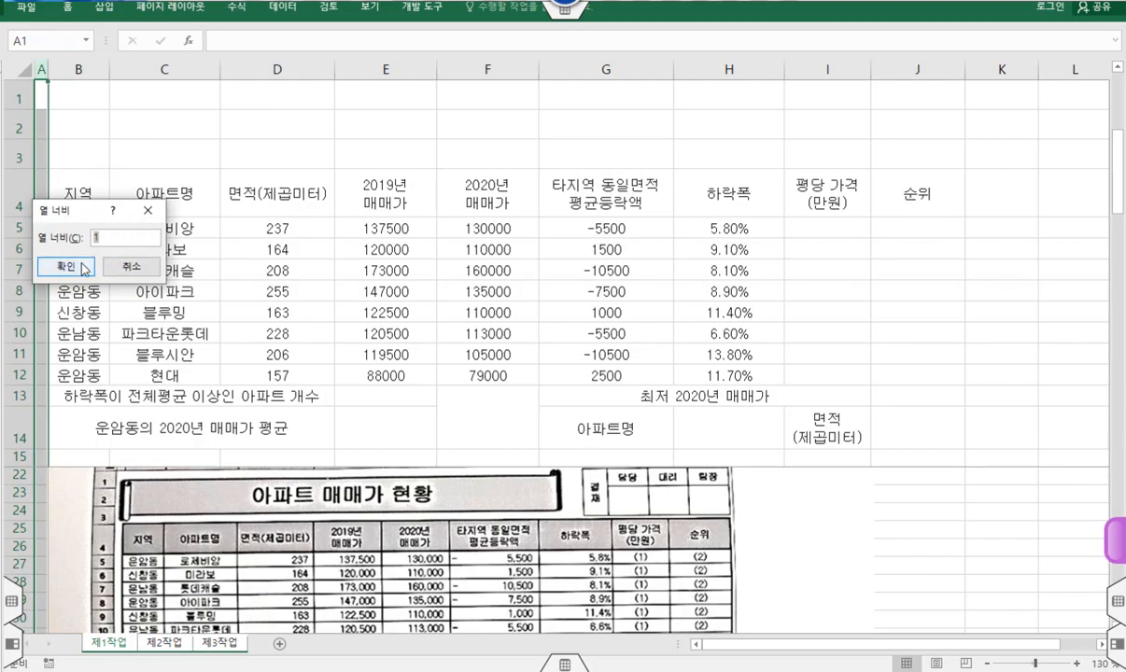
left_click(84, 269)
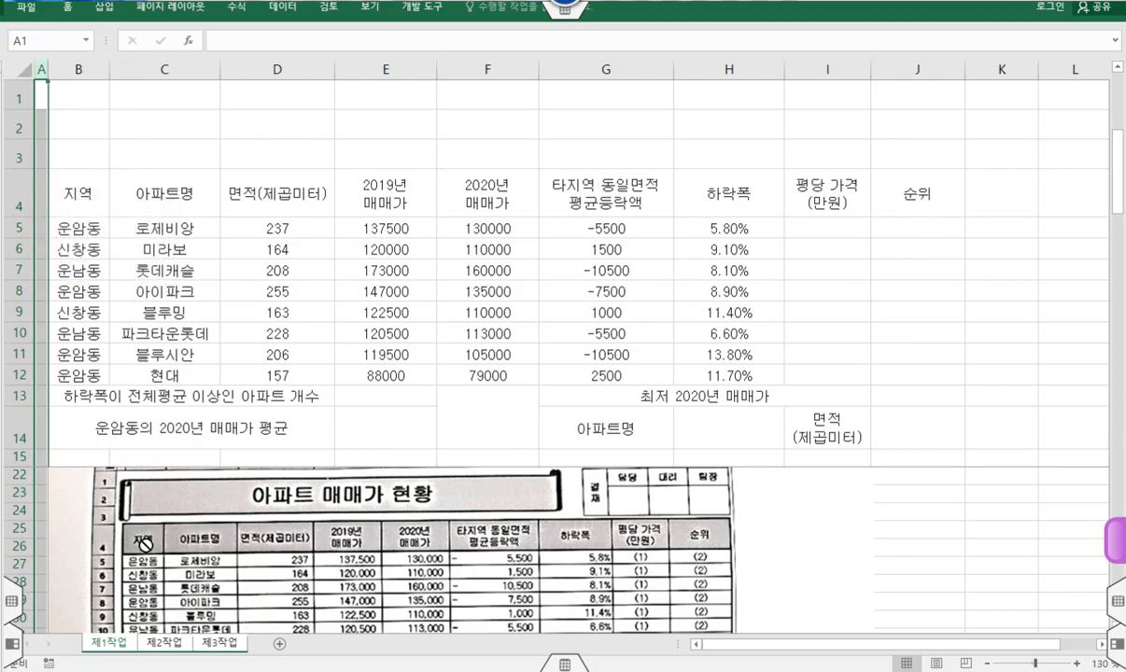
Step: Ungroup the sheets and look through 제2작업 and 제3작업 before returning to 제1작업
left_click(170, 646)
left_click(221, 646)
left_click(167, 643)
left_click(109, 644)
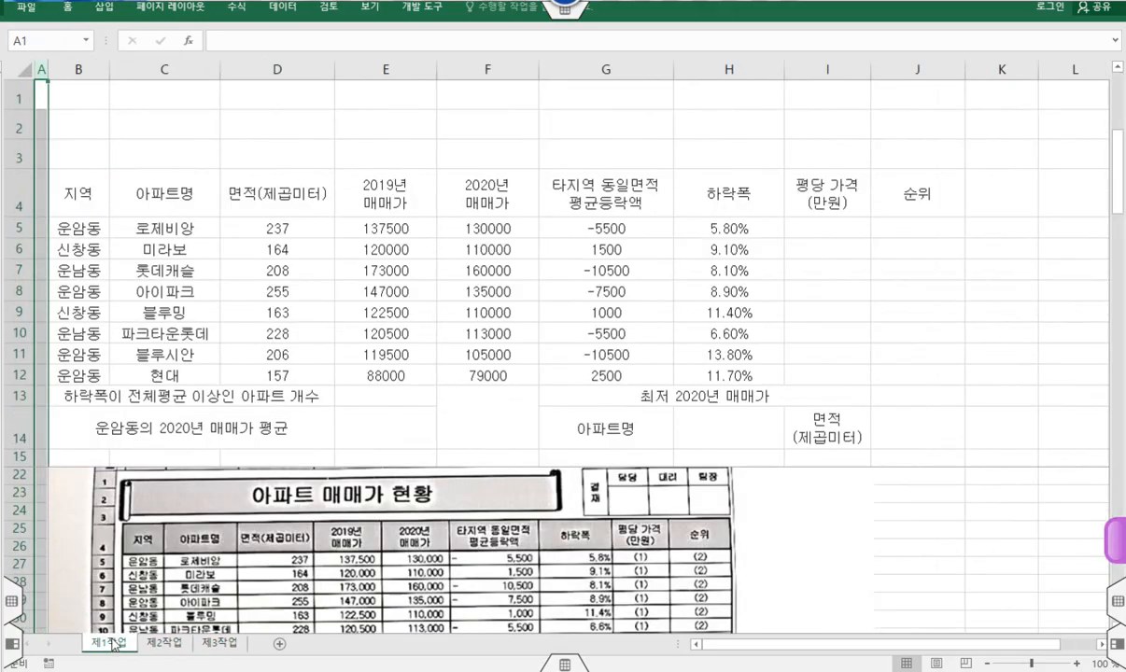
left_click(164, 374)
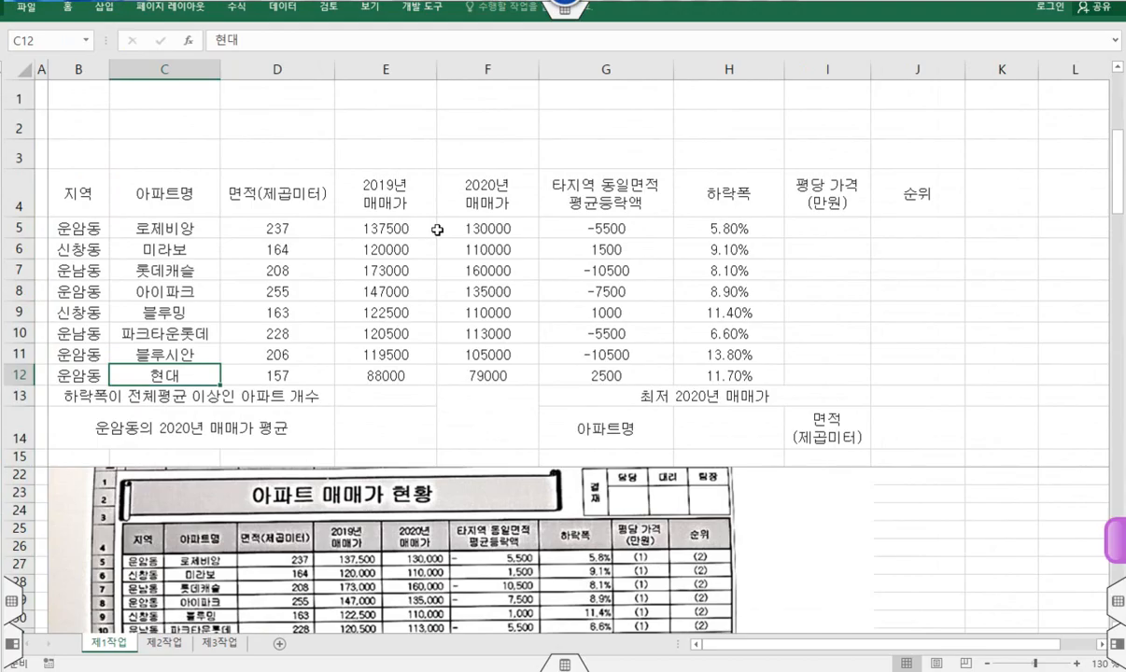
left_click_drag(81, 183, 869, 423)
left_click(623, 116)
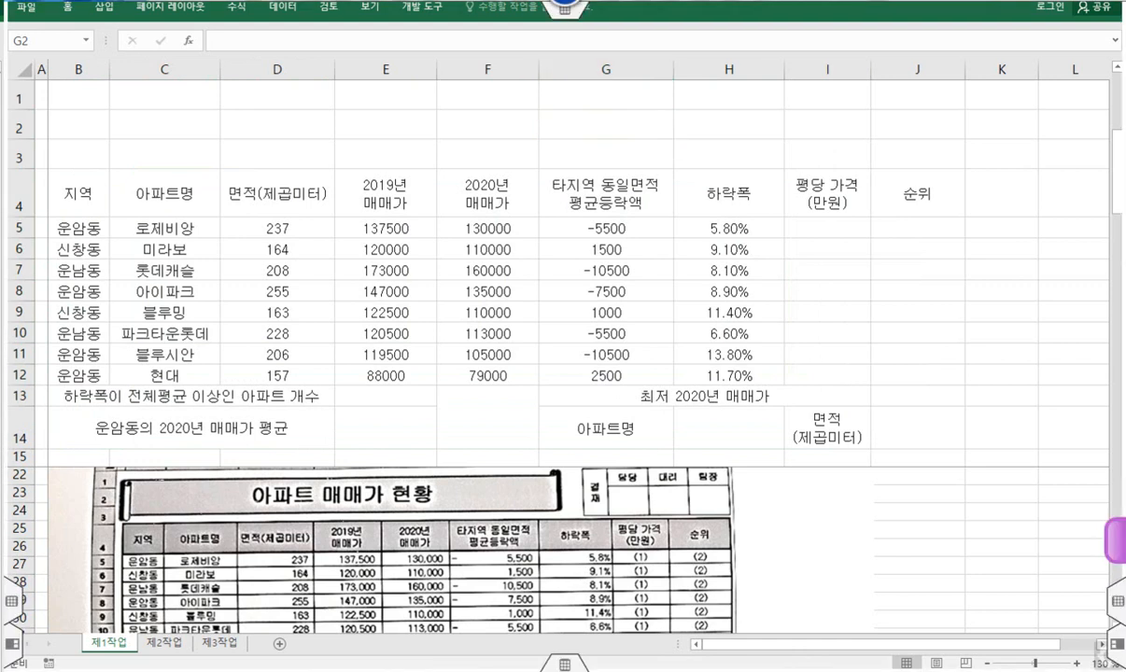
mouse_move(363, 190)
left_mouse_down()
mouse_move(418, 195)
mouse_move(428, 159)
mouse_move(466, 154)
mouse_move(446, 149)
mouse_move(490, 134)
left_mouse_up()
left_click_drag(343, 214, 394, 215)
mouse_move(335, 169)
left_mouse_down()
mouse_move(359, 221)
mouse_move(432, 172)
left_mouse_up()
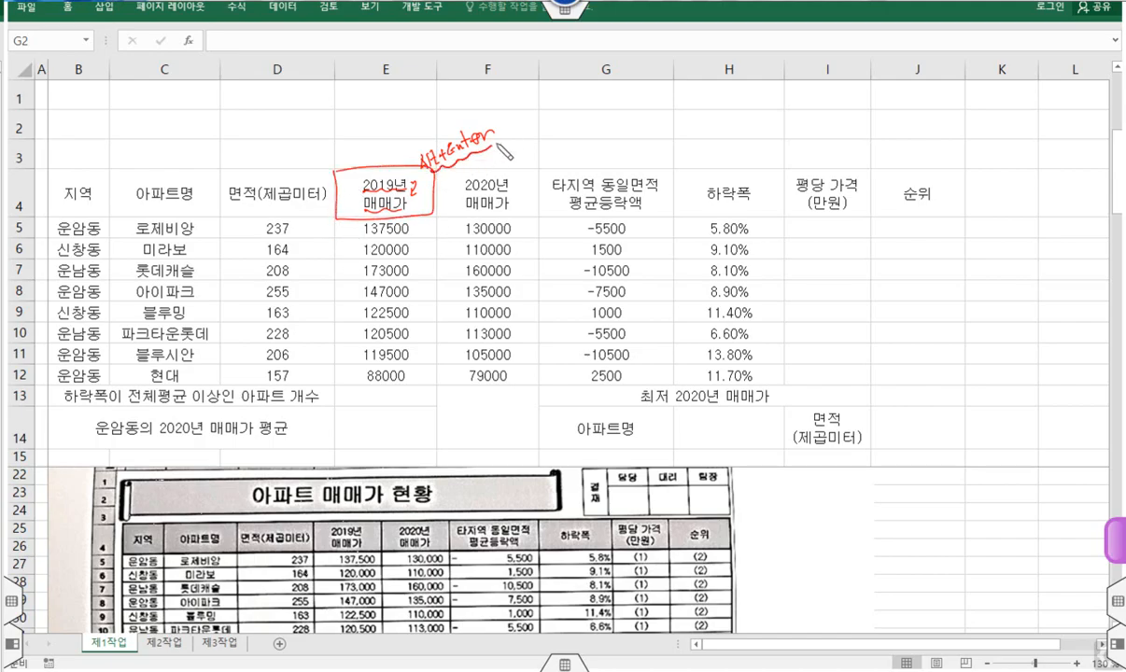
left_click_drag(512, 186, 524, 198)
left_click_drag(657, 182, 667, 197)
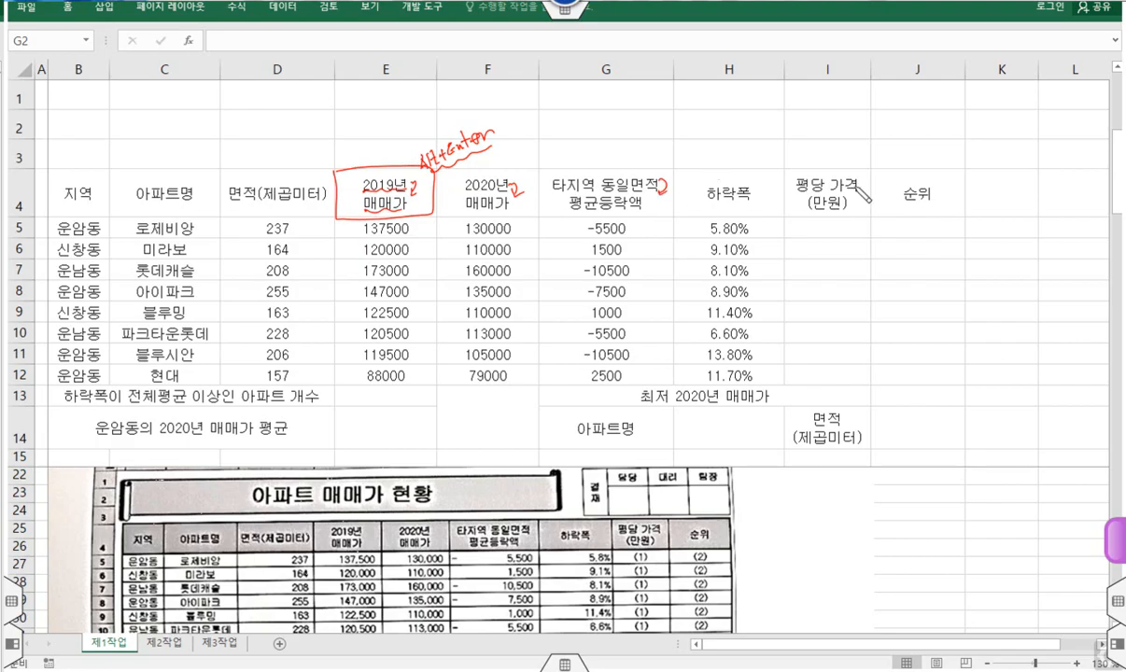
left_click_drag(855, 183, 859, 198)
mouse_move(65, 402)
left_mouse_down()
mouse_move(315, 402)
mouse_move(198, 382)
mouse_move(61, 387)
mouse_move(45, 439)
mouse_move(62, 422)
mouse_move(131, 437)
mouse_move(304, 419)
mouse_move(122, 416)
mouse_move(110, 431)
left_mouse_up()
mouse_move(454, 392)
left_mouse_down()
mouse_move(457, 435)
mouse_move(520, 397)
mouse_move(455, 391)
left_mouse_up()
mouse_move(565, 394)
left_mouse_down()
mouse_move(775, 405)
mouse_move(757, 383)
mouse_move(579, 398)
left_mouse_up()
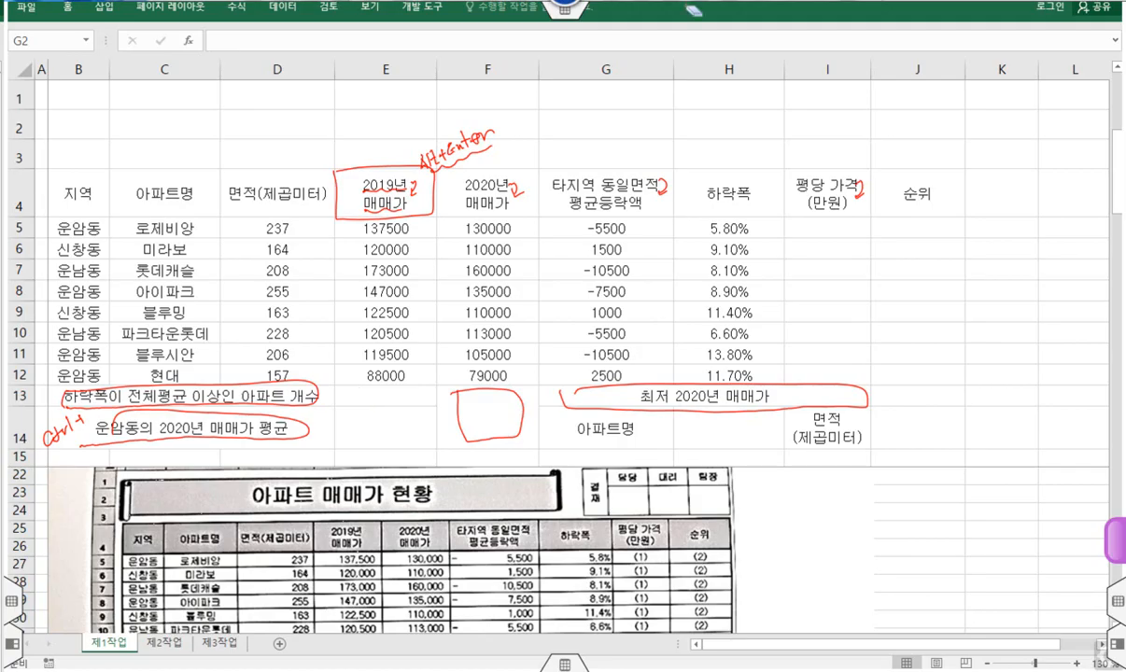
key("Escape")
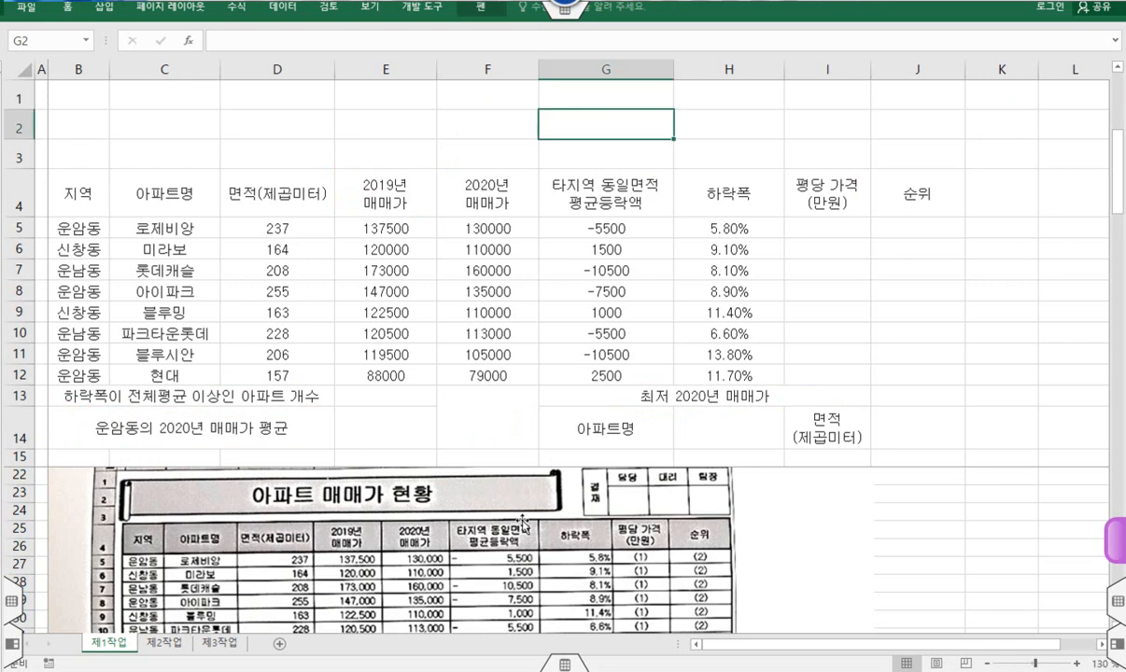
Step: Read the data-format condition below the table and check the whole sheet's font and size against the required 굴림, 11pt
scroll(420, 528, "down", 4)
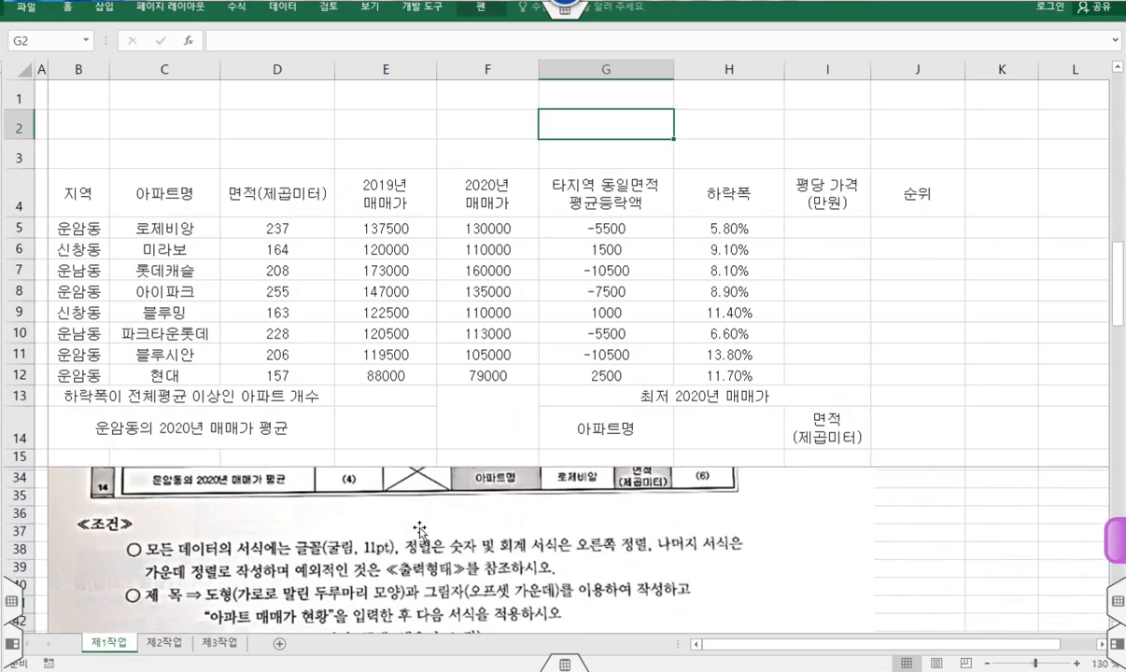
scroll(420, 528, "down", 2)
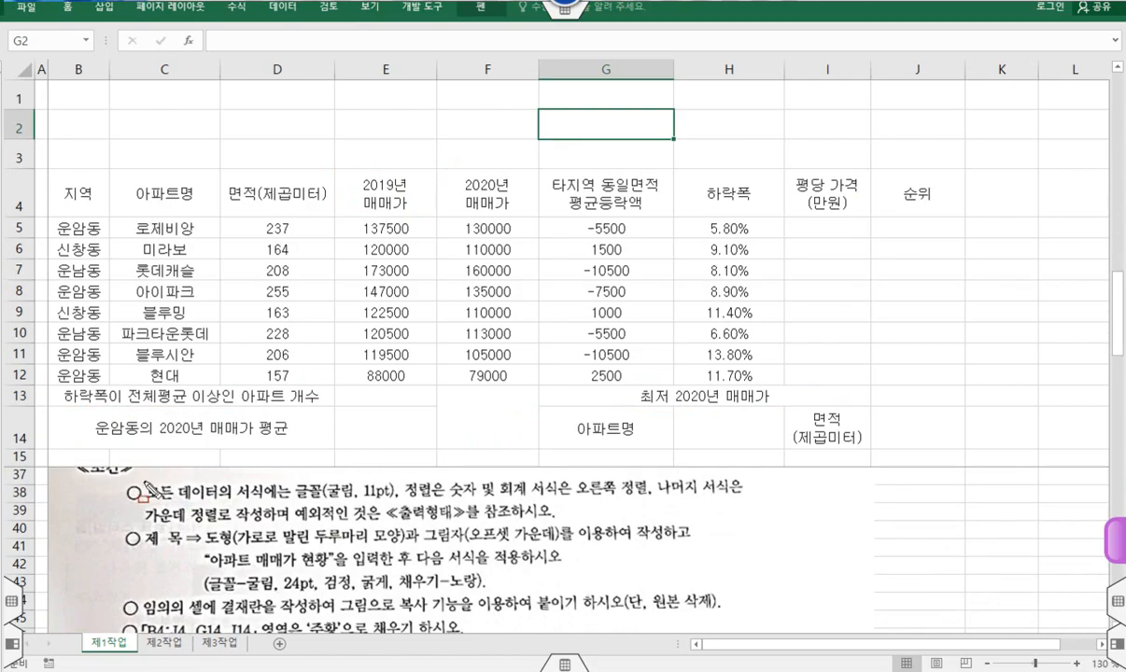
left_click_drag(136, 484, 395, 503)
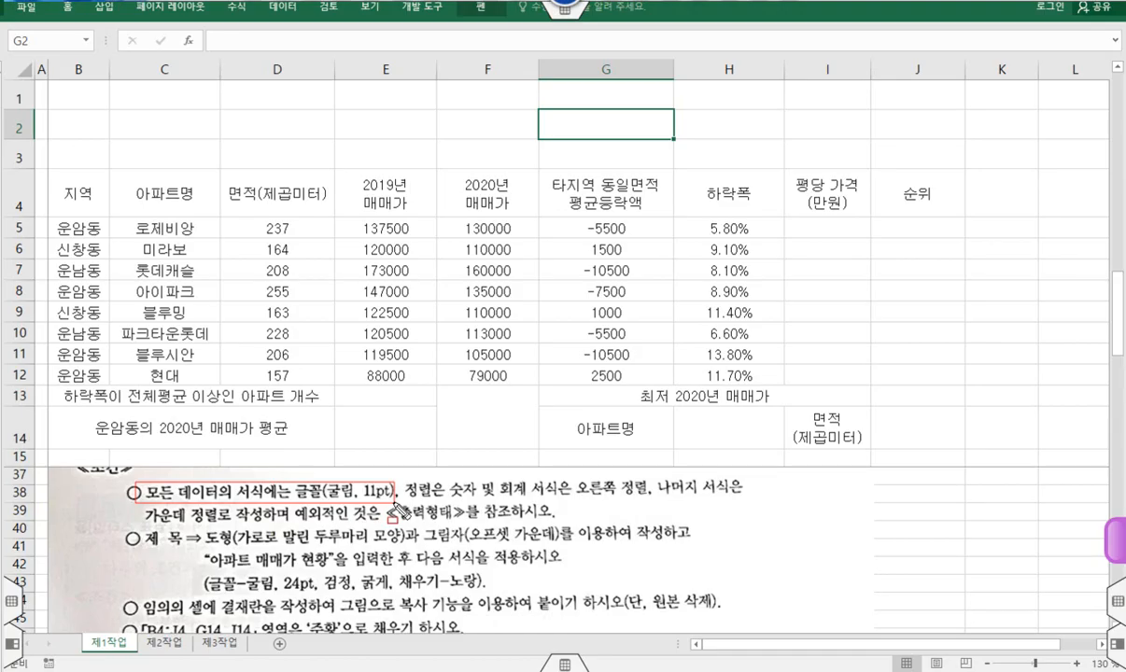
left_click_drag(399, 509, 384, 490)
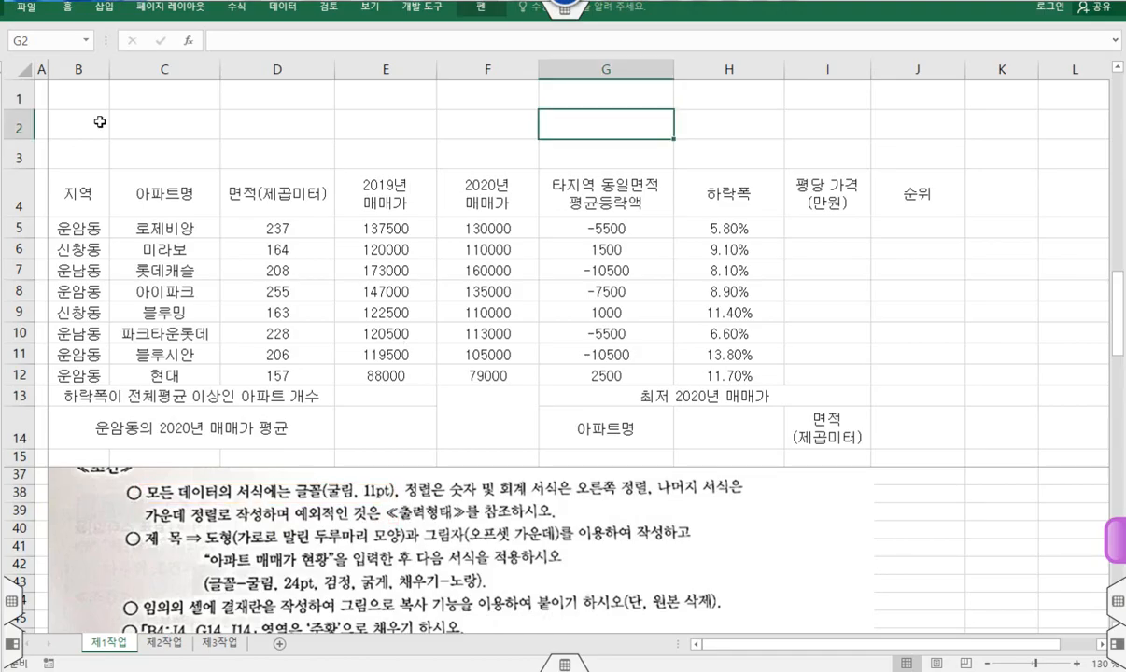
left_click(23, 69)
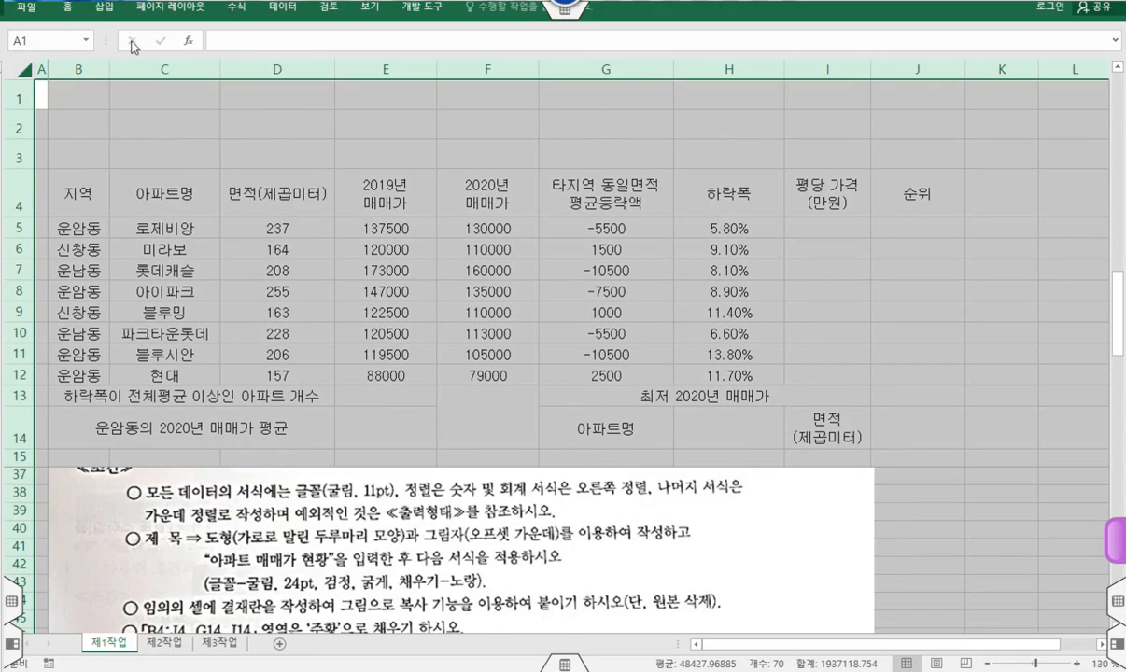
left_click(80, 7)
left_click(178, 36)
left_click(177, 34)
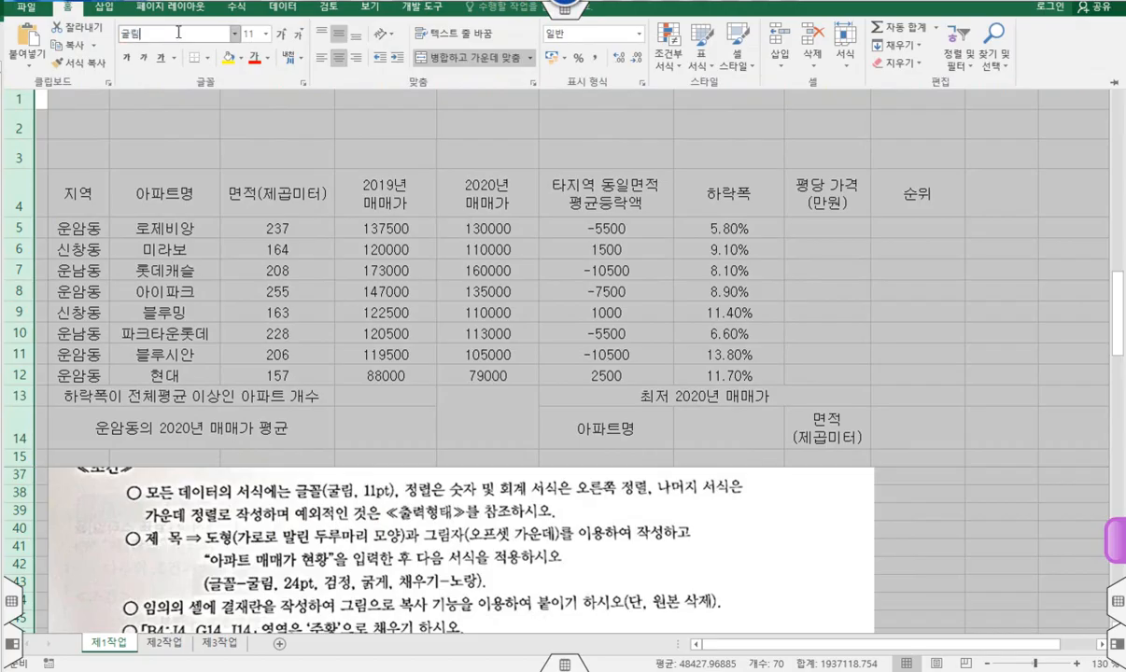
left_click(252, 34)
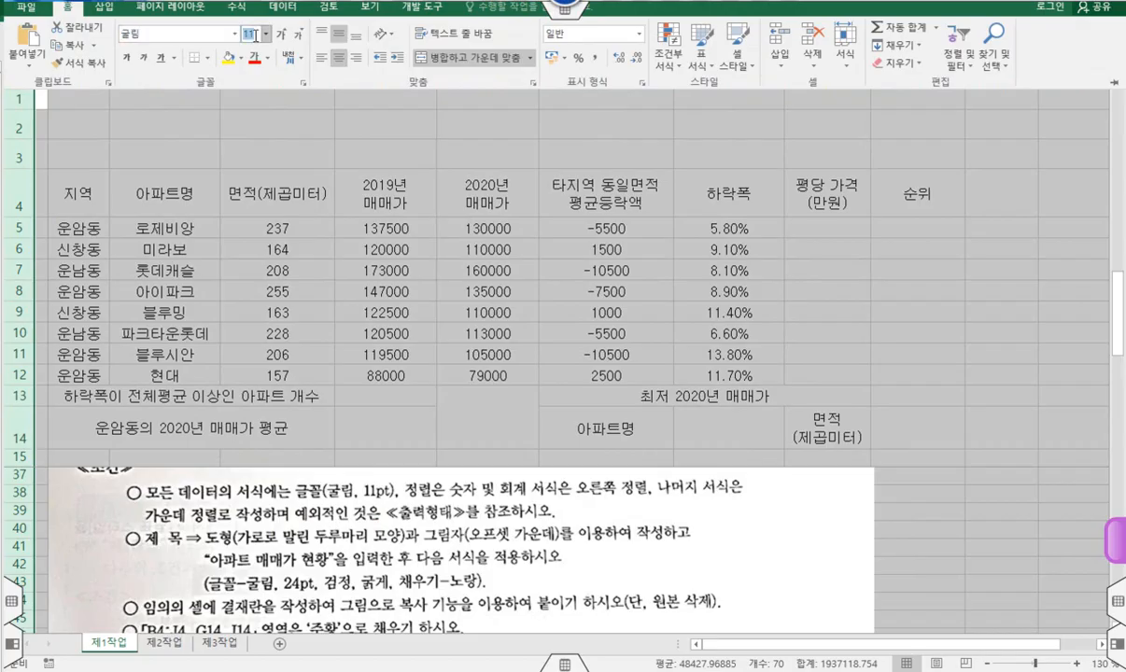
key("Escape")
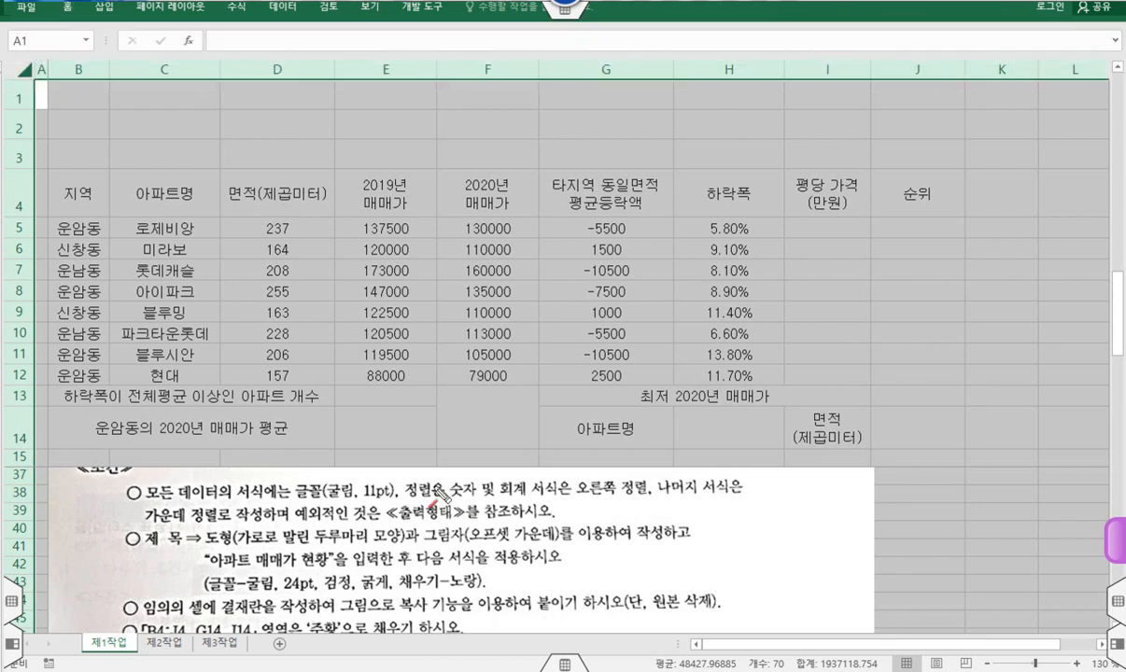
left_click_drag(416, 493, 667, 499)
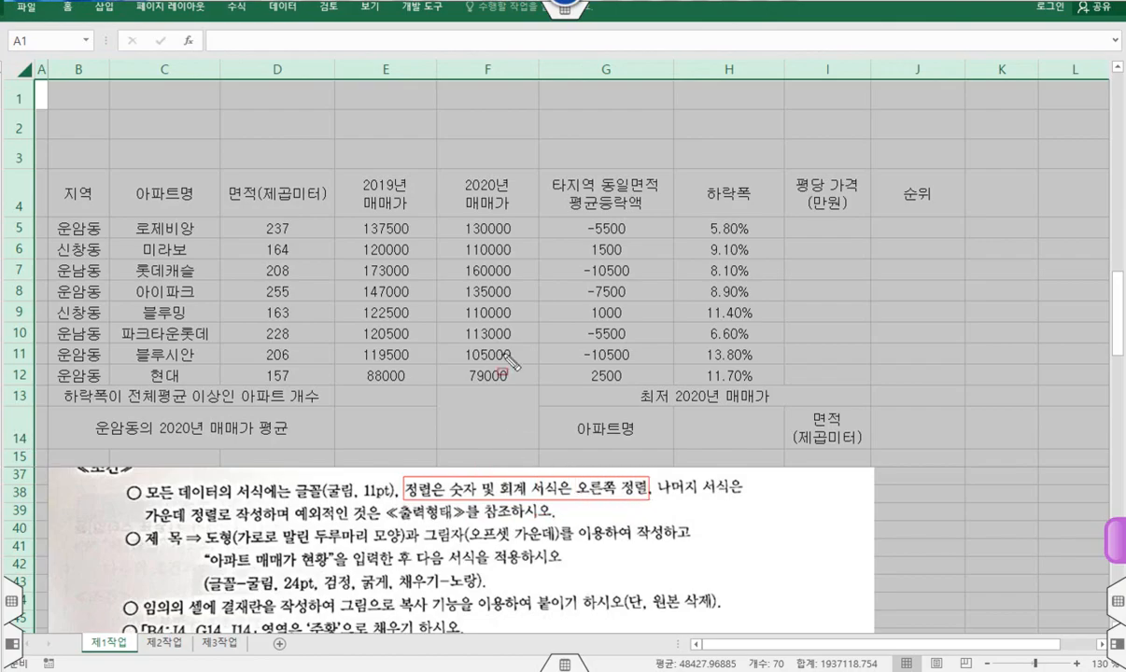
mouse_move(359, 217)
left_mouse_down()
mouse_move(516, 271)
mouse_move(525, 344)
mouse_move(657, 384)
left_mouse_up()
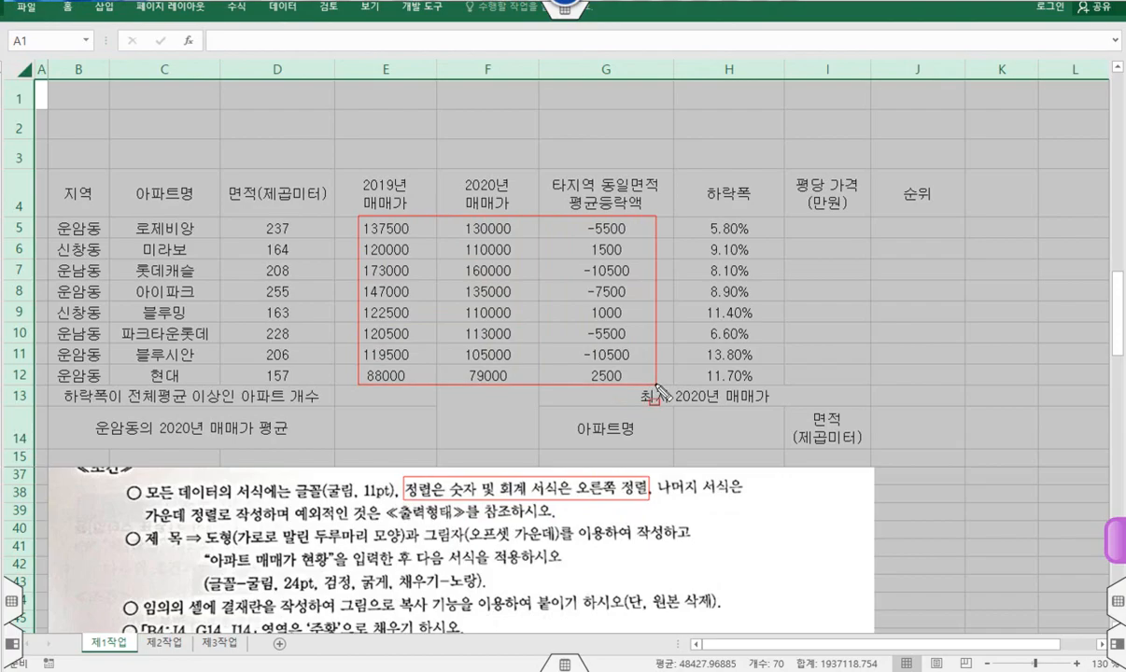
mouse_move(704, 224)
left_mouse_down()
mouse_move(709, 266)
mouse_move(765, 363)
mouse_move(751, 385)
left_mouse_up()
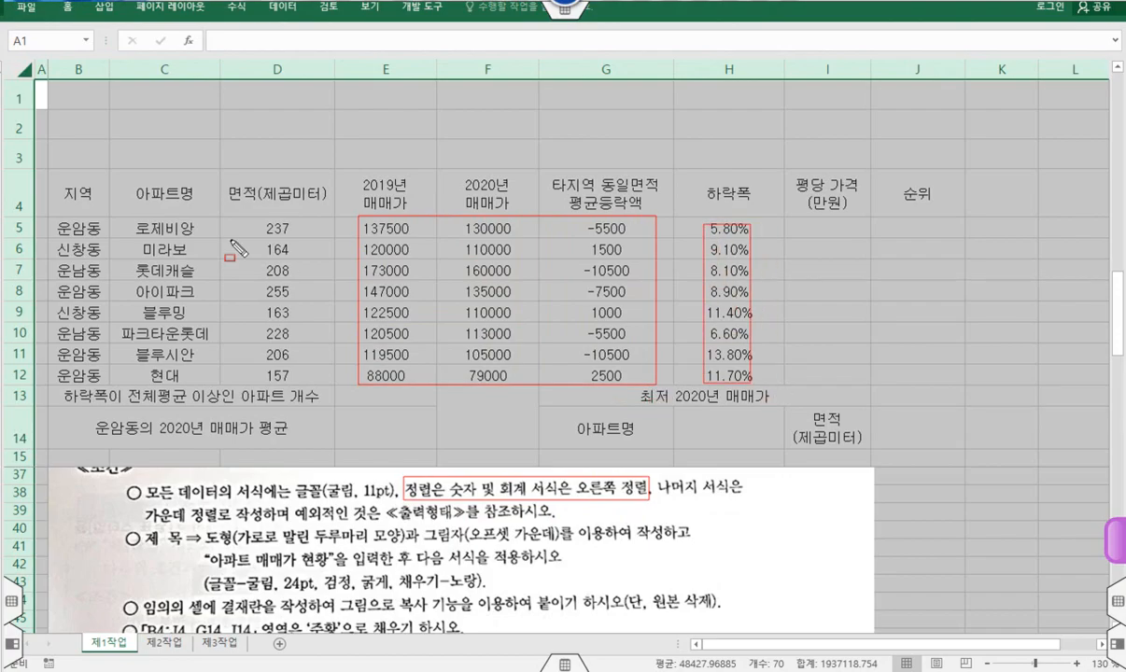
mouse_move(65, 181)
left_mouse_down()
mouse_move(93, 316)
mouse_move(222, 356)
left_mouse_up()
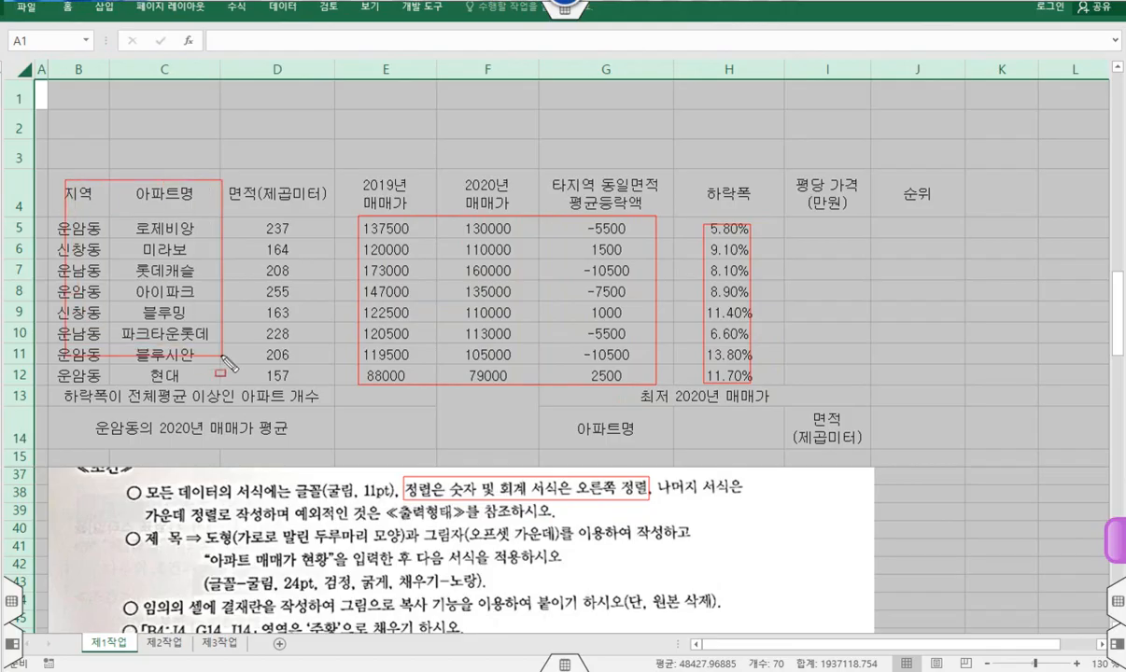
key("Escape")
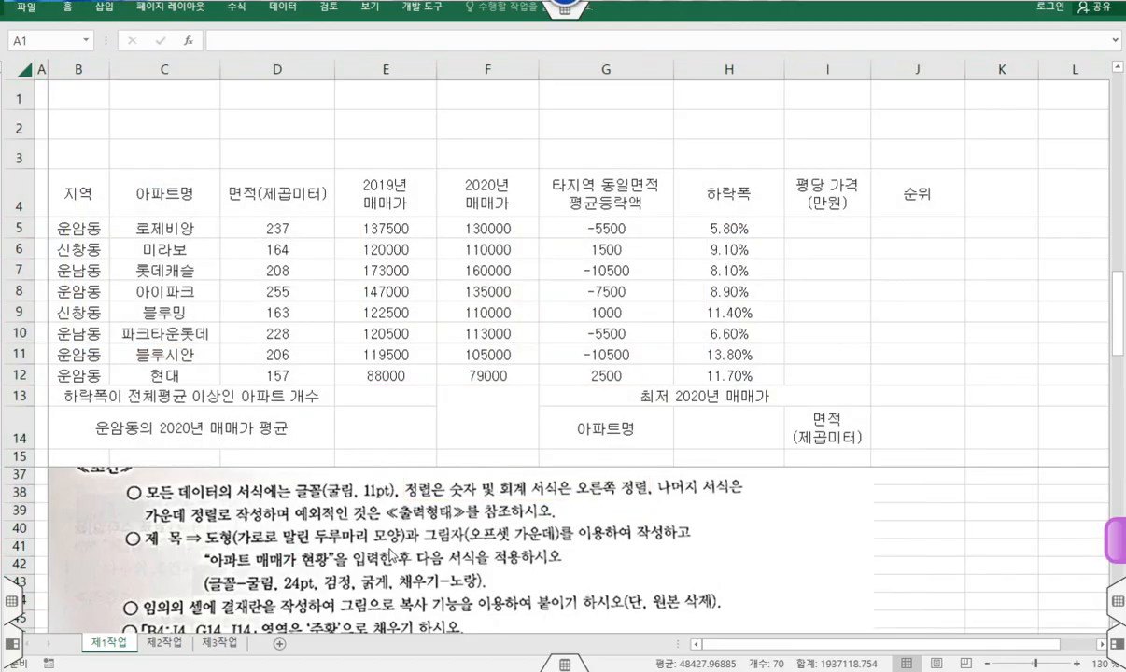
Step: Insert a horizontal scroll shape (가로로 말린 두루마리 모양) above the table, spanning columns B to F over rows 1 to 3
scroll(393, 553, "down", 1)
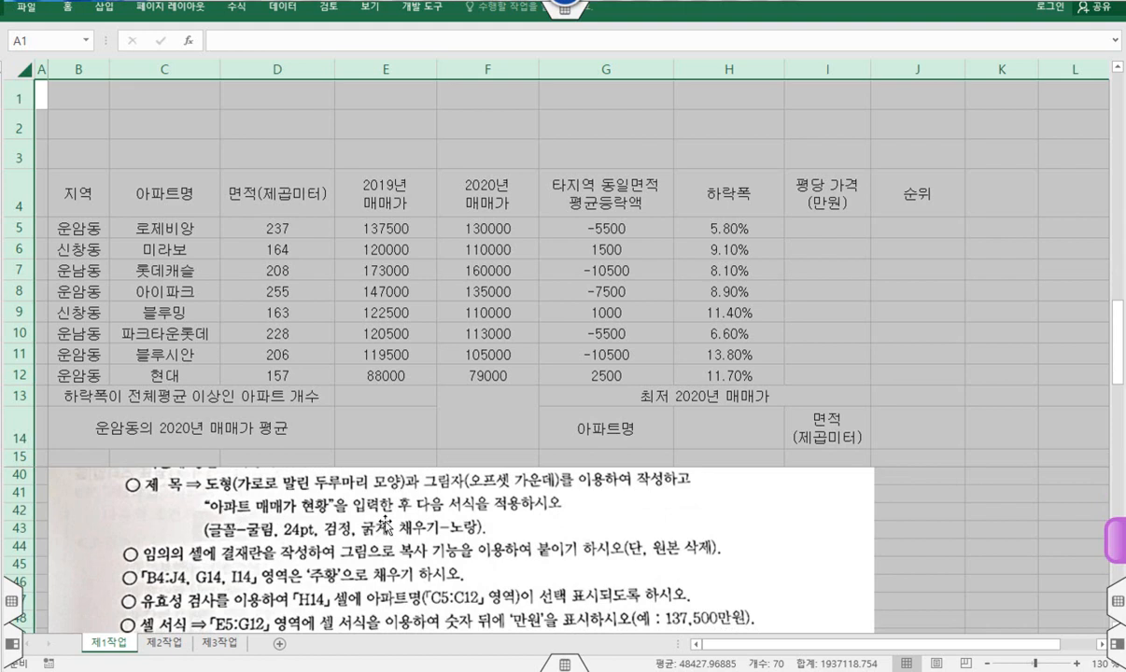
scroll(384, 523, "up", 7)
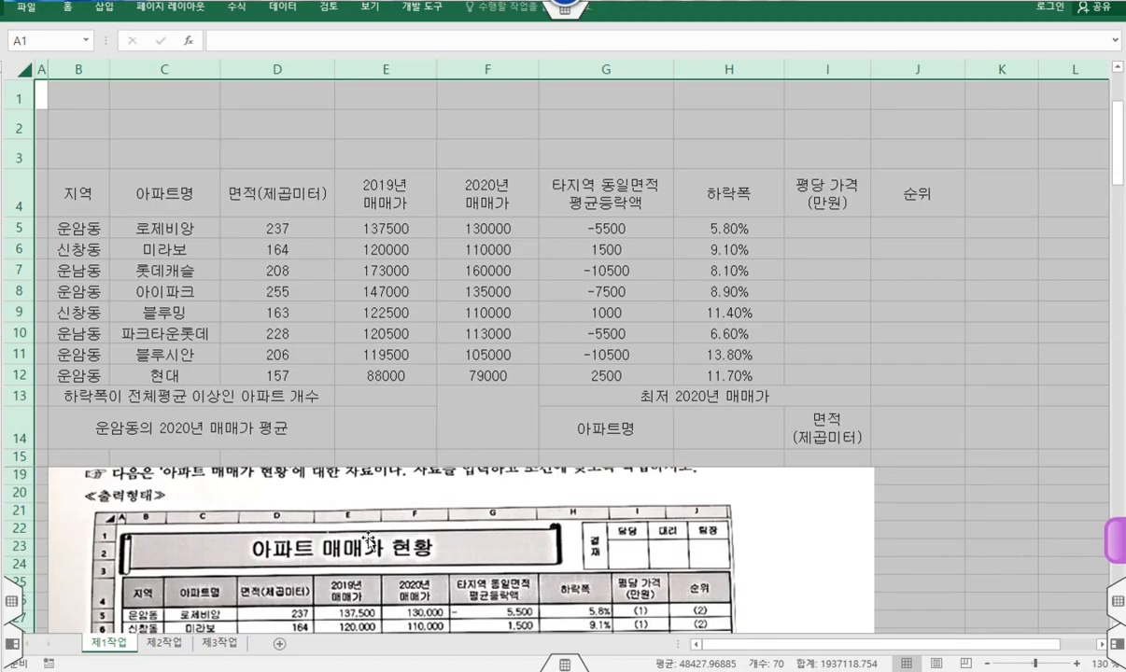
left_click(295, 190)
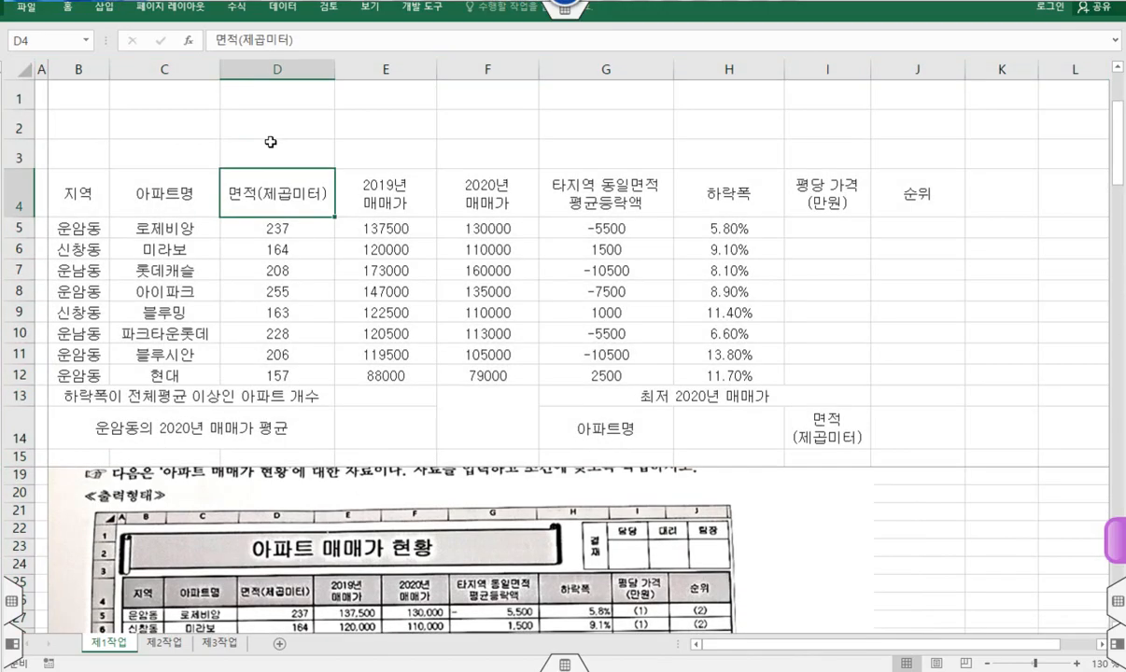
left_click(100, 9)
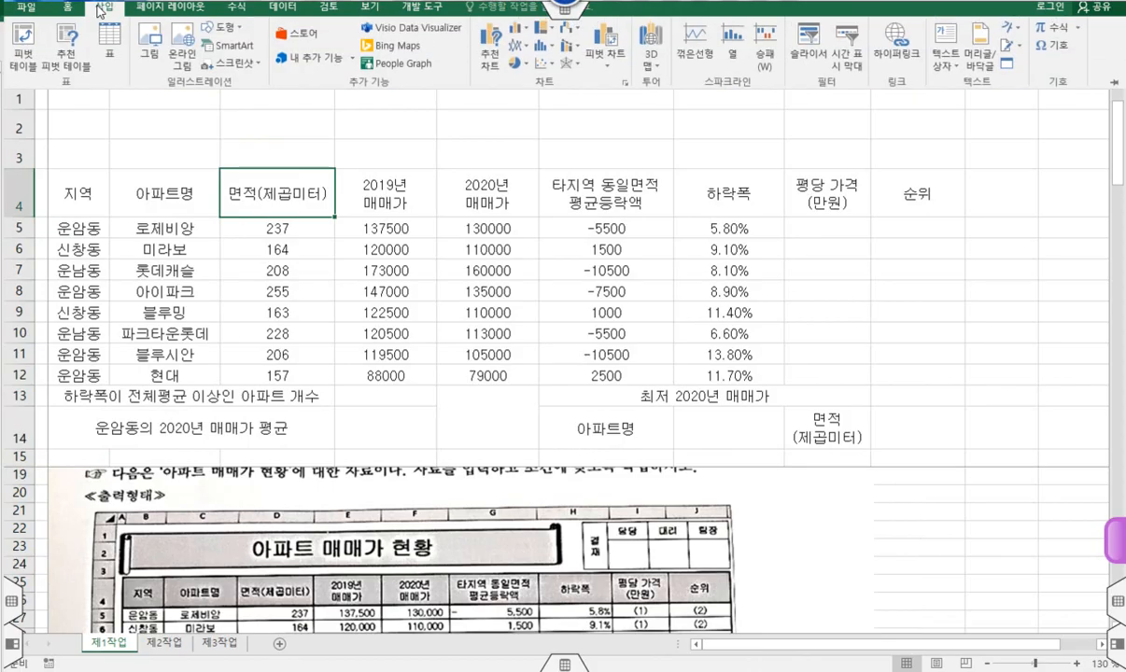
left_click(240, 29)
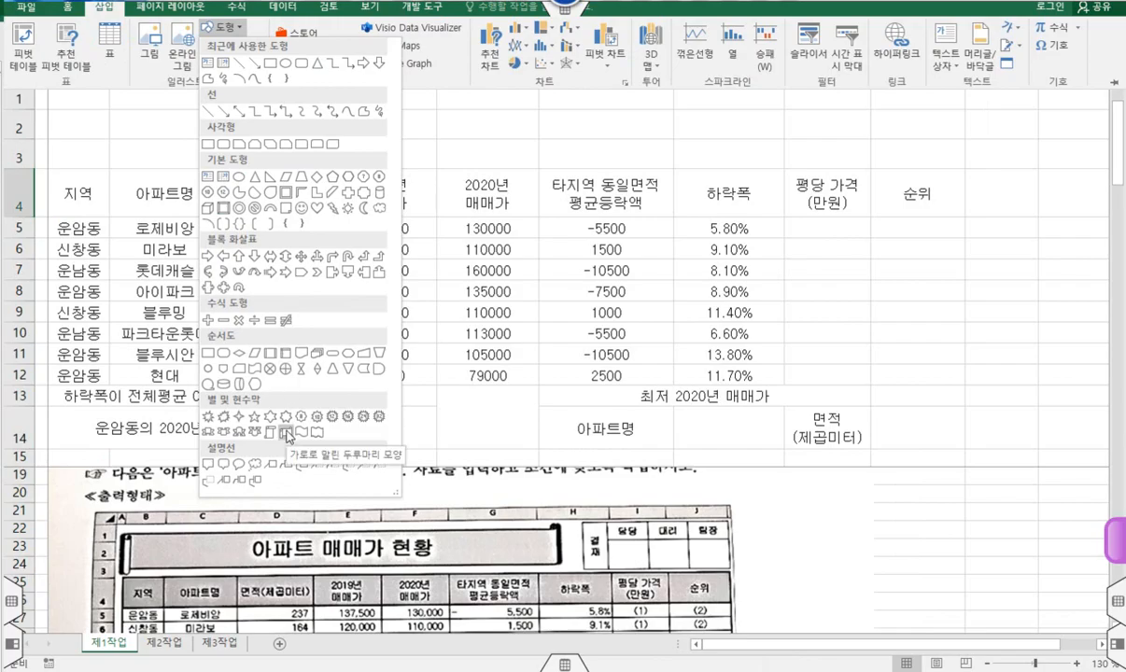
left_click(287, 433)
left_click_drag(51, 86, 500, 150)
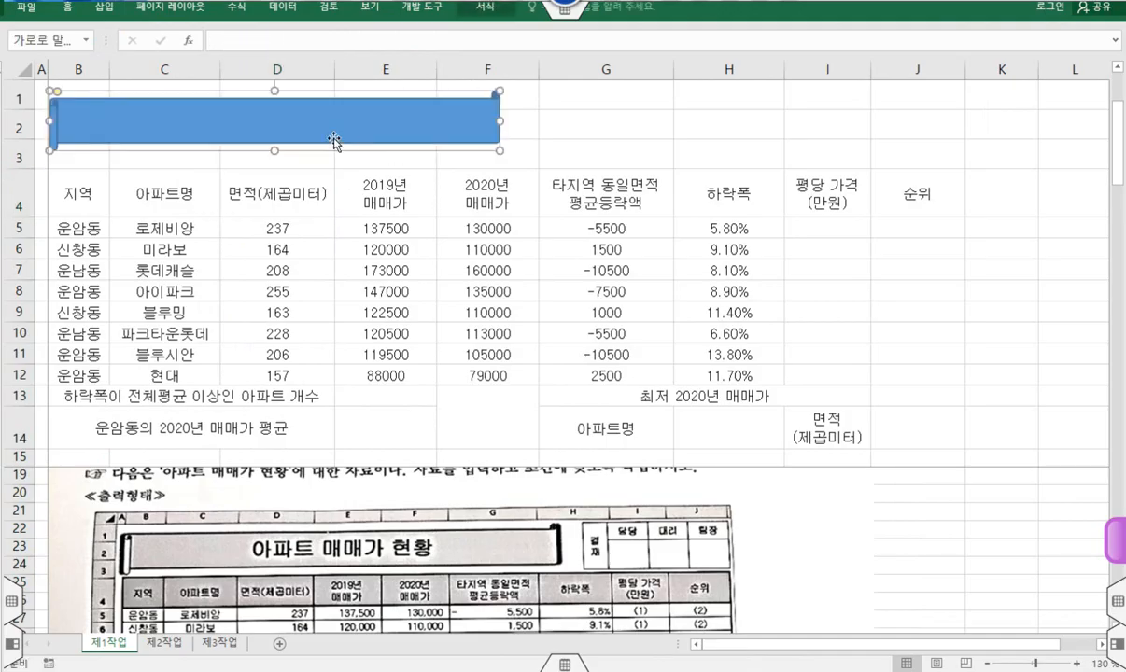
Step: Enter the title 아파트 매매가 현황 in the horizontal scroll shape
type("d")
type("아파트 매")
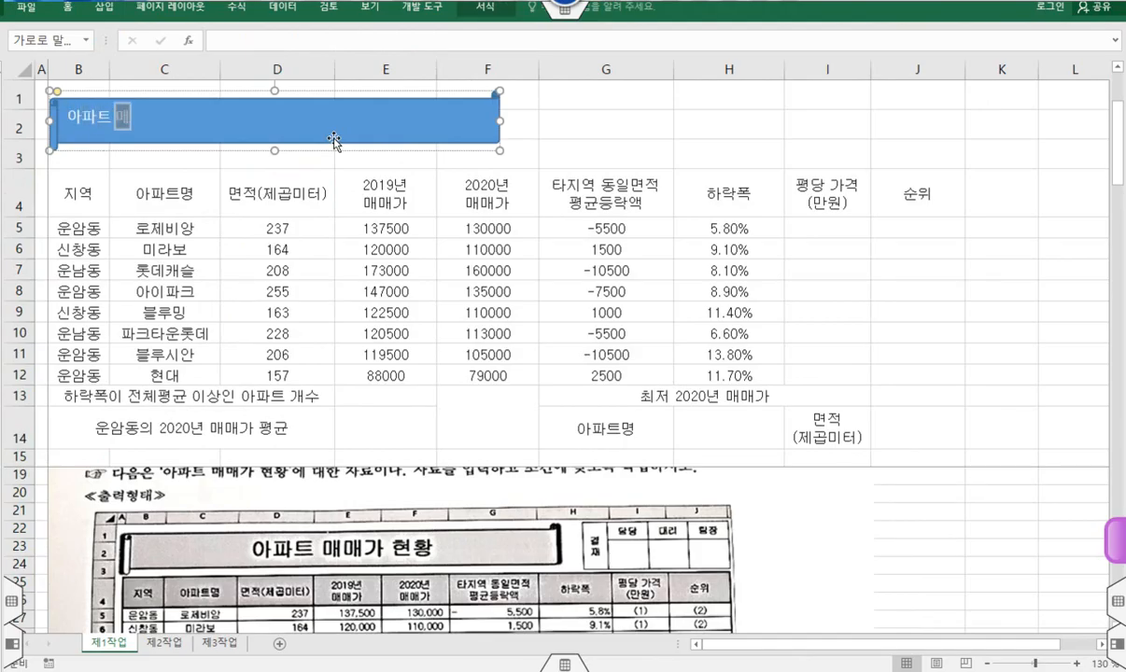
type("매가 현황")
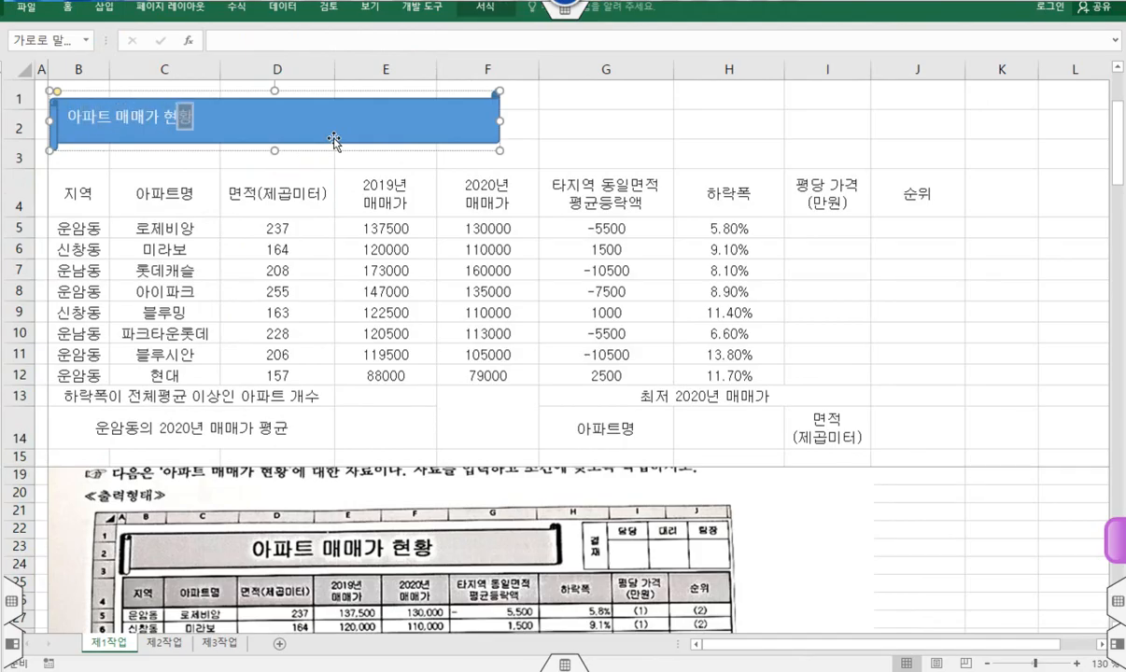
Step: Set the title shape's text to the 굴림 font at 24 pt, following the title condition below the table
scroll(545, 538, "down", 4)
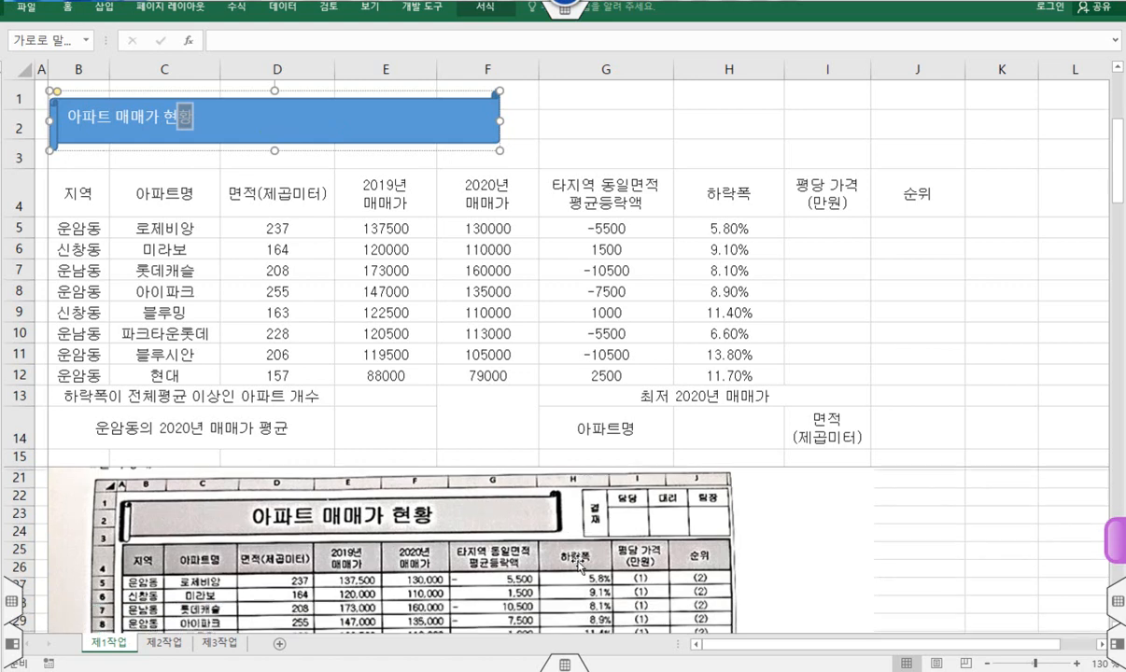
scroll(578, 563, "down", 3)
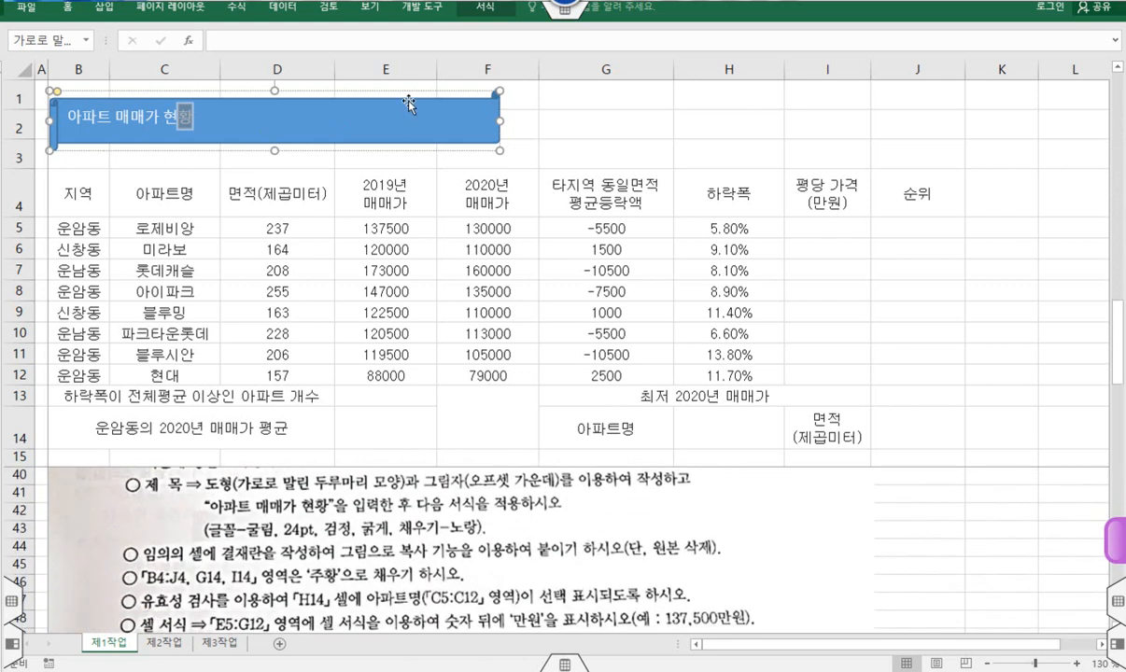
left_click(67, 7)
left_click(202, 34)
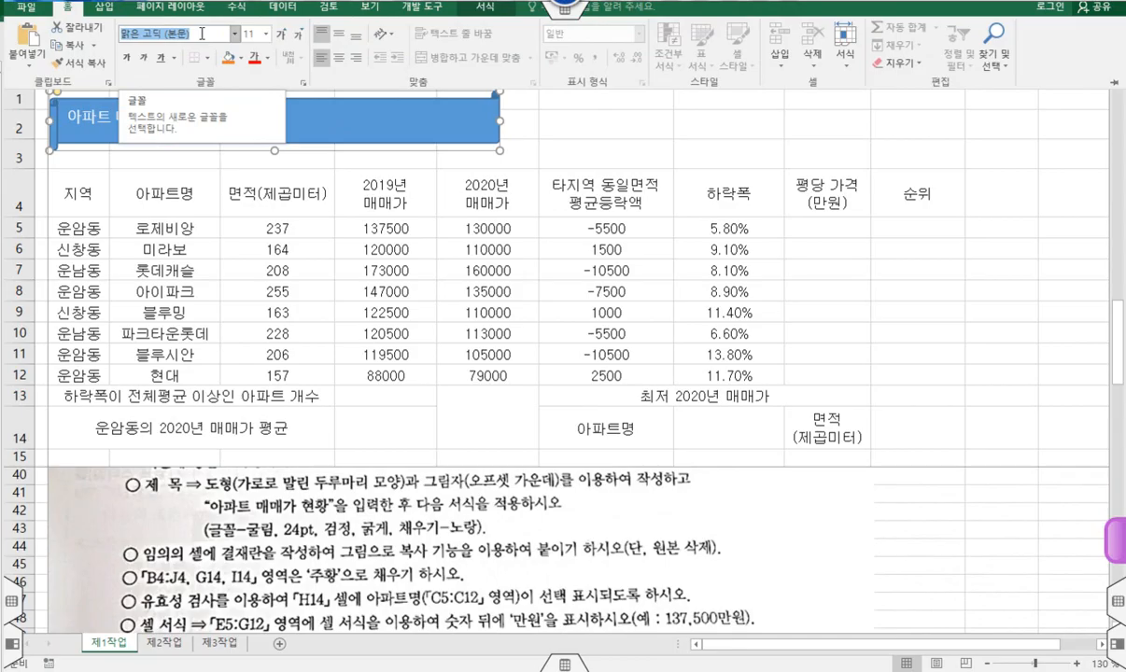
type("ㄱ")
type("굴림")
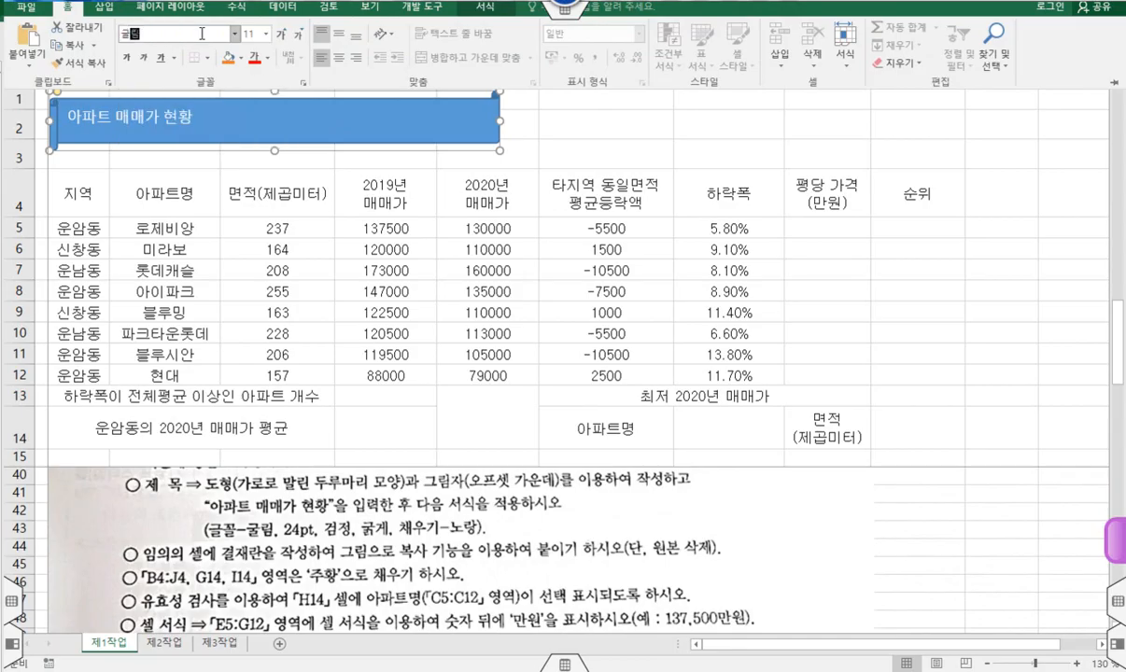
left_click(247, 34)
type("24")
key("Return")
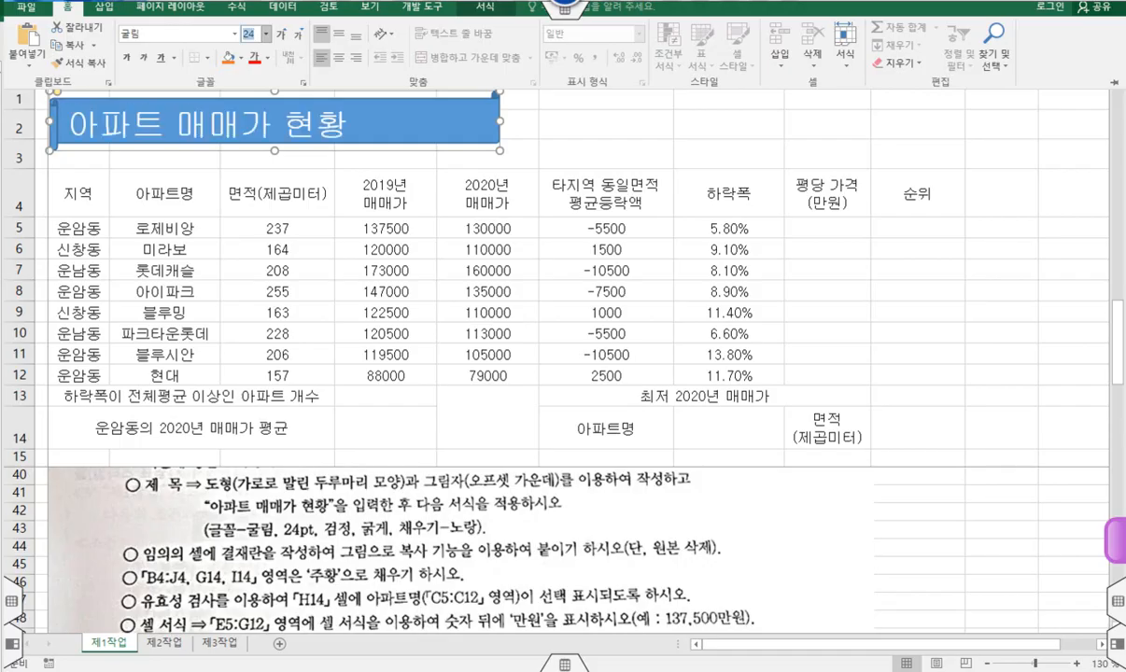
Step: Center the title text vertically and horizontally in the scroll shape and make it black with the automatic font color
left_click(342, 36)
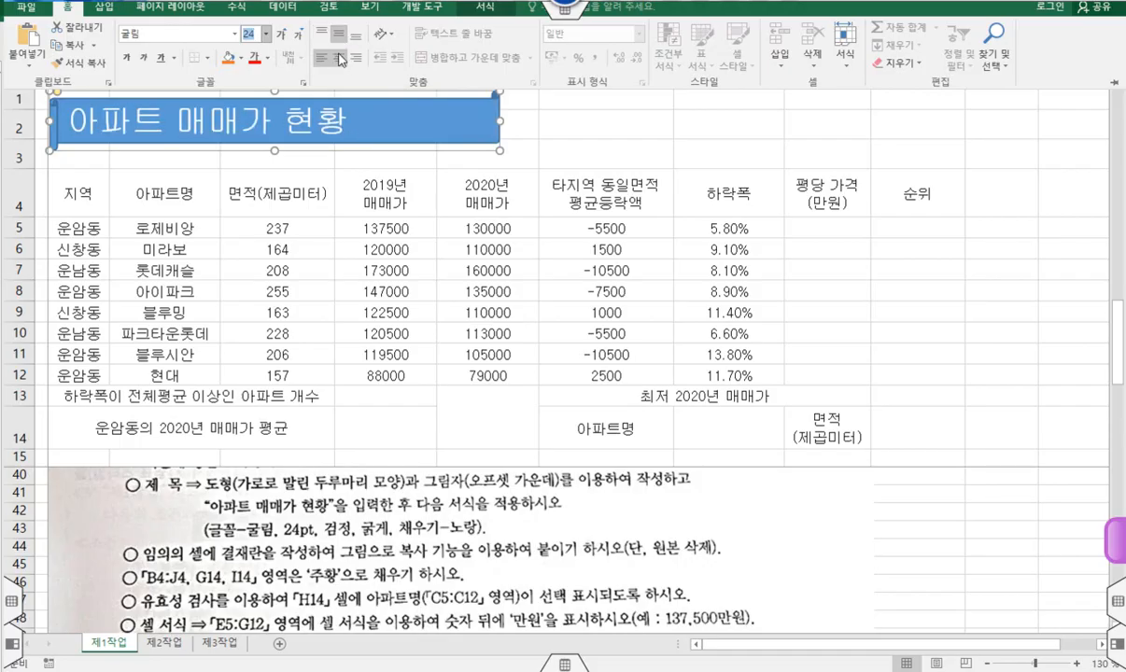
left_click(340, 58)
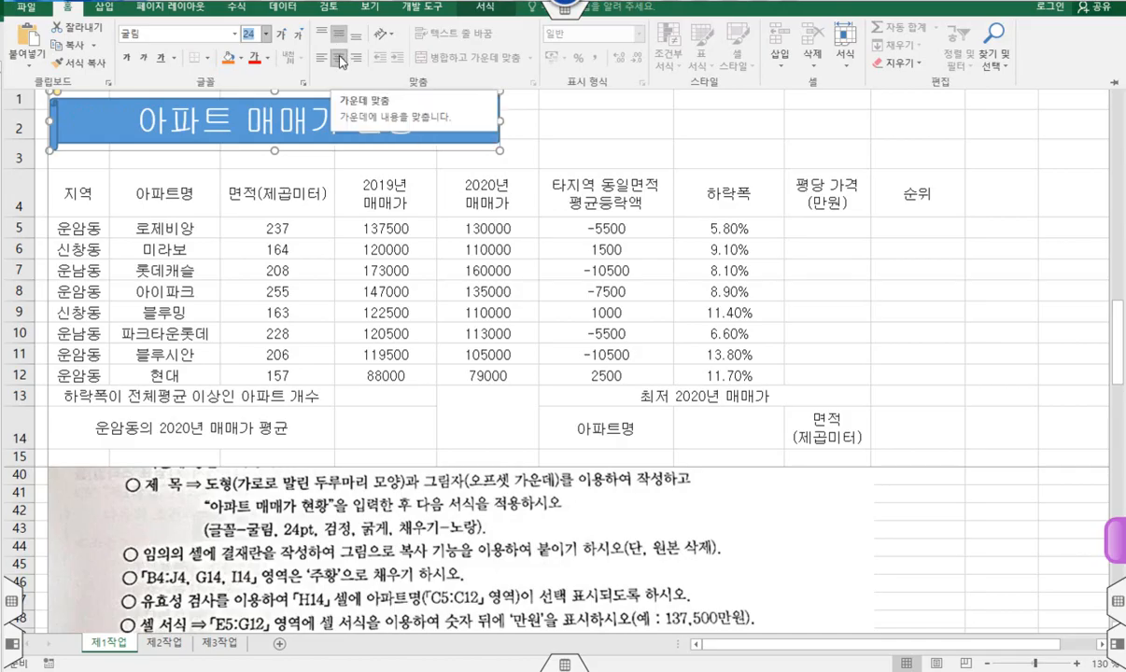
left_click(268, 59)
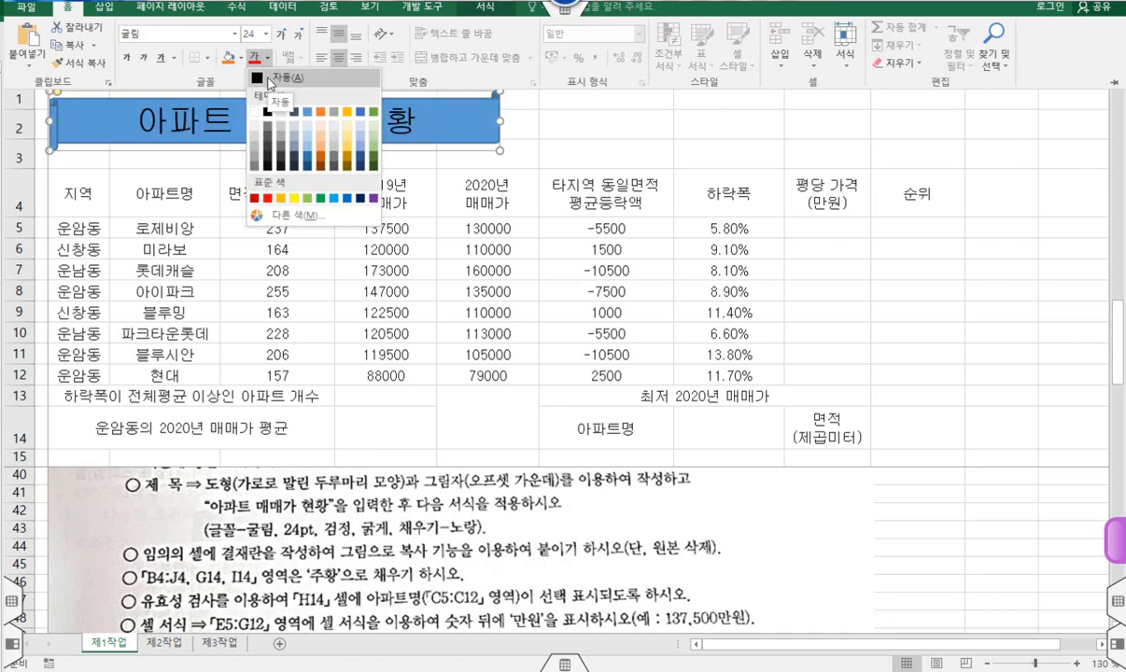
left_click(270, 82)
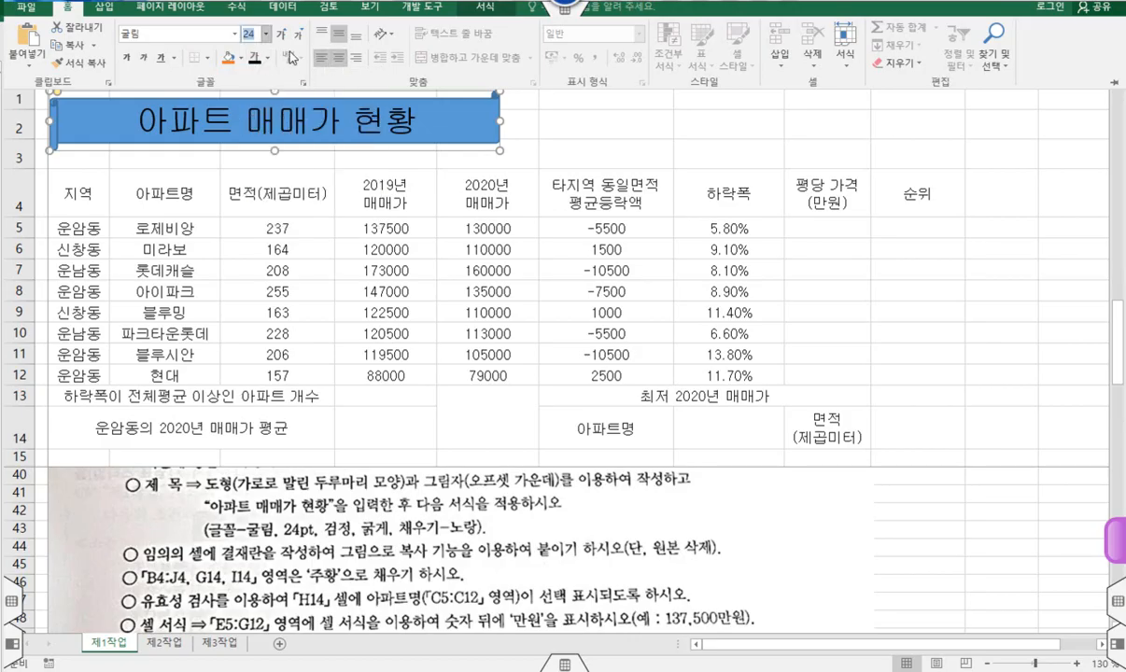
Step: Fill the title shape with standard yellow and give it the outer 오프셋 가운데 shadow
left_click(239, 58)
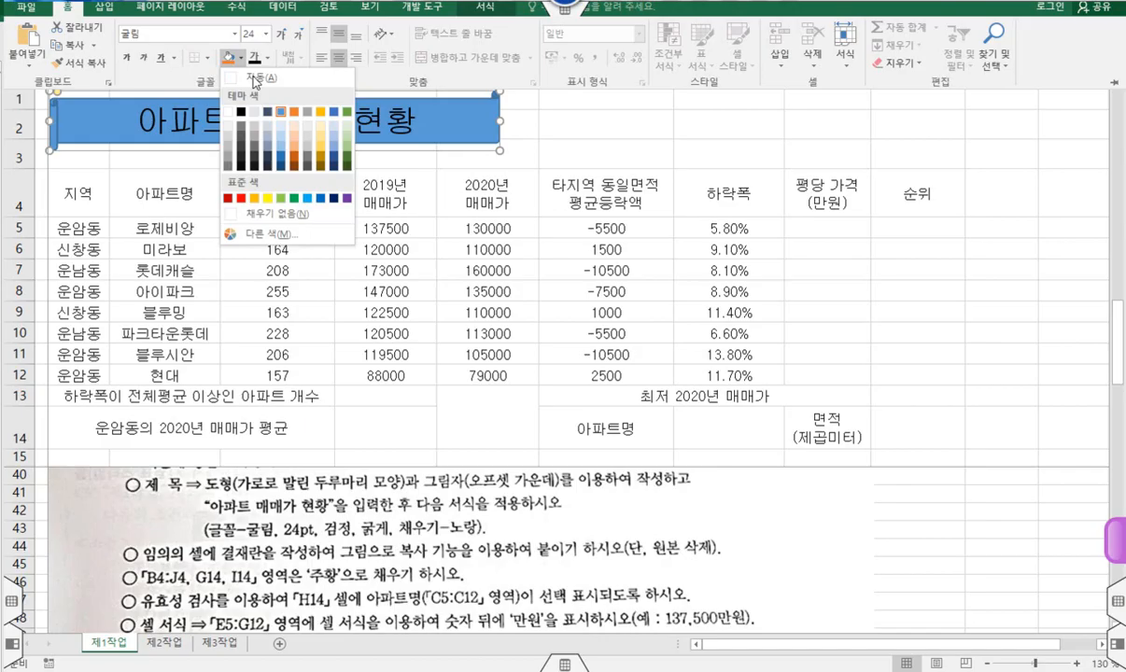
left_click(266, 198)
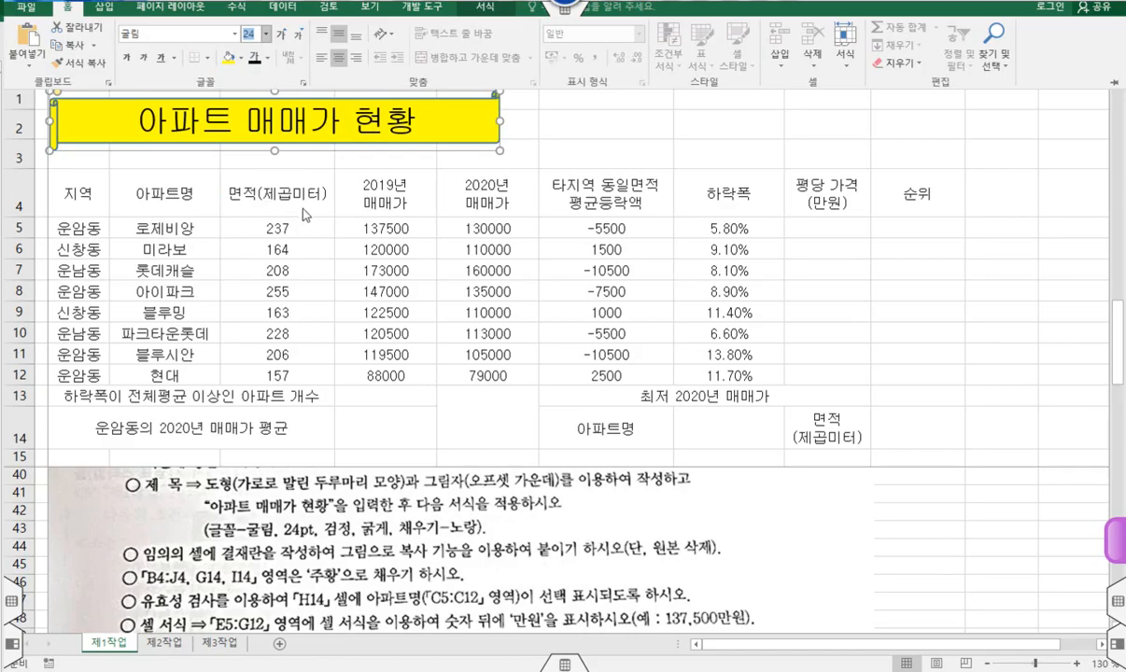
mouse_move(464, 471)
left_mouse_down()
mouse_move(535, 495)
mouse_move(558, 490)
left_mouse_up()
key("Escape")
left_click(425, 101)
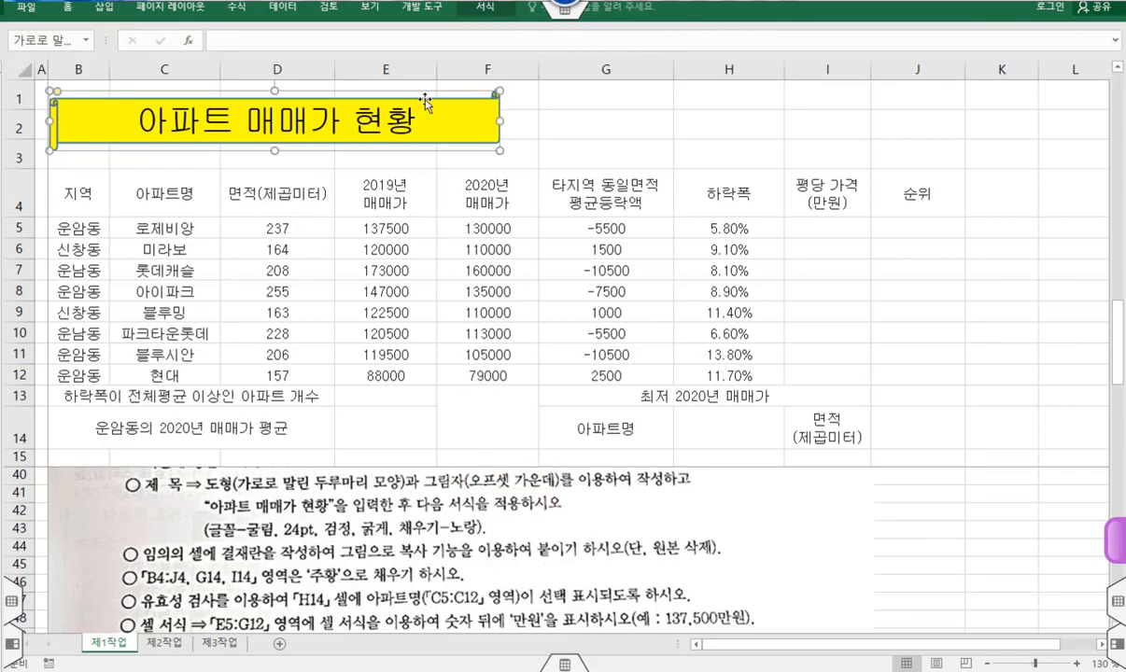
left_click(462, 7)
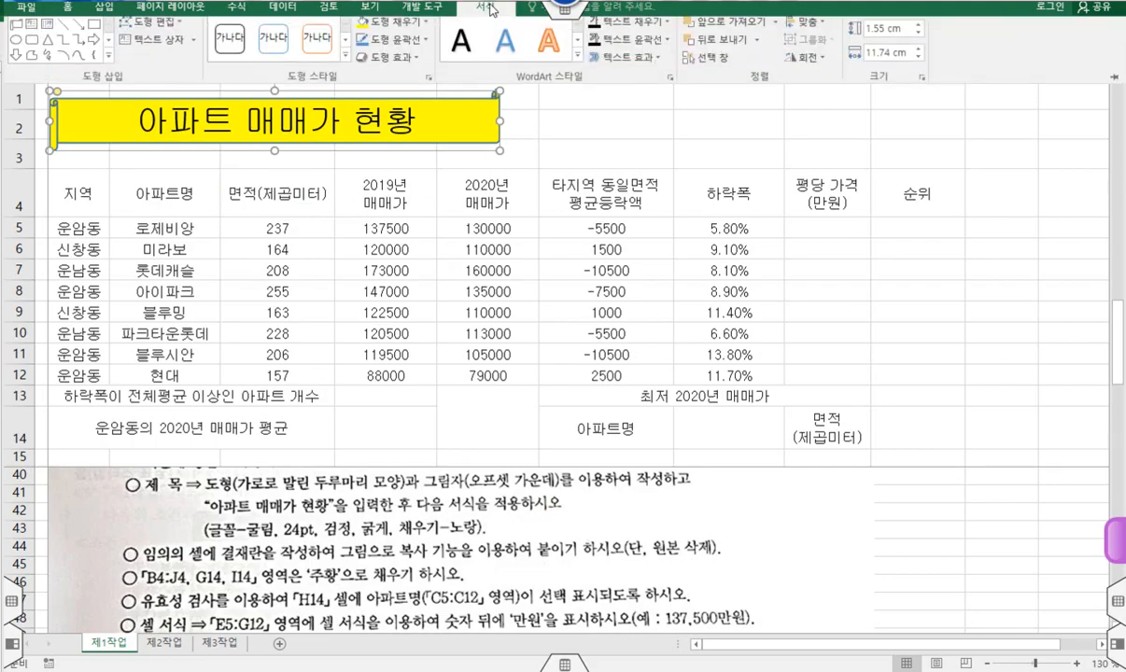
left_click(416, 64)
mouse_move(422, 129)
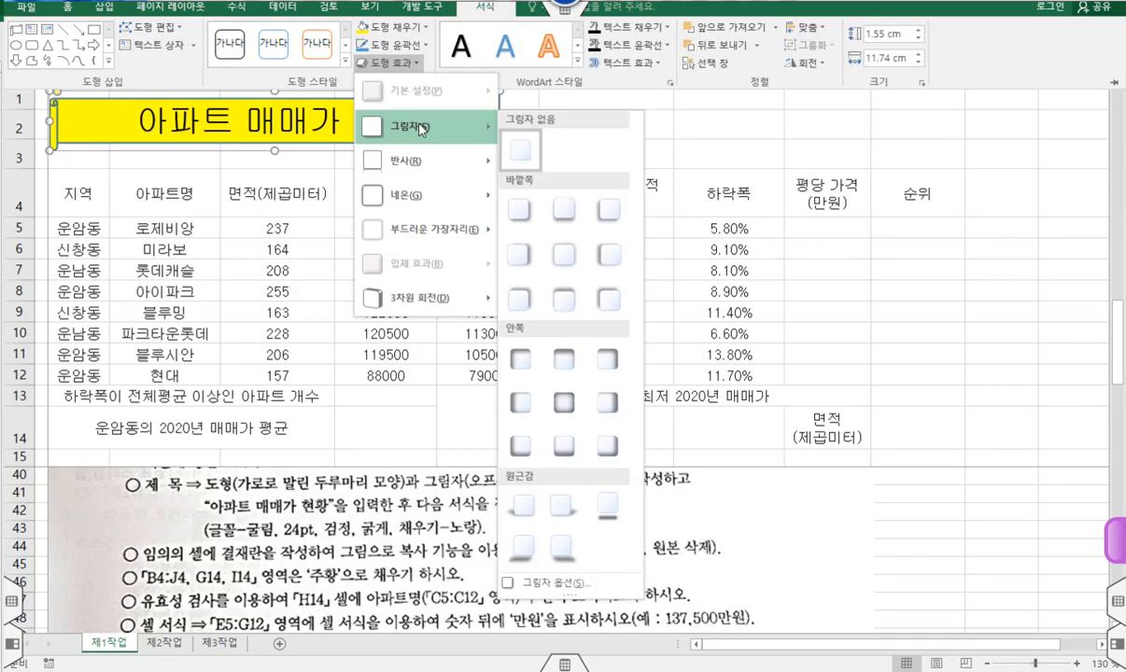
left_click(565, 254)
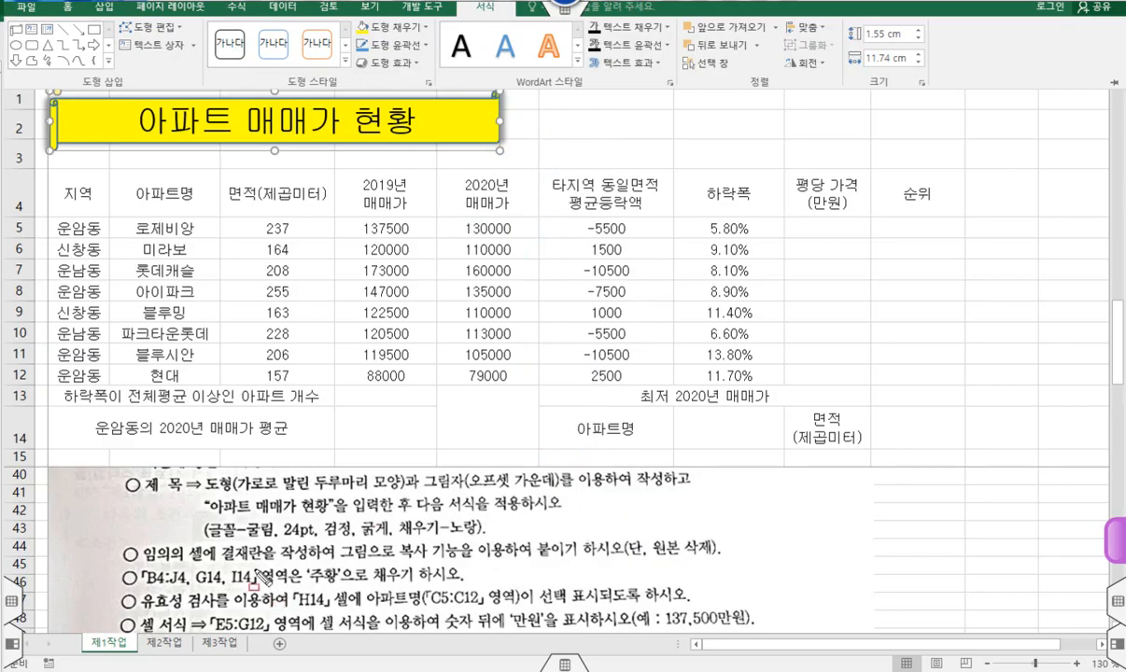
Step: Enter the approval box labels 결재, 담당, 대리 and 팀장 in cells K6 to N6
left_click_drag(218, 539, 265, 560)
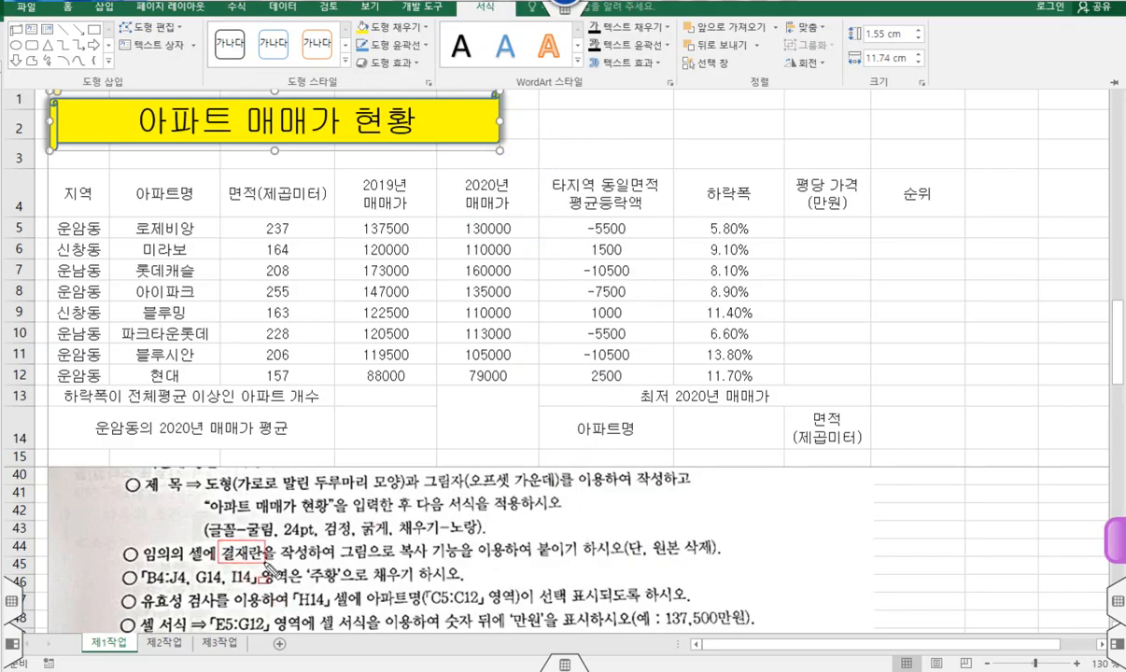
key("Escape")
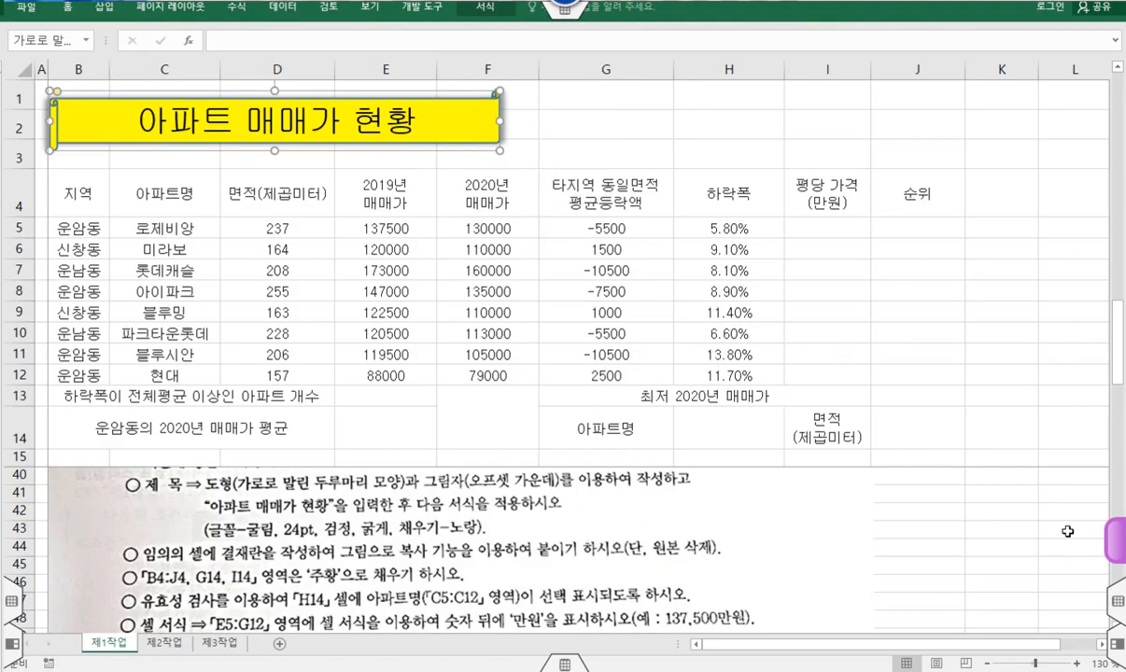
left_click_drag(974, 645, 1010, 644)
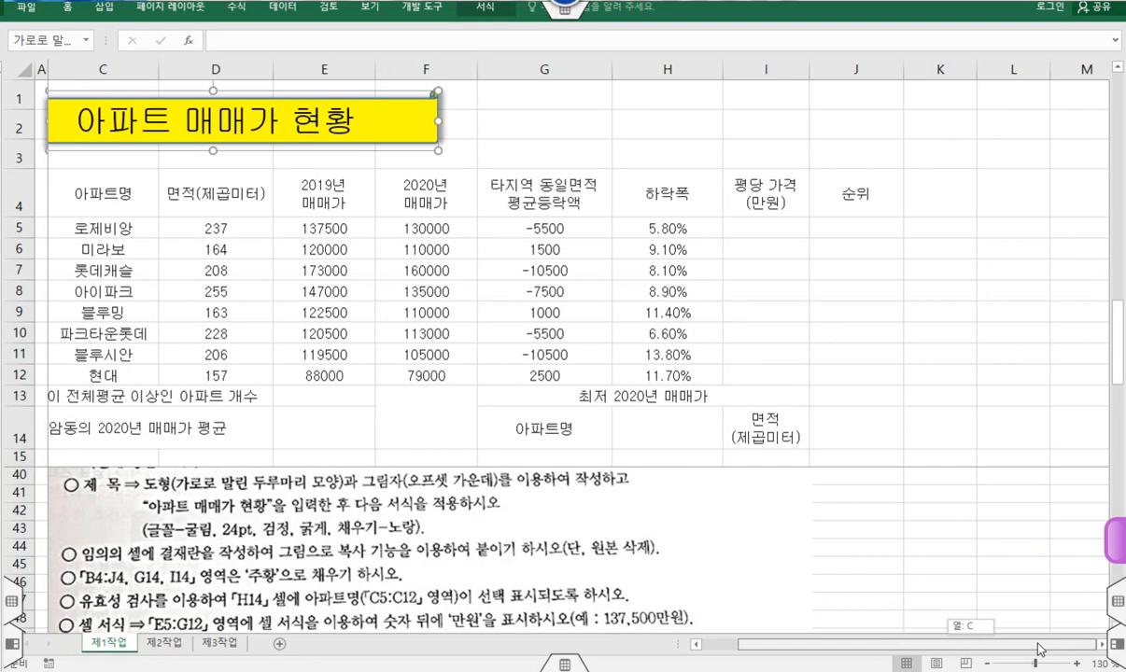
left_click(960, 246)
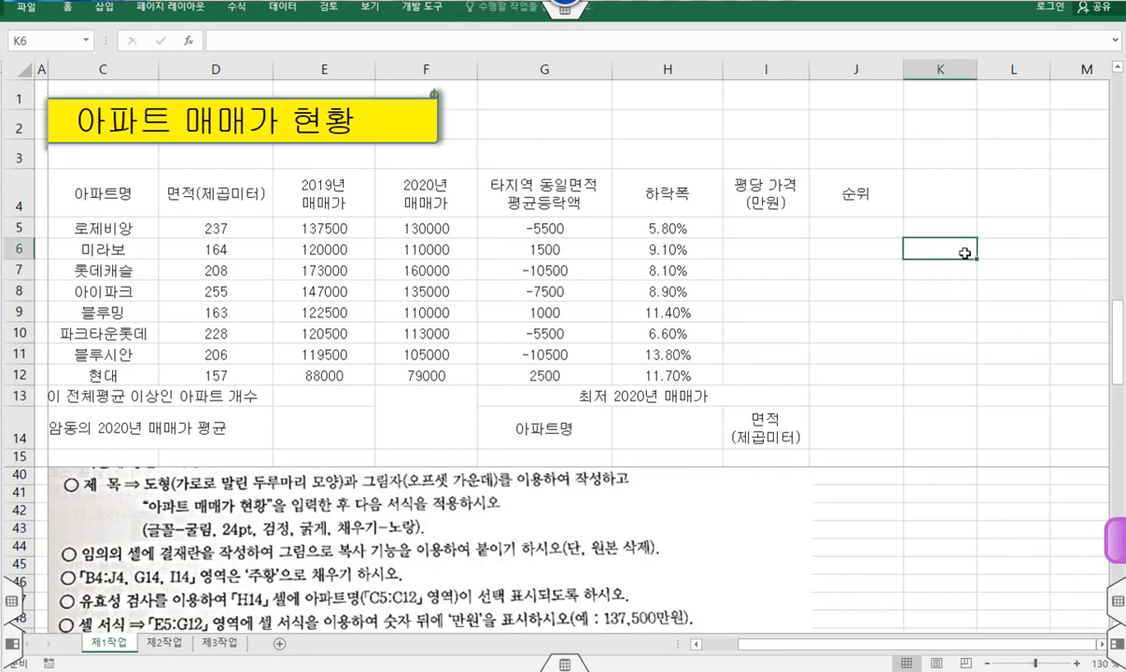
left_click(946, 185)
left_click(945, 270)
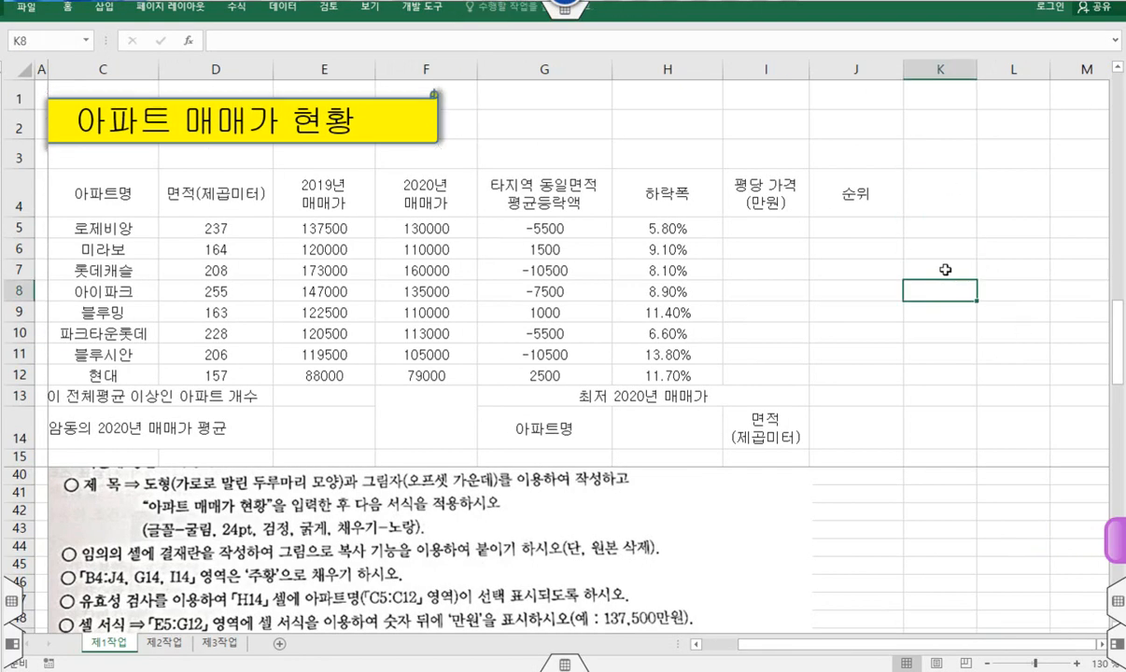
left_click(949, 252)
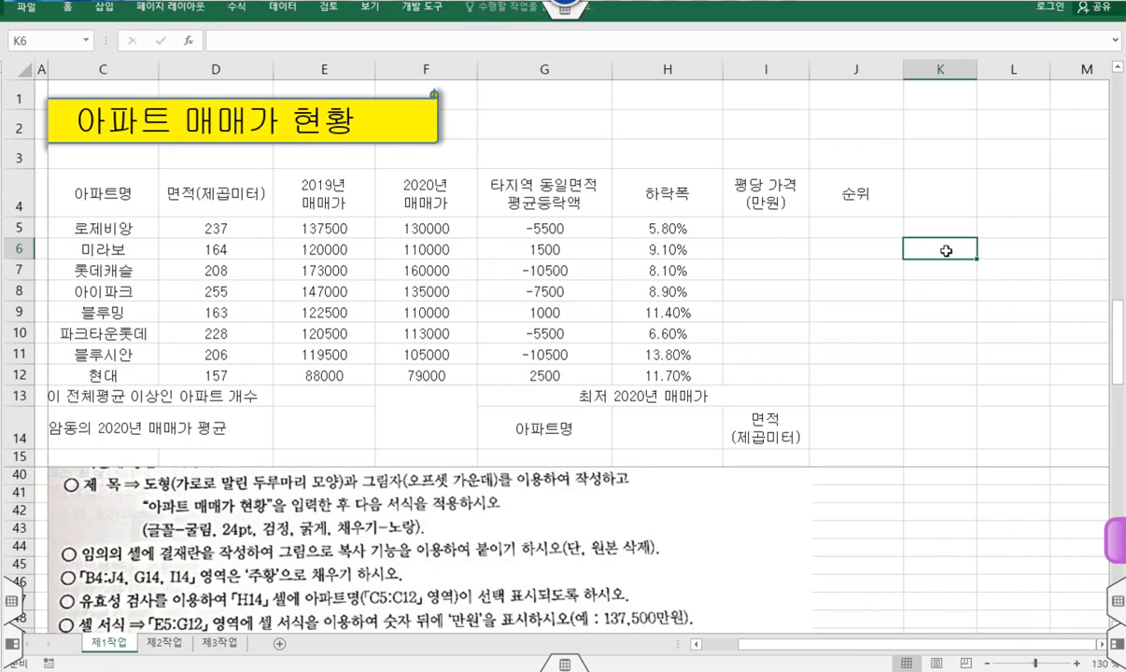
type("결재")
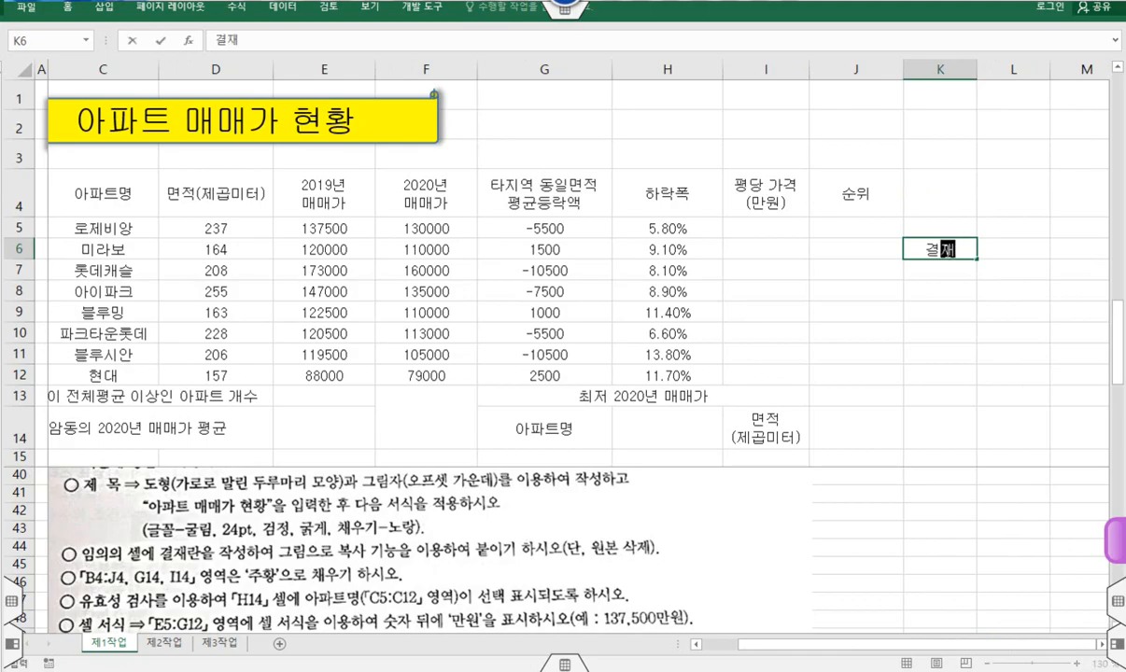
key("Tab")
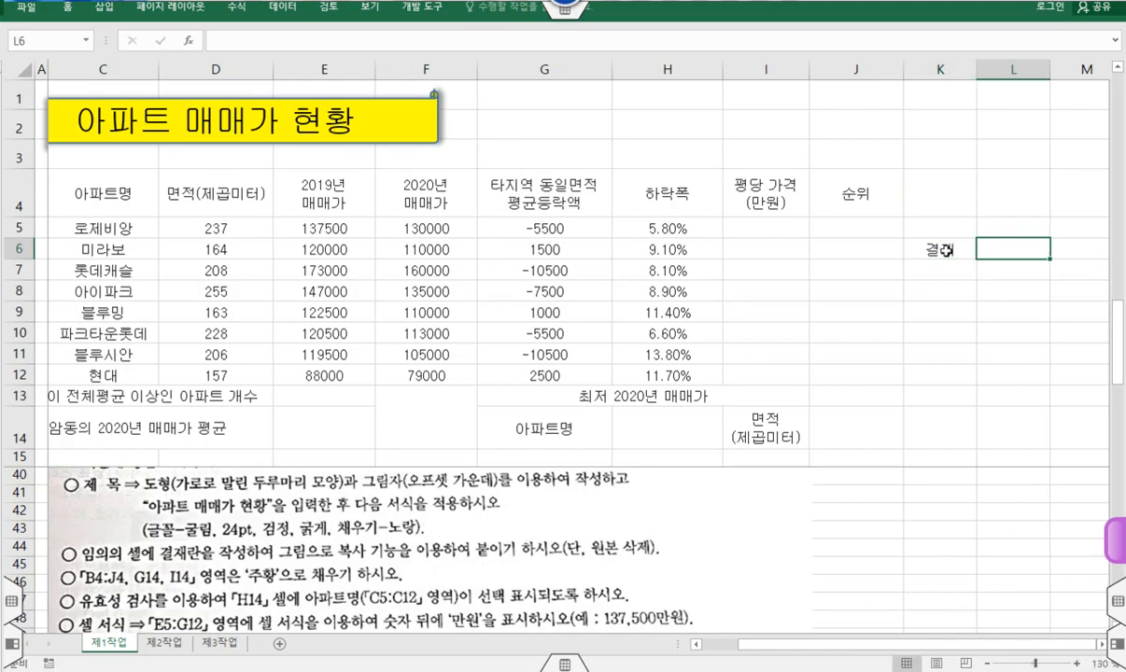
type("담당")
key("Tab")
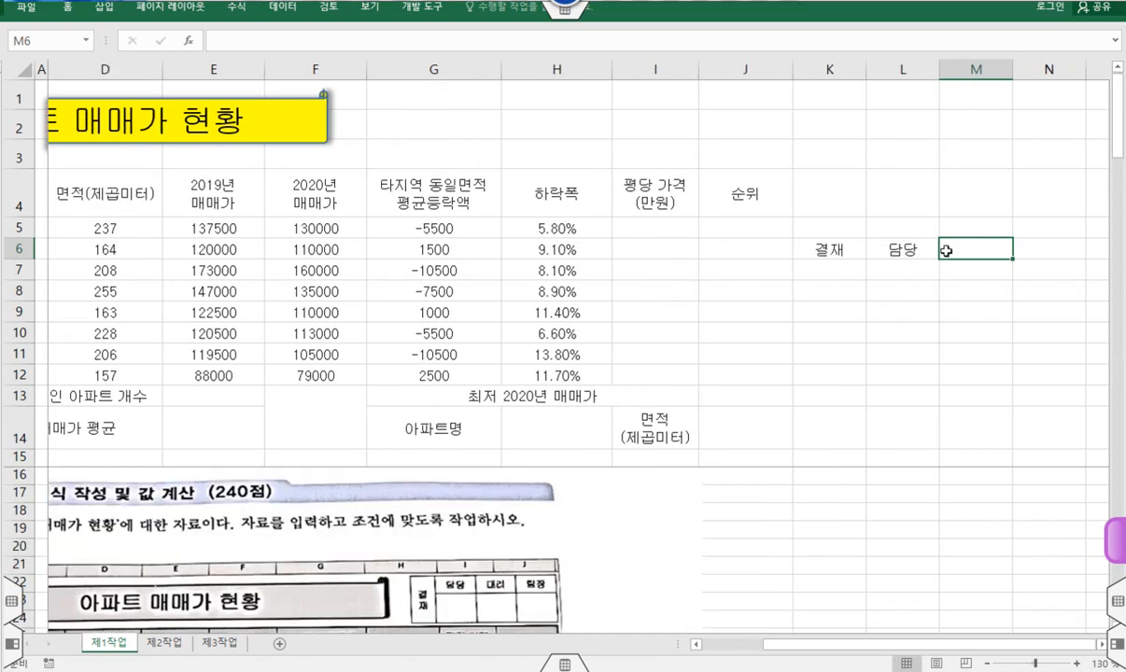
type("대리")
key("Tab")
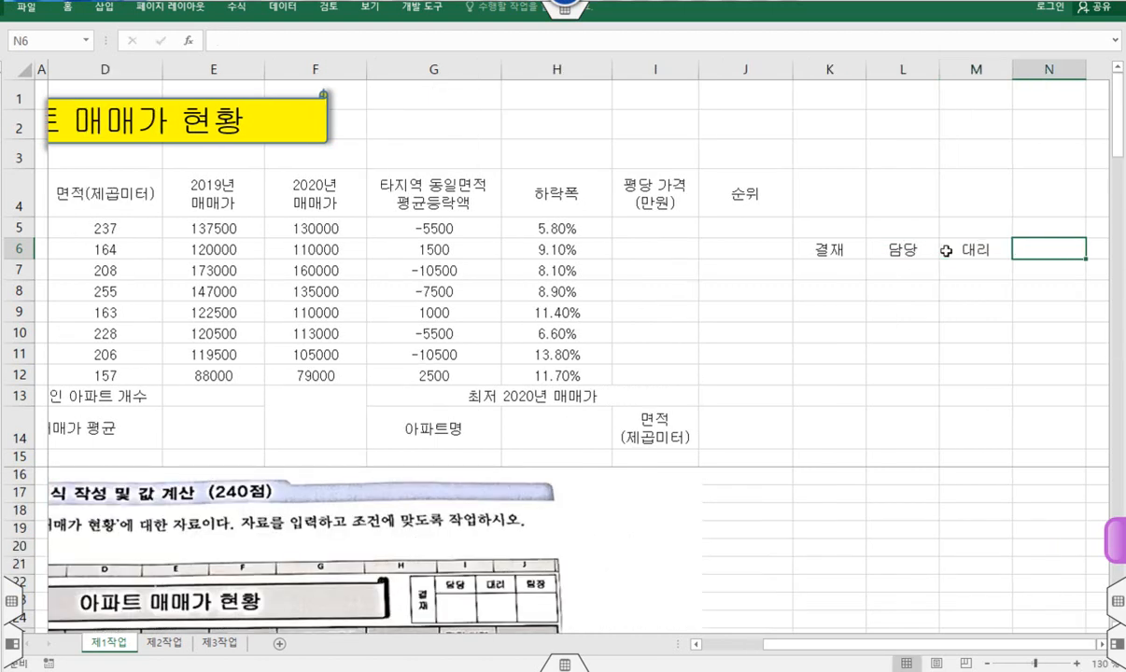
type("팀장")
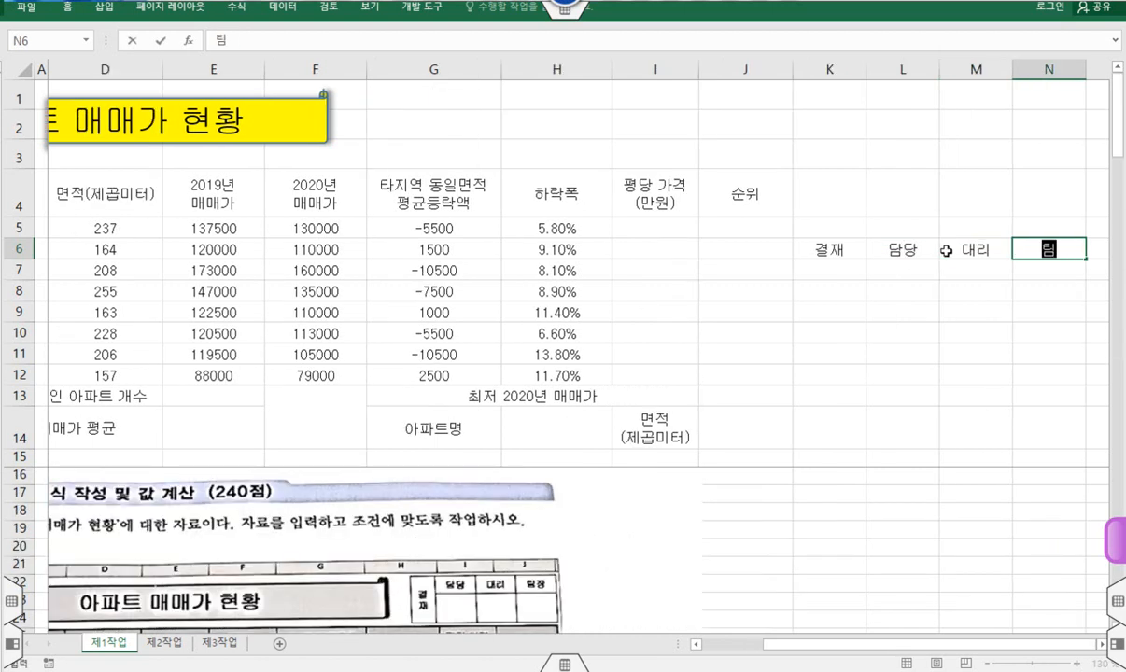
Step: Merge and center cells K6:K8 around the 결재 label
left_click(820, 260)
left_click_drag(820, 259, 828, 287)
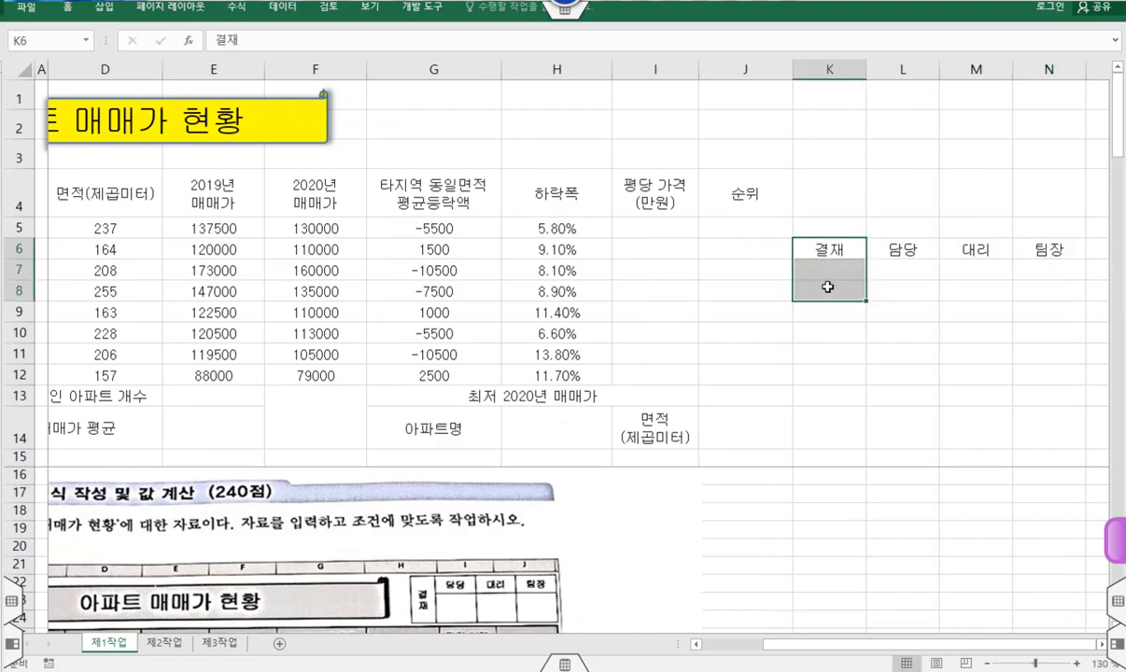
right_click(828, 286)
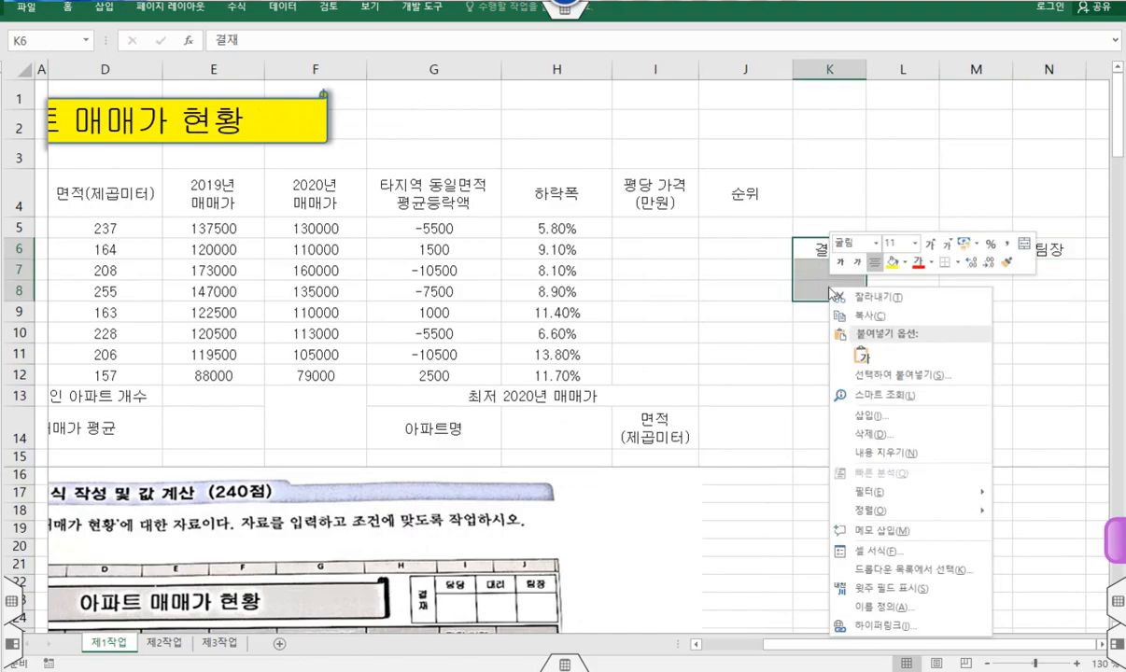
left_click(1024, 245)
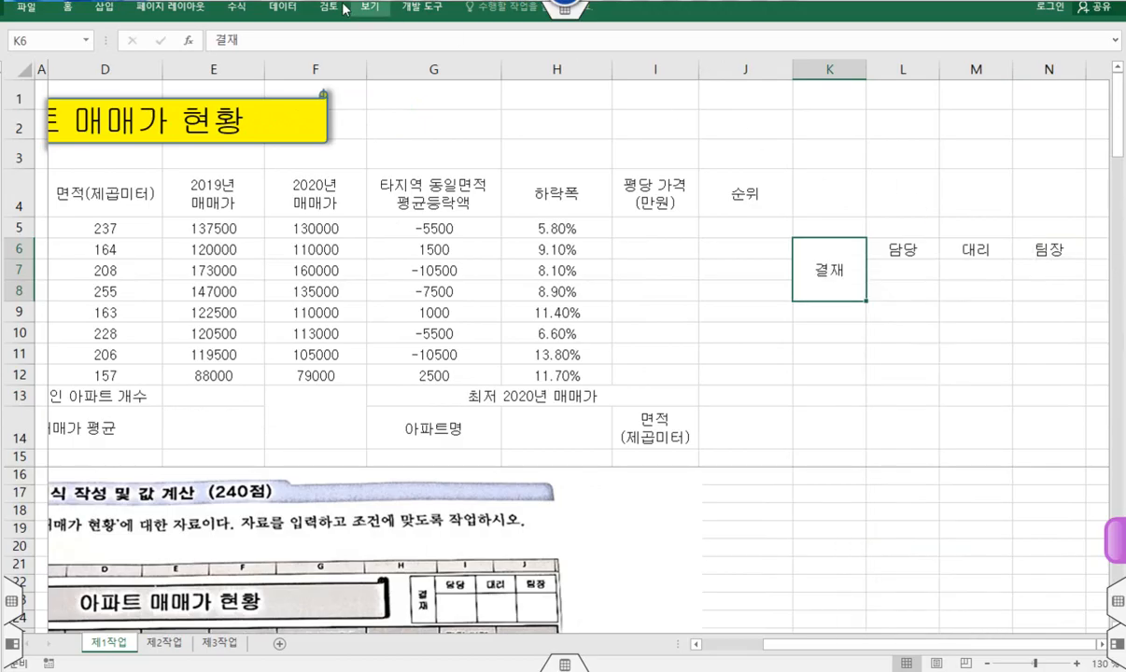
Step: Set the merged 결재 cell's text orientation to vertical writing (세로 쓰기)
left_click(64, 8)
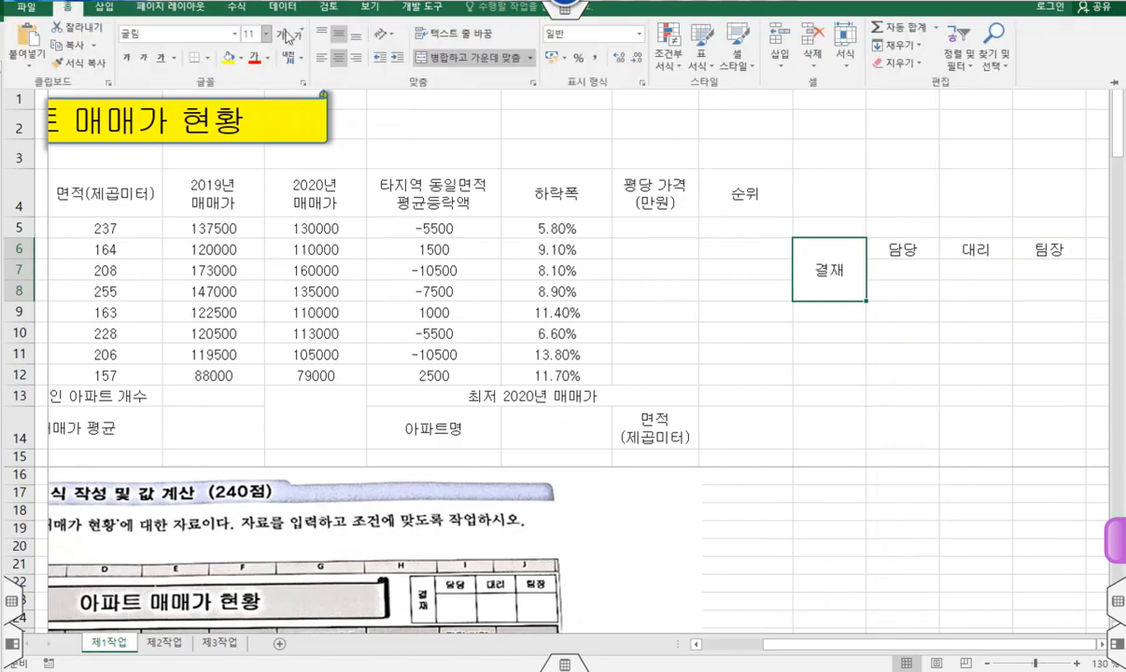
left_click(384, 34)
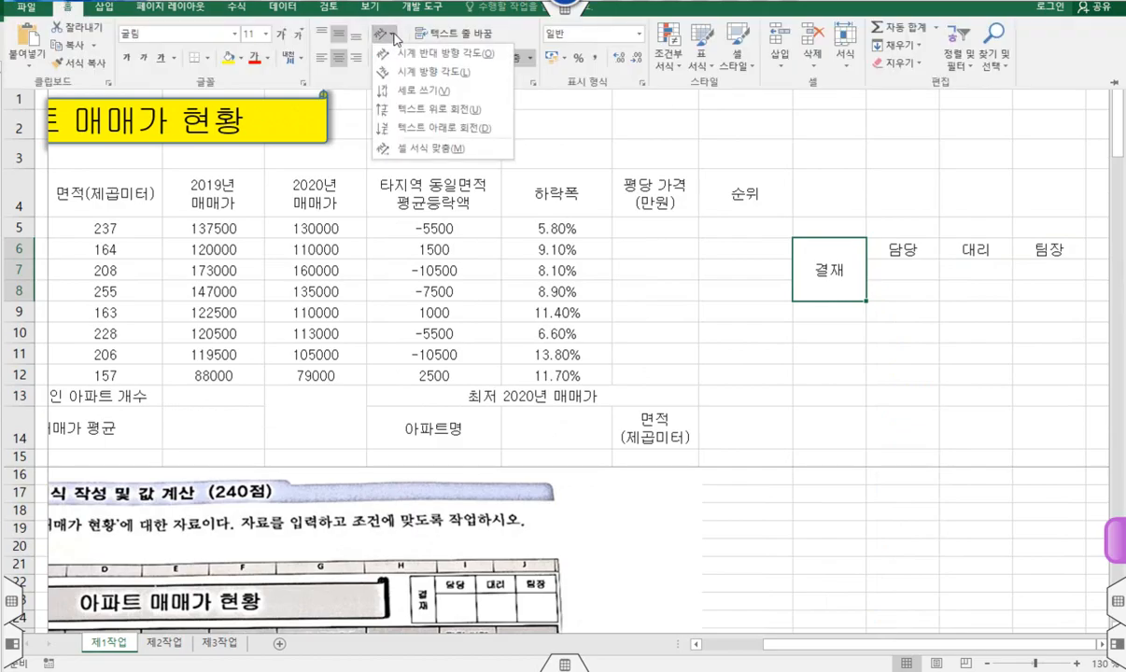
left_click(397, 89)
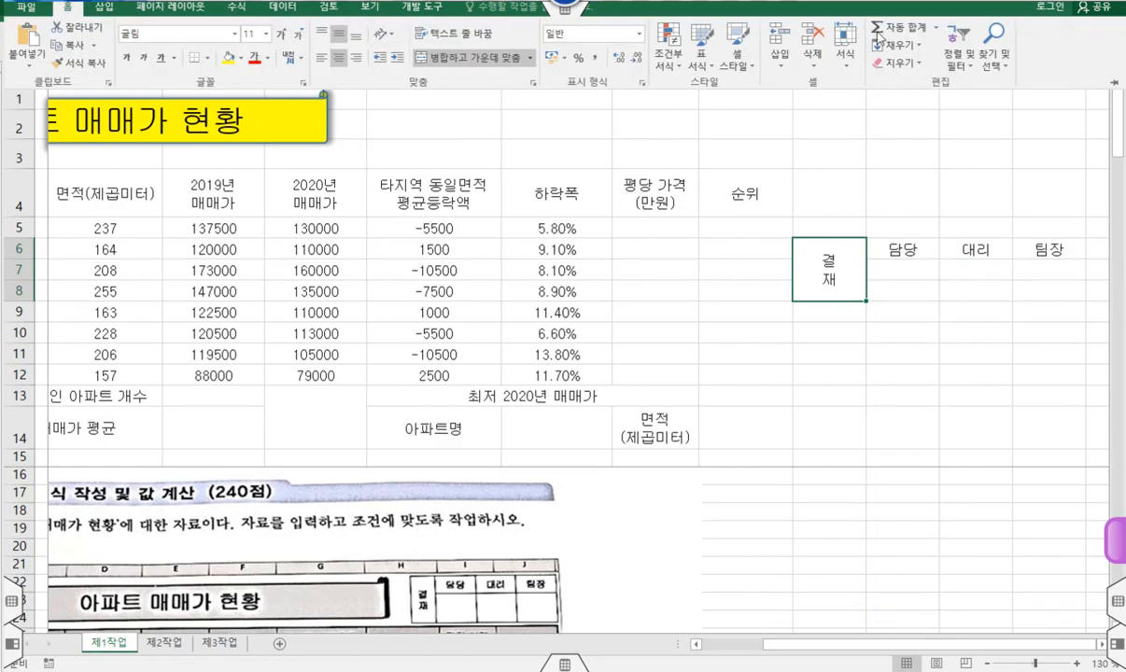
key("ctrl+F1")
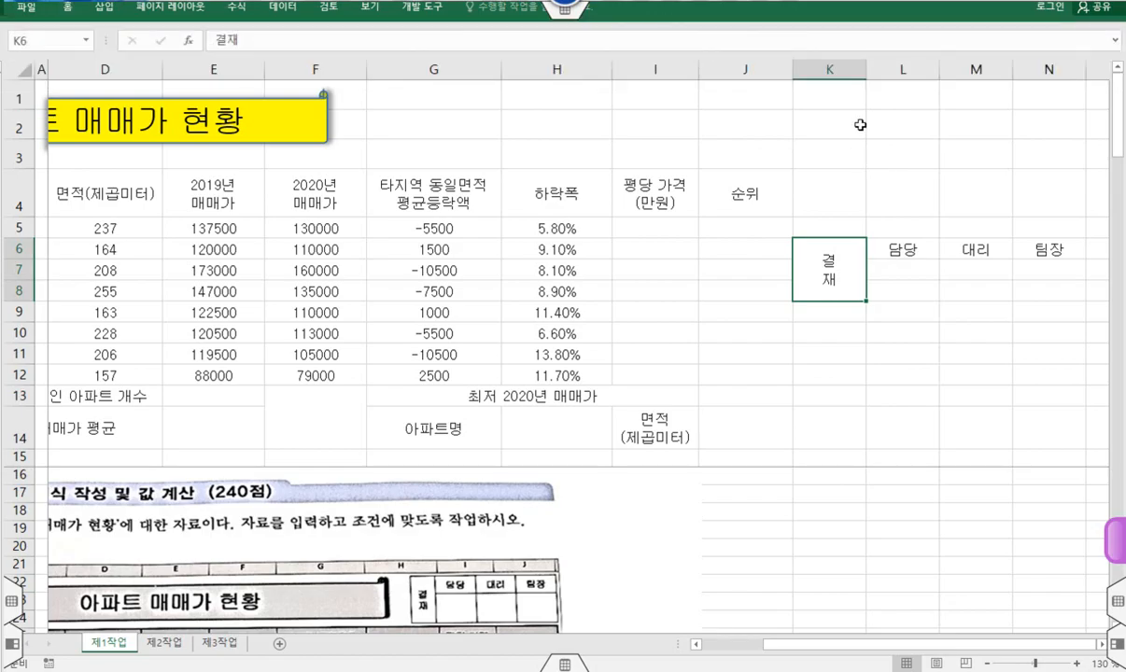
Step: Narrow column K around the vertical 결재 label and center the labels in cells L6:N6
left_click_drag(868, 71, 822, 73)
left_click_drag(857, 248, 999, 254)
left_click_drag(857, 247, 990, 251)
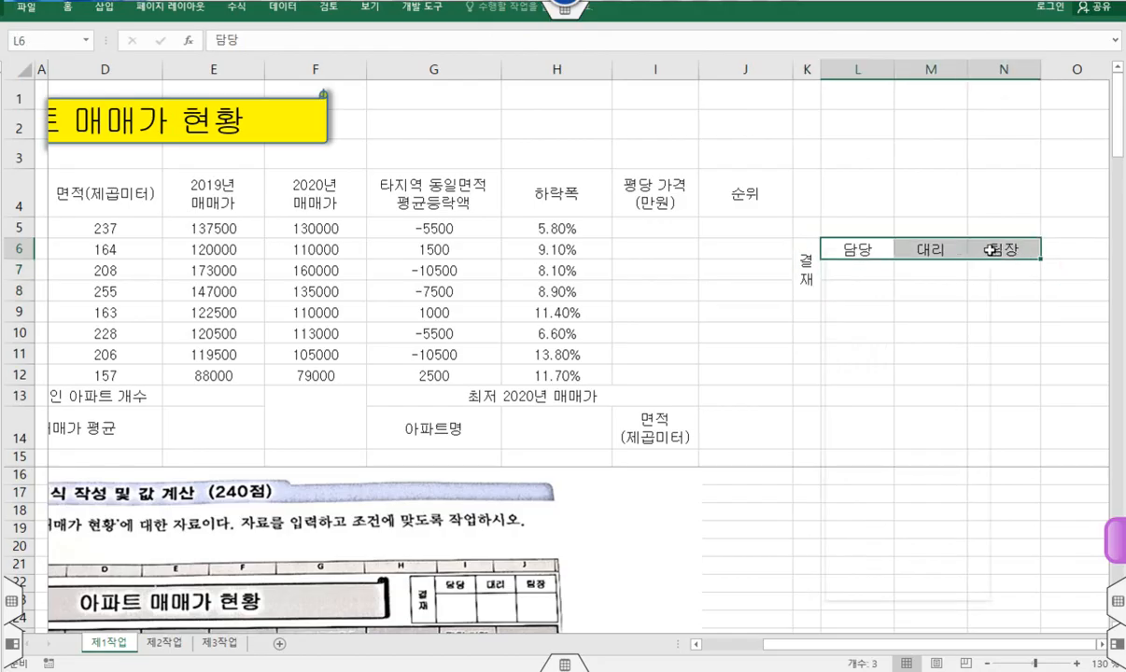
right_click(820, 245)
left_click(829, 227)
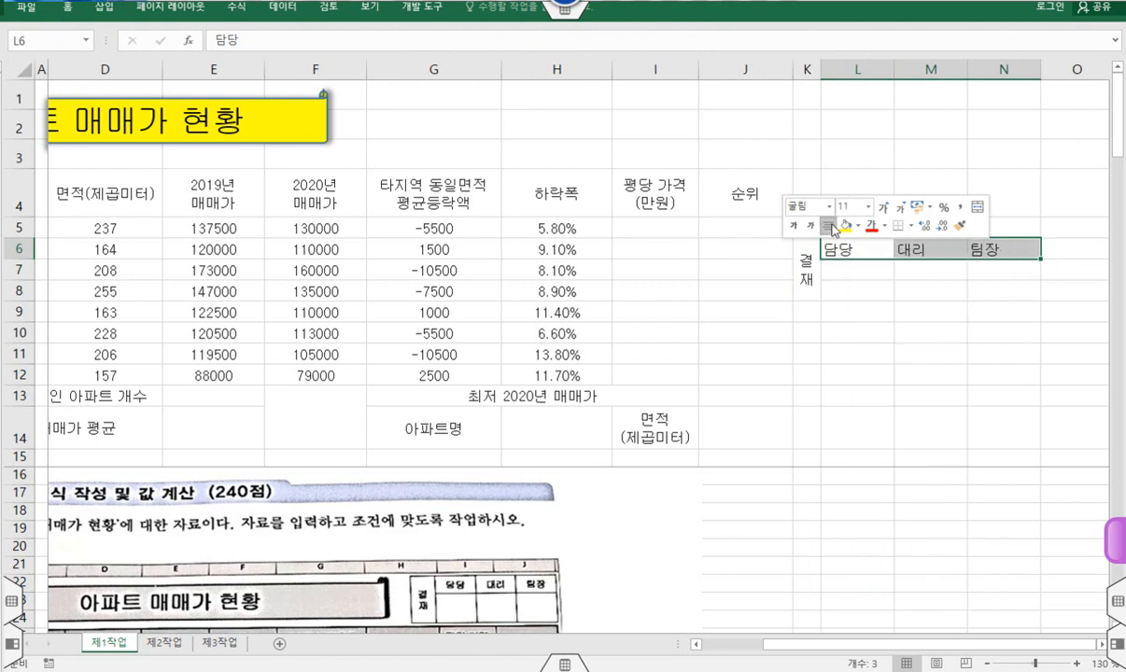
left_click(829, 227)
Step: Merge cells L7:L8 under 담당 and extend the same merged cell across to columns M and N
left_click(858, 268)
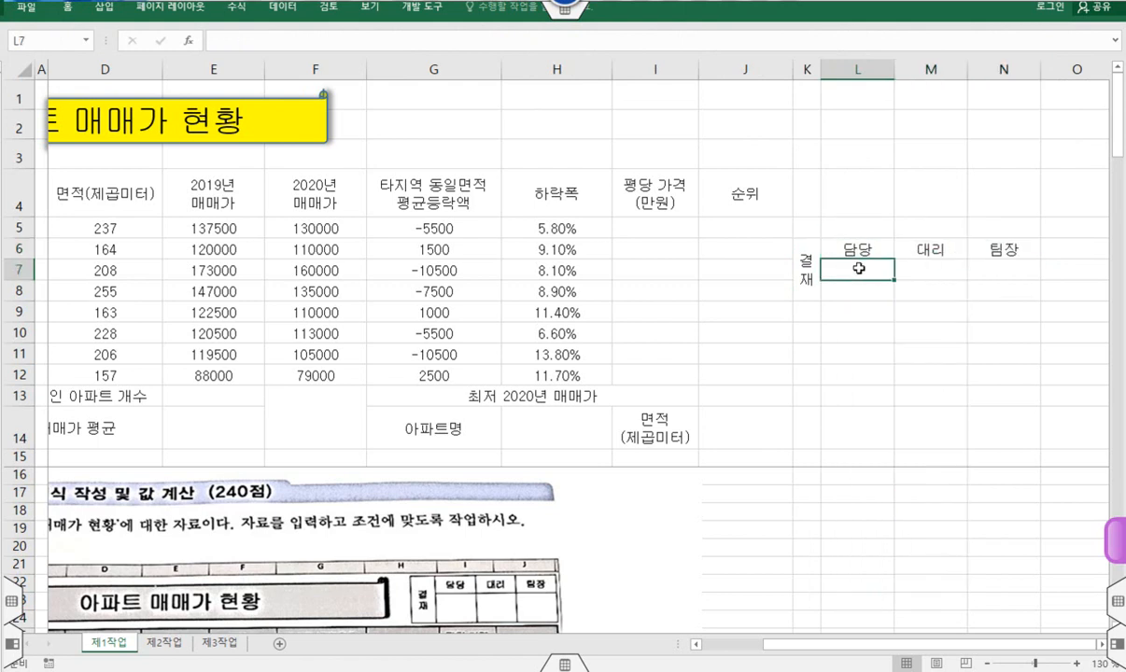
left_click_drag(858, 269, 862, 290)
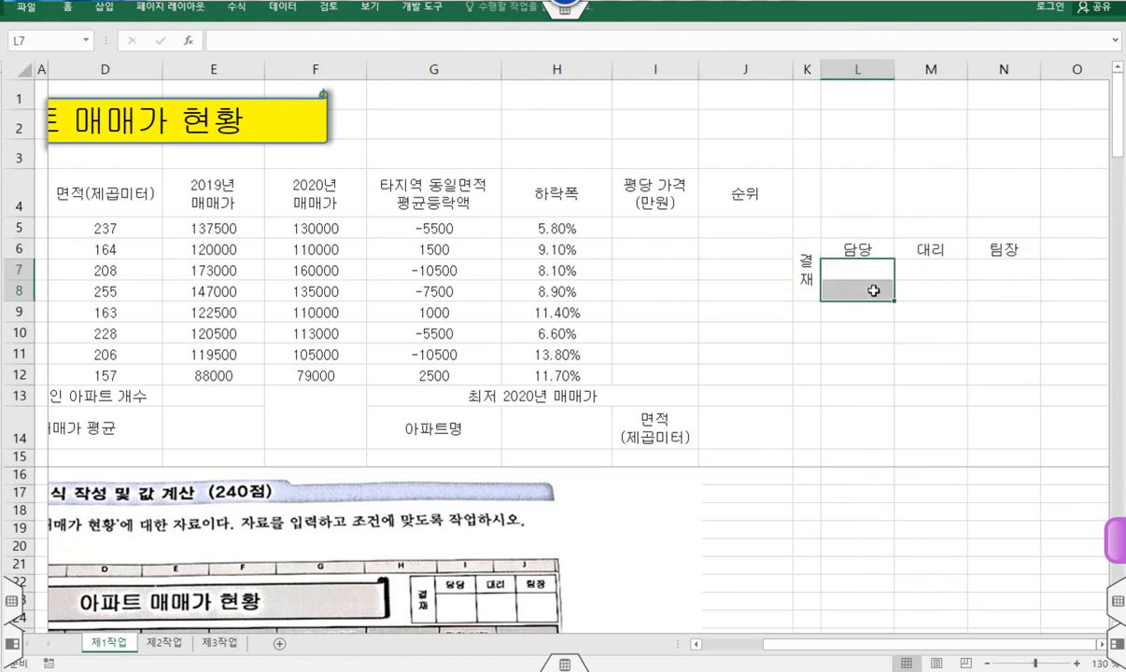
right_click(873, 290)
left_click(1069, 246)
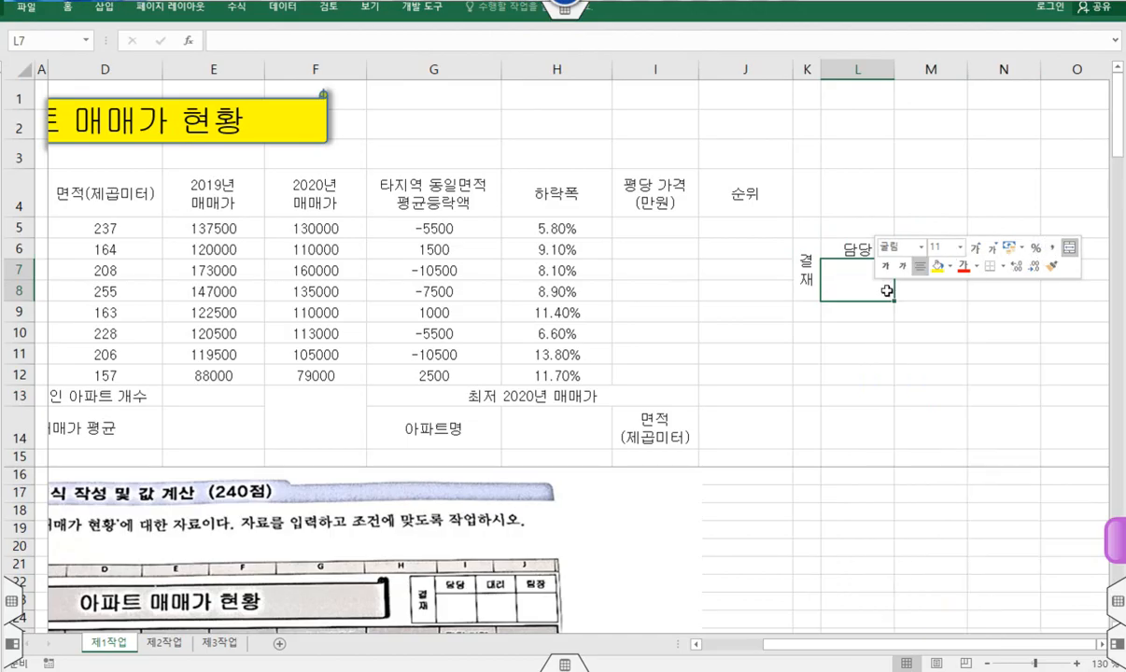
left_click_drag(895, 302, 983, 291)
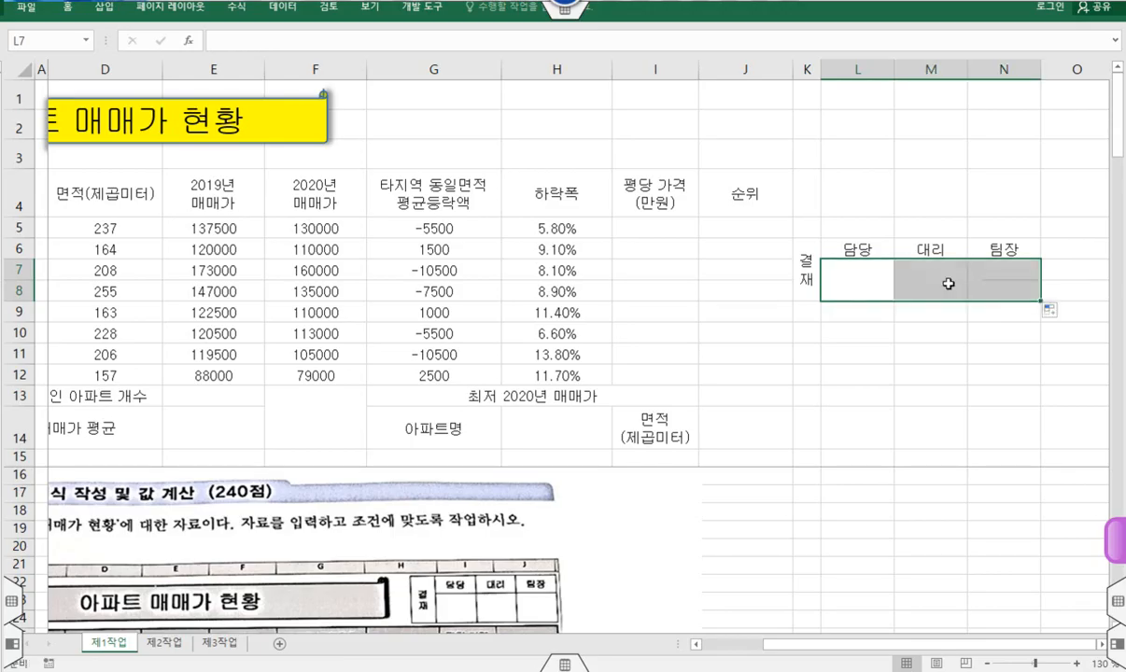
Step: Apply all borders (모든 테두리) to the approval box in K6:N8
left_click_drag(809, 254, 992, 257)
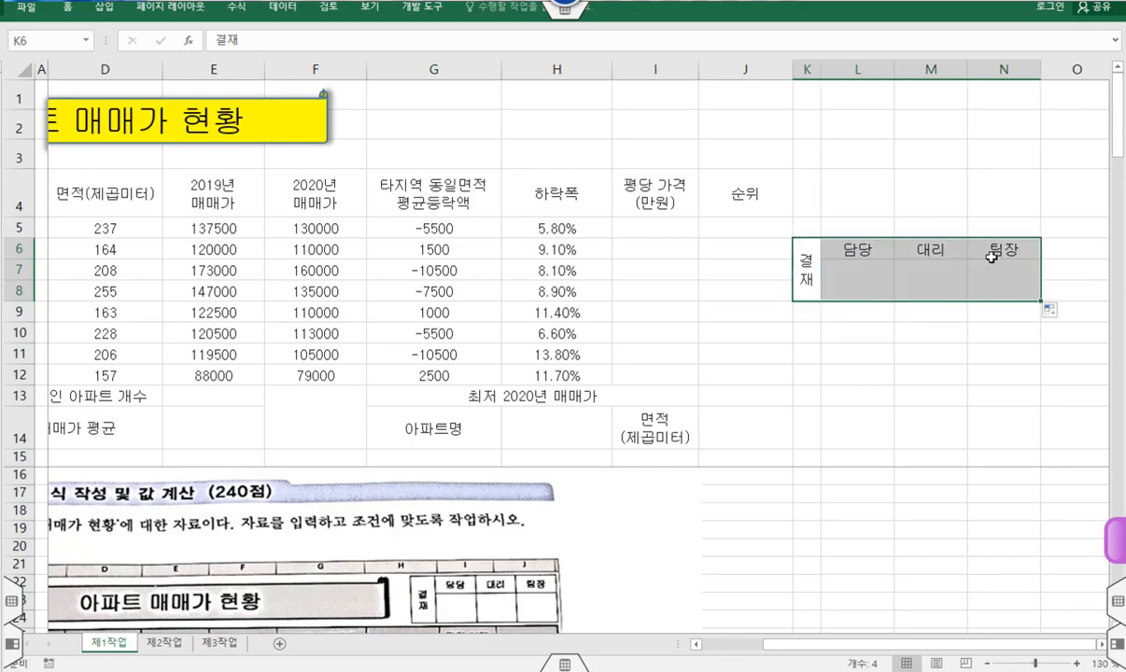
right_click(827, 257)
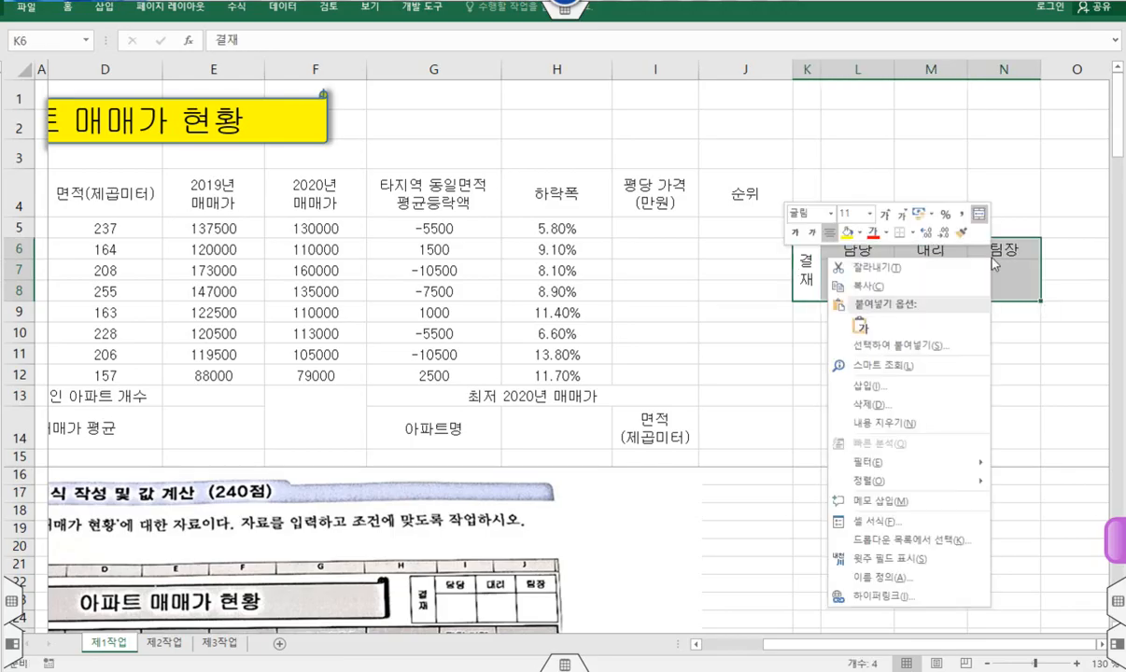
left_click(912, 233)
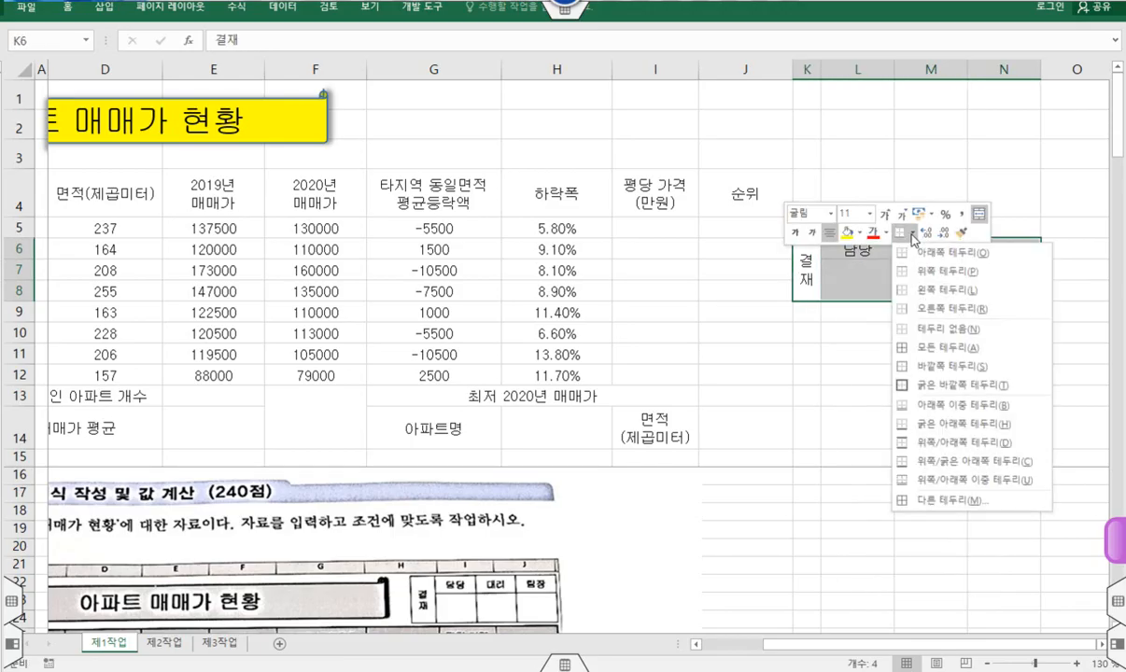
left_click(928, 351)
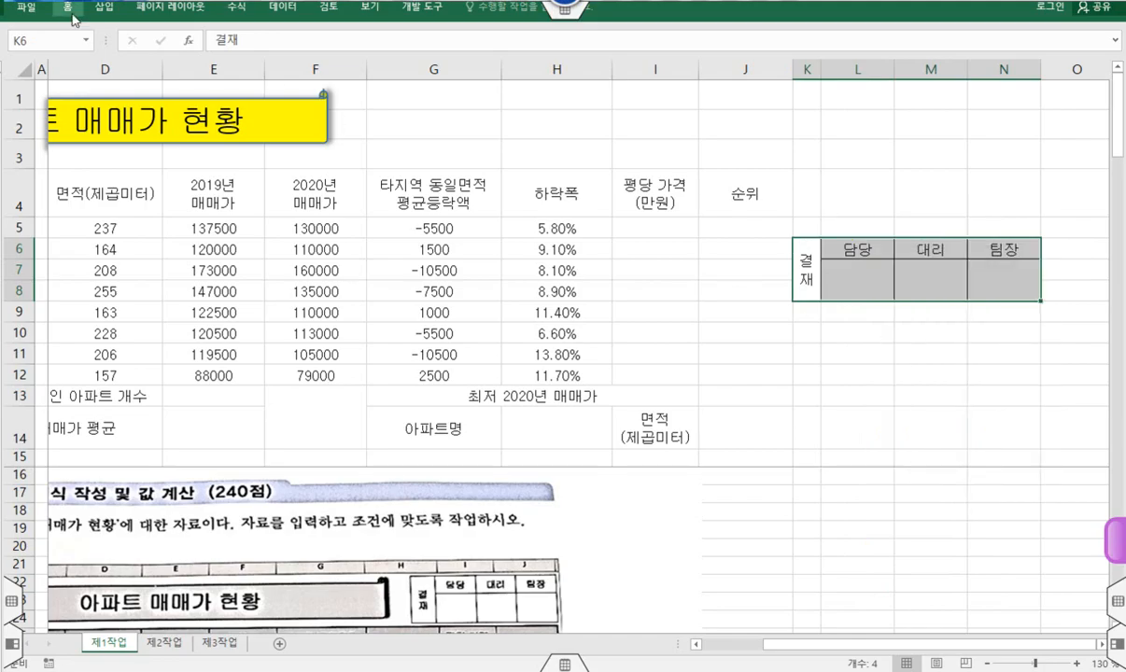
Step: Copy the approval box K6:N8 as a picture, as shown on screen in picture format, and paste it at G1
left_click(72, 18)
left_click(97, 47)
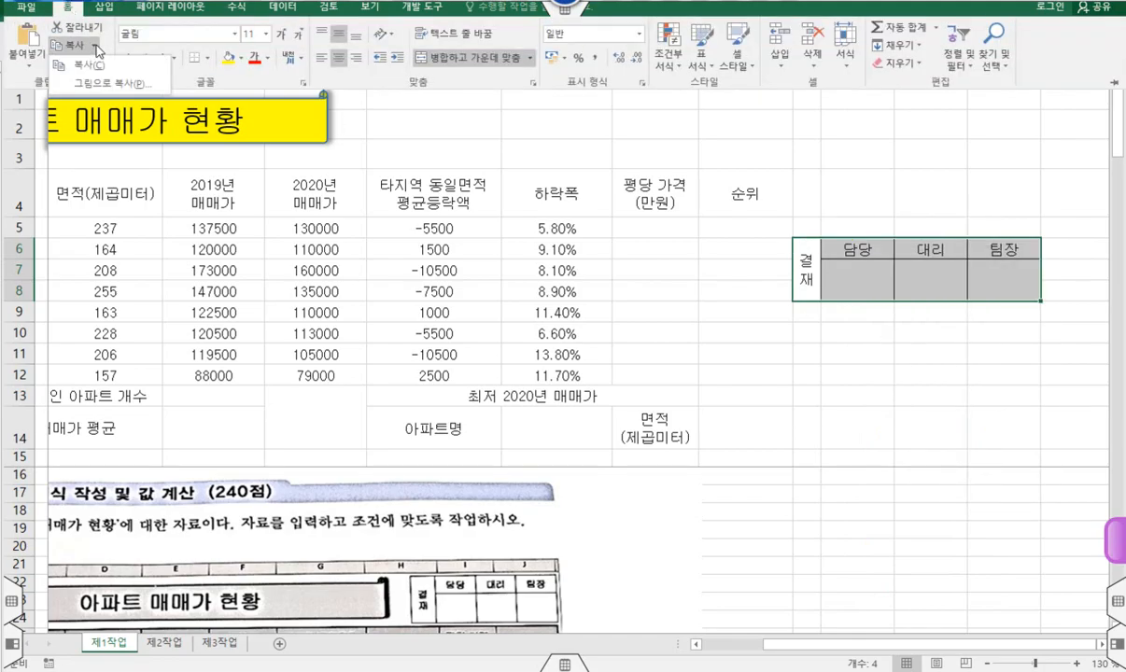
left_click(103, 83)
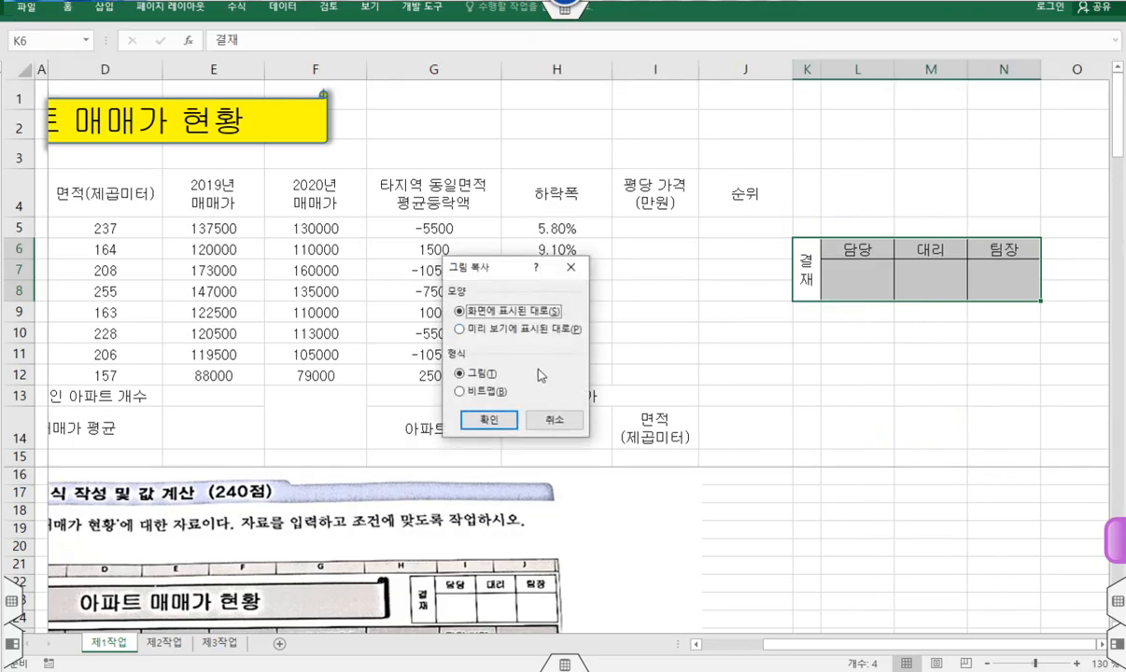
left_click(489, 420)
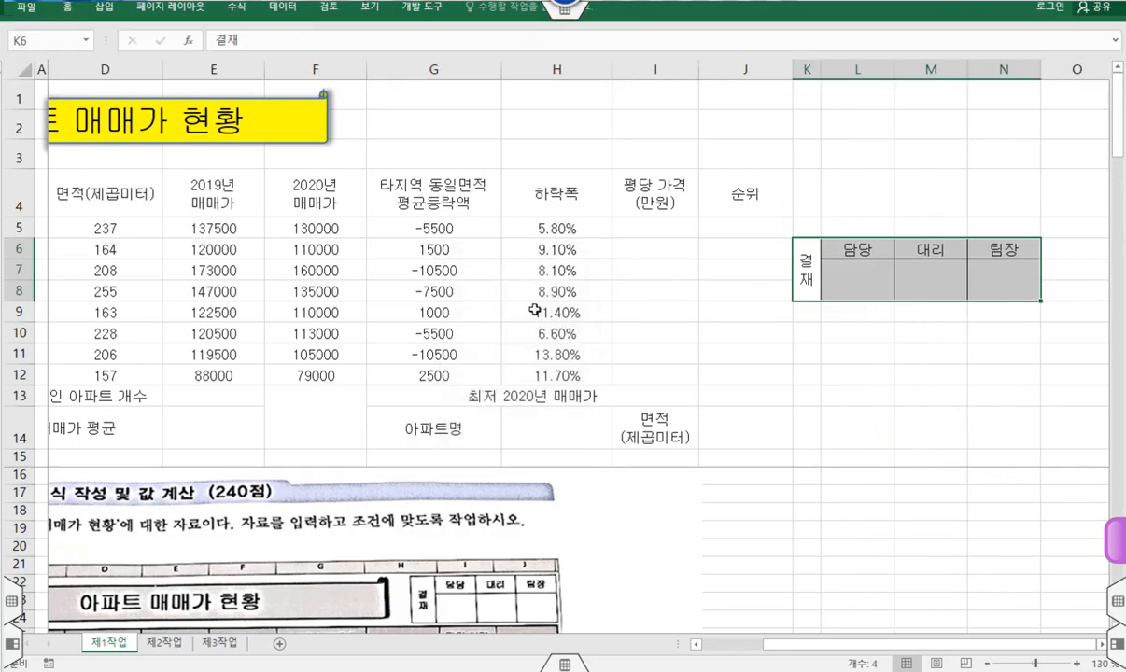
left_click(433, 109)
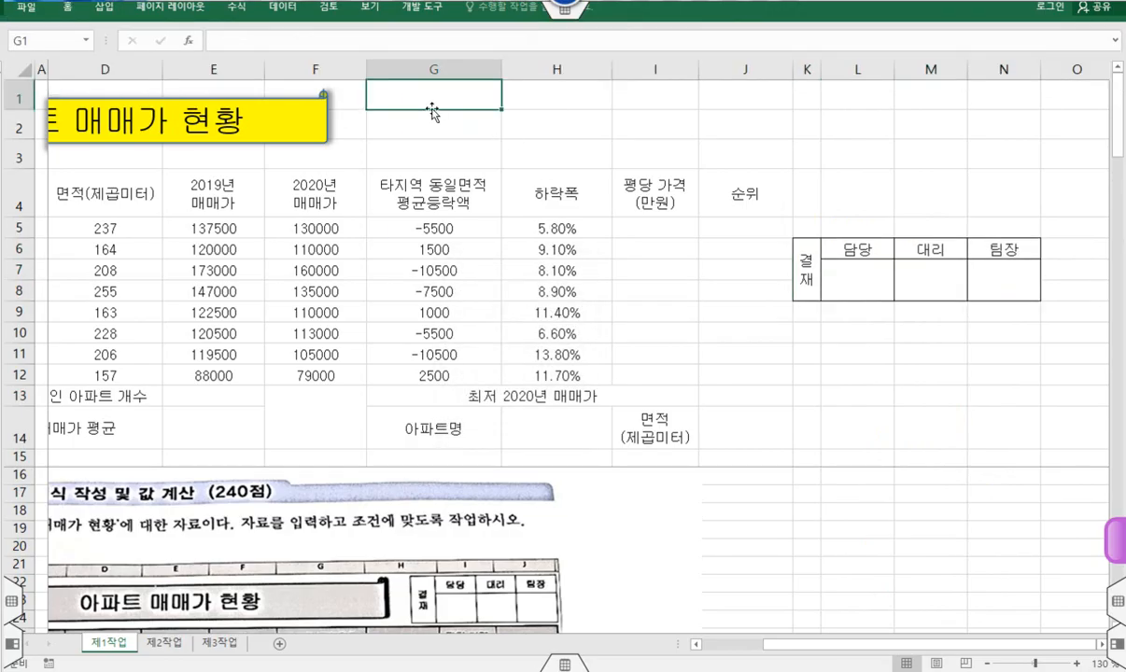
left_click(68, 7)
left_click(29, 38)
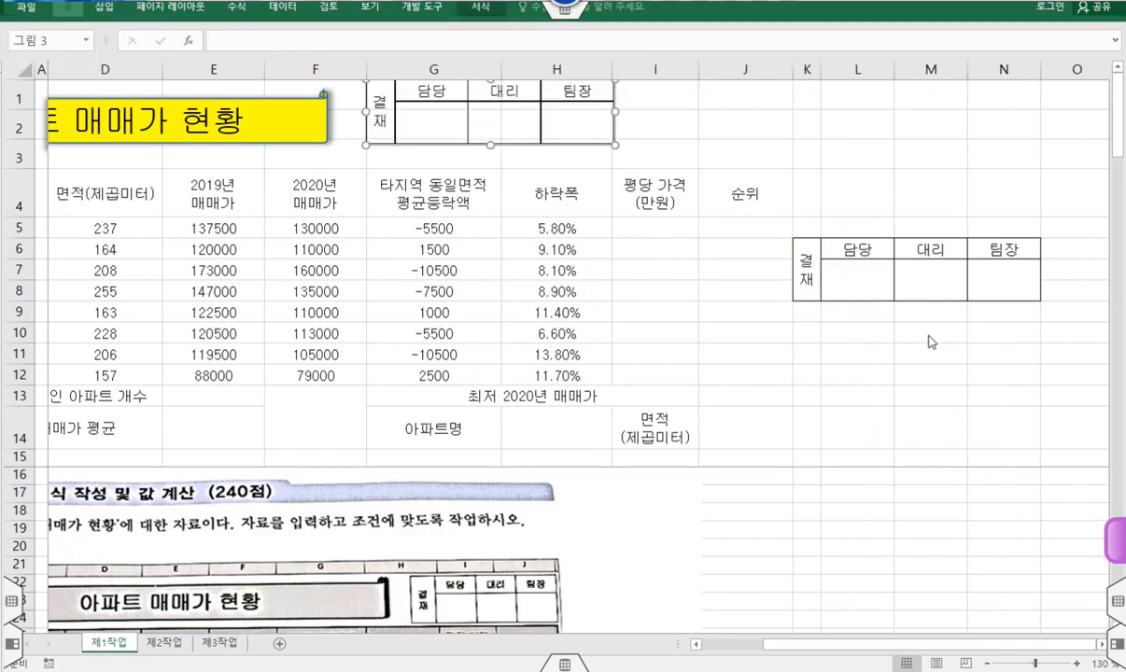
Step: Delete columns K to N holding the original approval box cells
left_click_drag(807, 69, 997, 75)
right_click(997, 75)
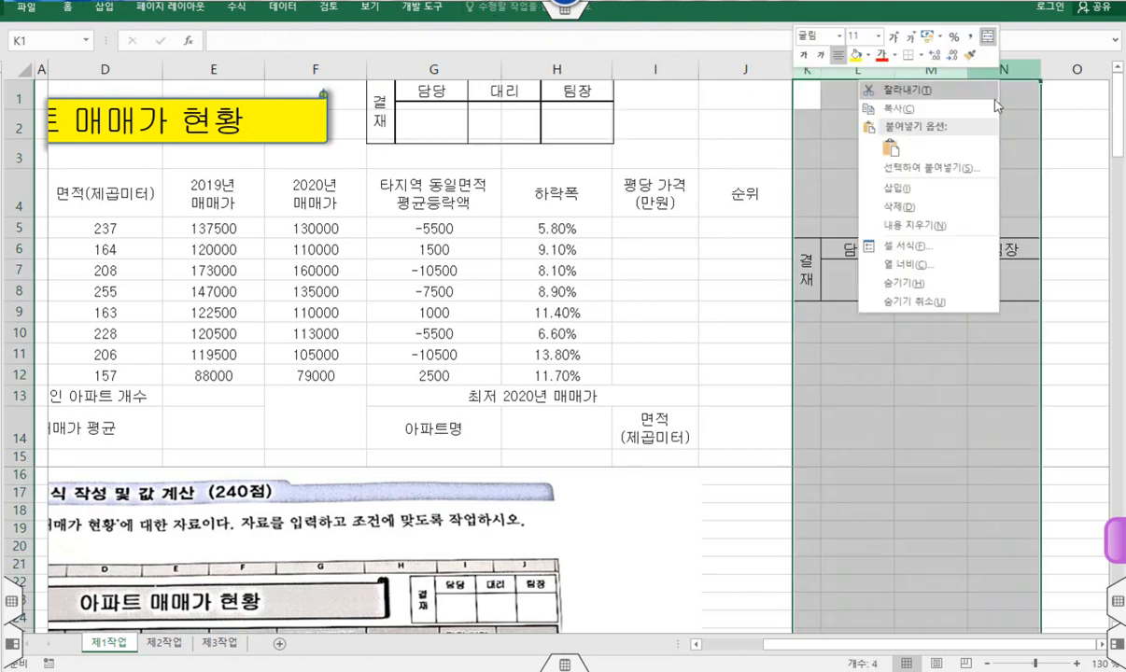
left_click(945, 212)
left_click(737, 332)
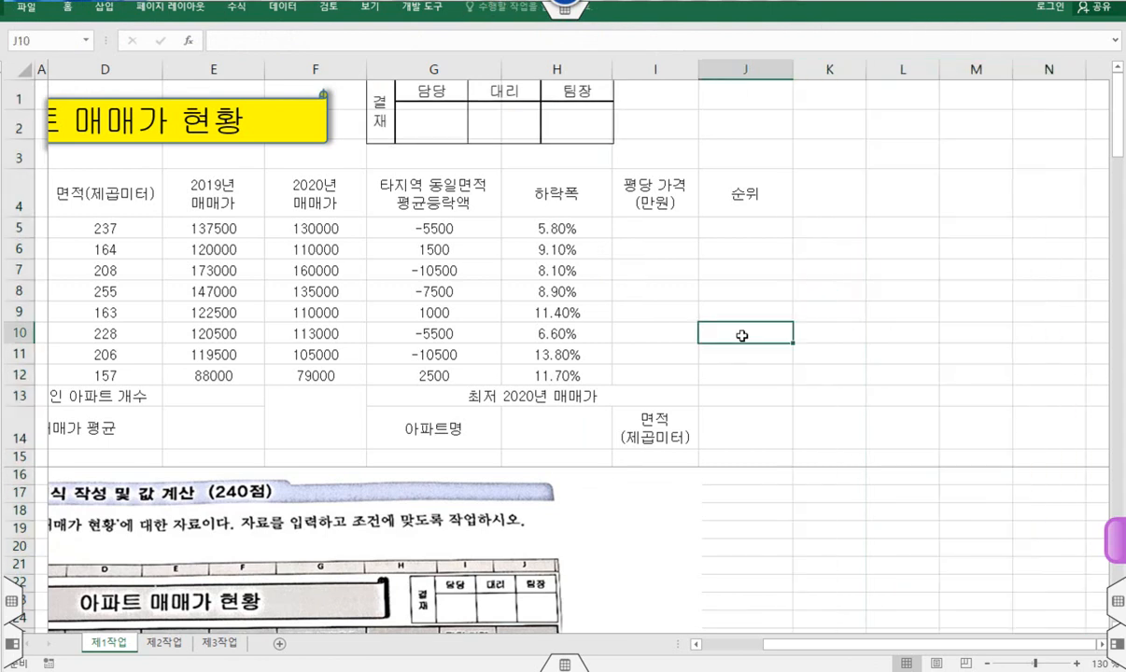
Step: Move the approval box picture above columns H to J and enlarge the title shape to span columns B to G down through row 3
left_click_drag(800, 644, 714, 620)
left_click_drag(646, 112, 747, 121)
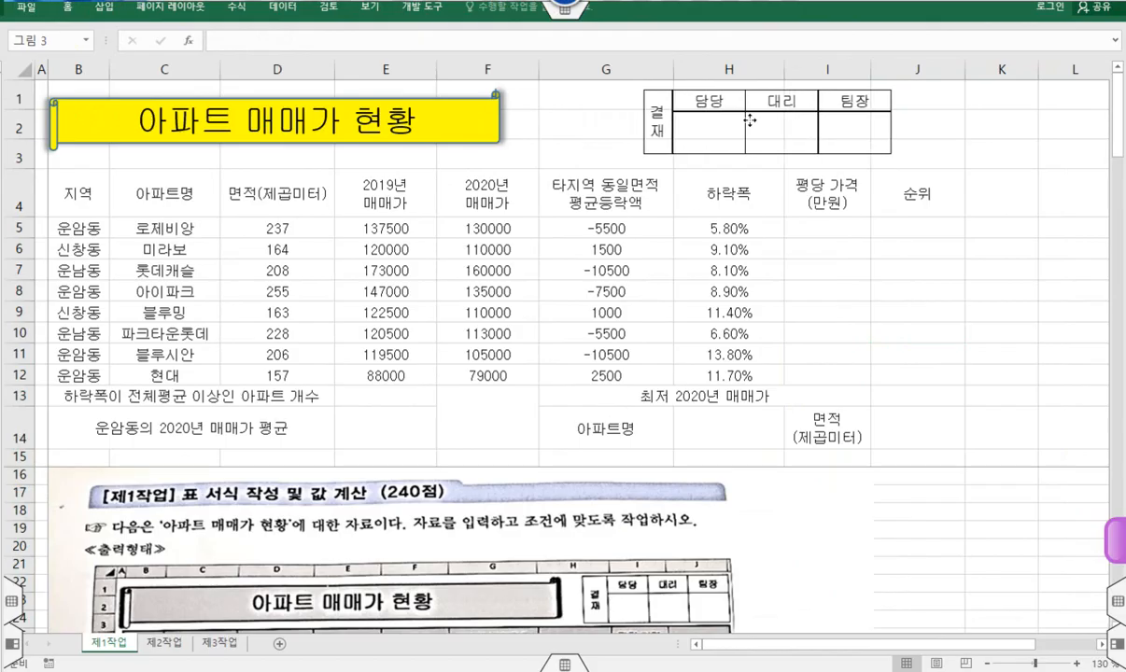
left_click(494, 115)
left_click_drag(495, 116, 600, 120)
left_click_drag(324, 151, 324, 163)
Step: Apply all borders (모든 테두리) and a thick outside border (굵은 바깥쪽 테두리) to the table range B4:J14
left_click_drag(77, 184, 882, 409)
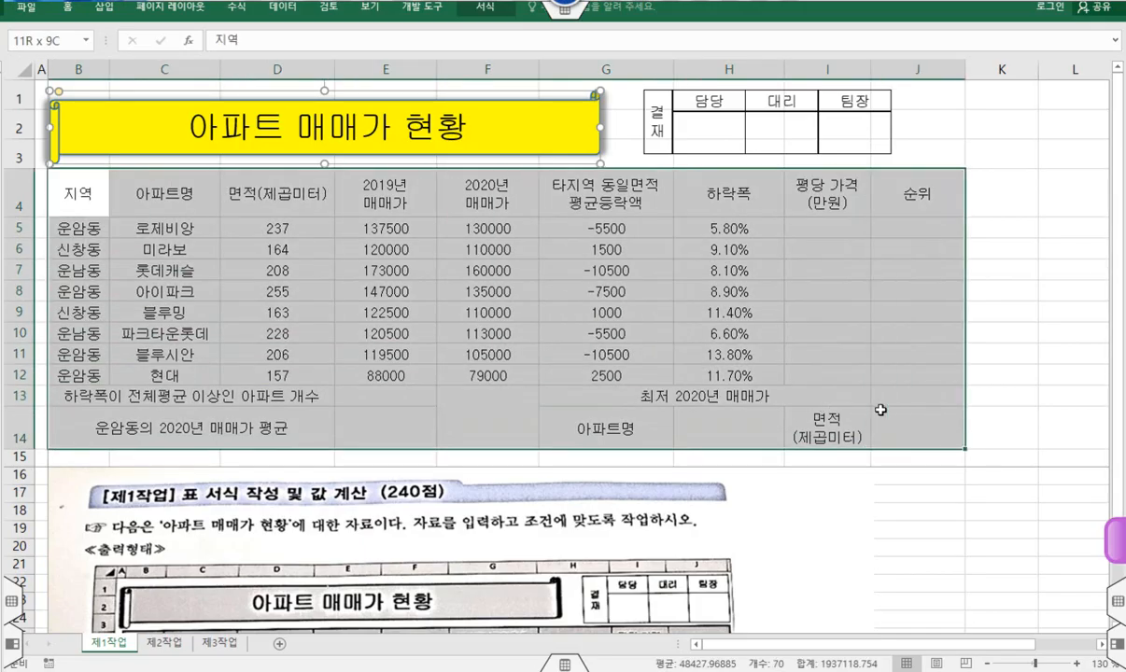
scroll(454, 510, "down", 6)
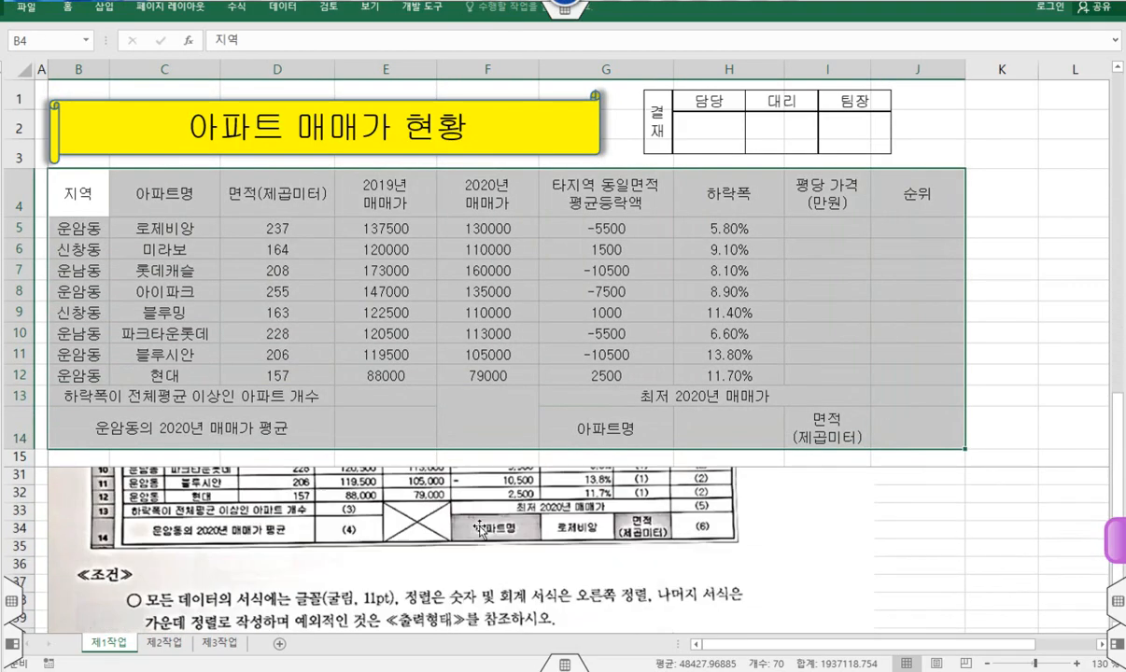
scroll(457, 504, "down", 3)
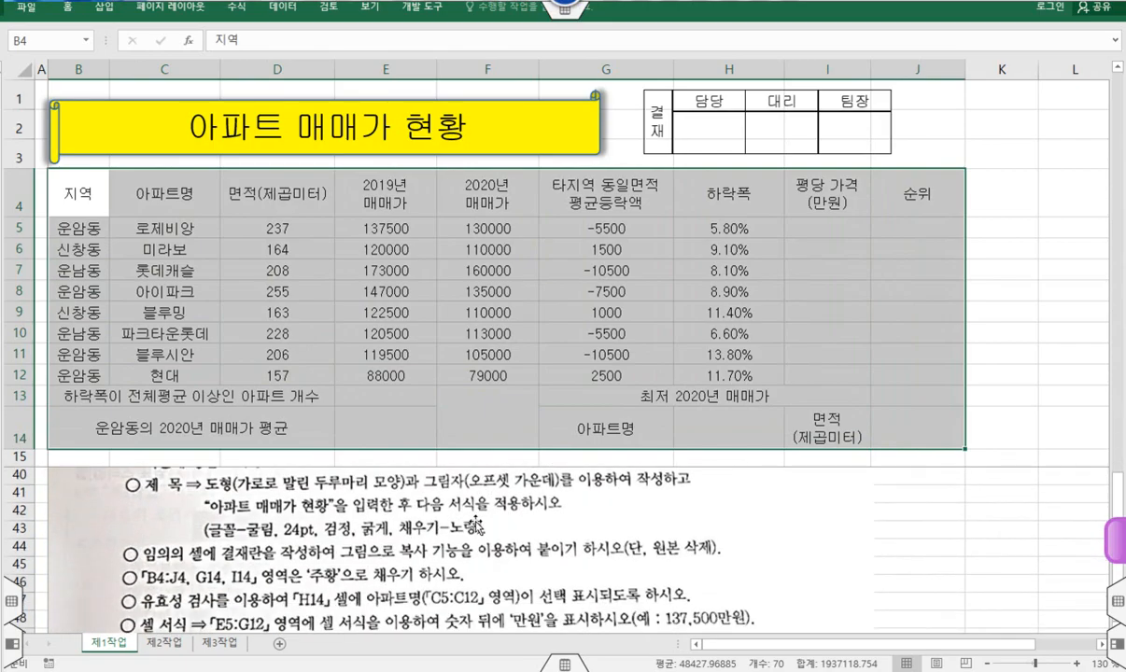
right_click(296, 201)
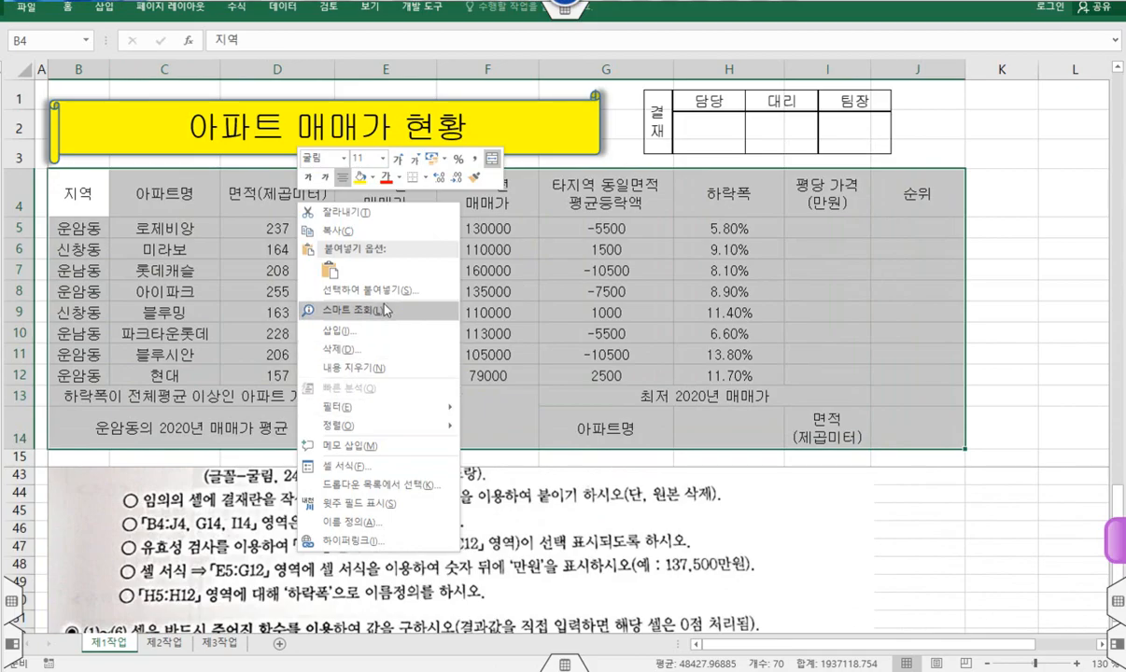
left_click(423, 178)
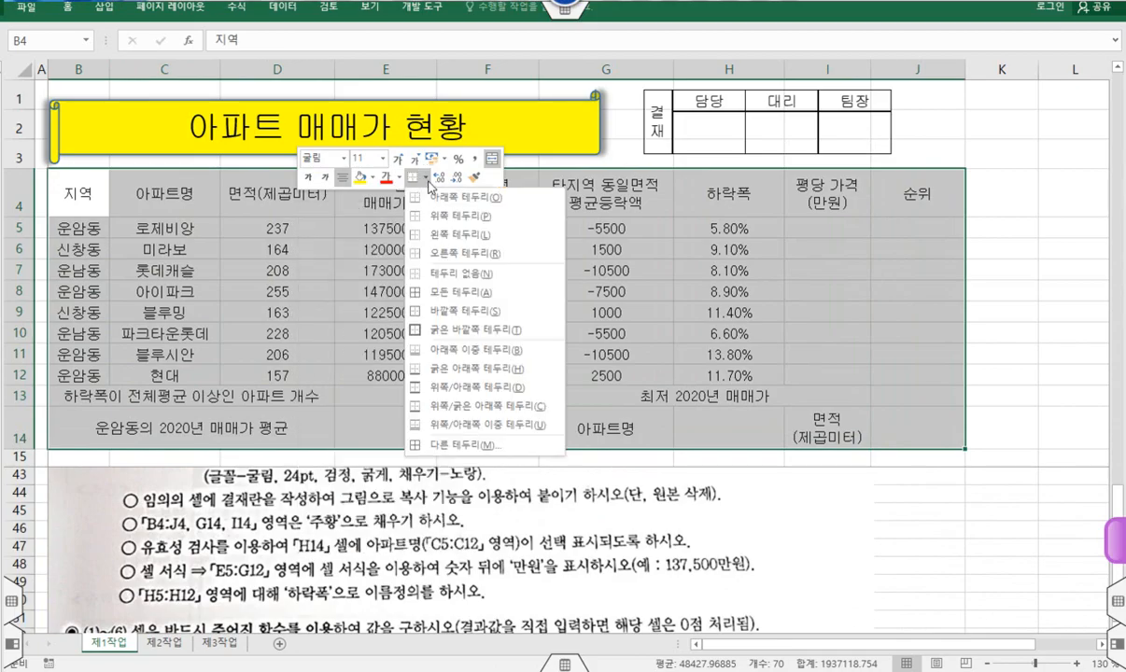
left_click(444, 293)
left_click(427, 182)
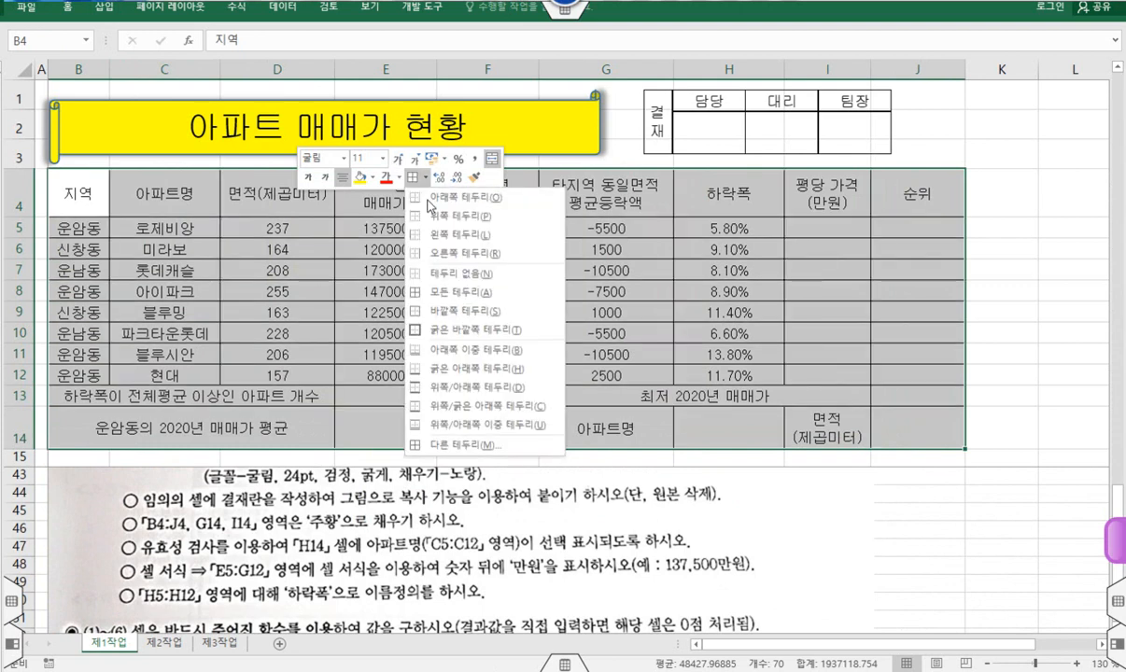
left_click(431, 332)
left_click(431, 330)
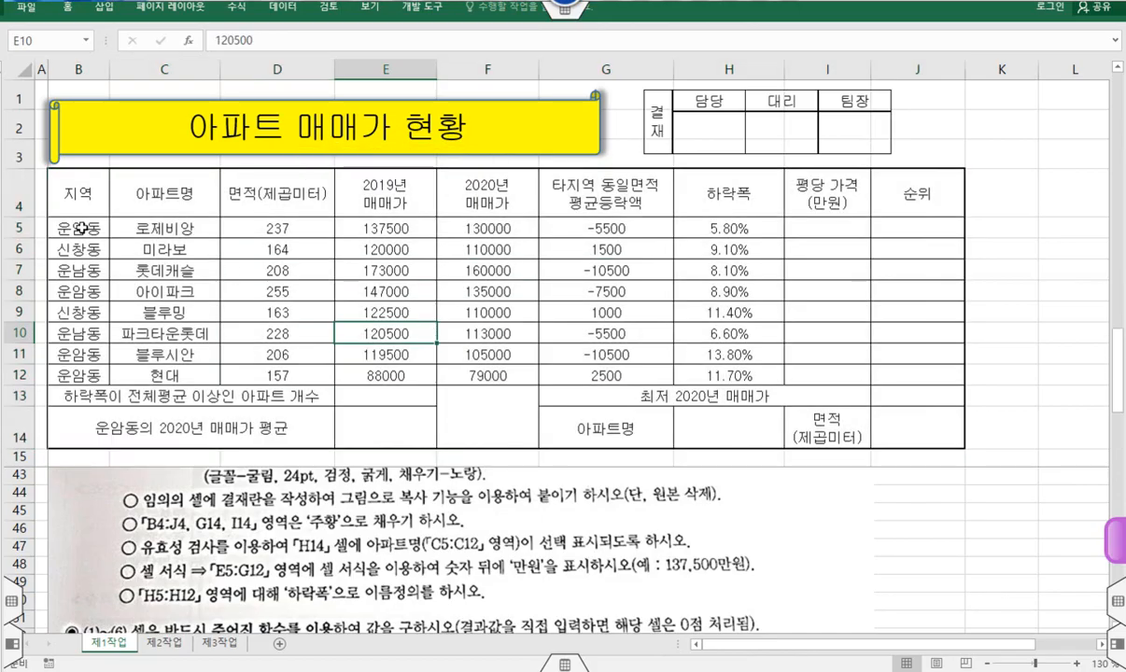
Step: Apply a thick outside border (굵은 바깥쪽 테두리) around the data rows B5:J12
left_click_drag(84, 228, 919, 374)
right_click(605, 307)
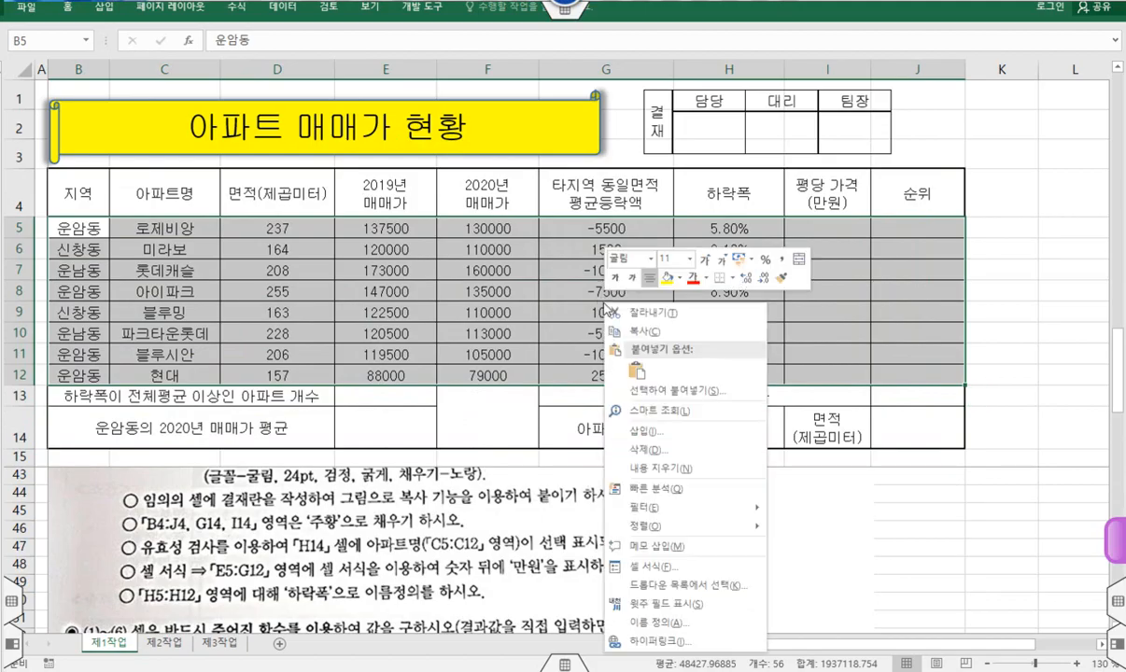
left_click(735, 280)
left_click(716, 398)
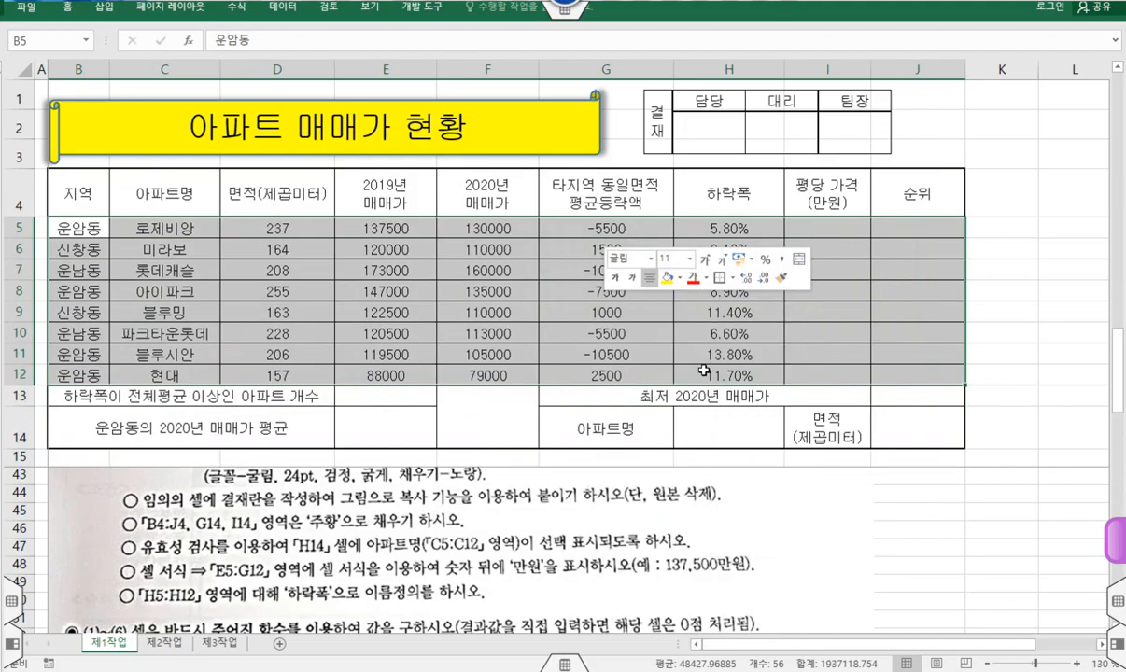
left_click(661, 333)
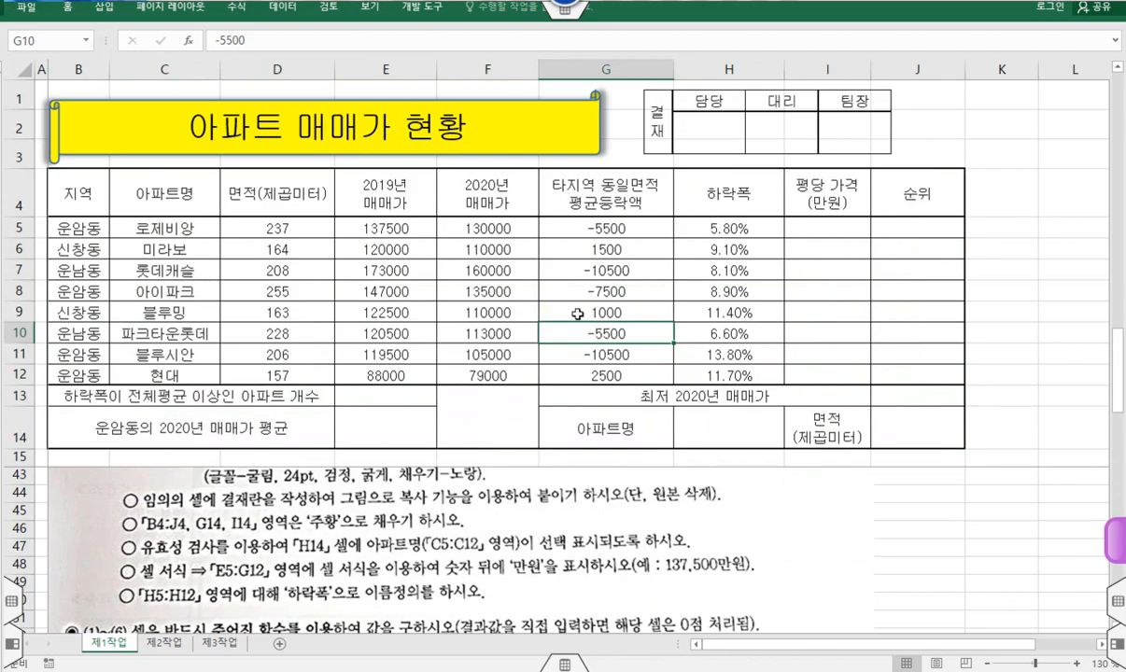
Step: Add both diagonal borders to the merged cell F13:F14 so they form an X
right_click(492, 421)
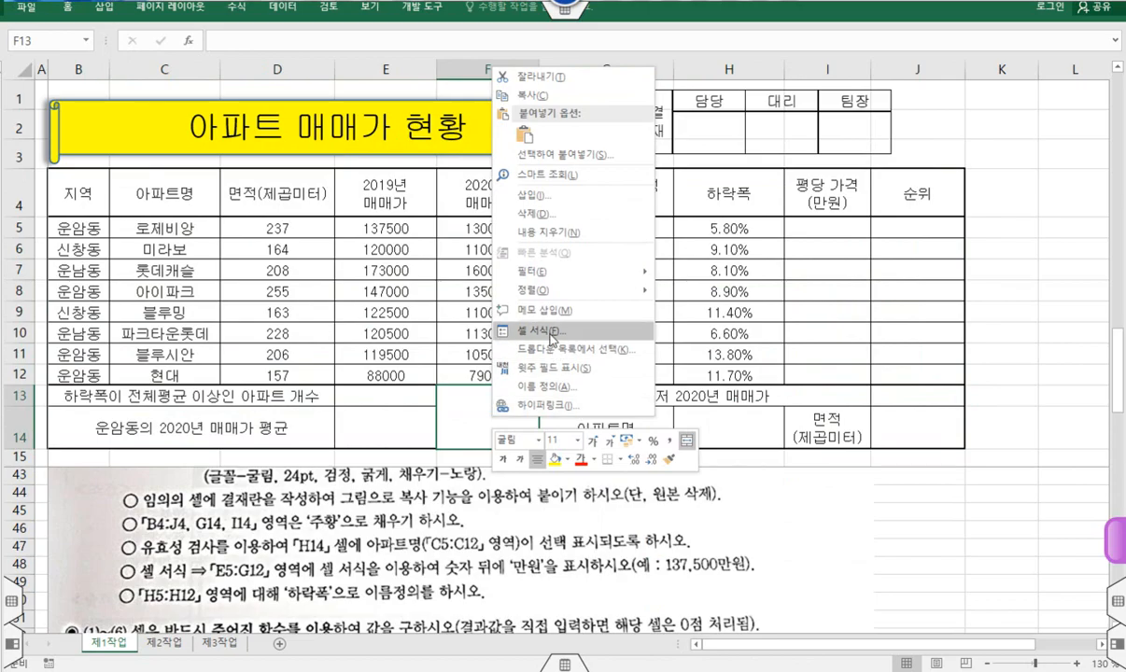
left_click(552, 332)
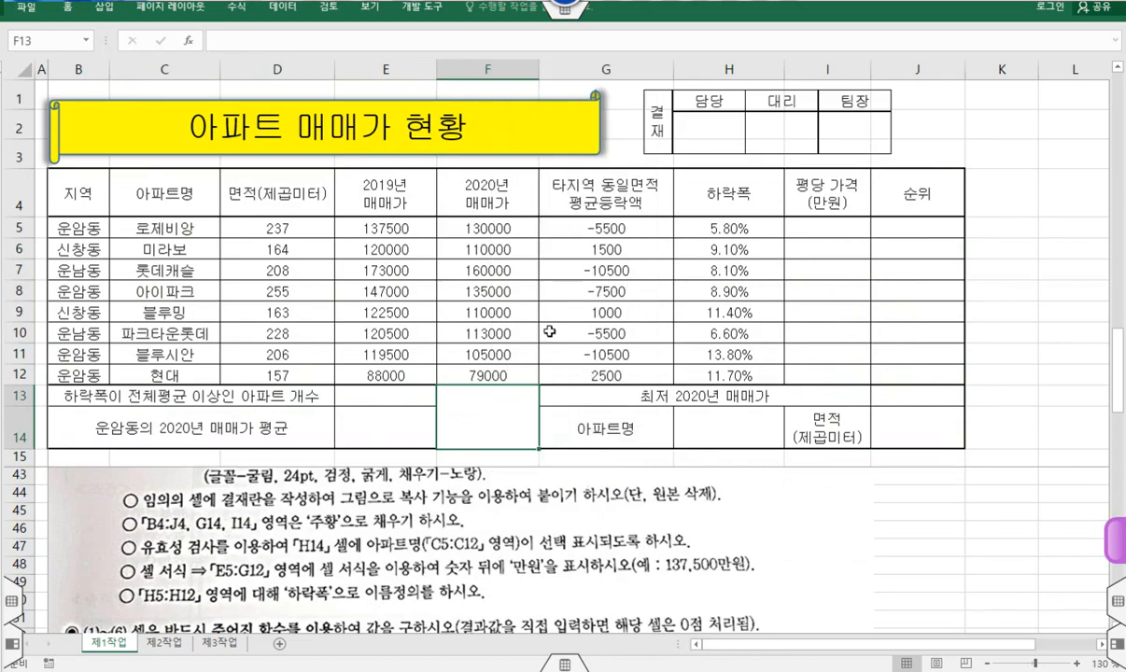
left_click(503, 153)
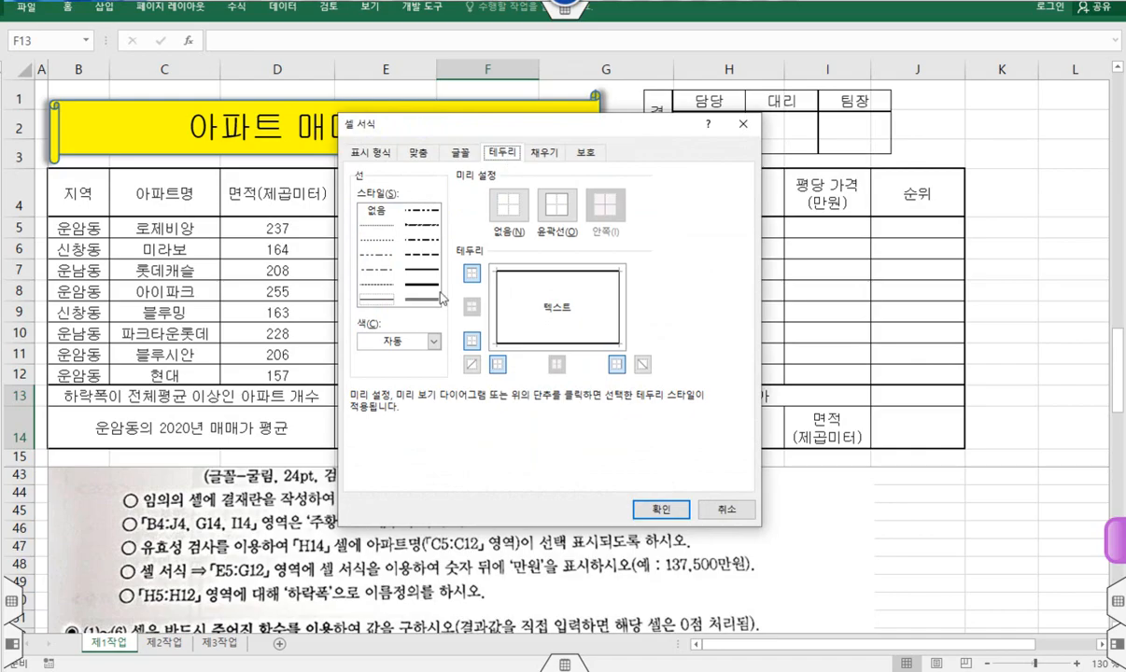
left_click(472, 364)
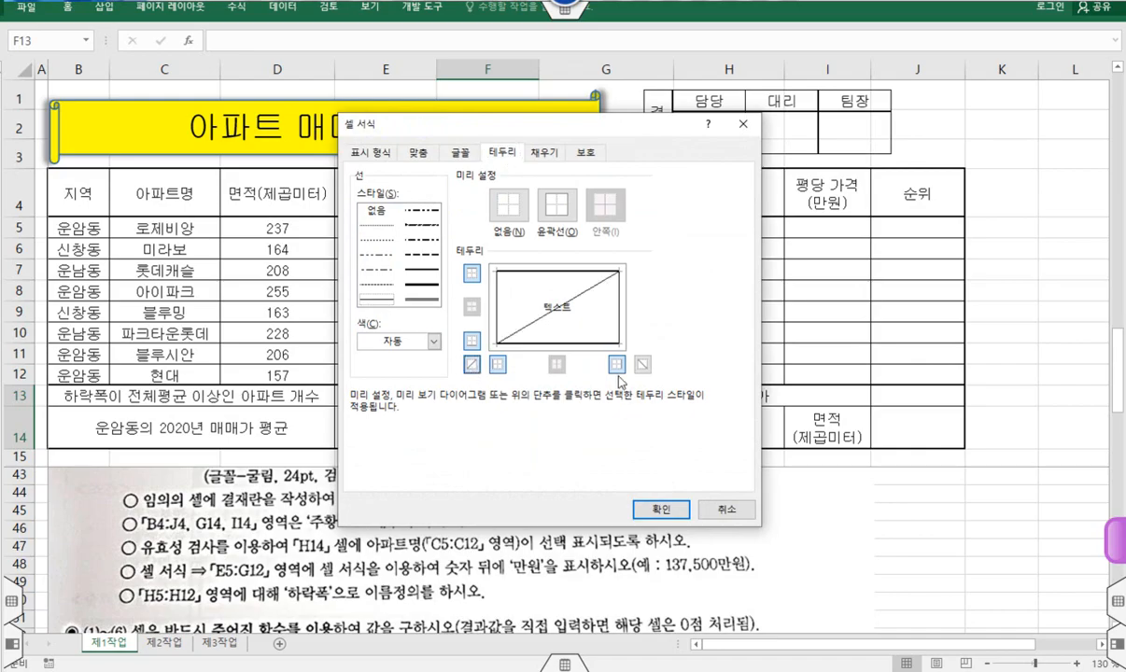
left_click(643, 364)
left_click(660, 509)
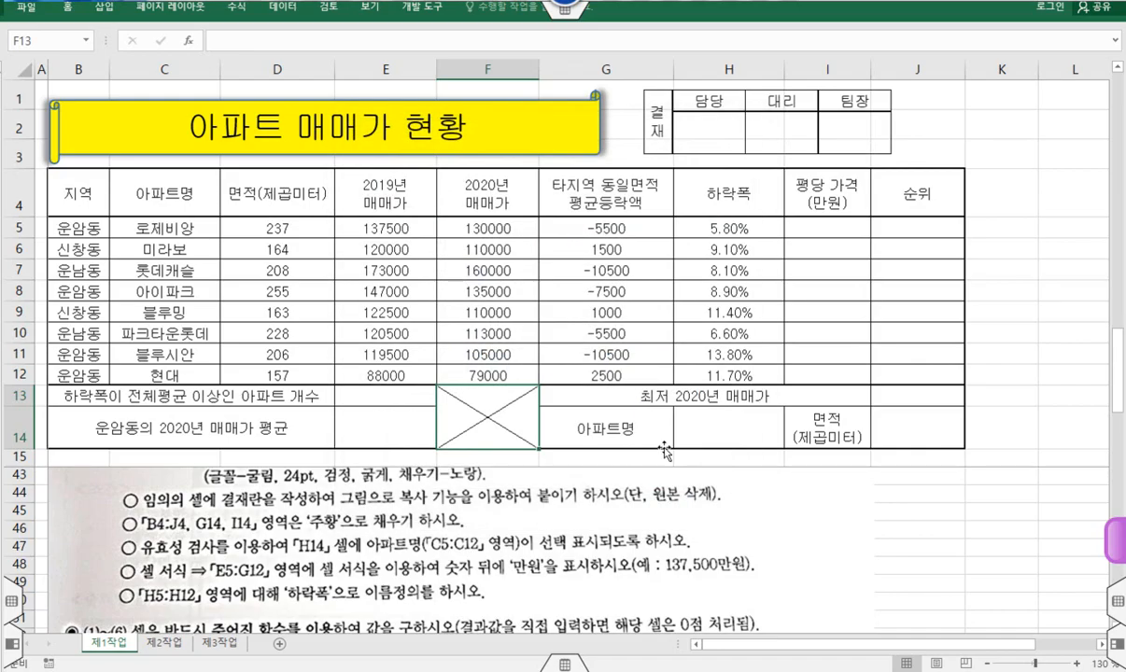
left_click(650, 359)
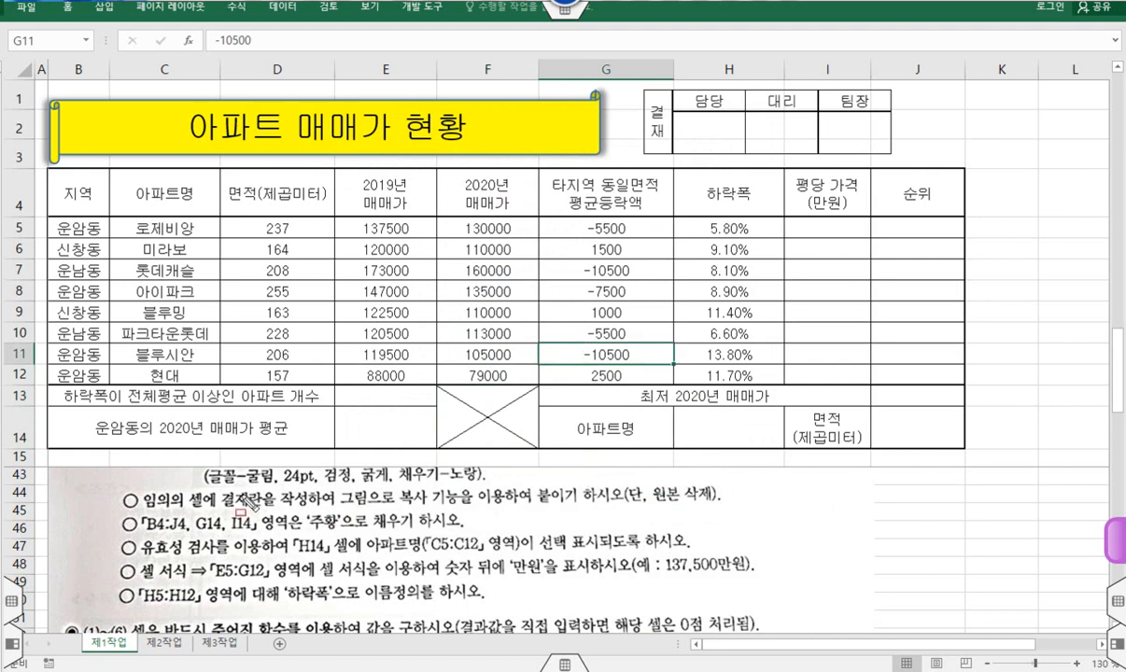
left_click_drag(140, 514, 329, 535)
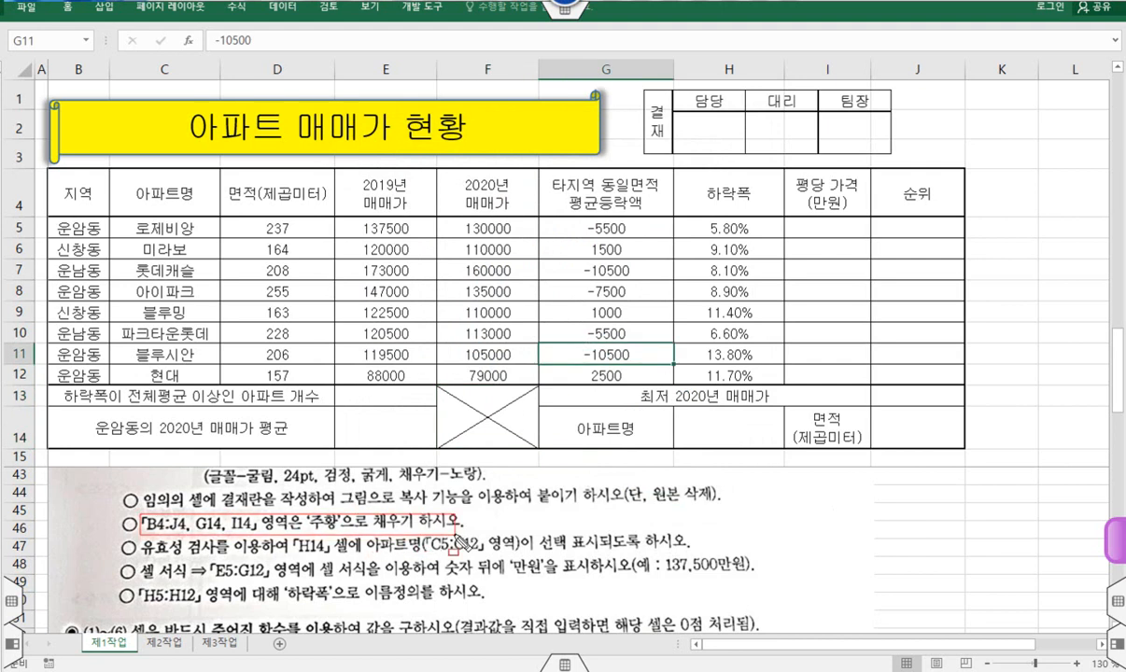
Step: Fill the header row B4:J4 and cells G14 and I14 with the standard orange (주황) color
left_click_drag(67, 177, 876, 196)
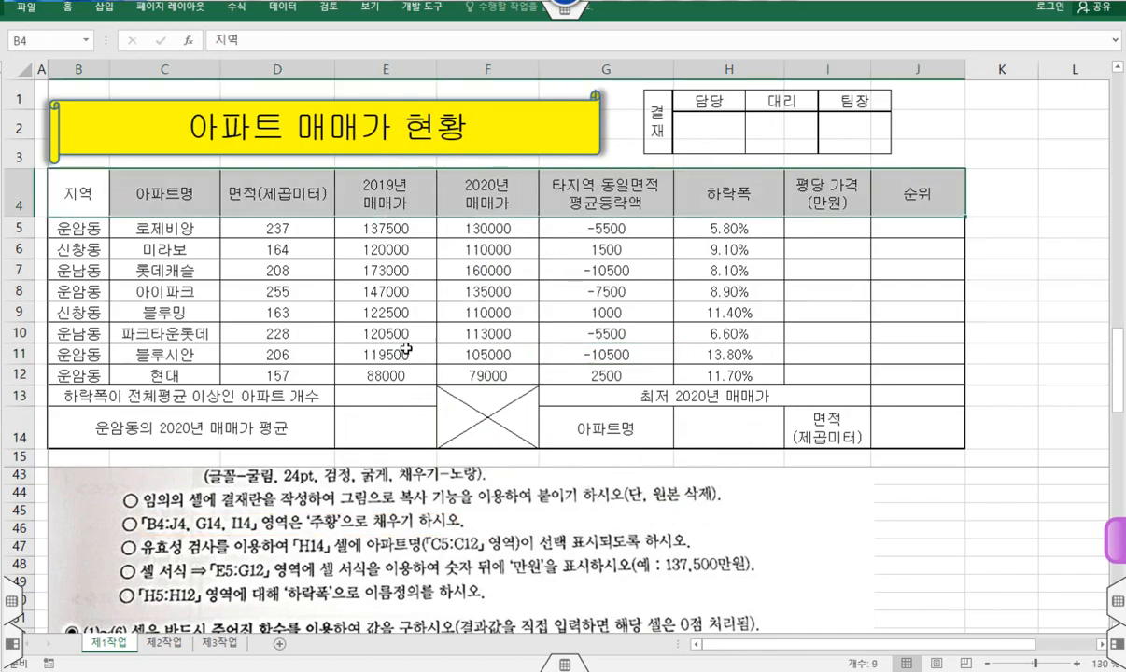
left_click(556, 436, "ctrl")
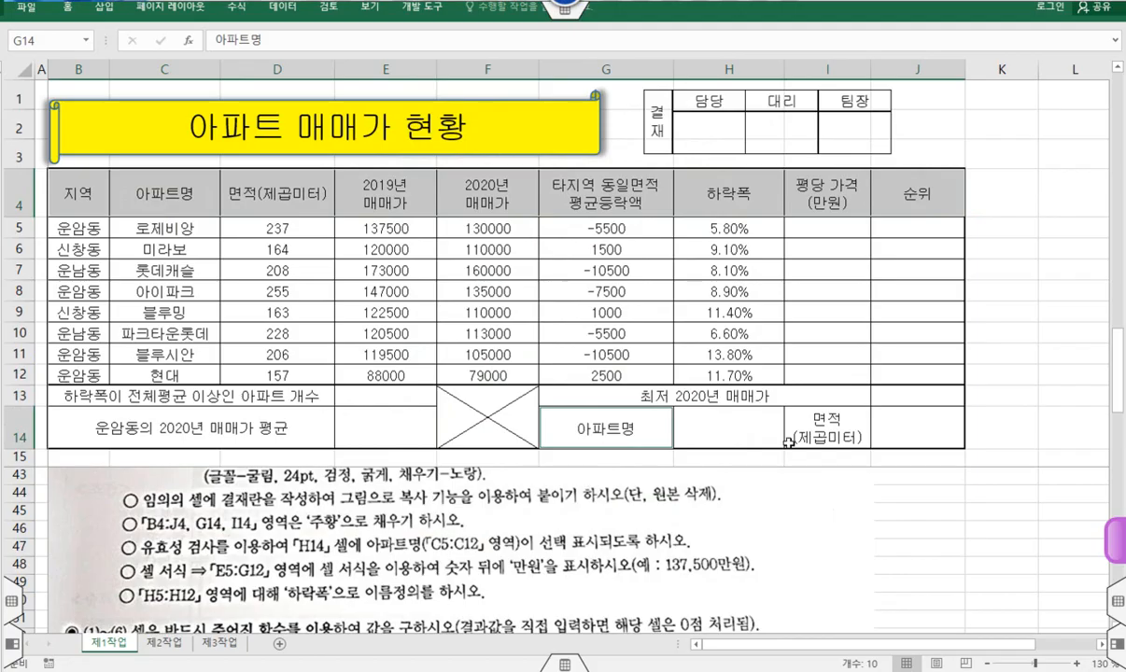
left_click(815, 430, "ctrl")
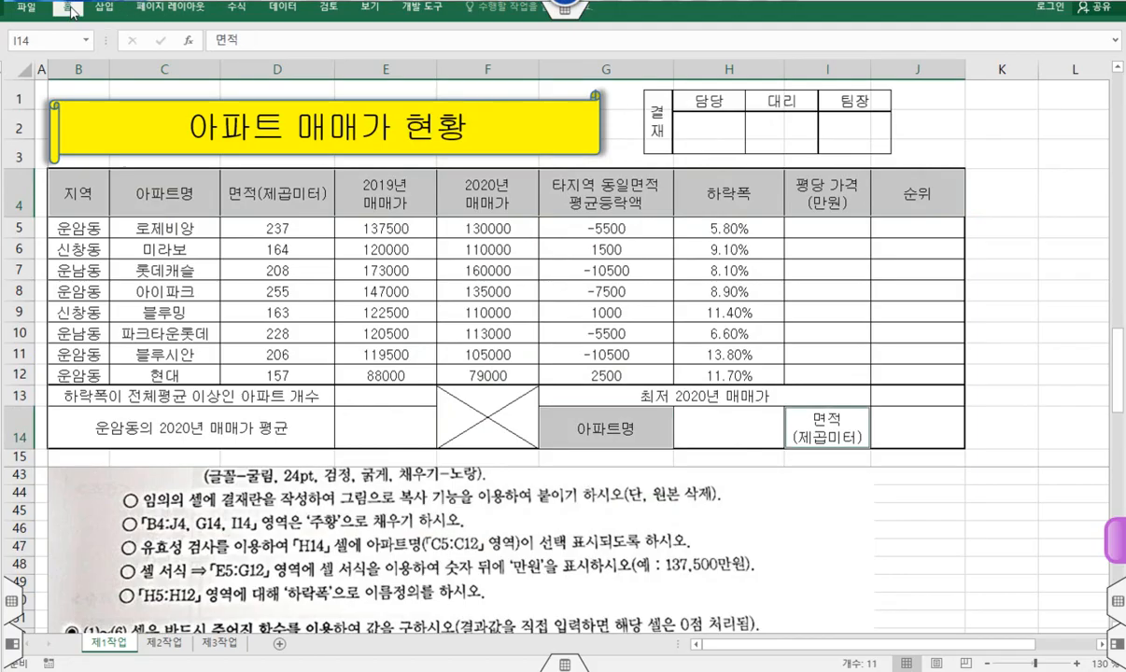
left_click(67, 7)
left_click(240, 57)
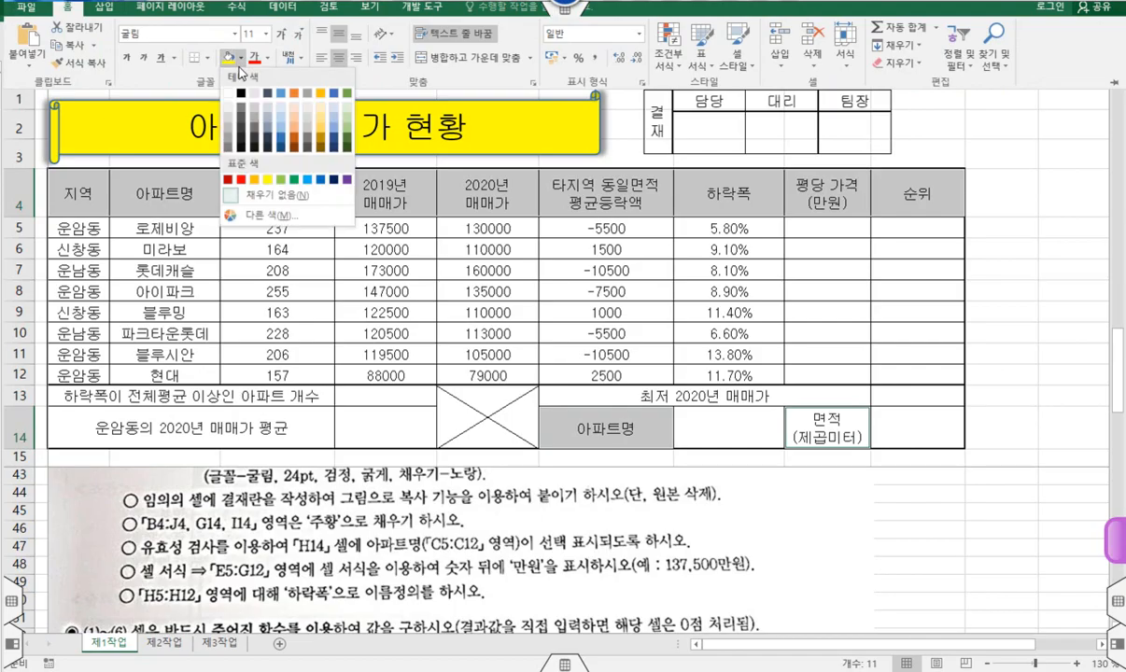
left_click(254, 181)
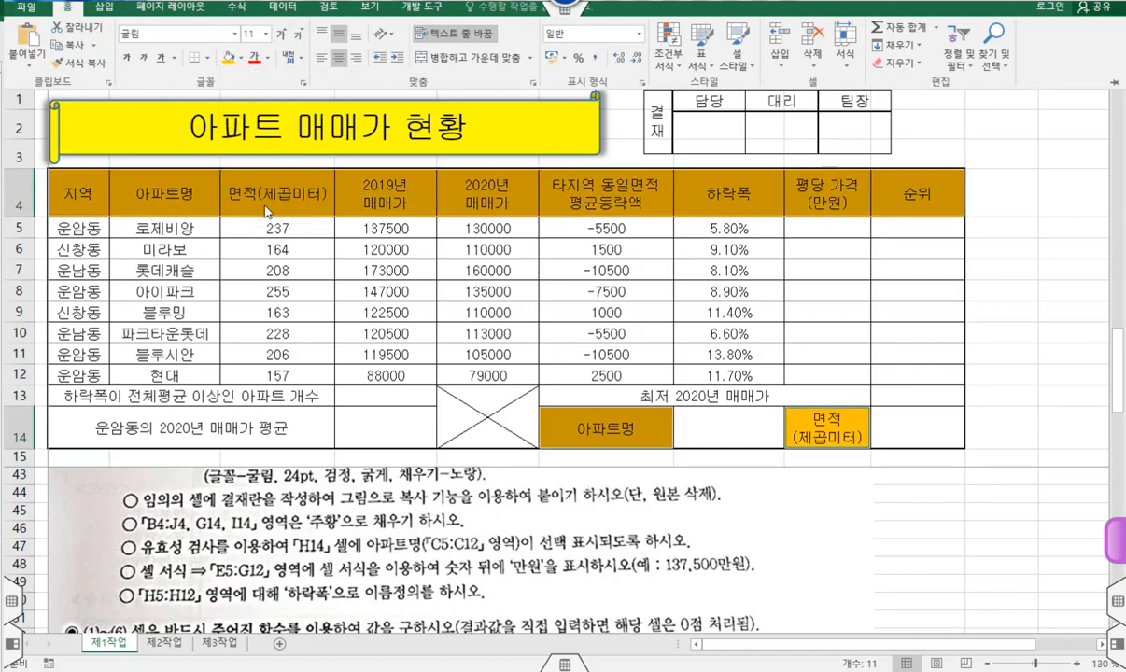
left_click(440, 291)
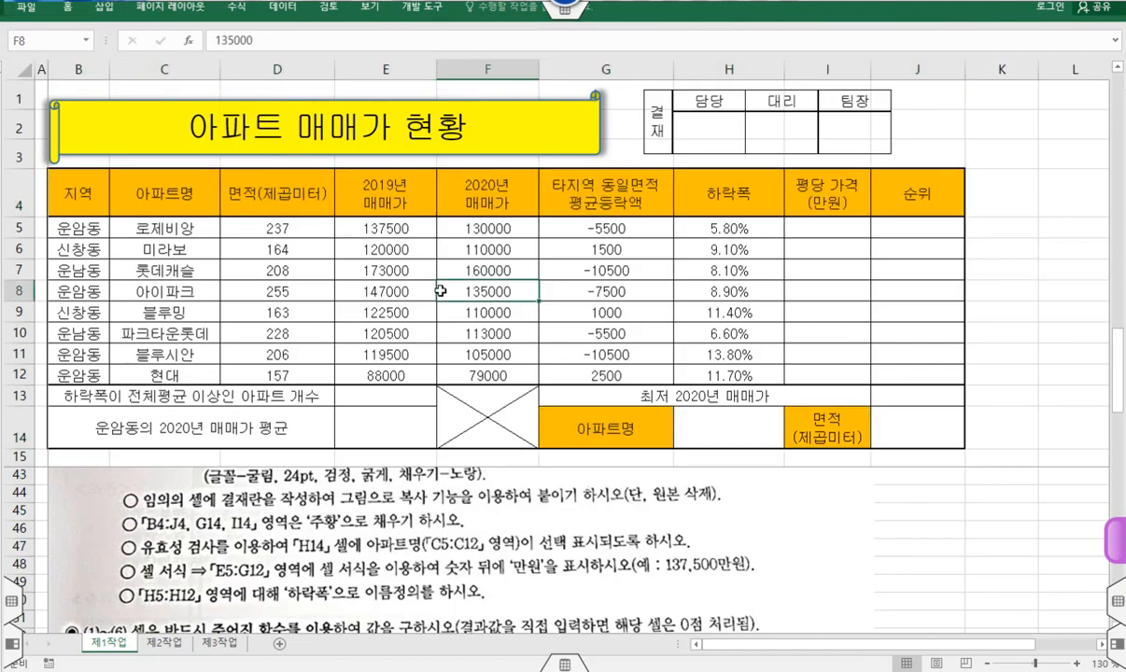
Step: Add a list (목록) data validation to cell H14 with source =$C$5:$C$12 and choose 로제비앙 from it
scroll(411, 476, "down", 1)
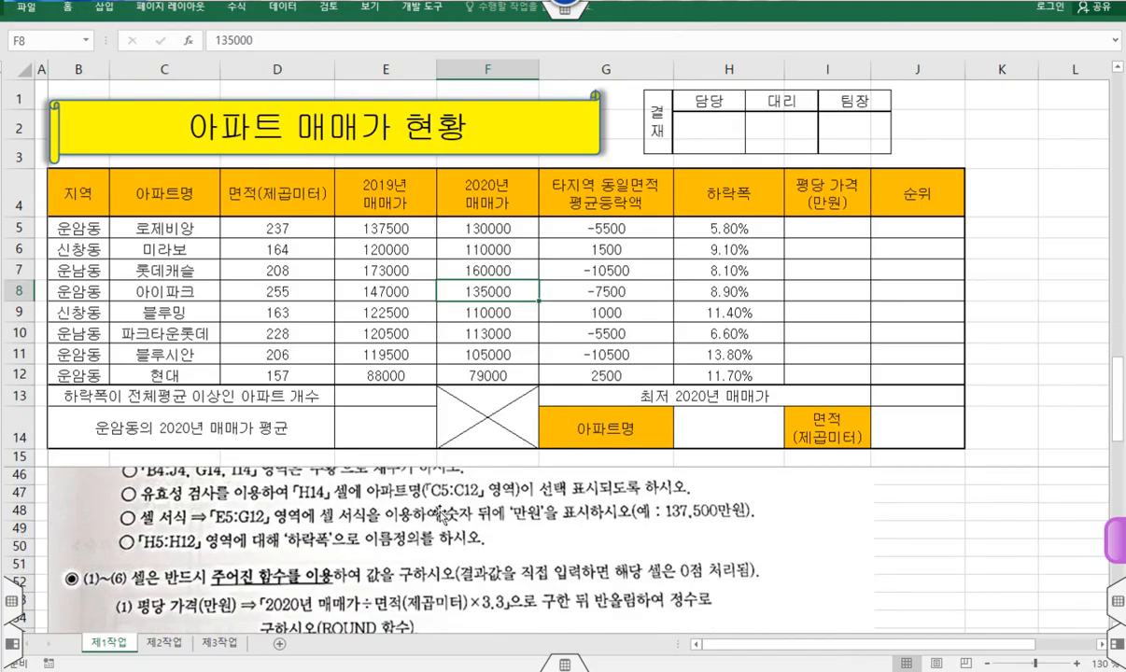
left_click_drag(136, 480, 623, 502)
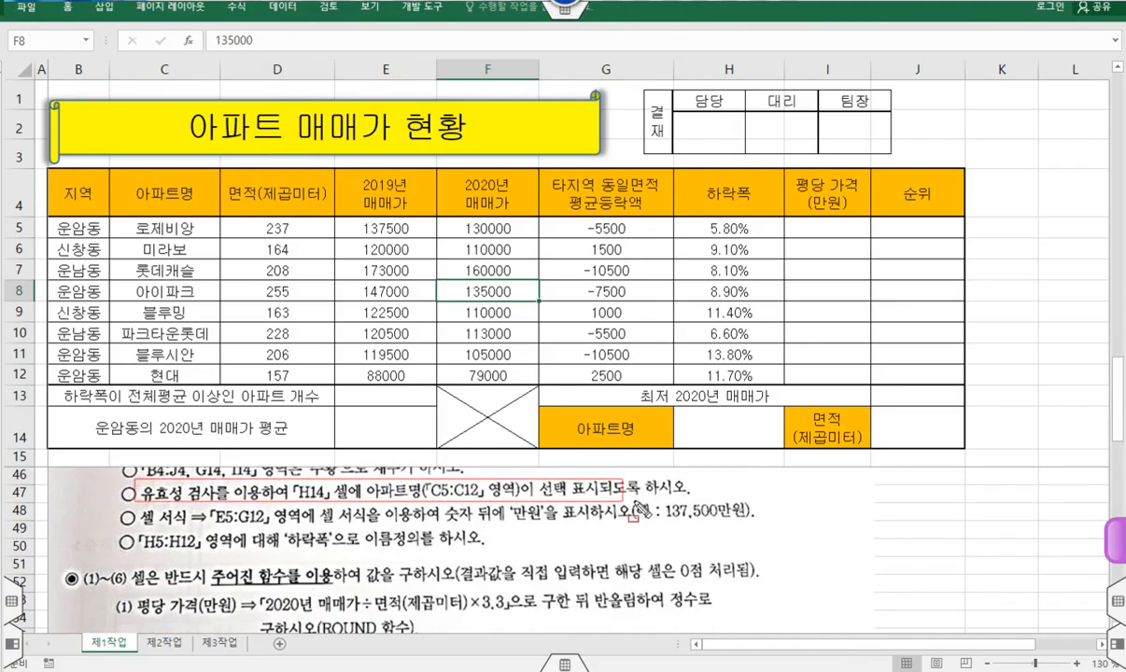
left_click(722, 424)
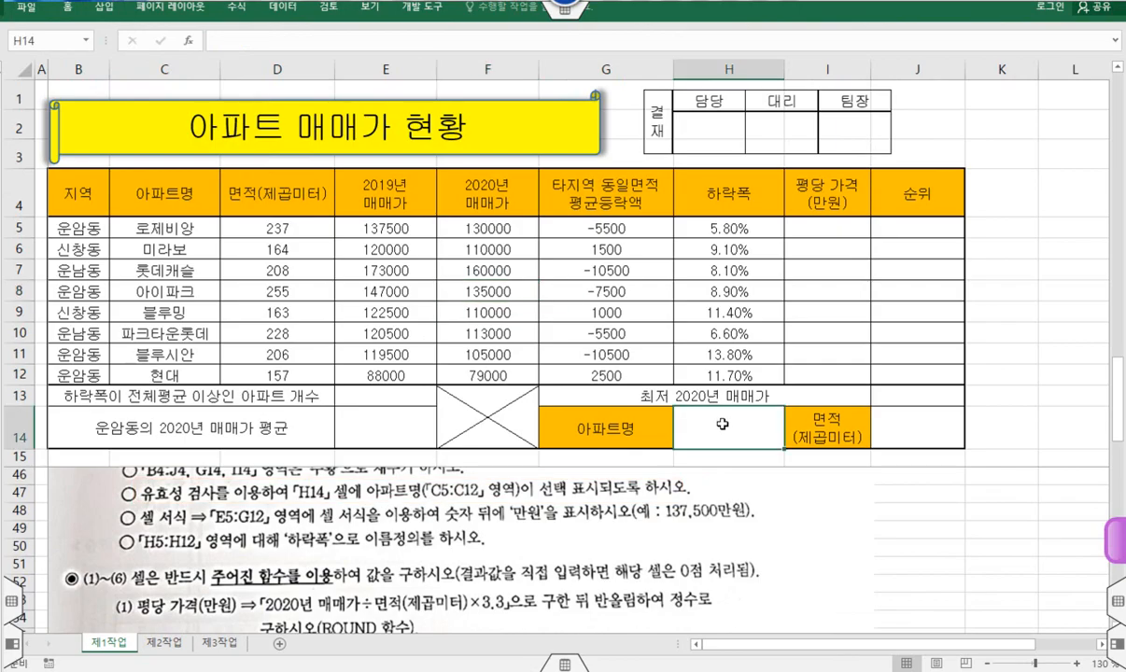
left_click(282, 8)
left_click(765, 39)
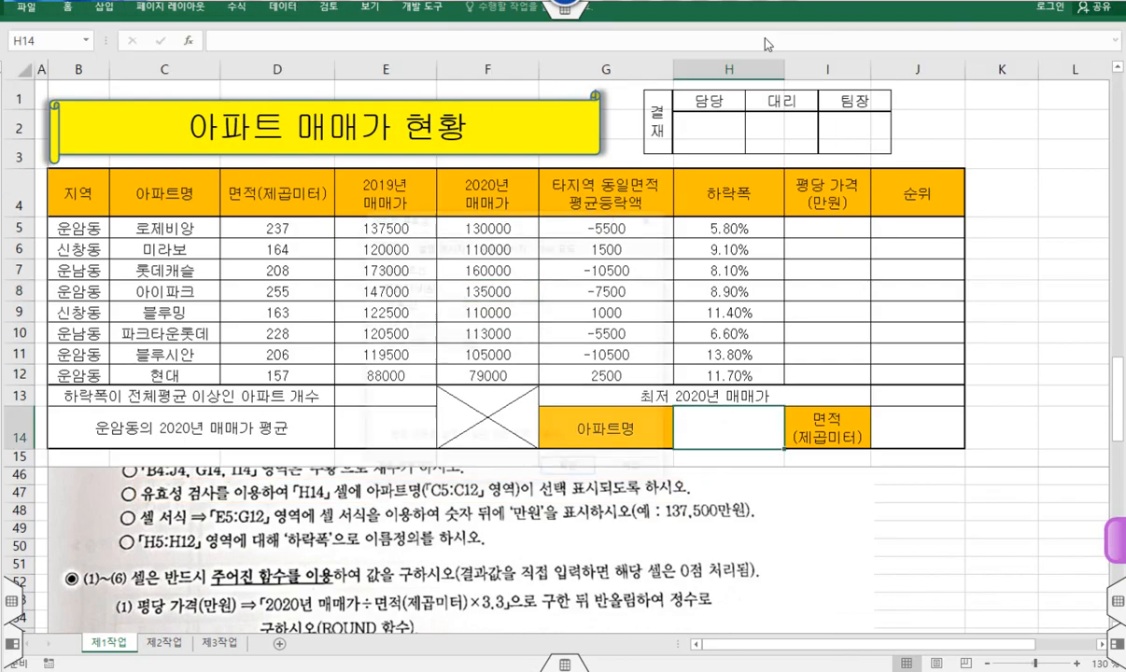
left_click(447, 303)
left_click(411, 362)
left_click_drag(455, 214, 344, 371)
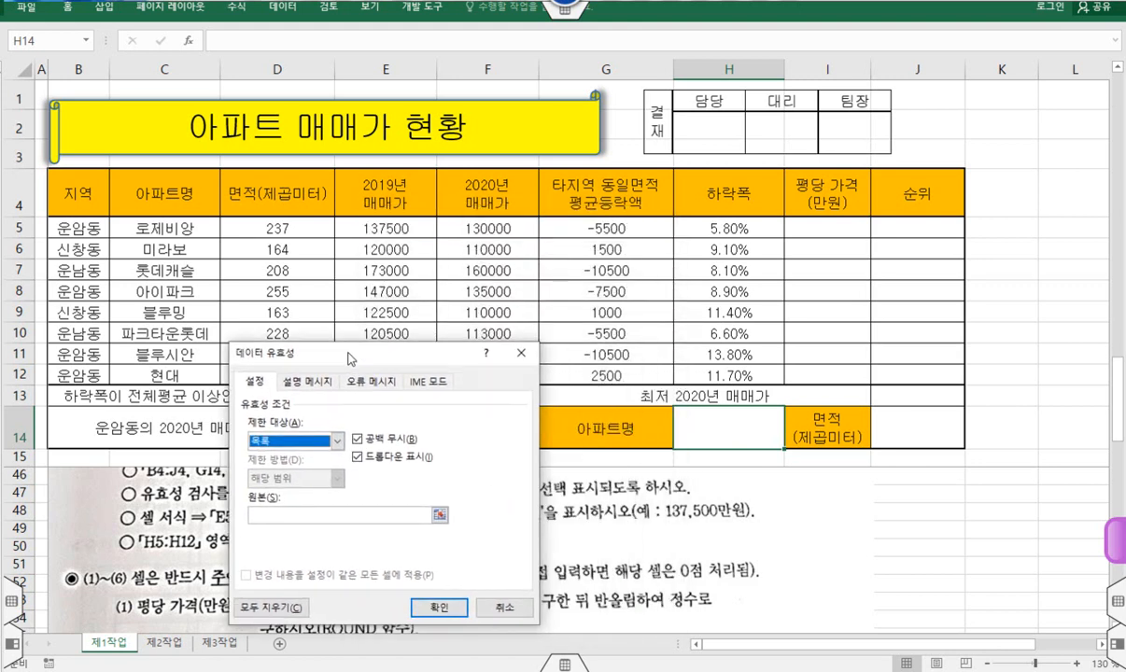
left_click(284, 514)
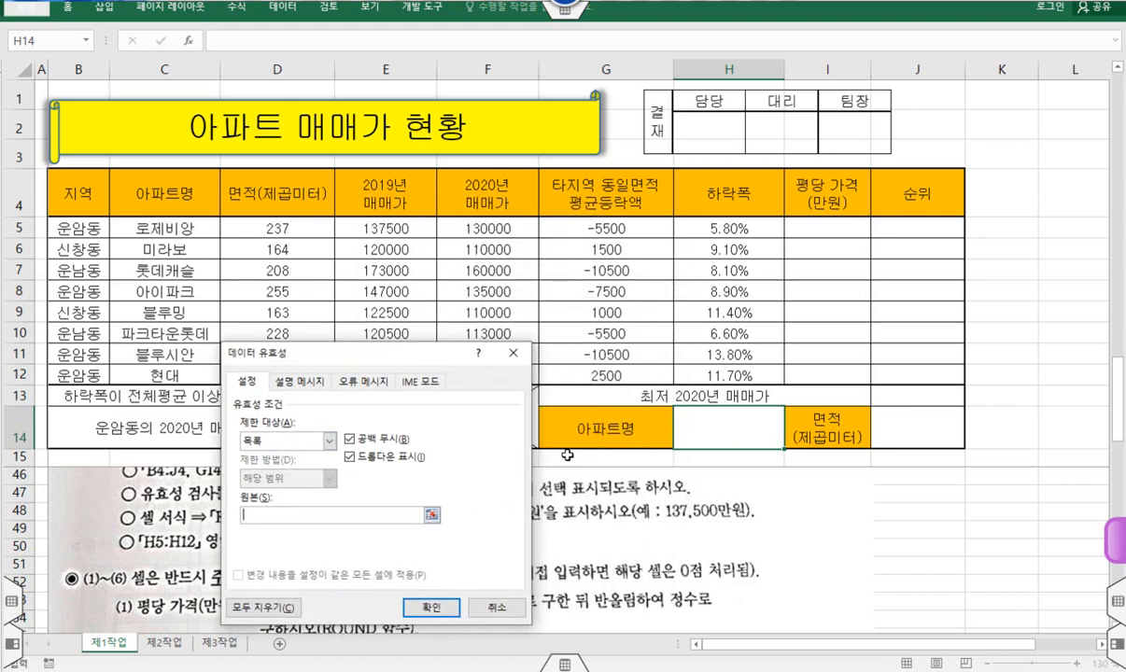
left_click(173, 228)
left_click_drag(172, 229, 164, 376)
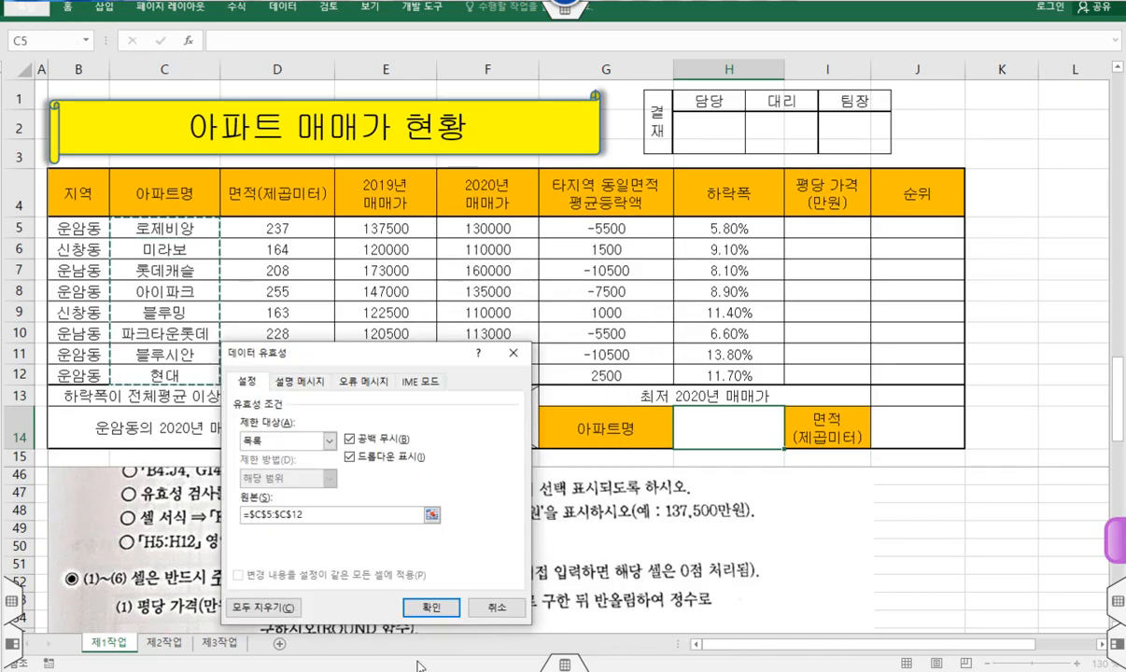
left_click(430, 607)
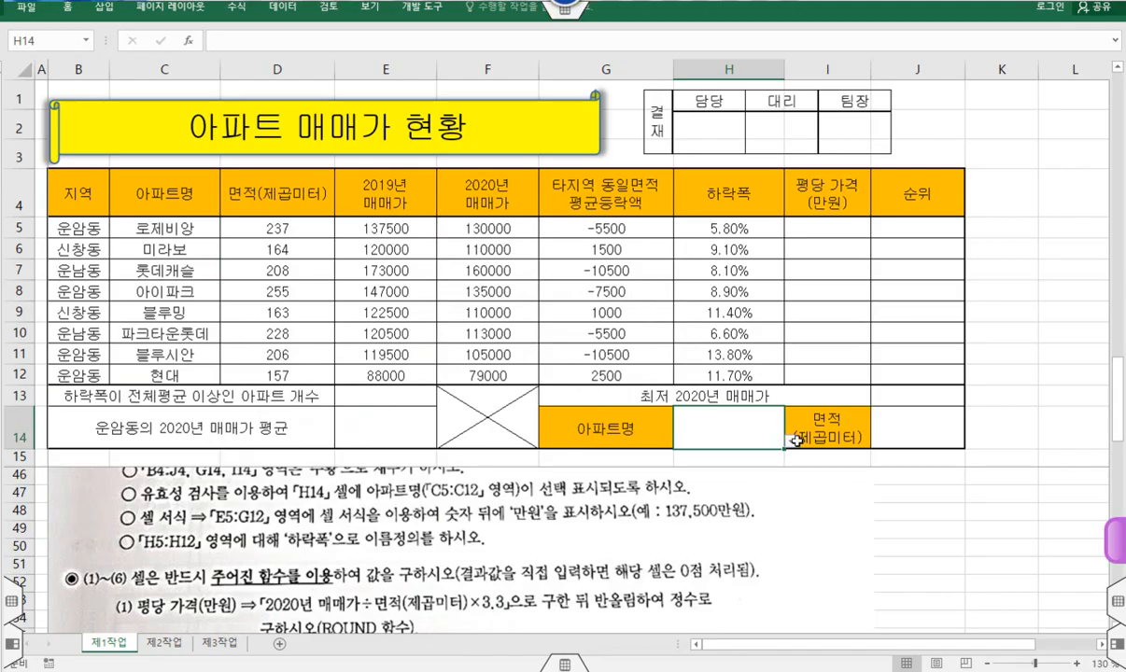
left_click(790, 442)
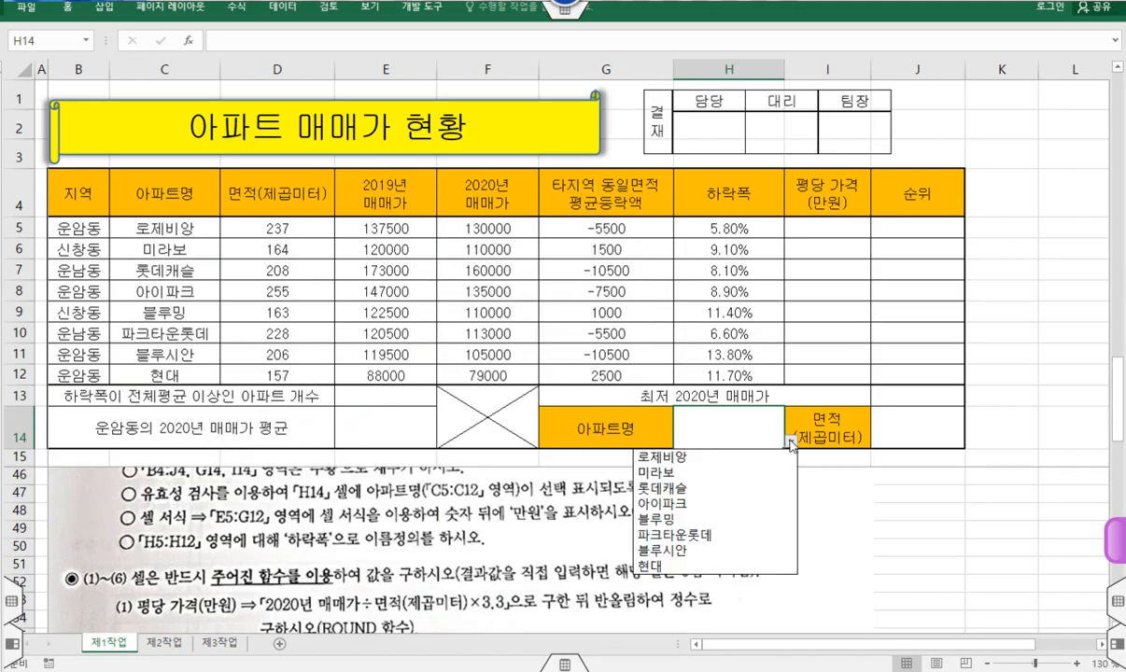
left_click(730, 458)
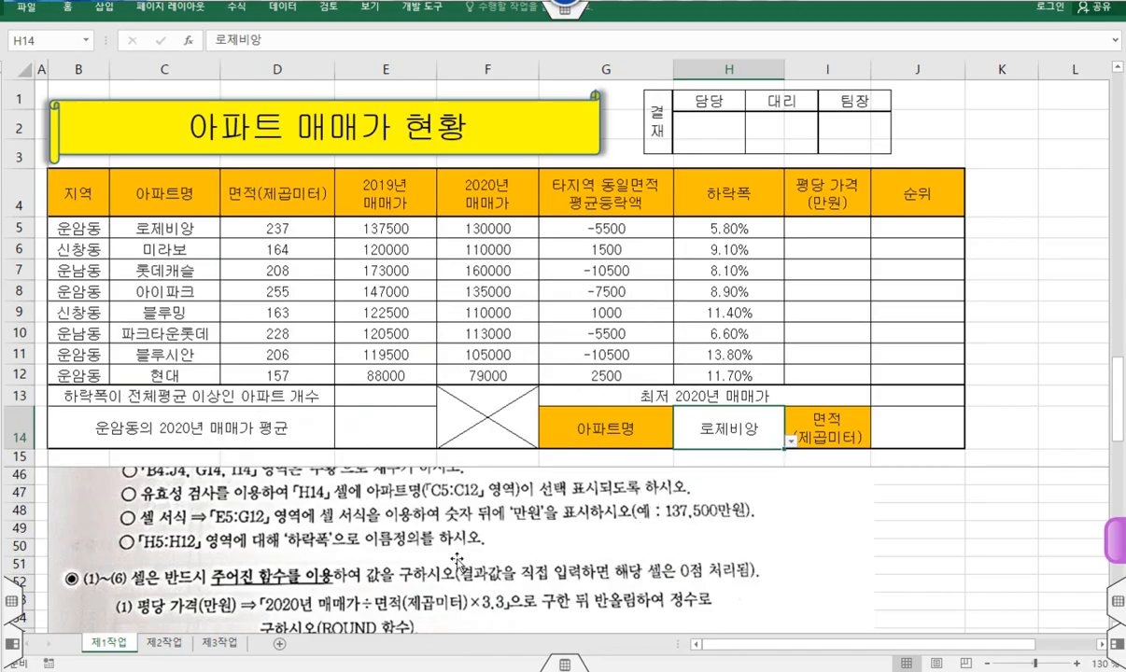
scroll(457, 561, "down", 2)
scroll(448, 558, "up", 2)
mouse_move(132, 504)
left_mouse_down()
mouse_move(487, 528)
mouse_move(707, 526)
left_mouse_up()
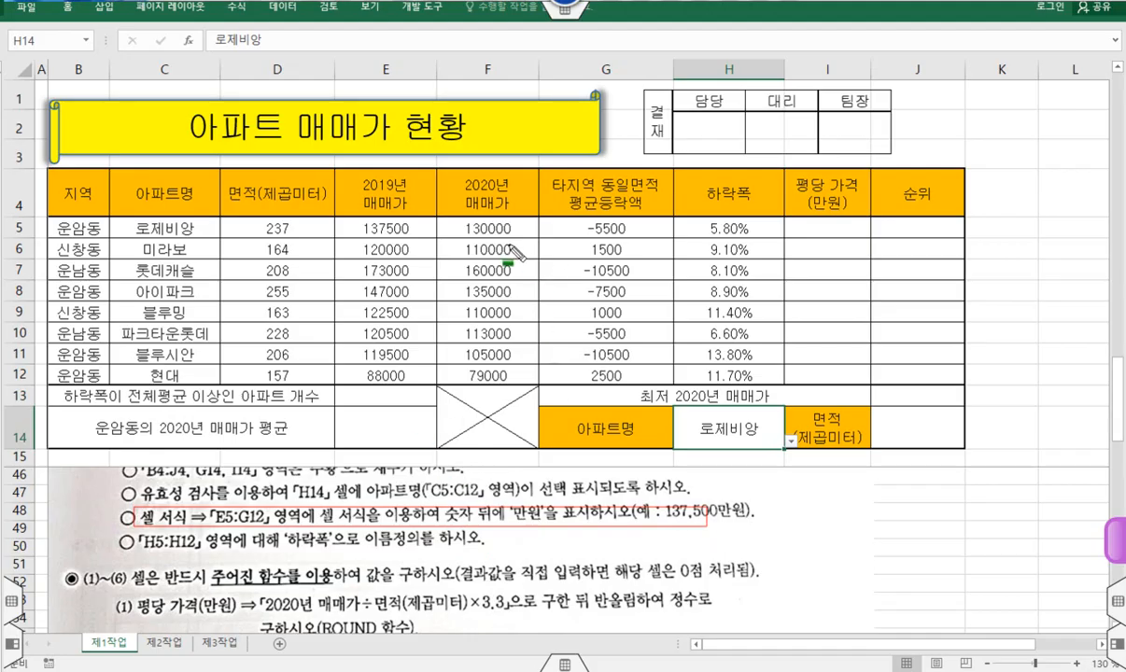
mouse_move(350, 226)
left_mouse_down()
mouse_move(607, 257)
mouse_move(669, 282)
left_mouse_up()
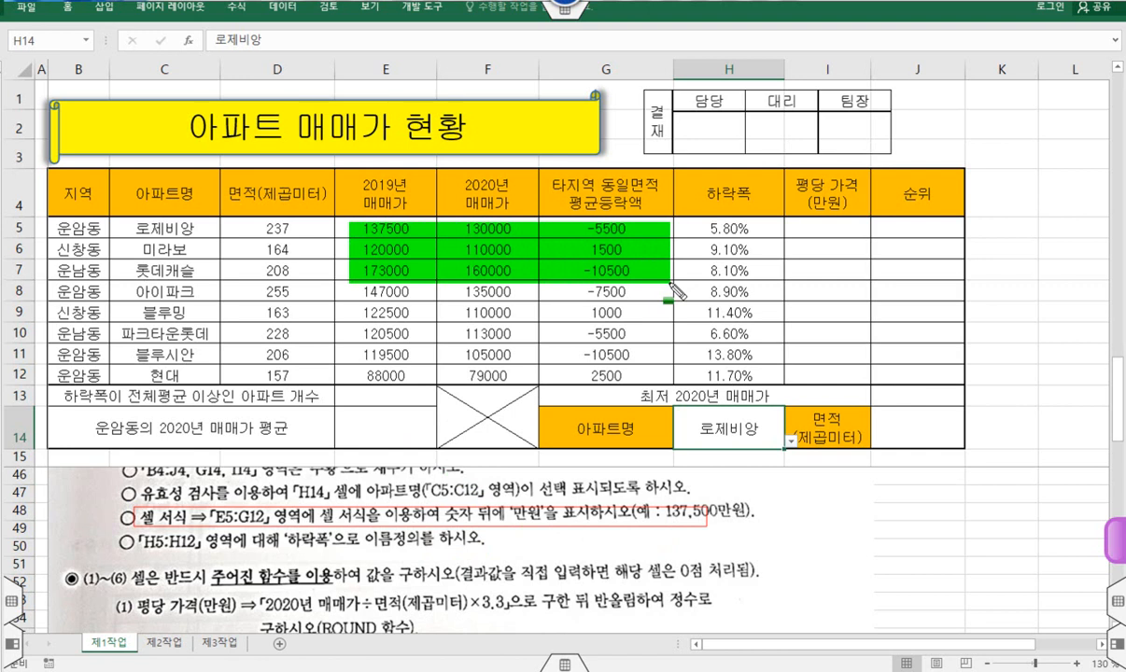
left_click_drag(669, 283, 662, 372)
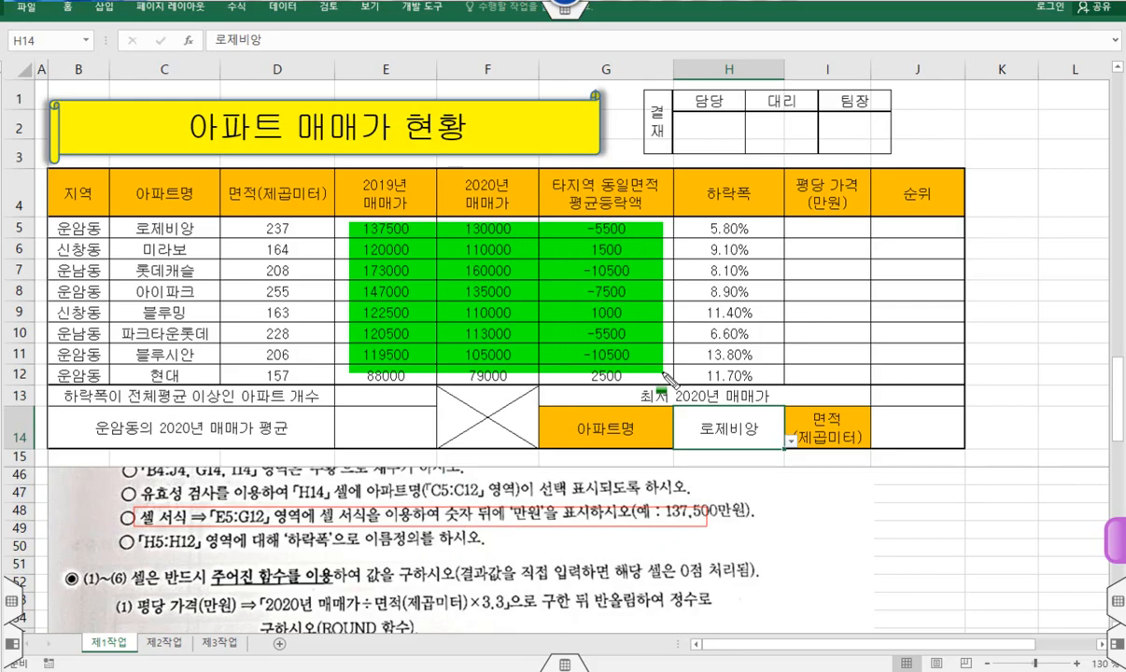
mouse_move(686, 511)
left_mouse_down()
mouse_move(691, 523)
mouse_move(737, 510)
left_mouse_up()
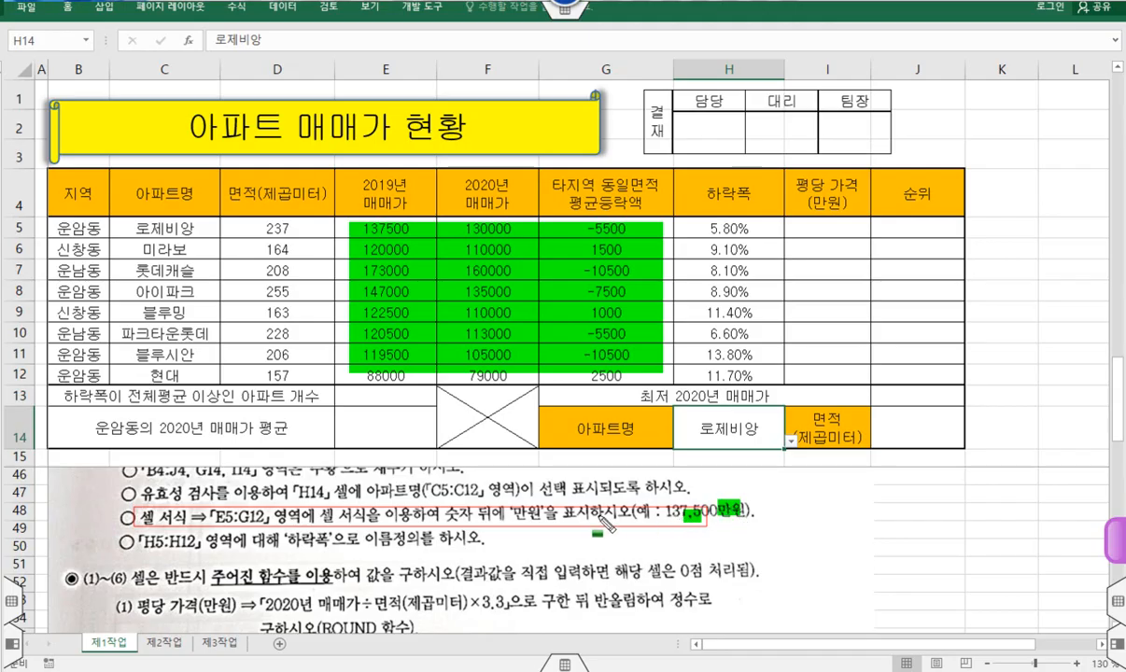
key("Escape")
Step: Apply the custom number format #,##0"만원" to the range E5:G12
left_click(391, 224)
left_click_drag(390, 224, 602, 373)
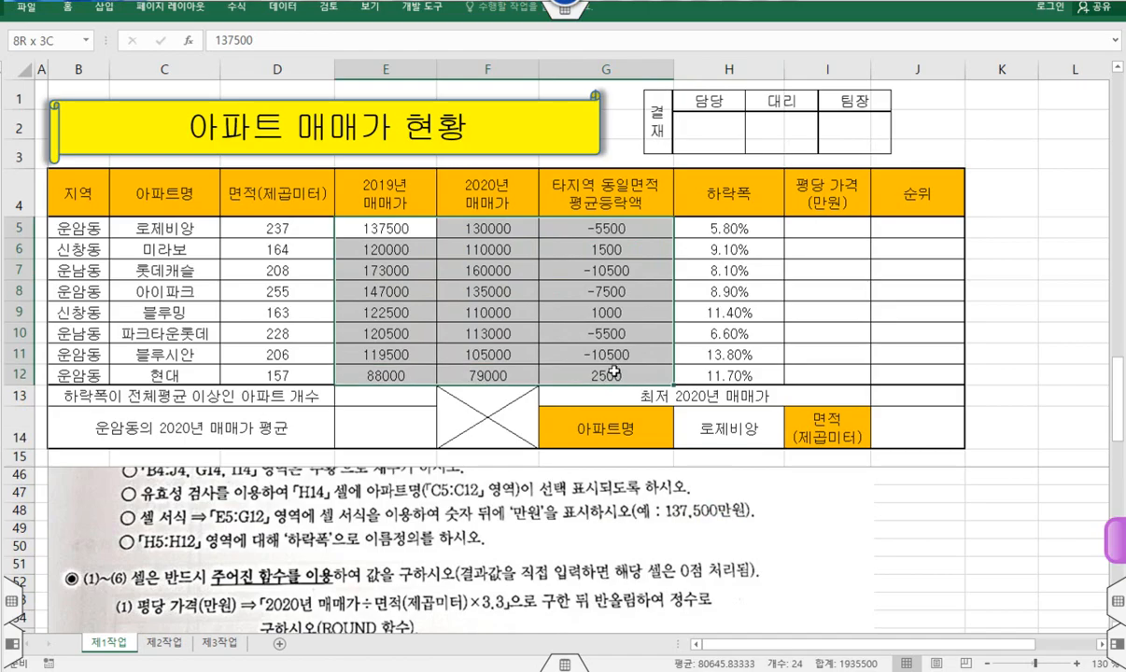
right_click(601, 326)
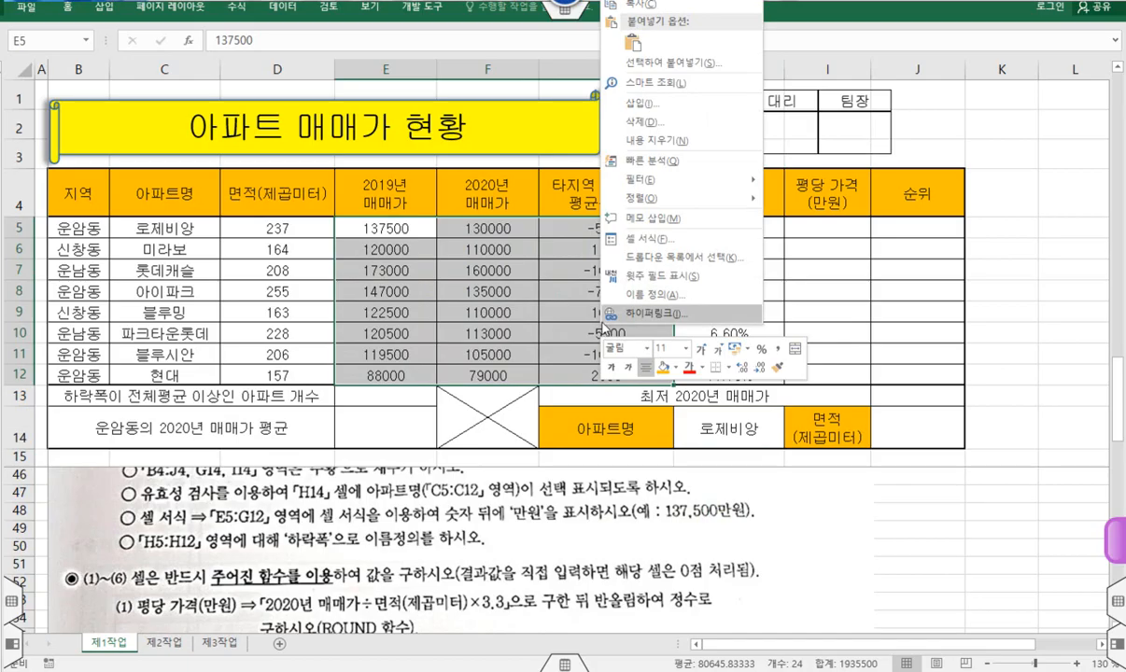
left_click(649, 239)
left_click(500, 61)
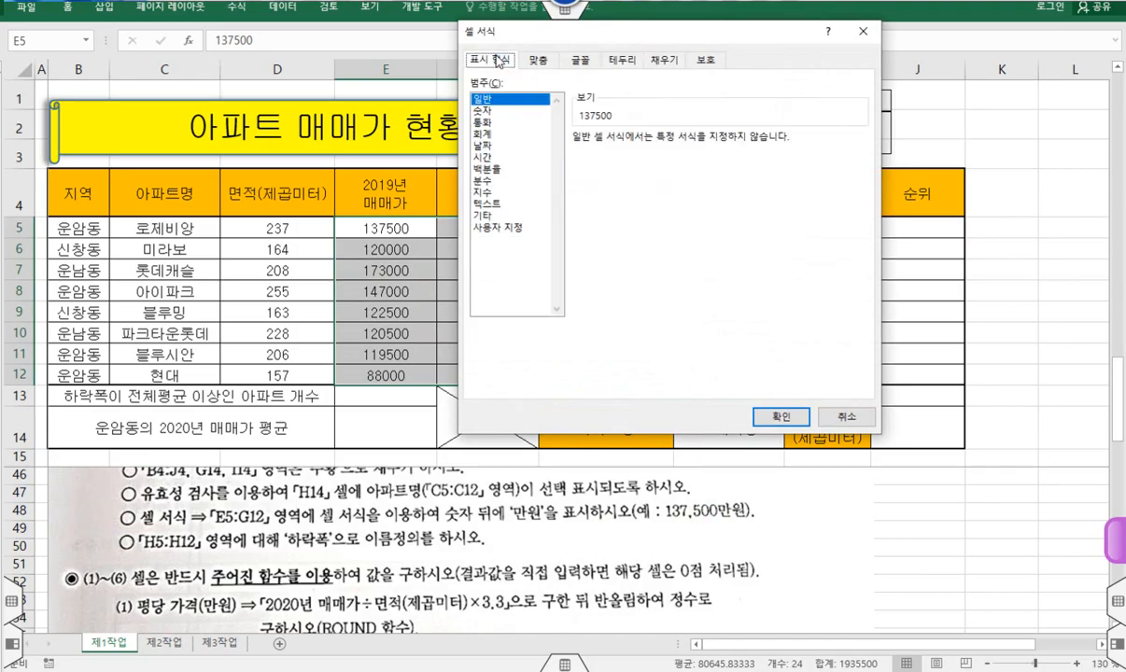
left_click(500, 228)
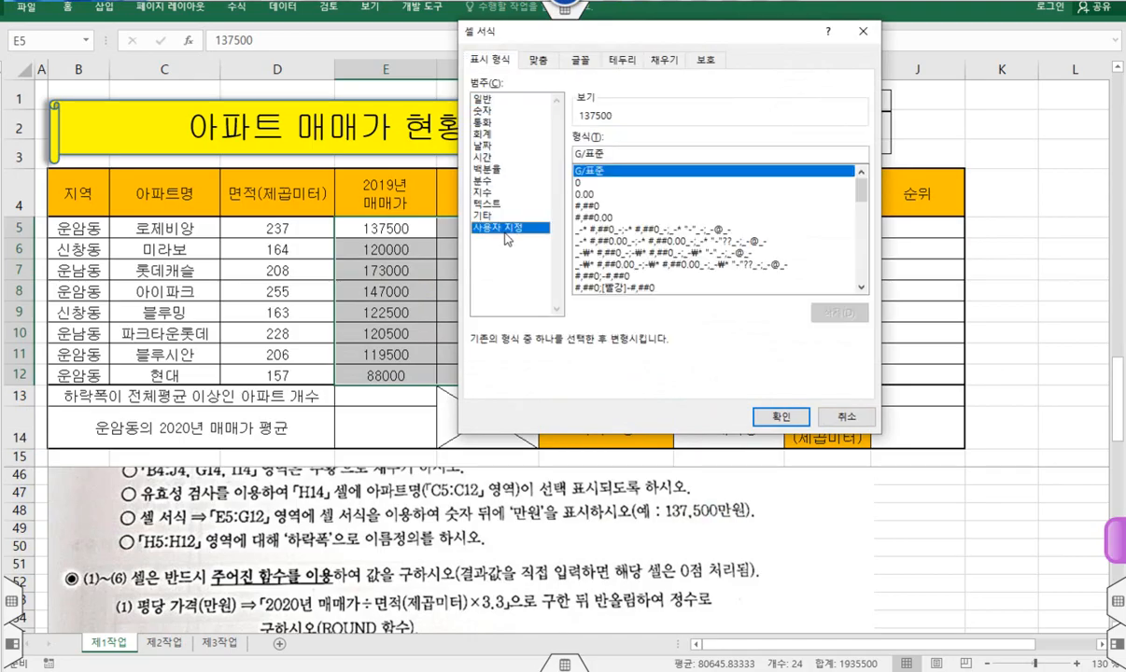
left_click(591, 207)
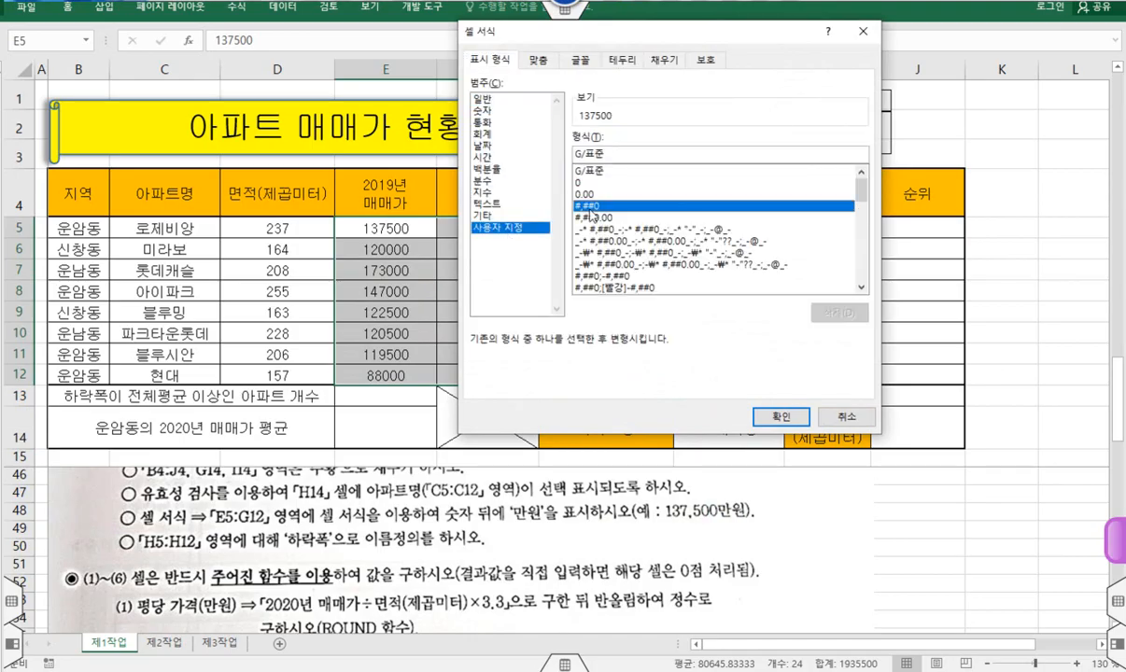
left_click(619, 155)
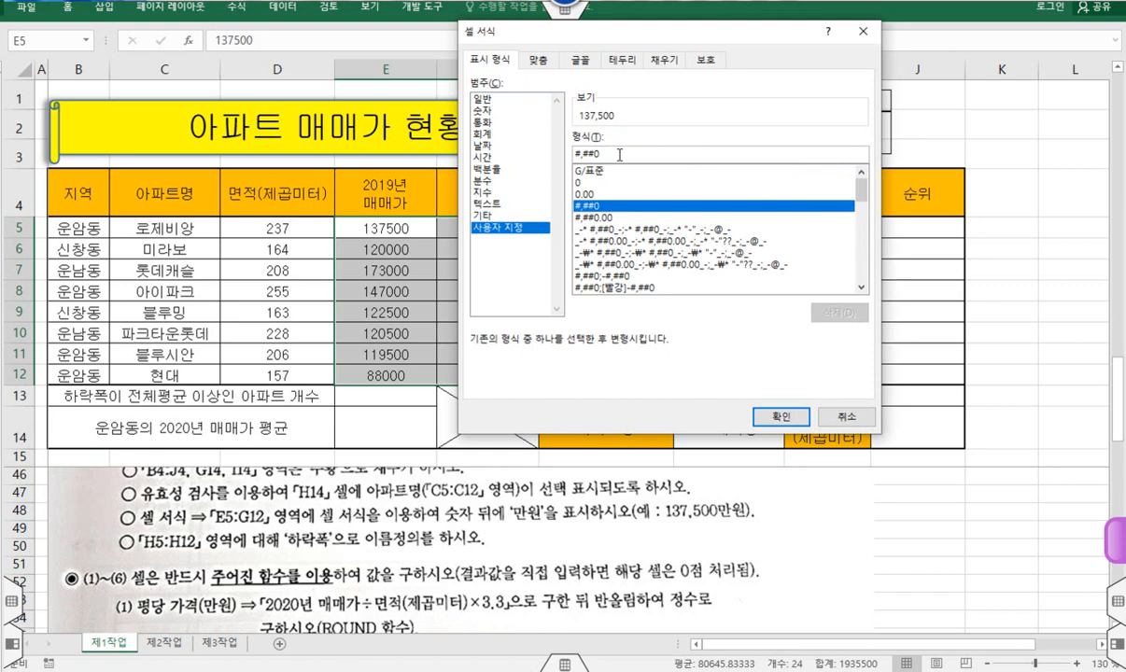
type("\"만원\"")
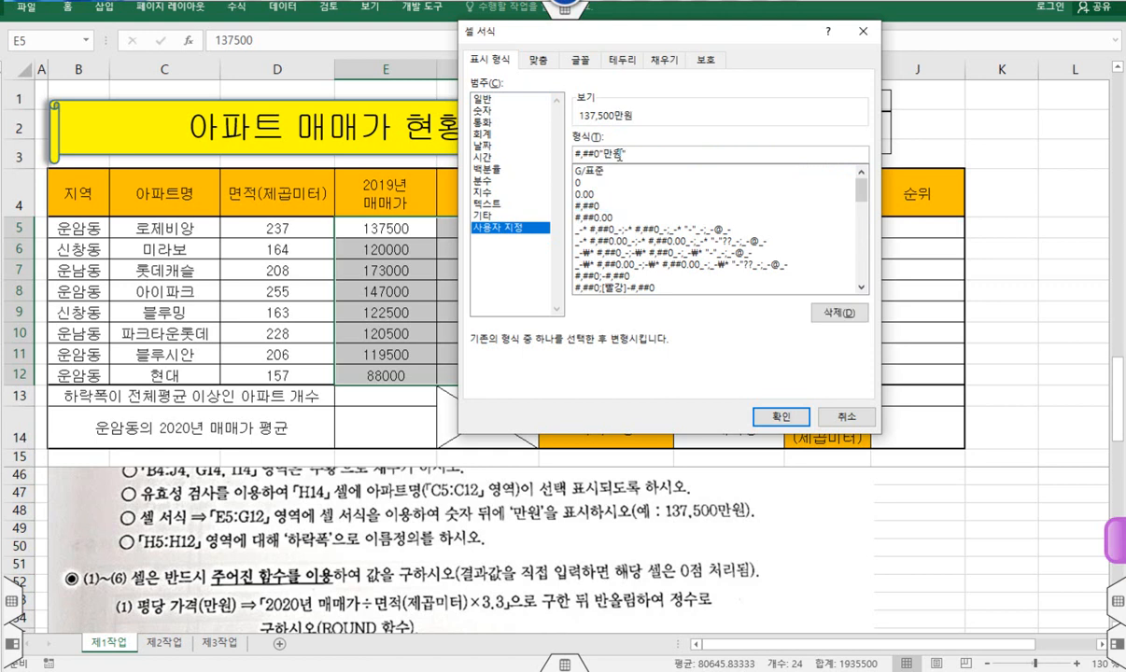
left_click(779, 418)
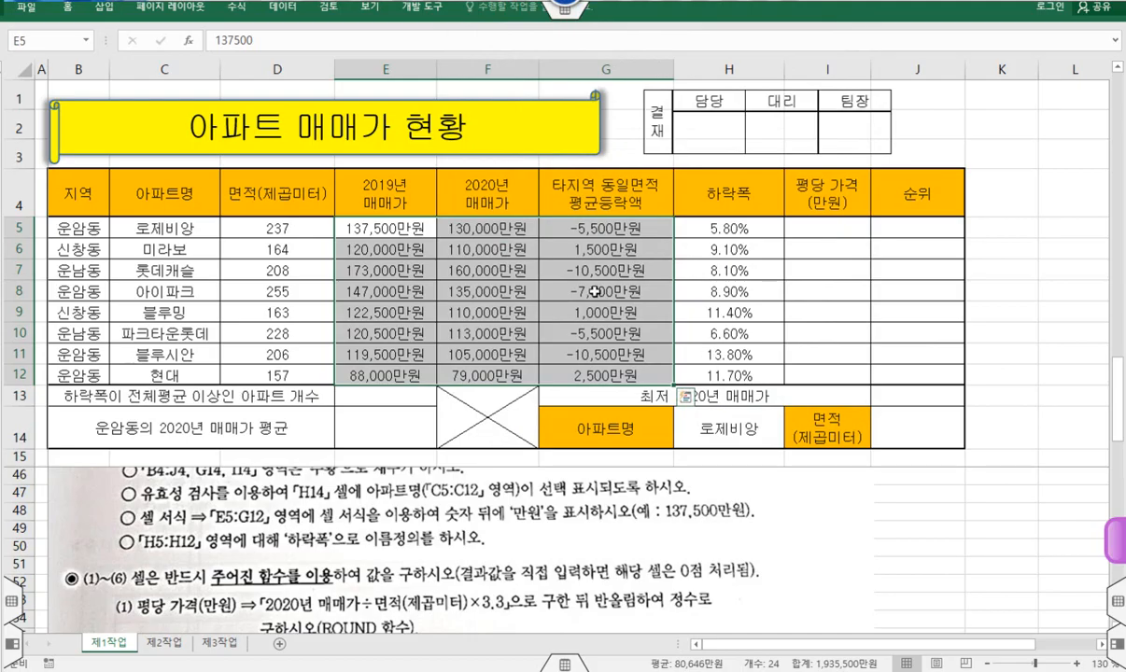
Step: Right-align the formatted price values in E5:G12
left_click(68, 9)
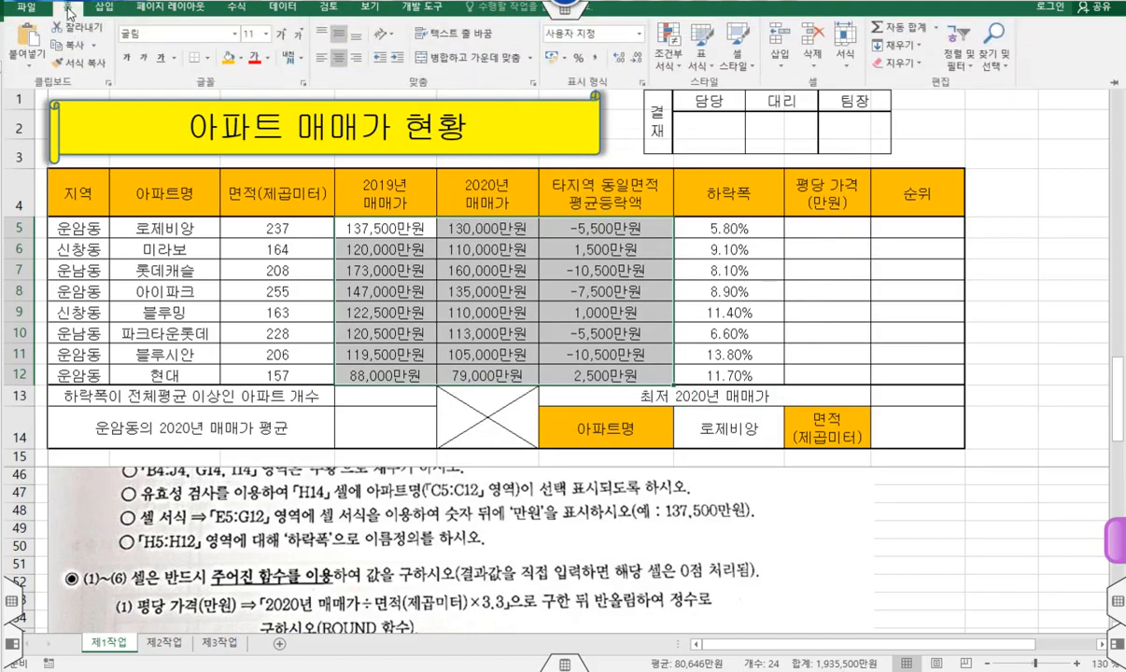
left_click(356, 58)
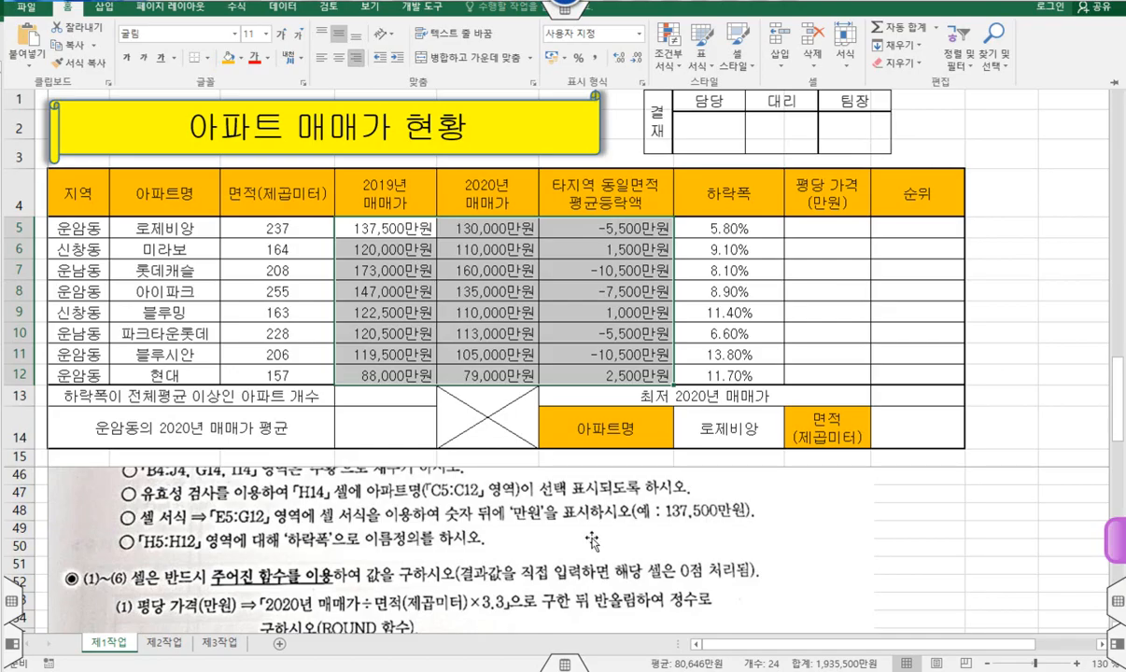
key("Escape")
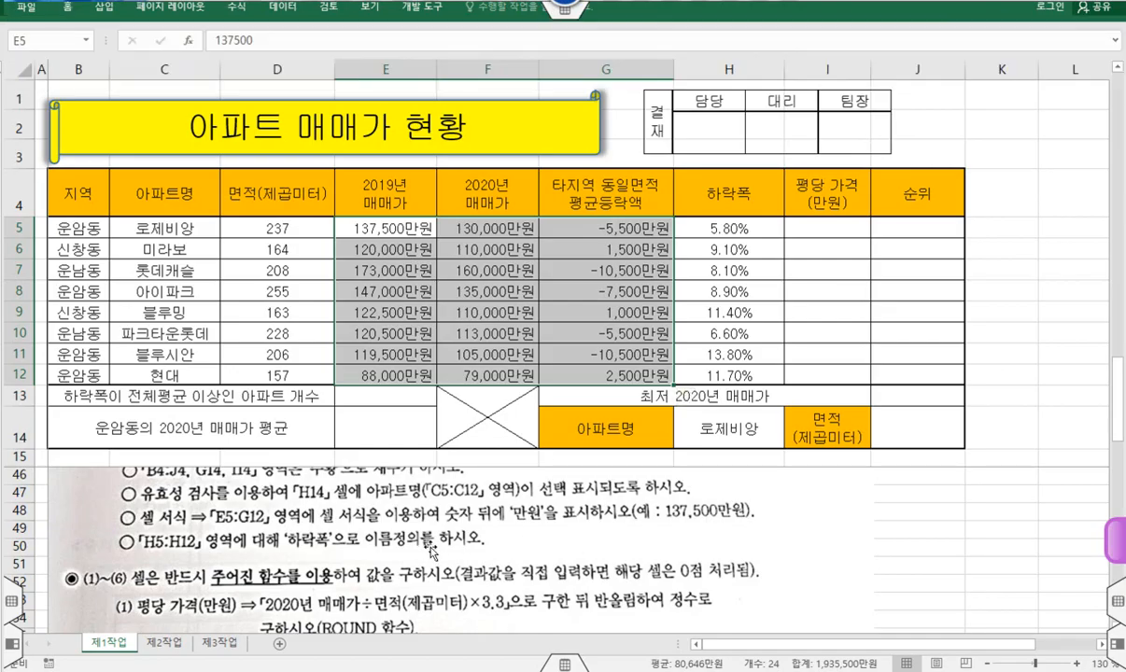
left_click_drag(140, 539, 218, 542)
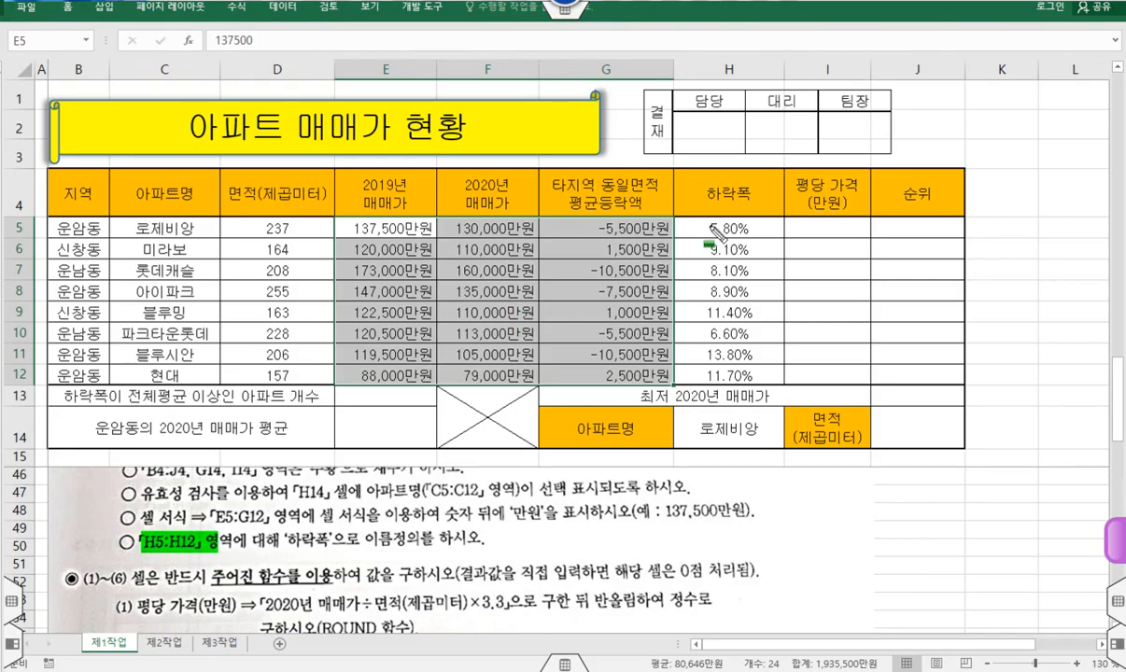
mouse_move(682, 221)
left_mouse_down()
mouse_move(794, 248)
mouse_move(732, 285)
mouse_move(728, 375)
left_mouse_up()
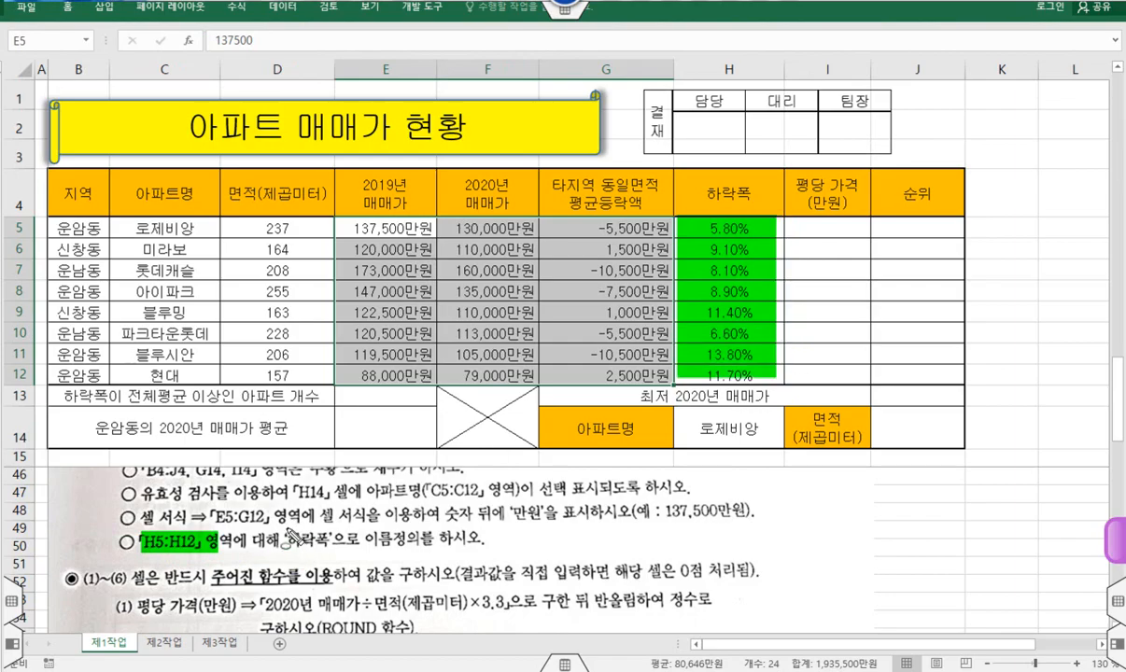
mouse_move(291, 536)
left_mouse_down()
mouse_move(315, 523)
mouse_move(294, 523)
mouse_move(269, 401)
mouse_move(80, 67)
mouse_move(20, 37)
mouse_move(33, 56)
mouse_move(70, 49)
left_mouse_up()
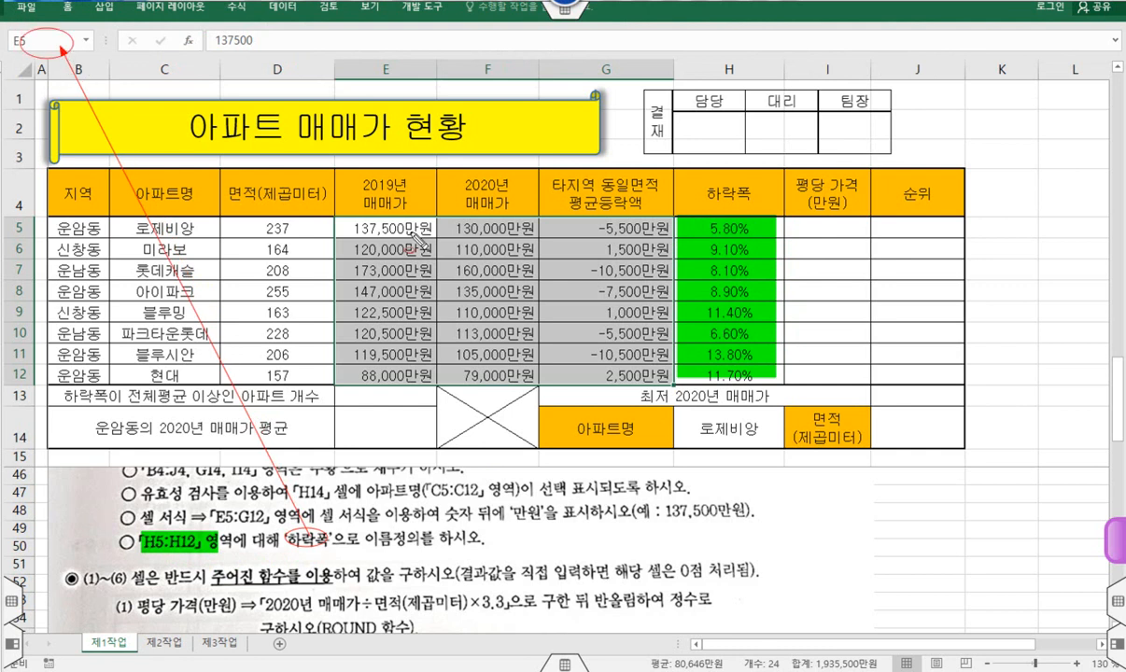
key("Escape")
Step: Define the name 하락폭 for the range H5:H12
left_click_drag(738, 229, 740, 375)
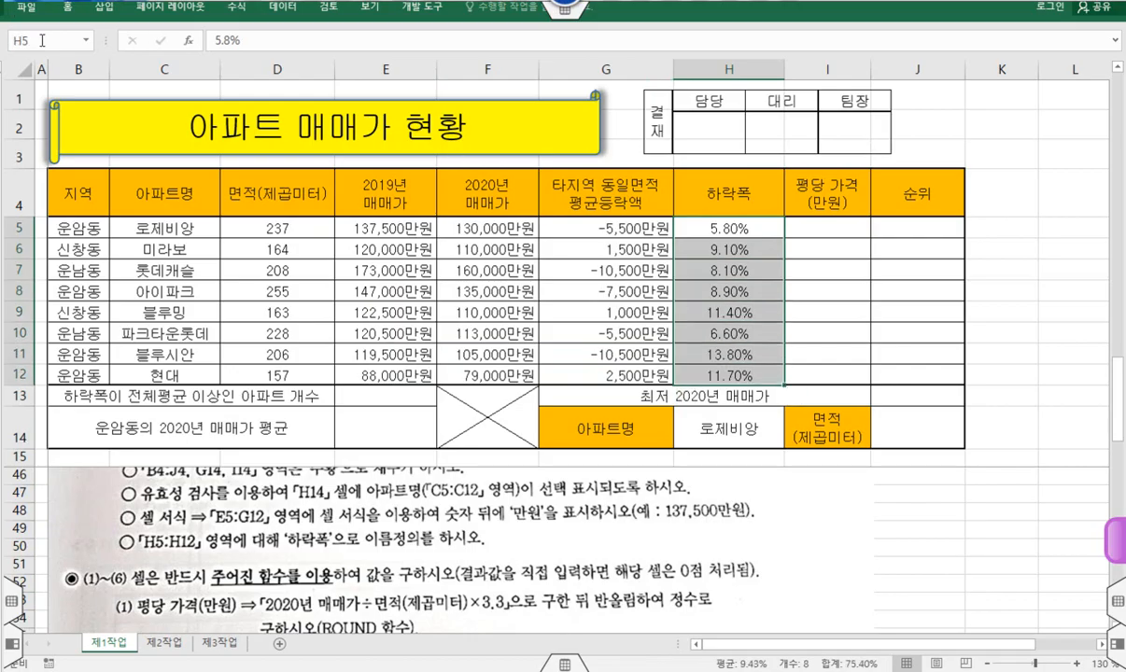
left_click(42, 40)
type("ㅎㅏㄹㅏㄱㅍㅗㄱ")
key("Return")
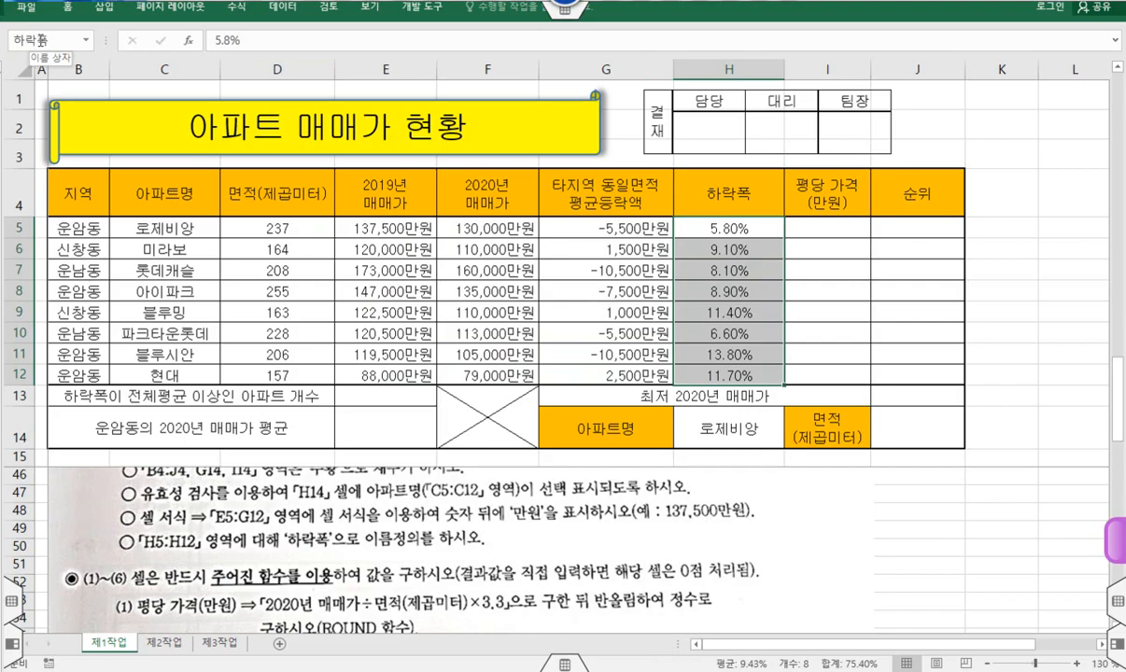
Step: Examine instruction (1) on calculating 평당 가격(만원) with the ROUND function and the table columns it refers to
scroll(402, 532, "down", 2)
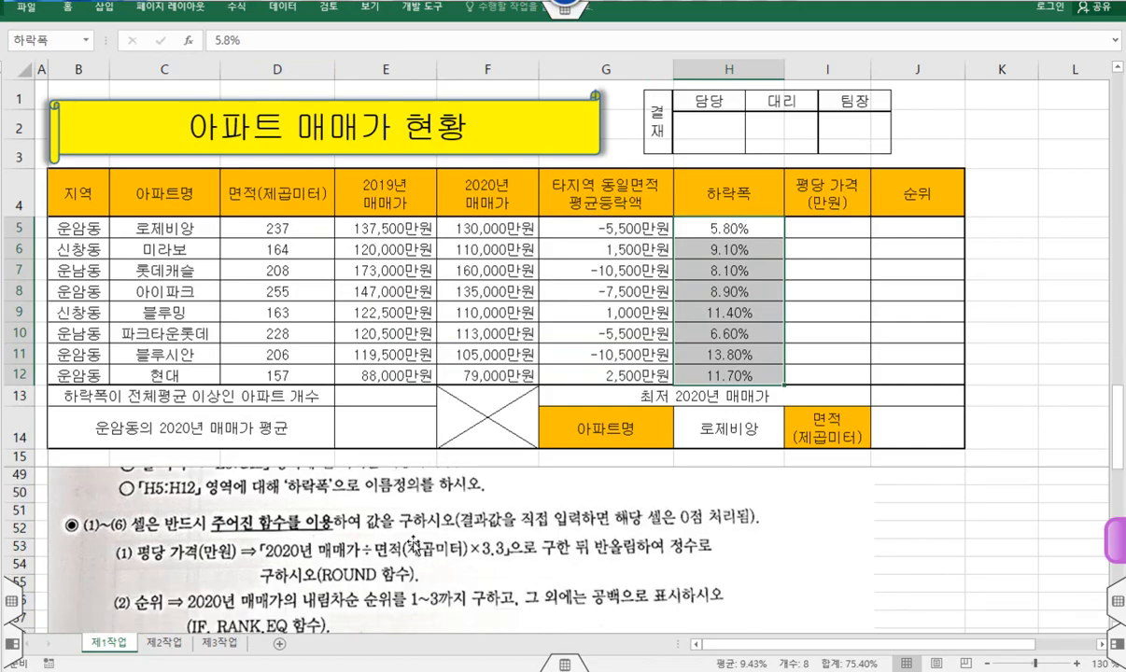
scroll(414, 546, "up", 1)
left_click(529, 570)
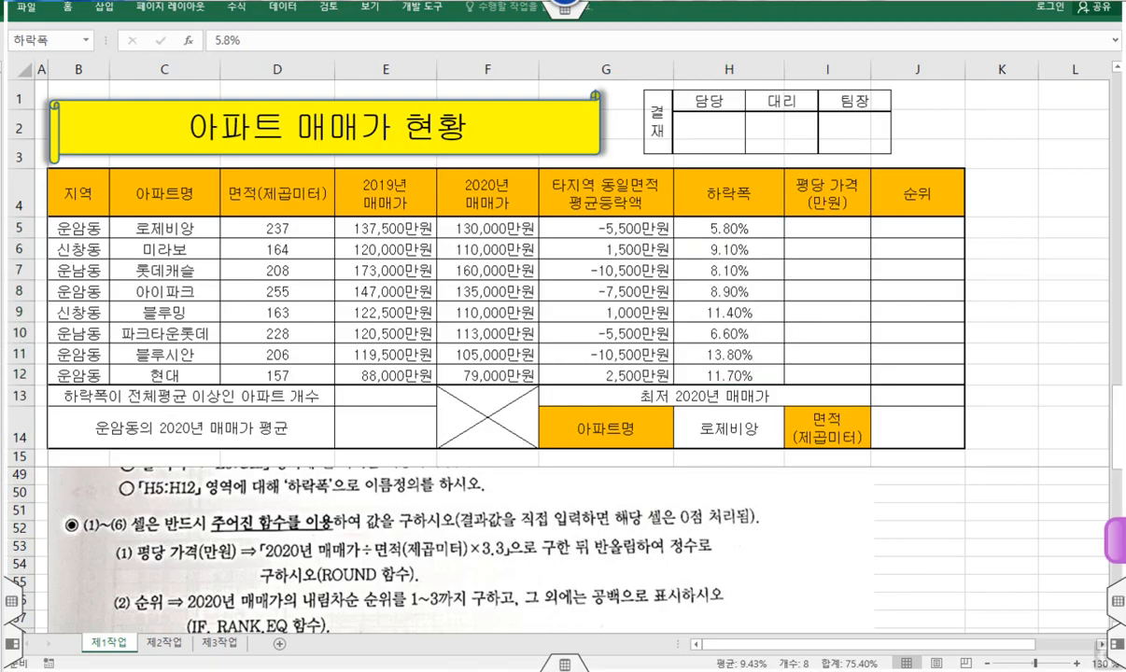
mouse_move(790, 222)
left_mouse_down()
mouse_move(799, 373)
mouse_move(866, 351)
mouse_move(845, 233)
mouse_move(792, 228)
left_mouse_up()
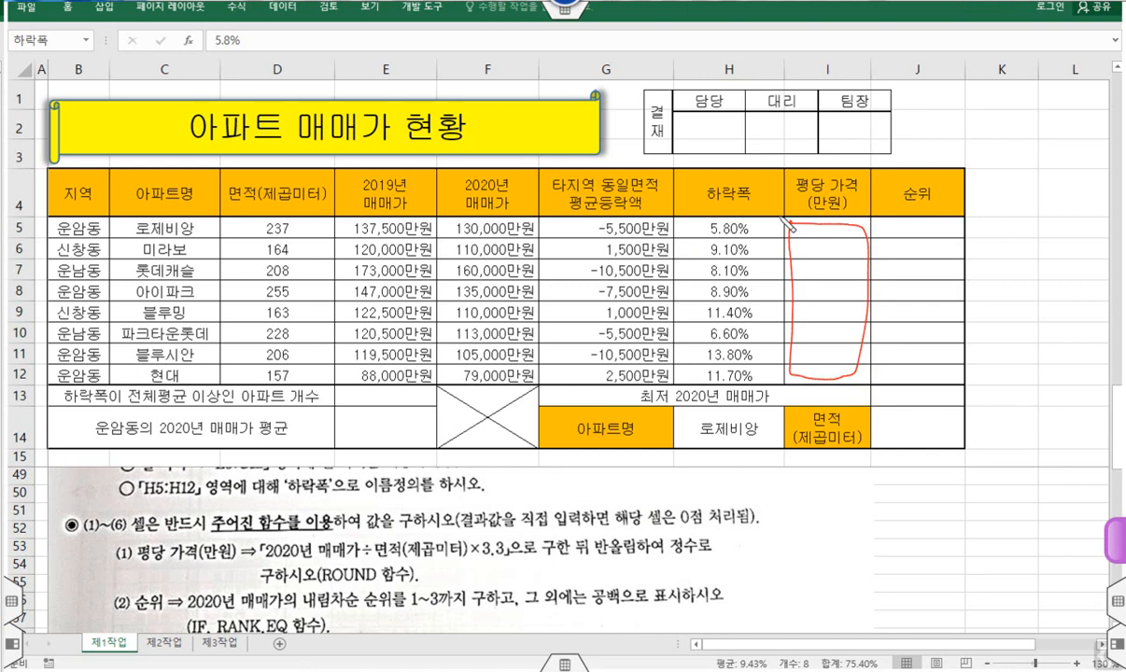
left_click_drag(141, 561, 171, 564)
left_click_drag(228, 566, 228, 555)
mouse_move(841, 220)
left_mouse_down()
mouse_move(794, 208)
mouse_move(838, 208)
left_mouse_up()
left_click_drag(264, 563, 355, 562)
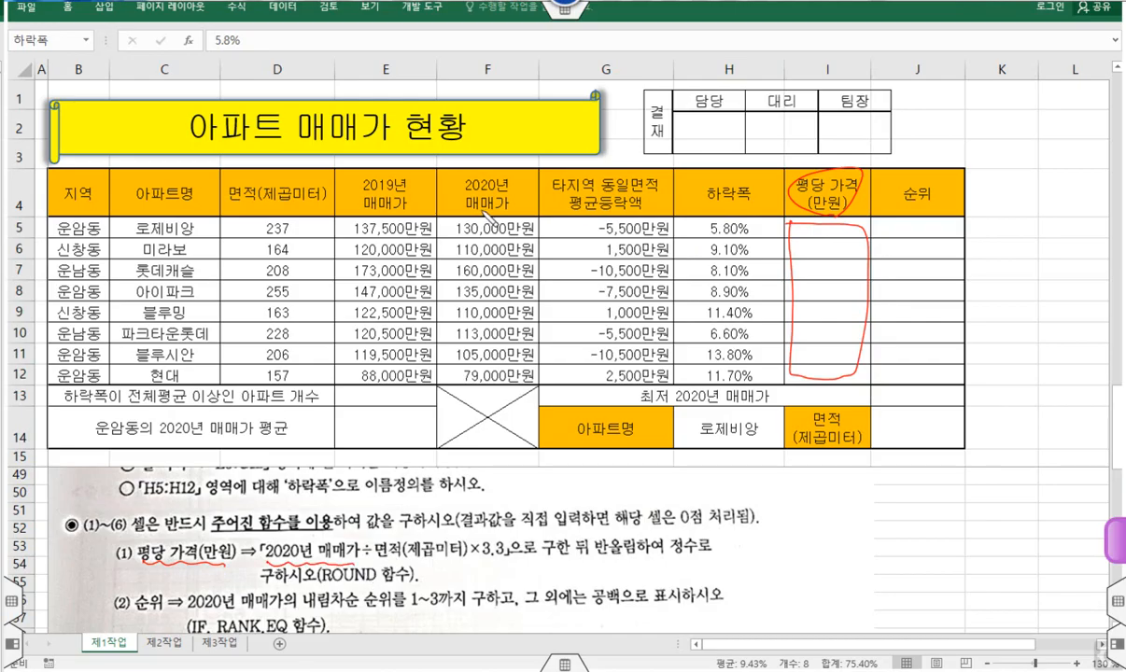
mouse_move(491, 216)
left_mouse_down()
mouse_move(447, 198)
mouse_move(509, 178)
left_mouse_up()
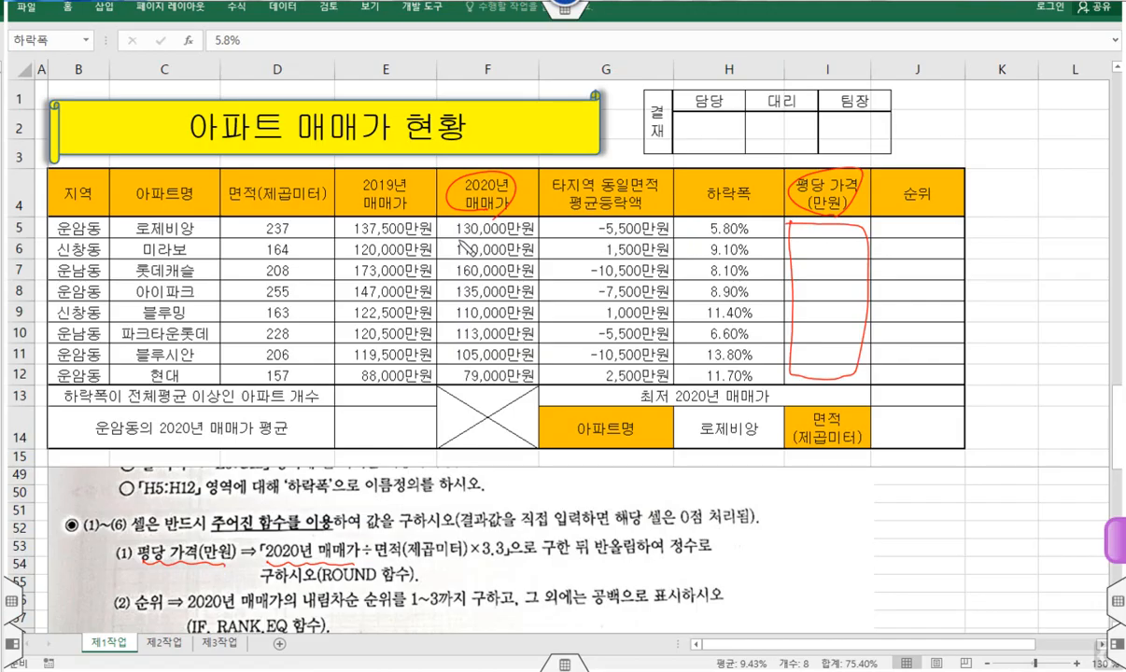
mouse_move(374, 539)
left_mouse_down()
mouse_move(365, 560)
mouse_move(404, 547)
mouse_move(462, 551)
left_mouse_up()
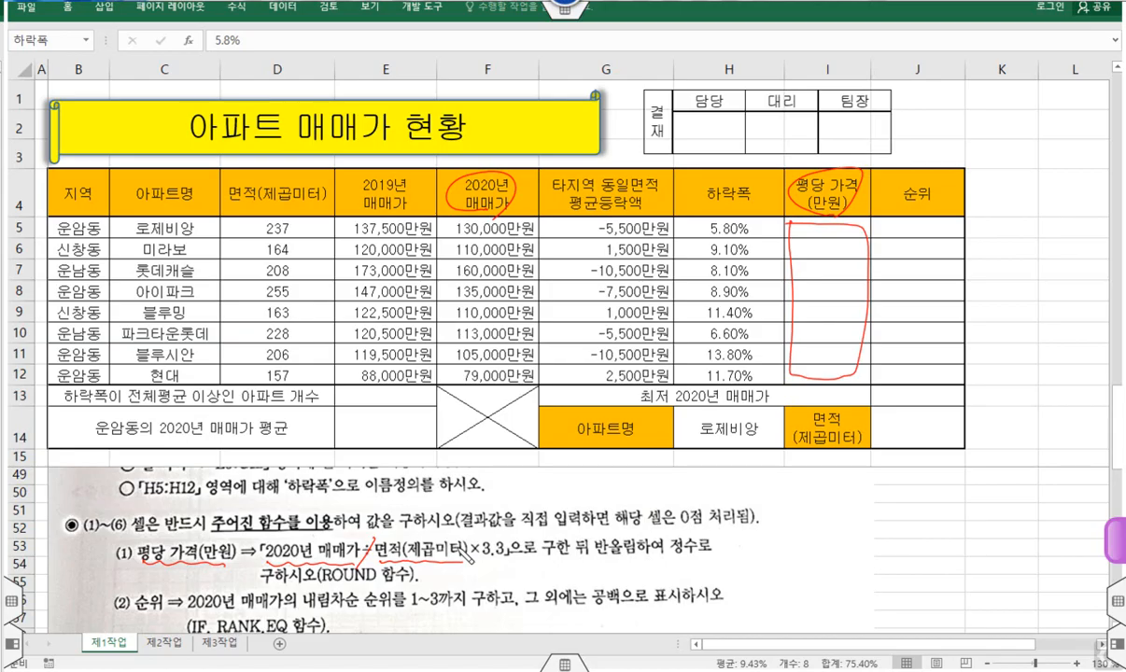
left_click_drag(284, 222, 276, 243)
left_click_drag(493, 238, 446, 226)
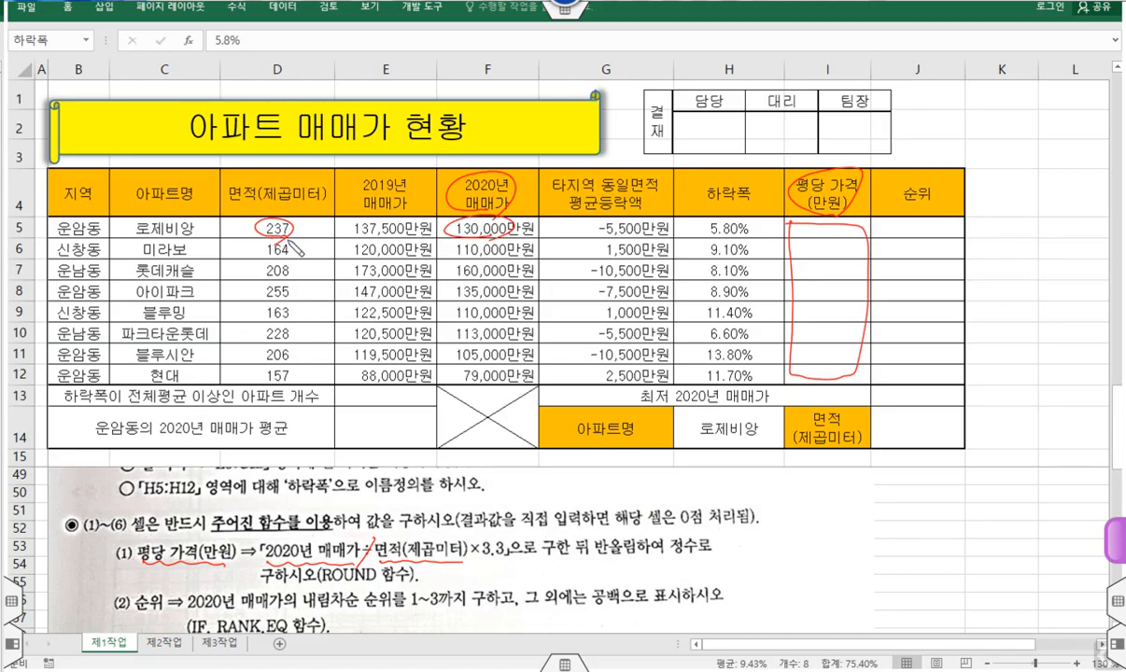
left_click_drag(475, 561, 508, 558)
mouse_move(593, 541)
left_mouse_down()
mouse_move(607, 561)
mouse_move(644, 541)
left_mouse_up()
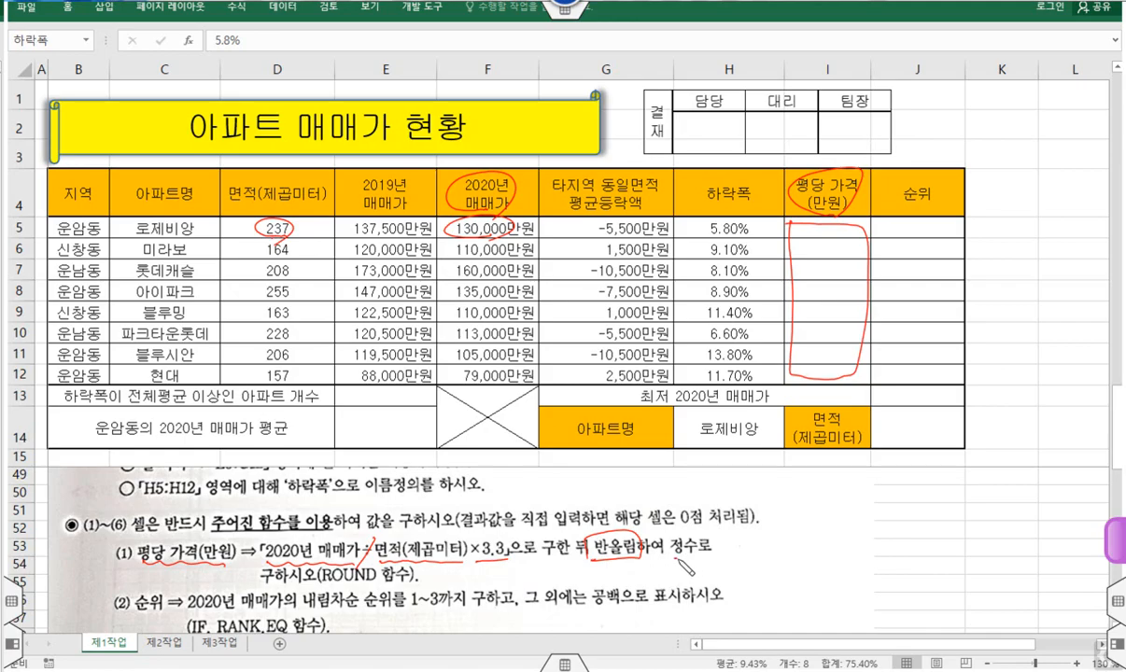
left_click_drag(266, 586, 378, 597)
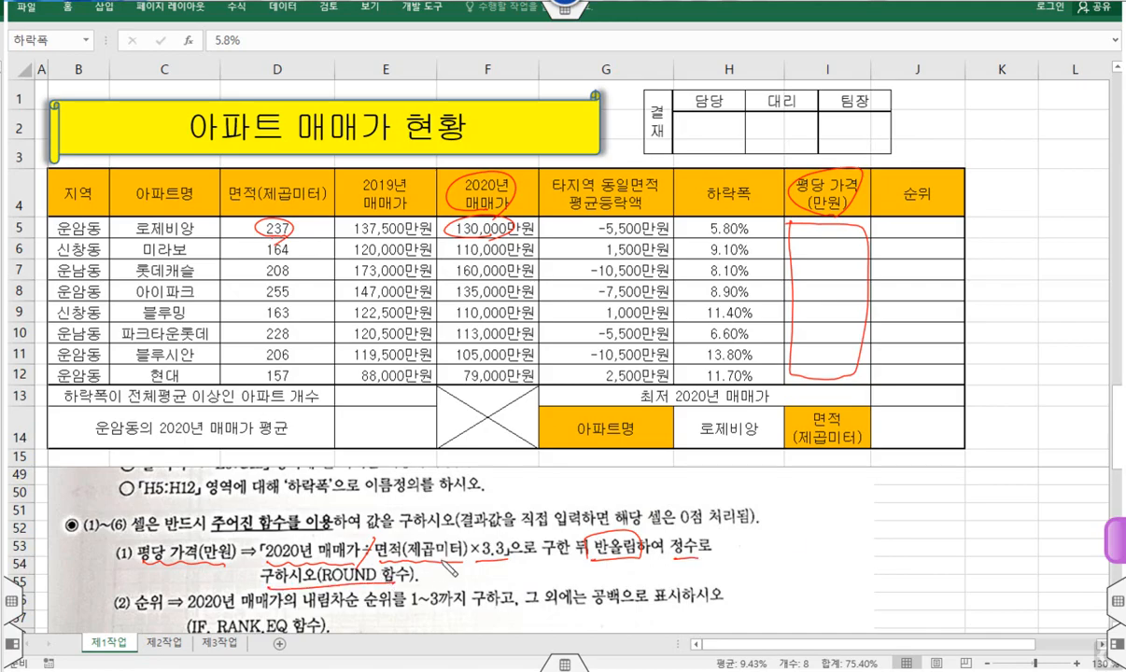
mouse_move(764, 528)
left_mouse_down()
mouse_move(762, 540)
mouse_move(795, 541)
left_mouse_up()
left_click_drag(806, 534, 883, 524)
left_click_drag(883, 512, 871, 538)
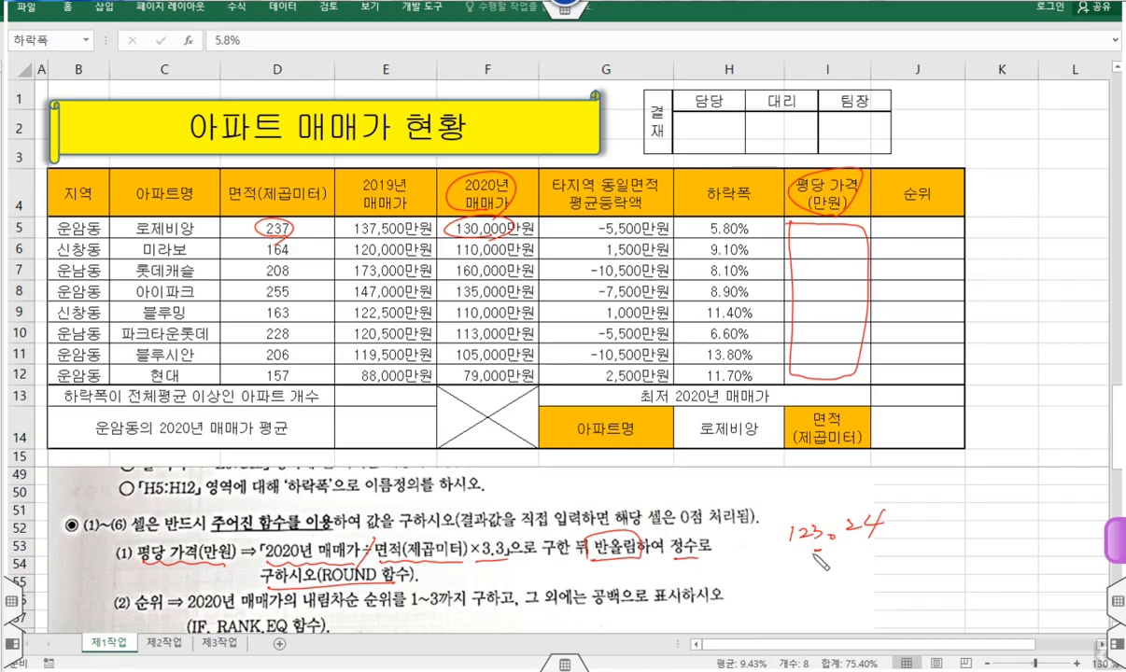
mouse_move(784, 552)
left_mouse_down()
mouse_move(828, 546)
mouse_move(777, 530)
mouse_move(774, 561)
left_mouse_up()
mouse_move(881, 499)
left_mouse_down()
mouse_move(845, 552)
mouse_move(875, 551)
left_mouse_up()
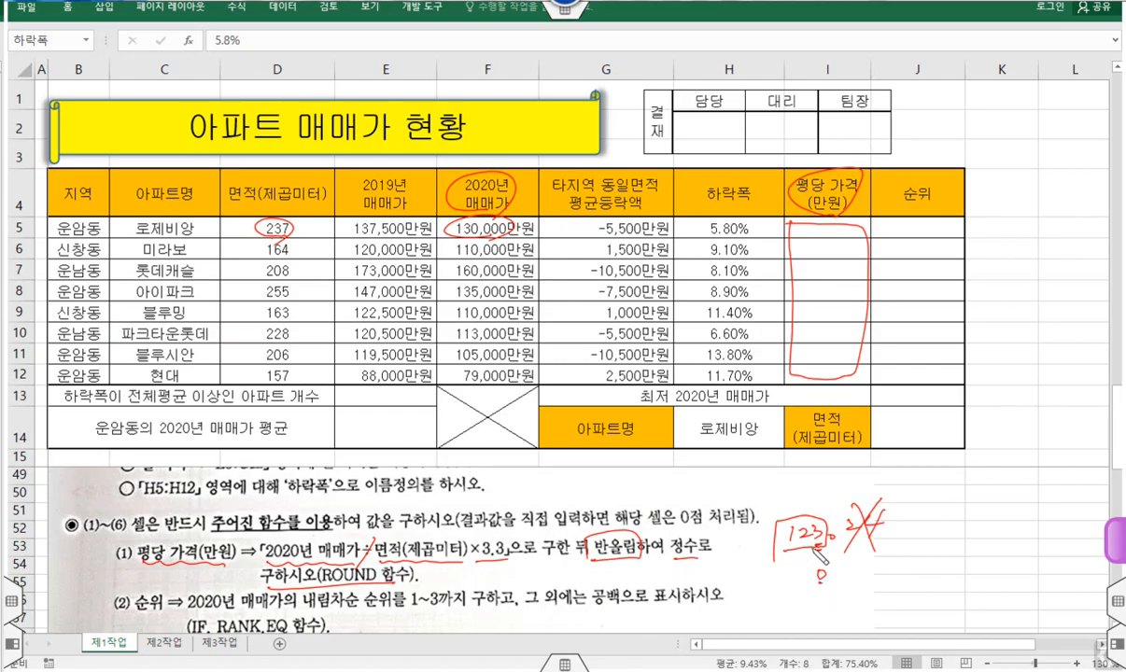
mouse_move(340, 561)
left_mouse_down()
mouse_move(317, 571)
mouse_move(381, 603)
left_mouse_up()
mouse_move(262, 562)
left_mouse_down()
mouse_move(497, 563)
mouse_move(296, 540)
mouse_move(265, 562)
left_mouse_up()
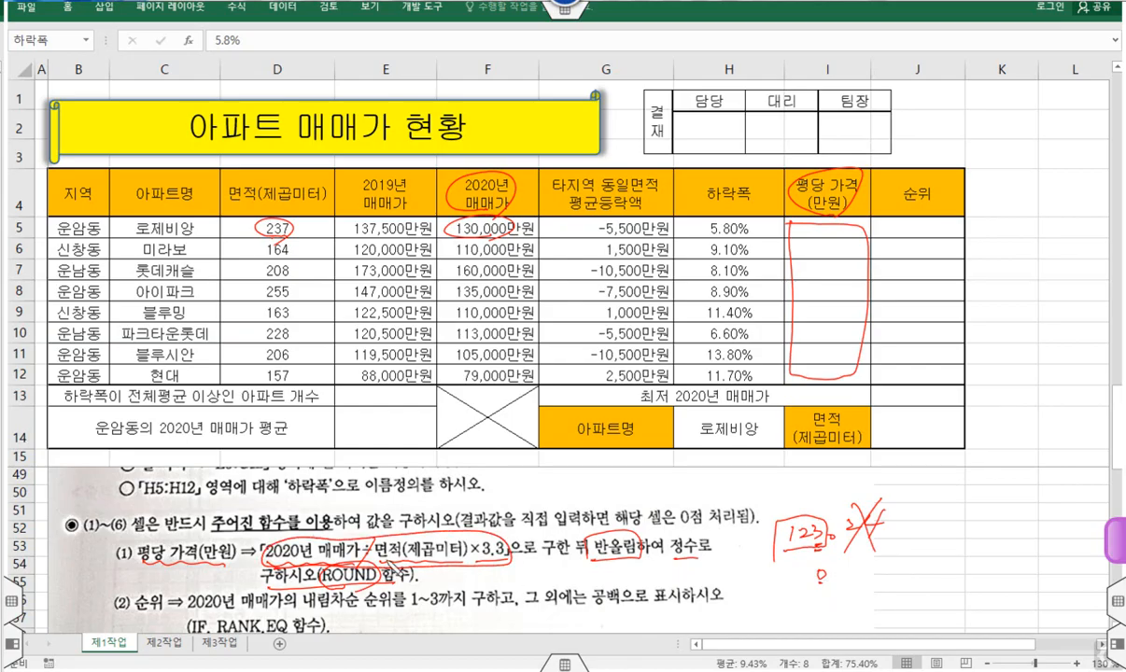
left_click_drag(542, 572, 535, 586)
left_click(702, 2)
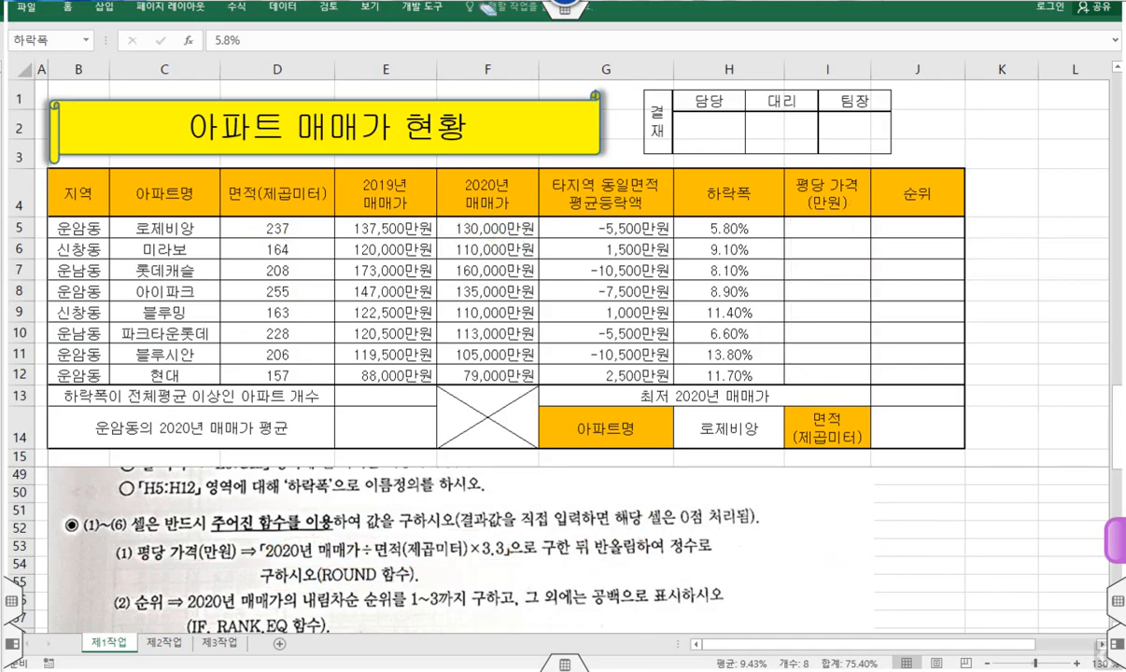
Step: Start a ROUND formula for the range I5:I12, open its function arguments and keep the data rows uncovered
left_click_drag(828, 226, 786, 374)
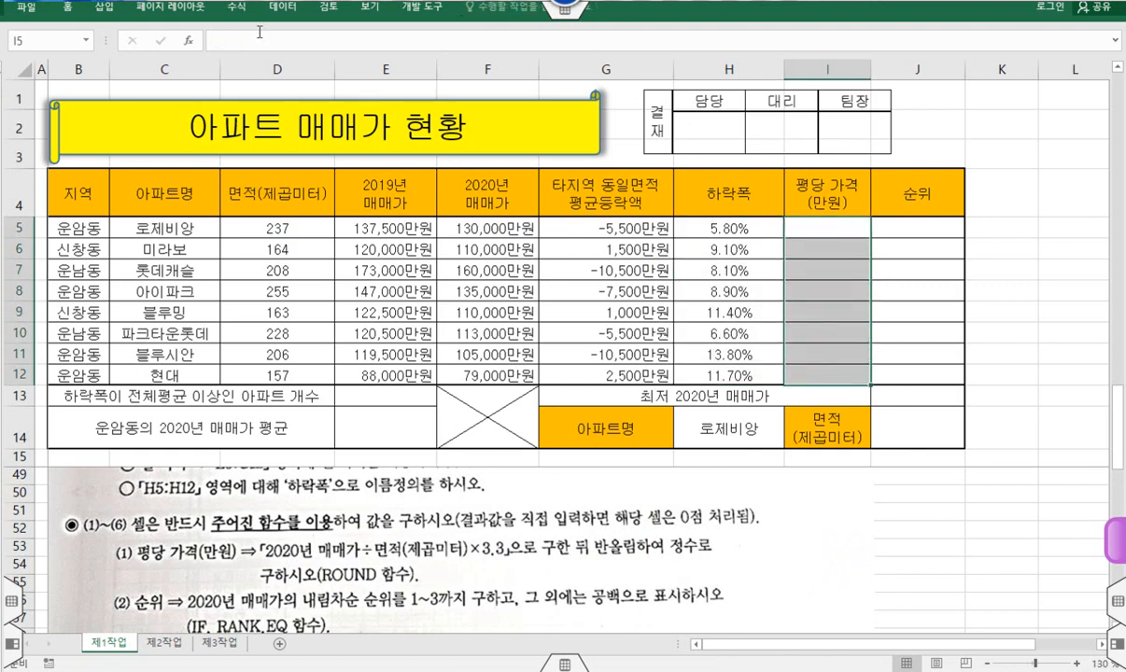
type("=ㄱ")
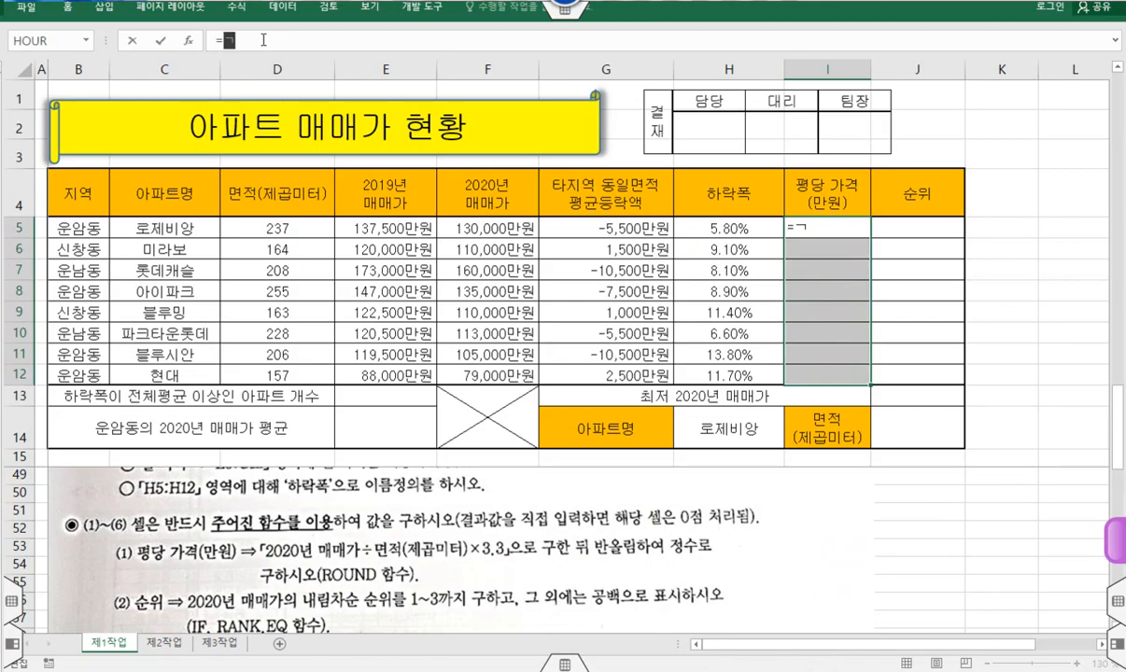
type("ro")
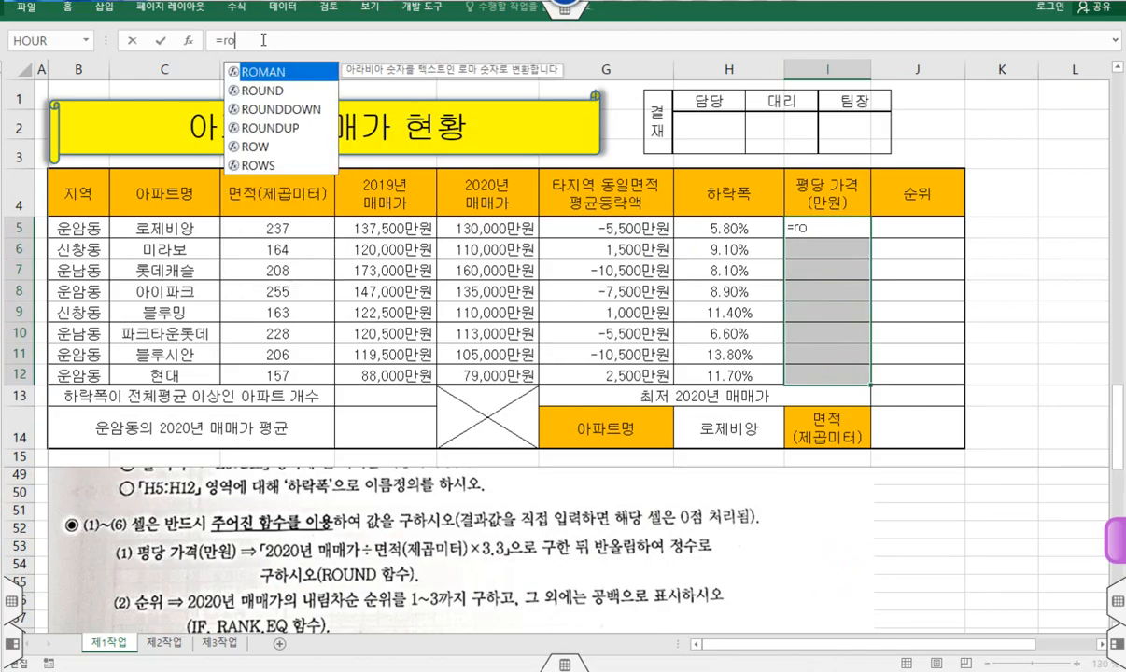
double_click(273, 89)
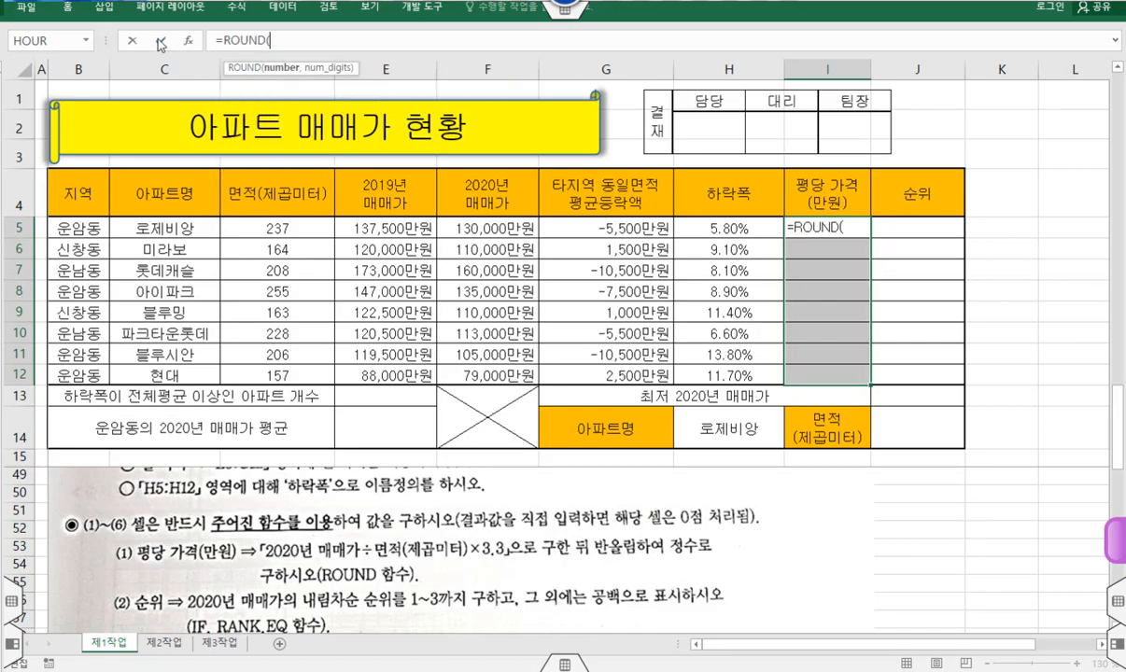
left_click(188, 42)
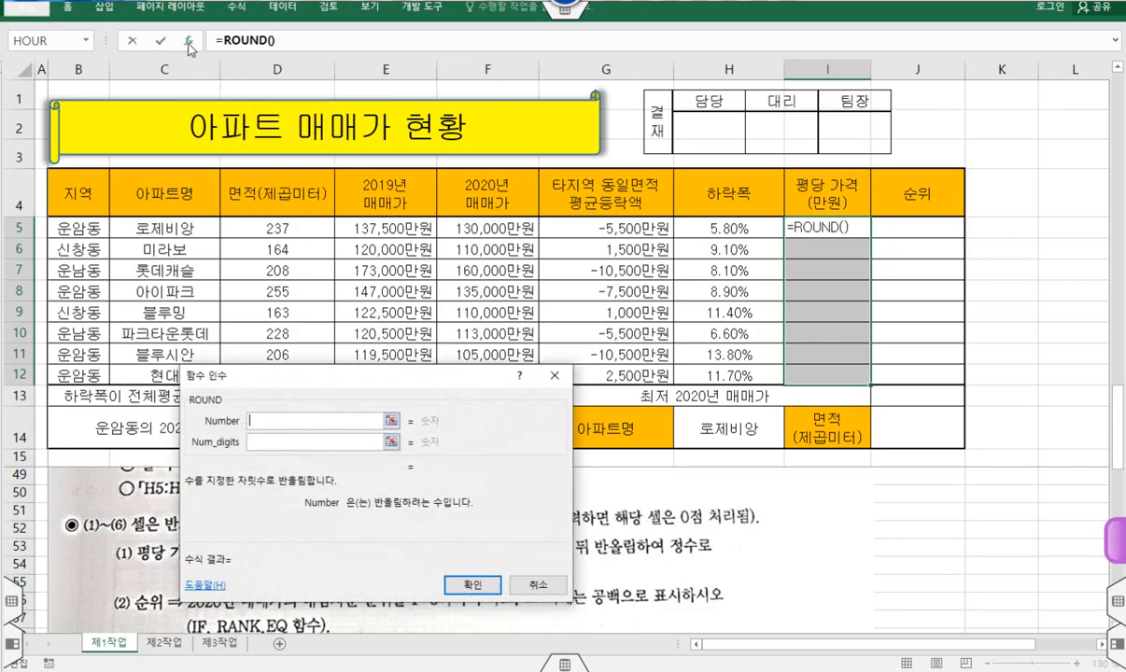
left_click_drag(451, 387, 917, 414)
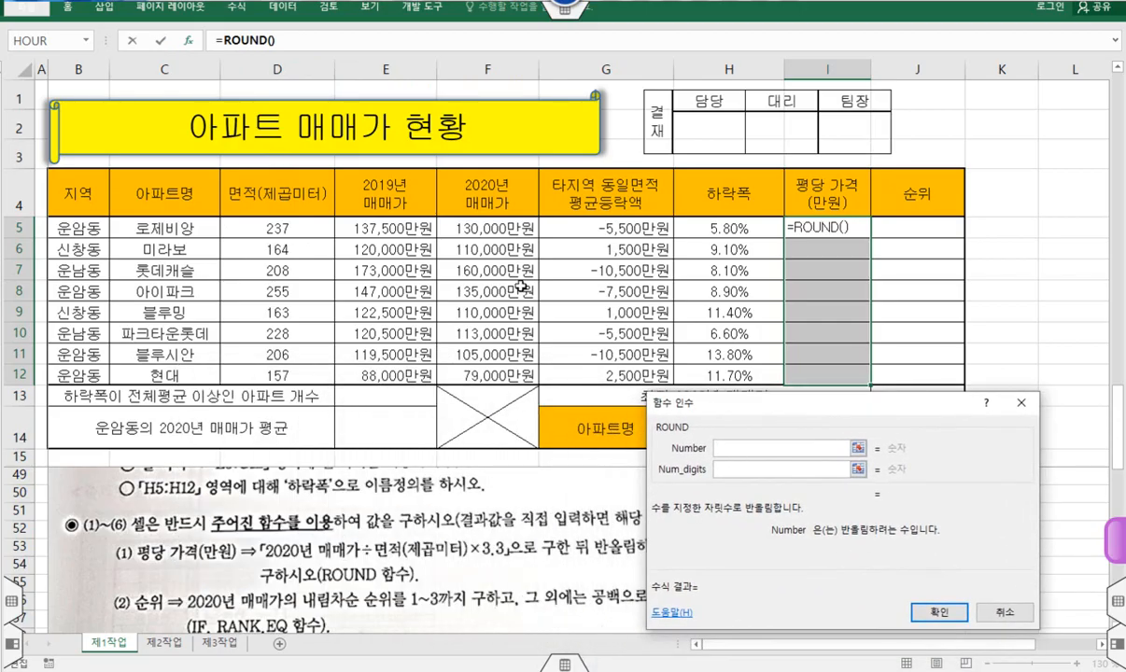
Step: Set the ROUND arguments to F5/D5*3.3 for Number and 0 for Num_digits
left_click(480, 228)
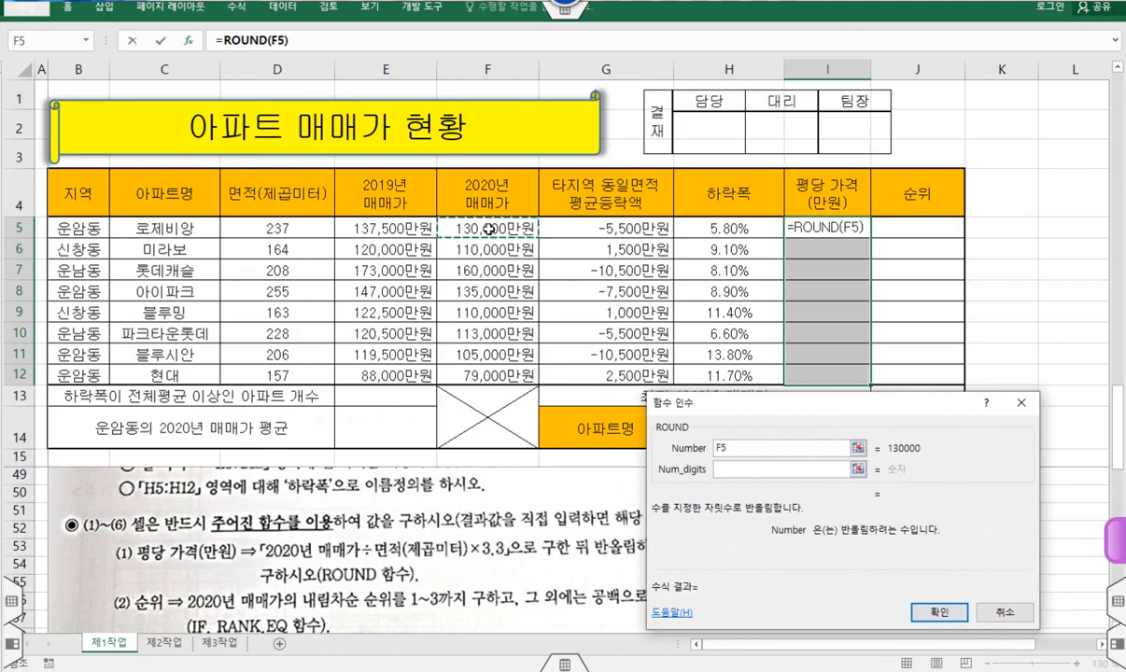
type("/")
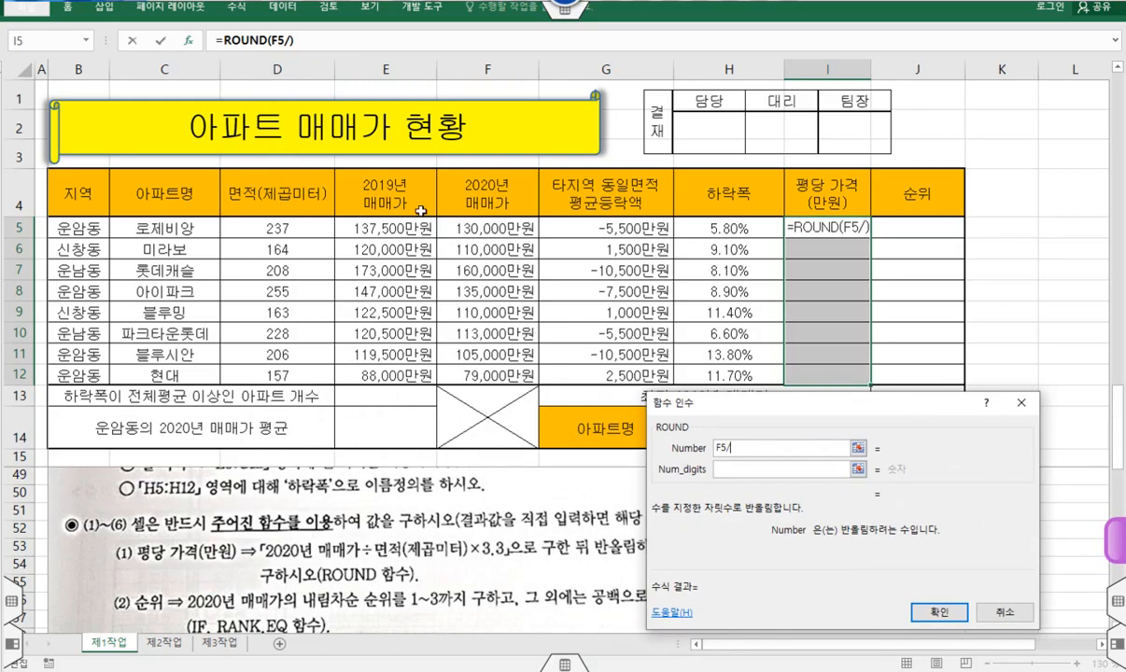
left_click(292, 227)
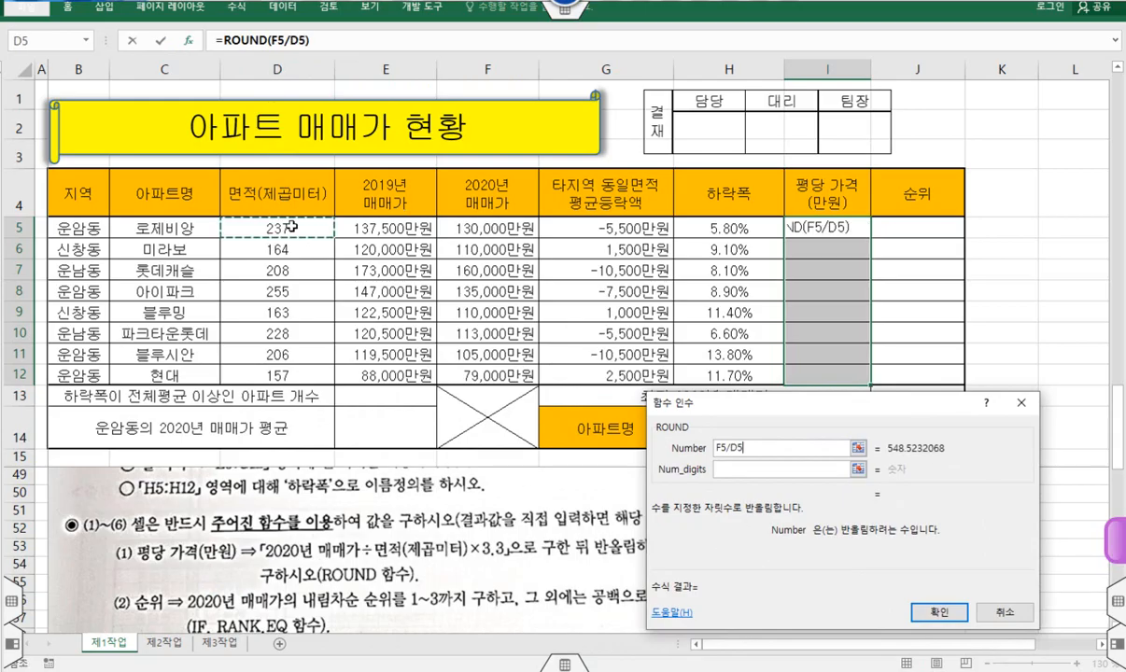
type("*3.3")
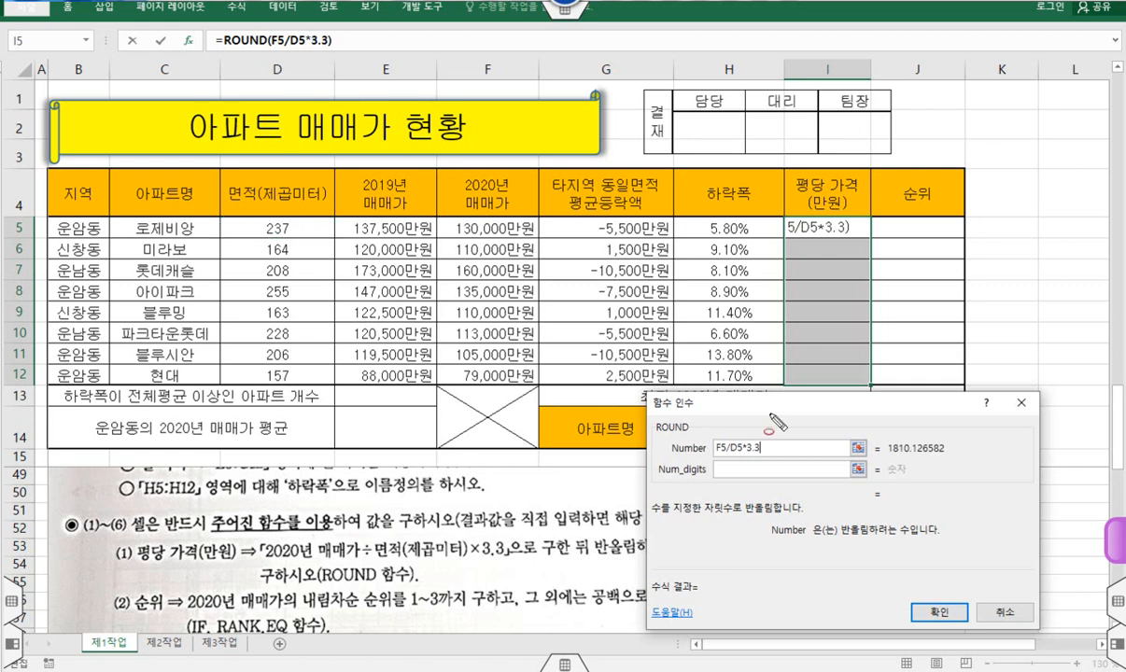
left_click_drag(889, 436, 948, 457)
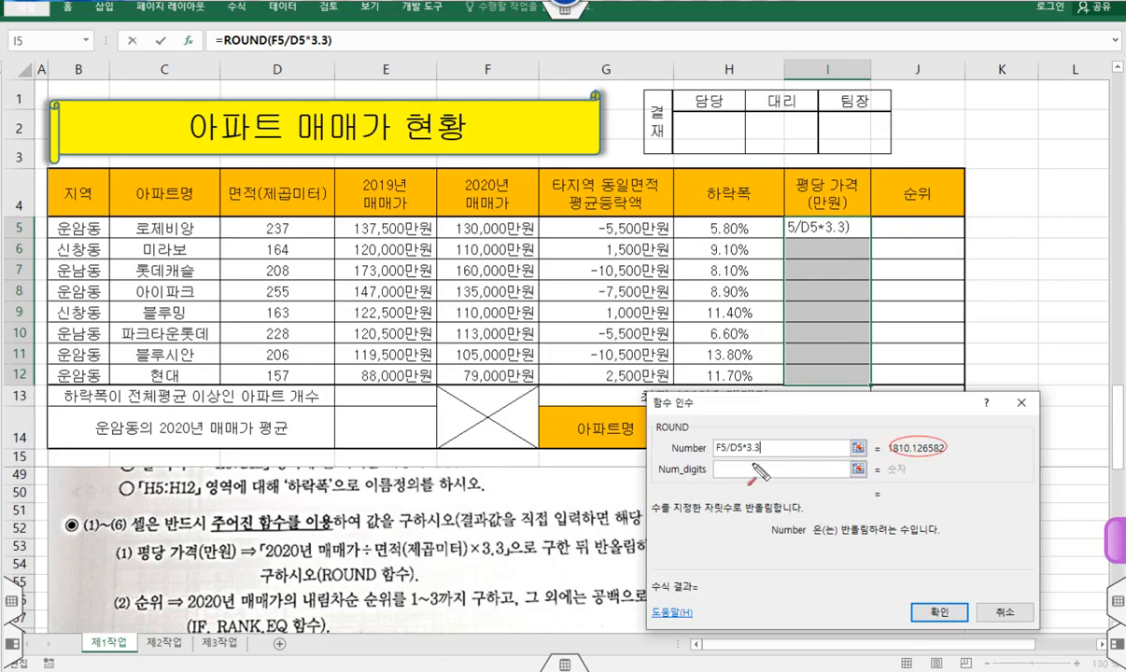
left_click_drag(715, 462, 844, 479)
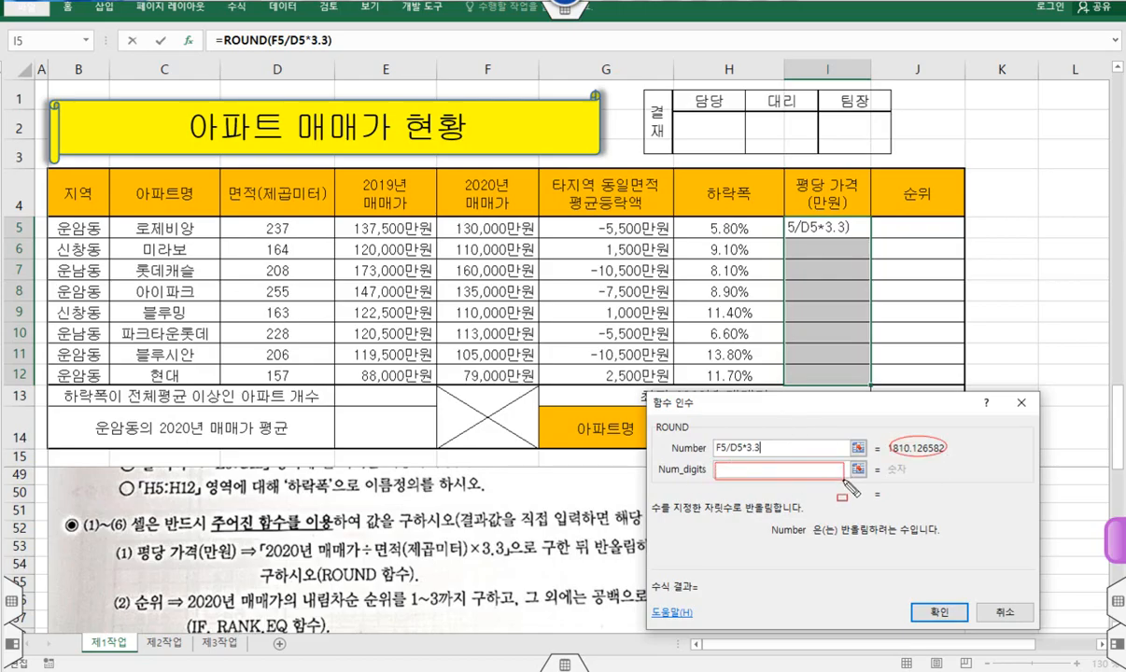
left_click(758, 471)
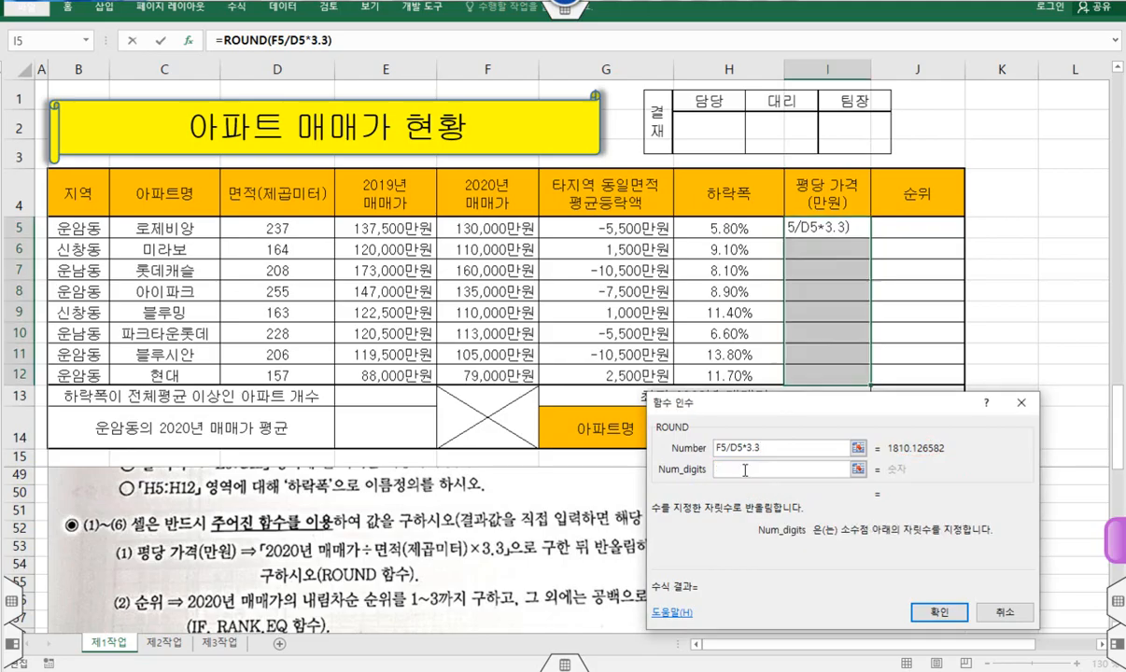
type("0")
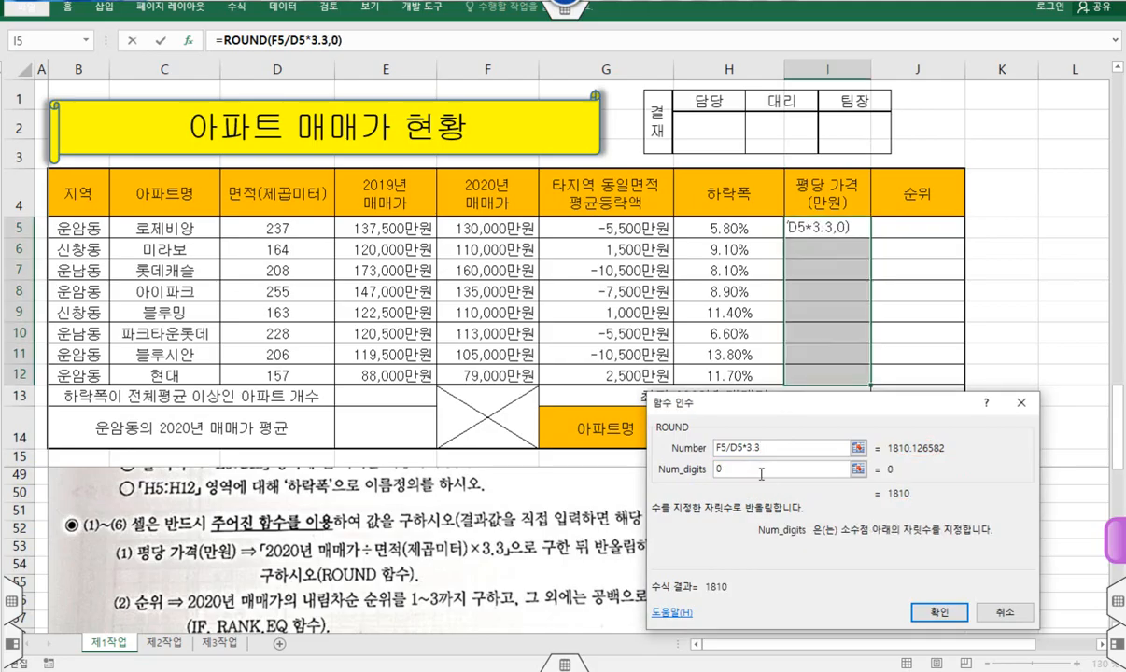
key("ctrl+2")
left_click_drag(887, 442, 958, 457)
mouse_move(886, 464)
left_mouse_down()
mouse_move(893, 473)
mouse_move(909, 455)
mouse_move(910, 500)
left_mouse_up()
key("ctrl+3")
key("ctrl+2")
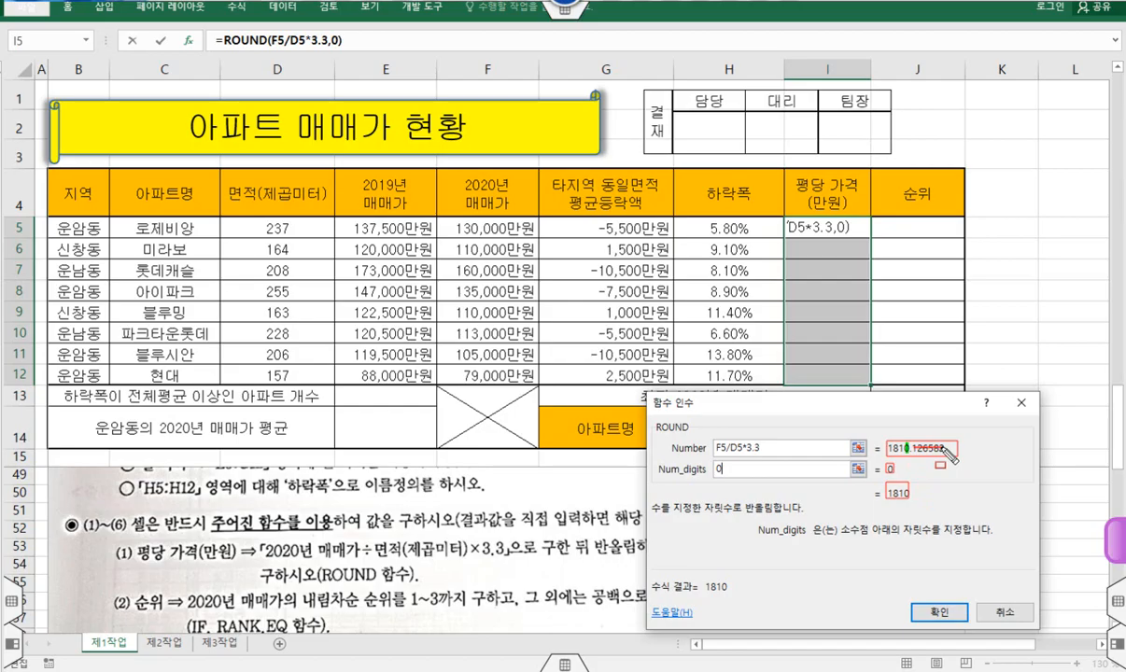
mouse_move(706, 580)
left_mouse_down()
mouse_move(744, 595)
mouse_move(776, 198)
mouse_move(806, 392)
left_mouse_up()
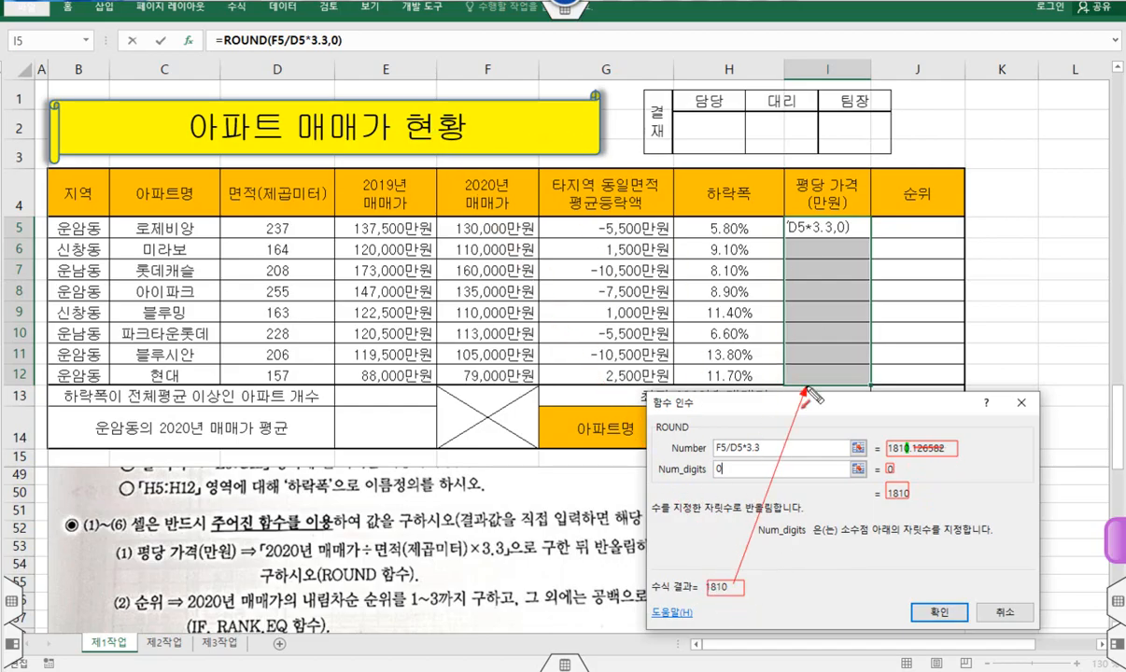
key("Escape")
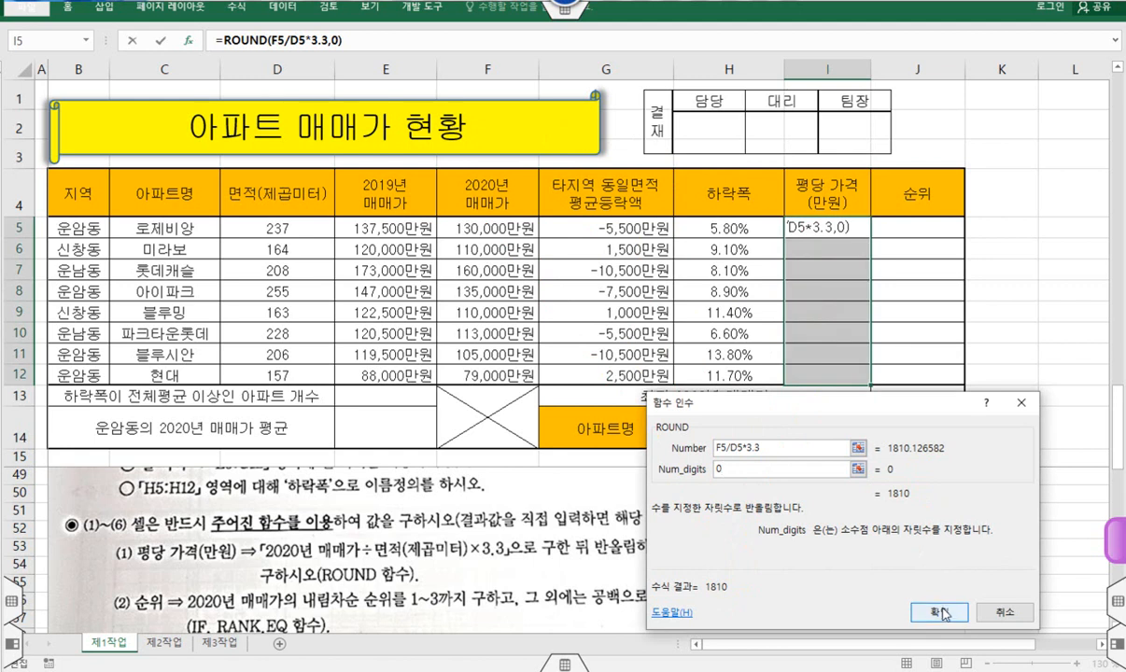
Step: Accept the ROUND formula =ROUND(F5/D5*3.3,0) and fill it into the whole range I5:I12
left_click(941, 613)
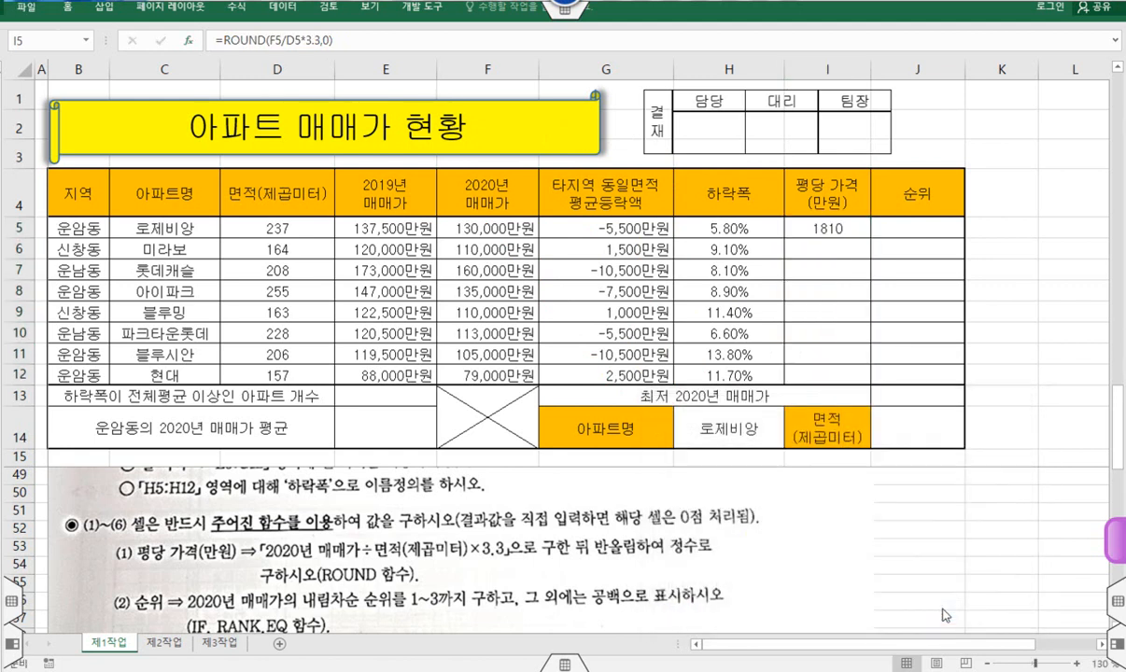
key("shift+Down")
key("shift+Down")
key("shift+Down")
key("shift+Down")
key("shift+Down")
key("shift+Down")
key("shift+Down")
left_click(362, 42)
left_click(362, 42)
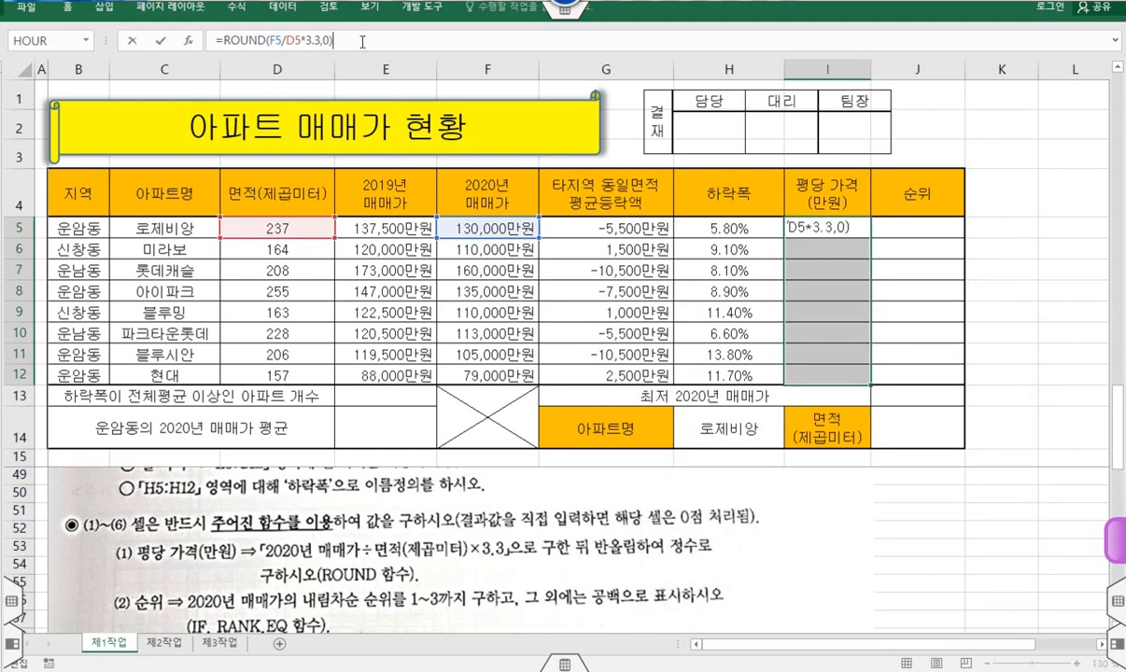
key("ctrl+Return")
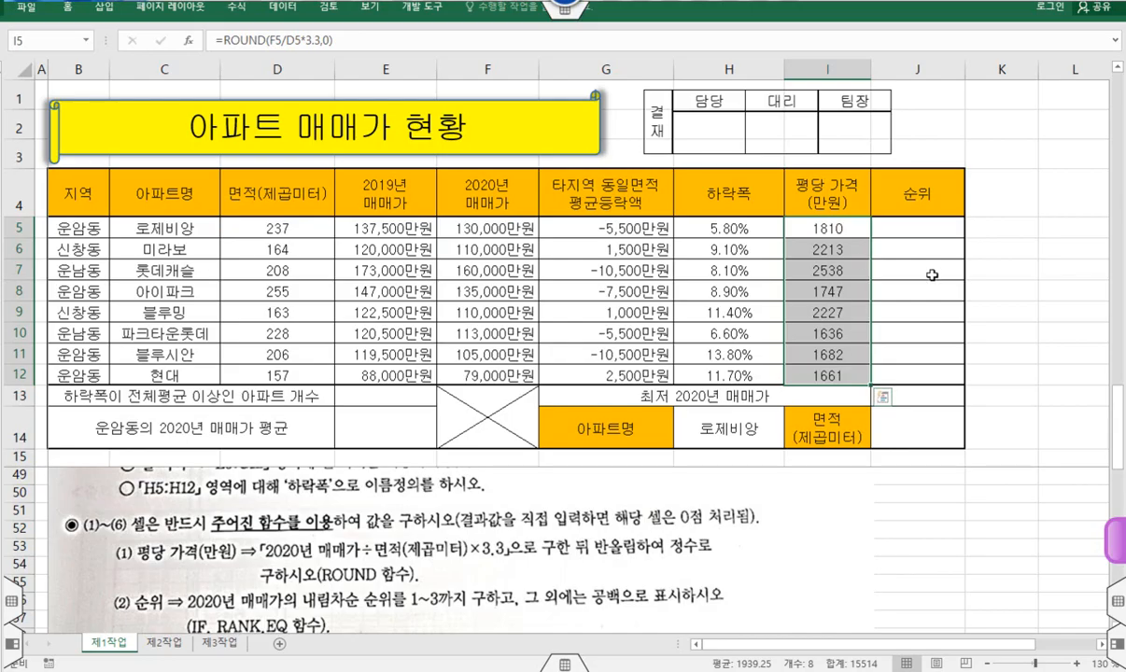
Step: Examine instruction (2) on ranking 2020년 매매가 with IF and RANK.EQ, and the table columns it refers to
left_click_drag(915, 227, 914, 381)
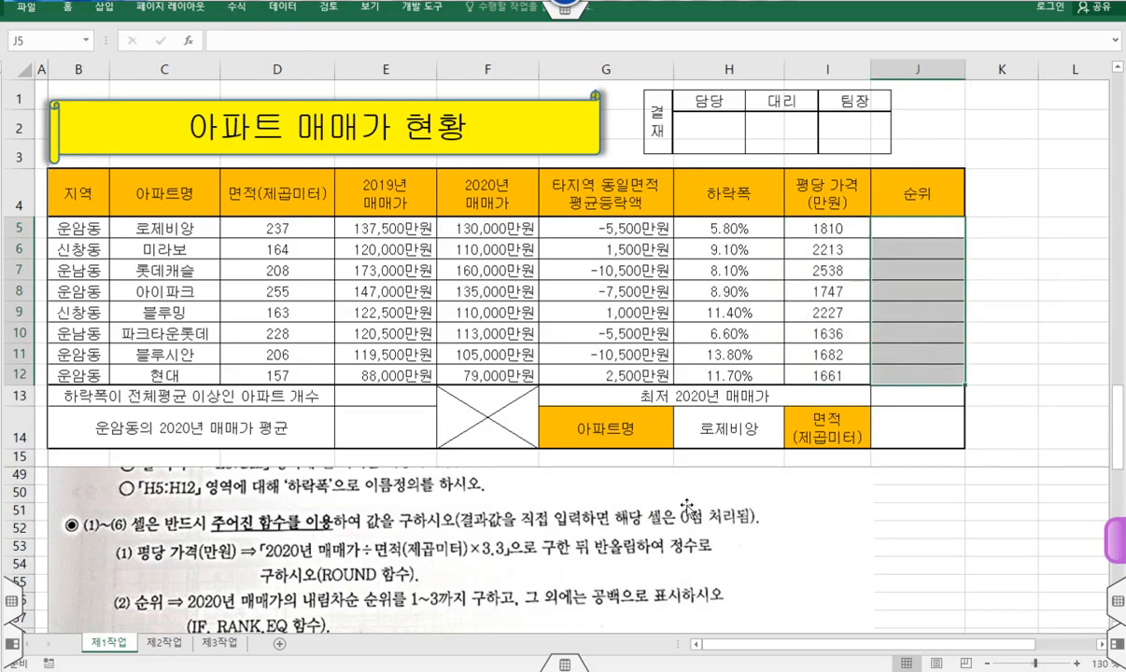
scroll(639, 492, "down", 2)
scroll(640, 494, "up", 1)
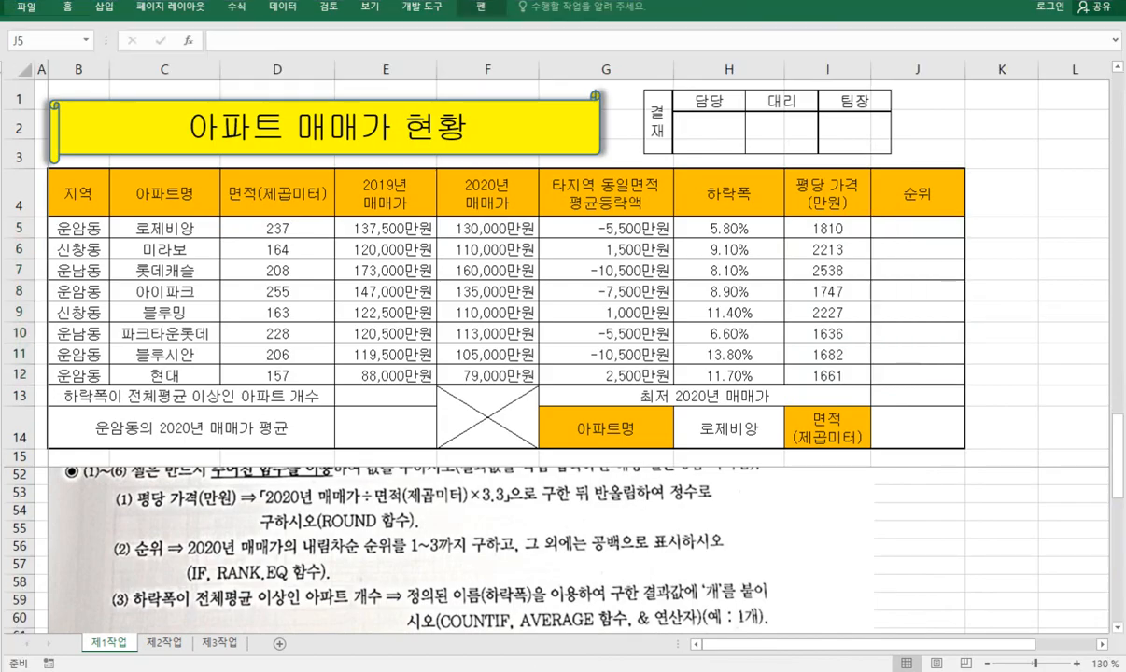
mouse_move(876, 227)
left_mouse_down()
mouse_move(883, 270)
mouse_move(941, 362)
mouse_move(934, 231)
mouse_move(875, 230)
left_mouse_up()
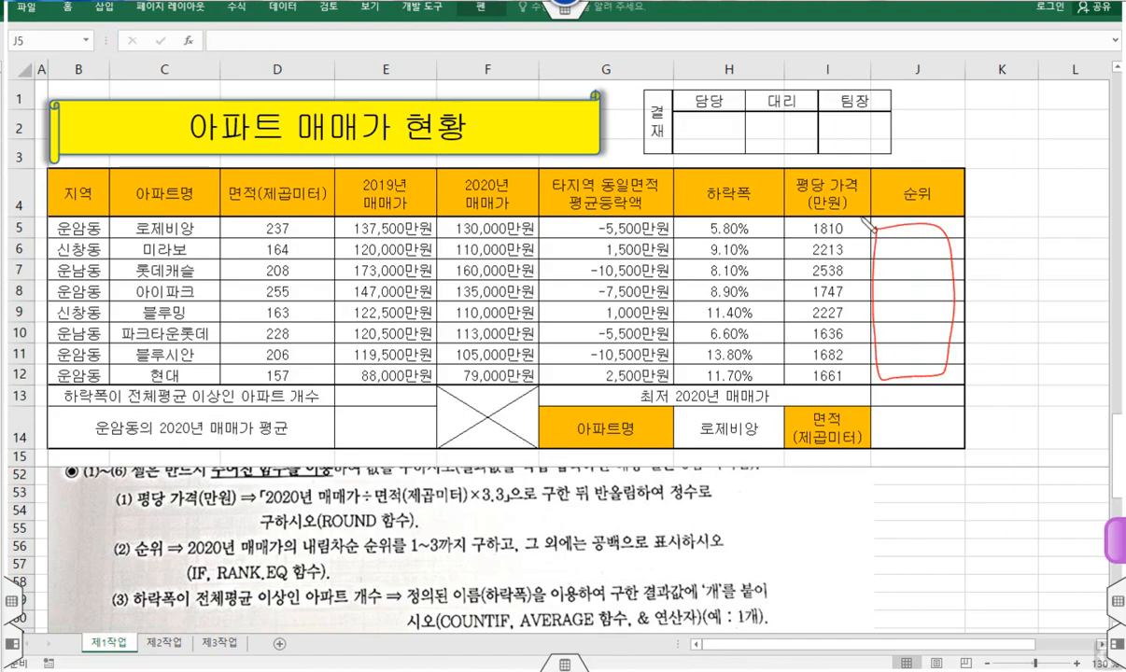
mouse_move(161, 540)
left_mouse_down()
mouse_move(136, 558)
mouse_move(172, 531)
mouse_move(276, 558)
mouse_move(469, 554)
mouse_move(420, 531)
mouse_move(407, 558)
mouse_move(509, 557)
left_mouse_up()
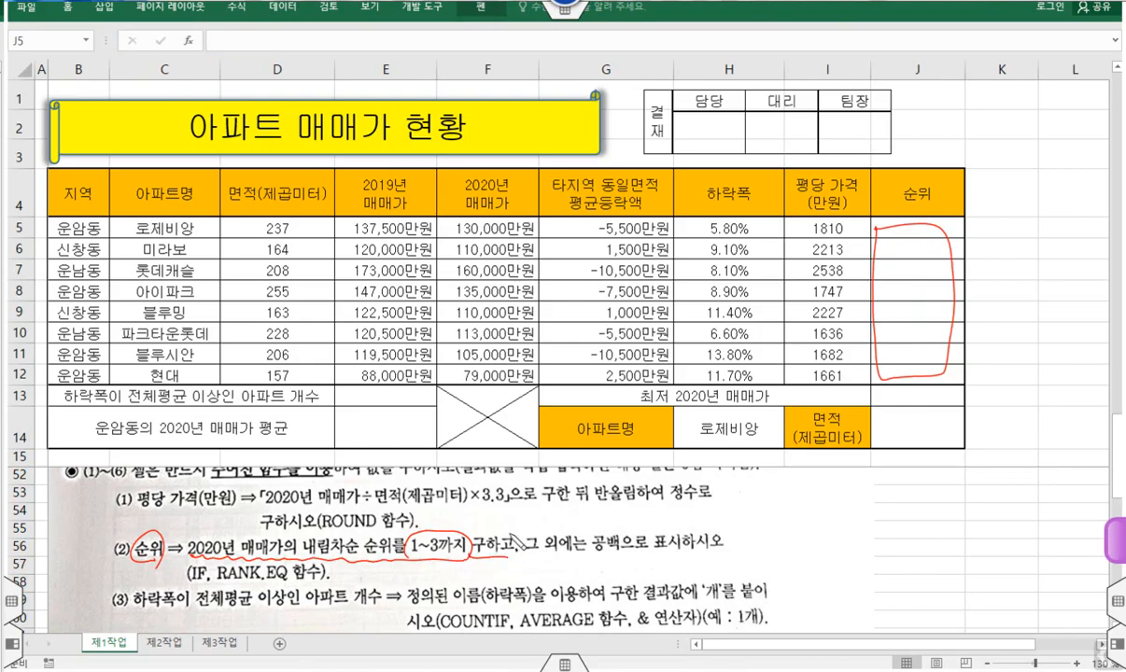
mouse_move(445, 227)
left_mouse_down()
mouse_move(441, 381)
mouse_move(545, 272)
mouse_move(446, 224)
left_mouse_up()
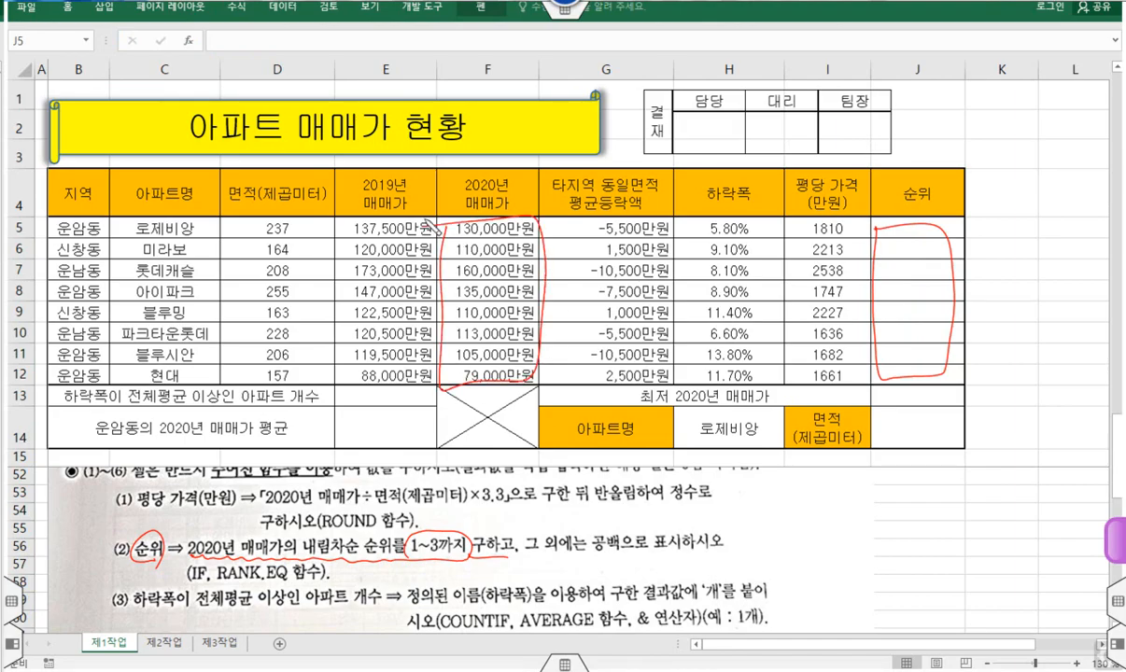
mouse_move(331, 529)
left_mouse_down()
mouse_move(304, 549)
mouse_move(345, 520)
left_mouse_up()
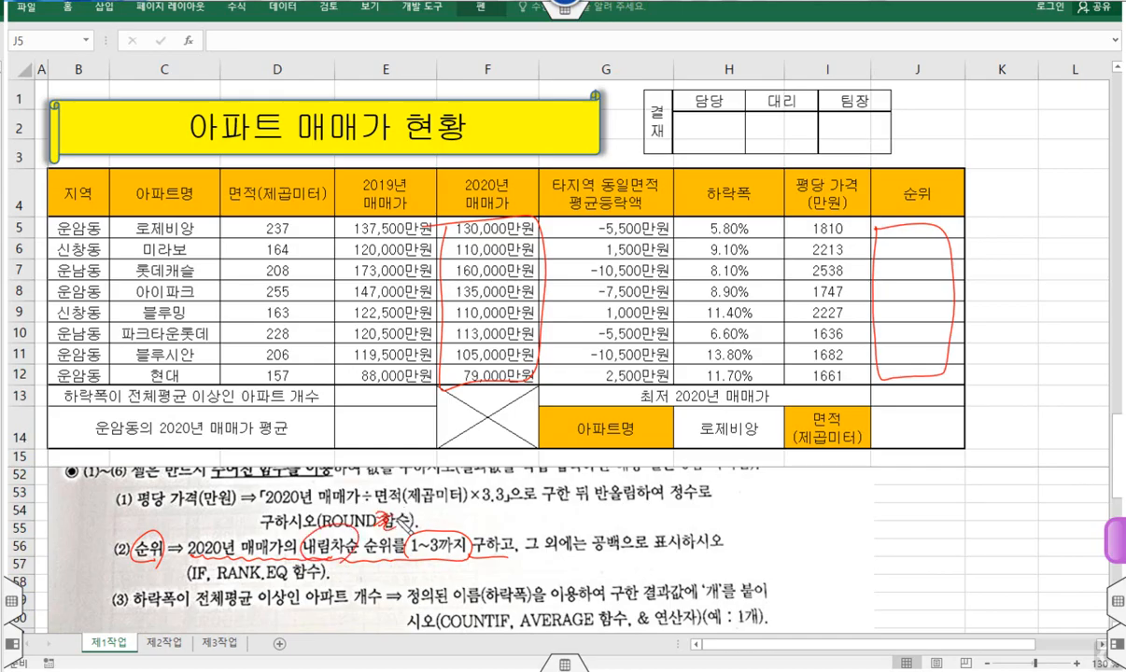
mouse_move(408, 493)
left_mouse_down()
mouse_move(431, 513)
mouse_move(468, 502)
left_mouse_up()
mouse_move(480, 485)
left_mouse_down()
mouse_move(499, 495)
mouse_move(484, 504)
left_mouse_up()
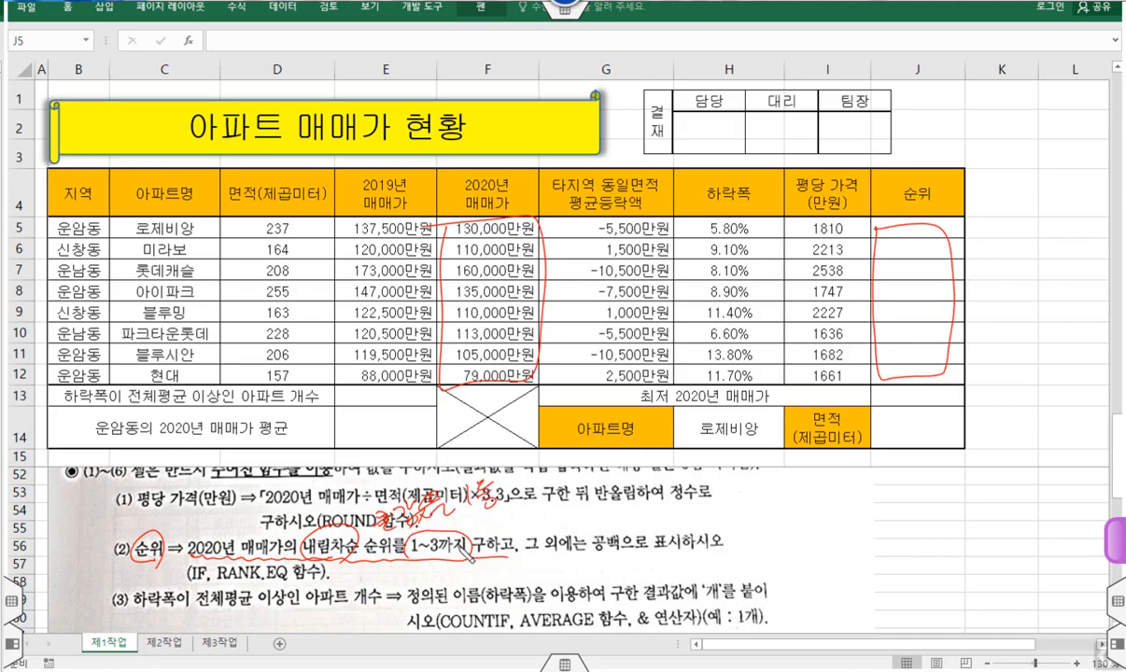
left_click_drag(458, 544, 425, 534)
left_click_drag(526, 552, 605, 549)
mouse_move(594, 550)
left_mouse_down()
mouse_move(612, 525)
mouse_move(593, 550)
left_mouse_up()
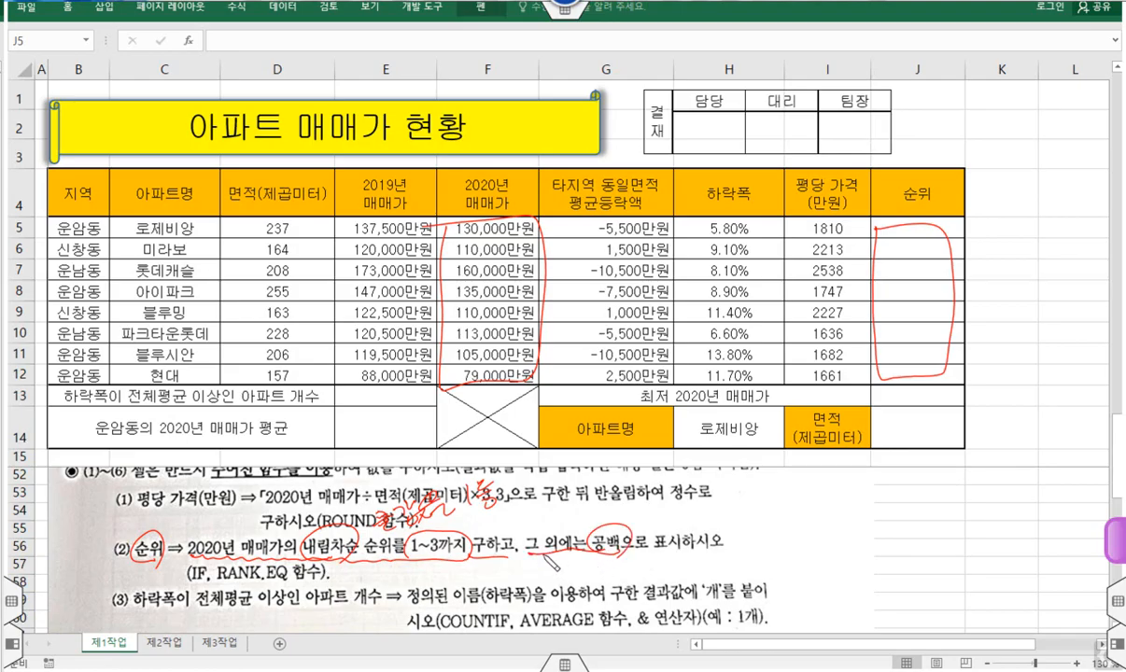
left_click_drag(214, 578, 288, 579)
left_click_drag(199, 580, 196, 577)
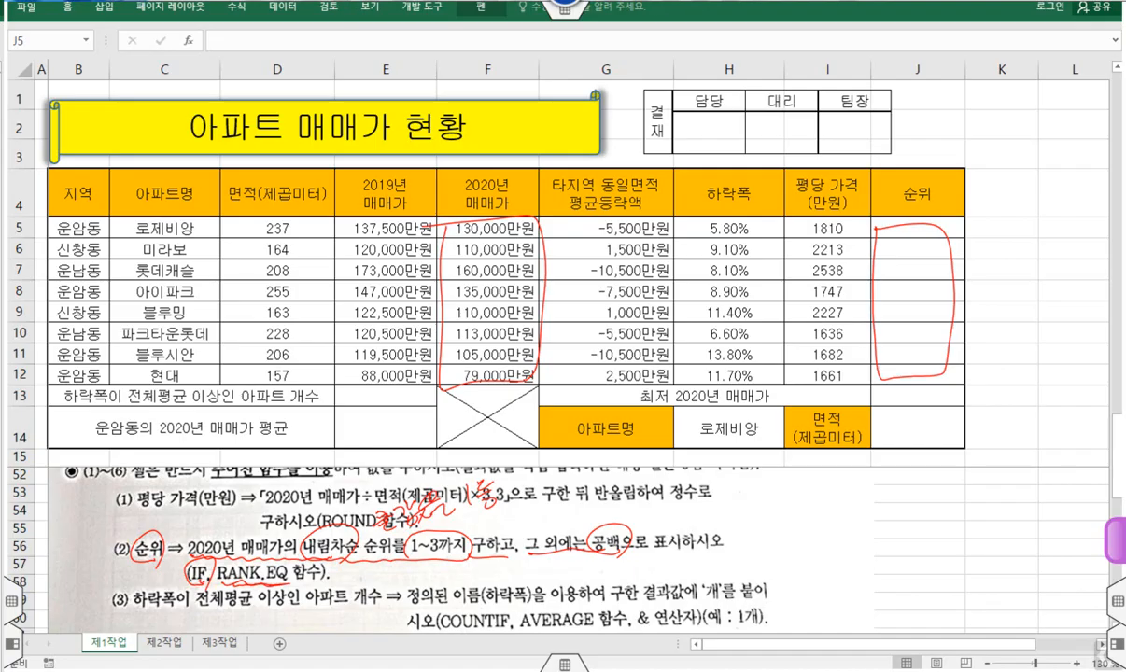
key("Escape")
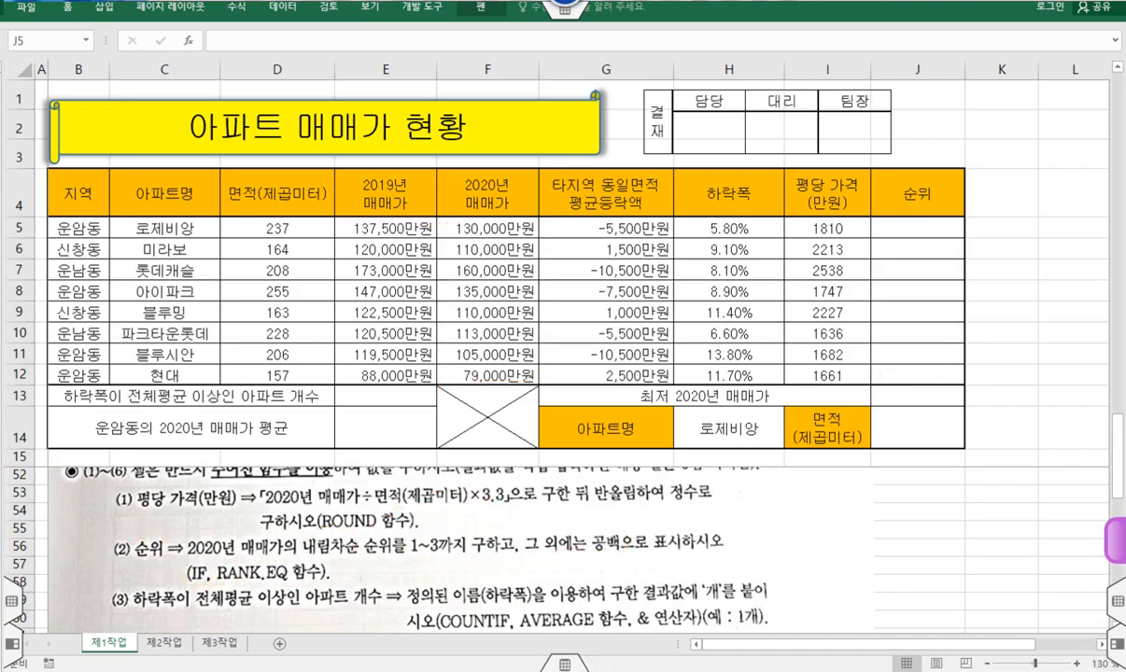
Step: Start an IF formula with a nested RANK.EQ for the range J5:J12 and open the RANK.EQ function arguments
left_click_drag(903, 225, 923, 365)
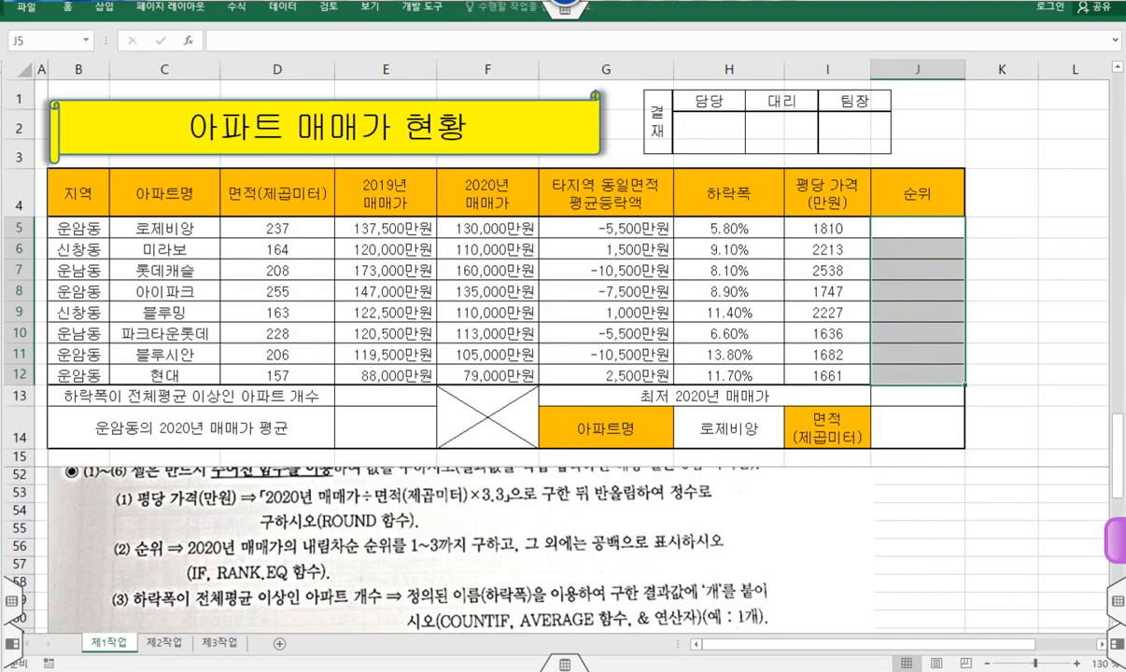
left_click(244, 41)
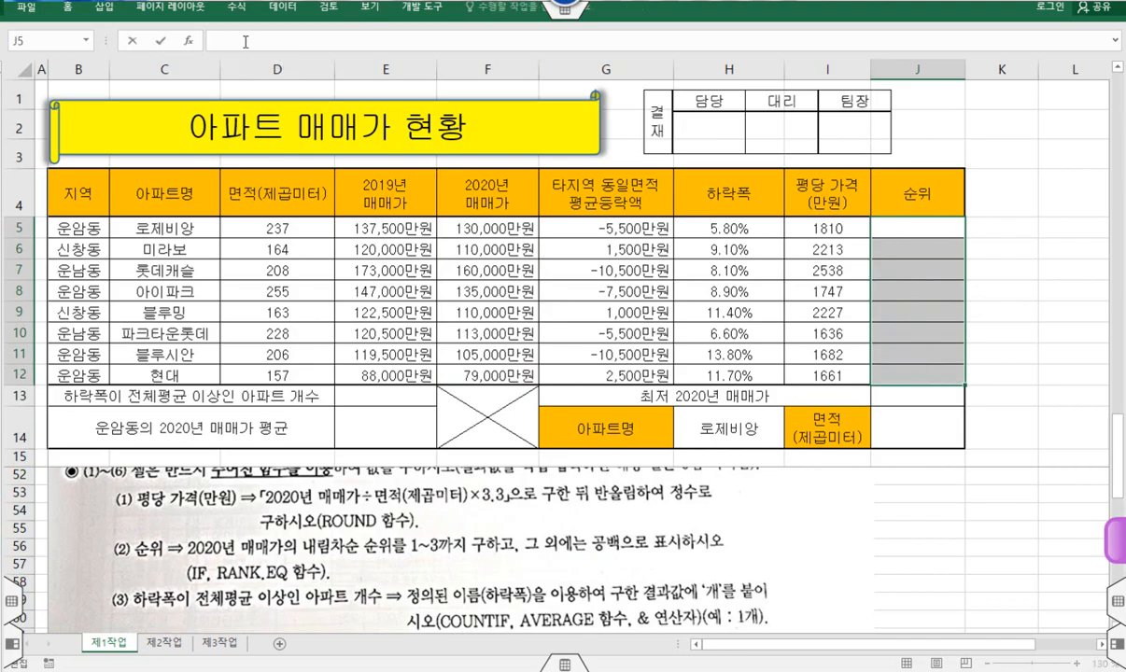
type("=I")
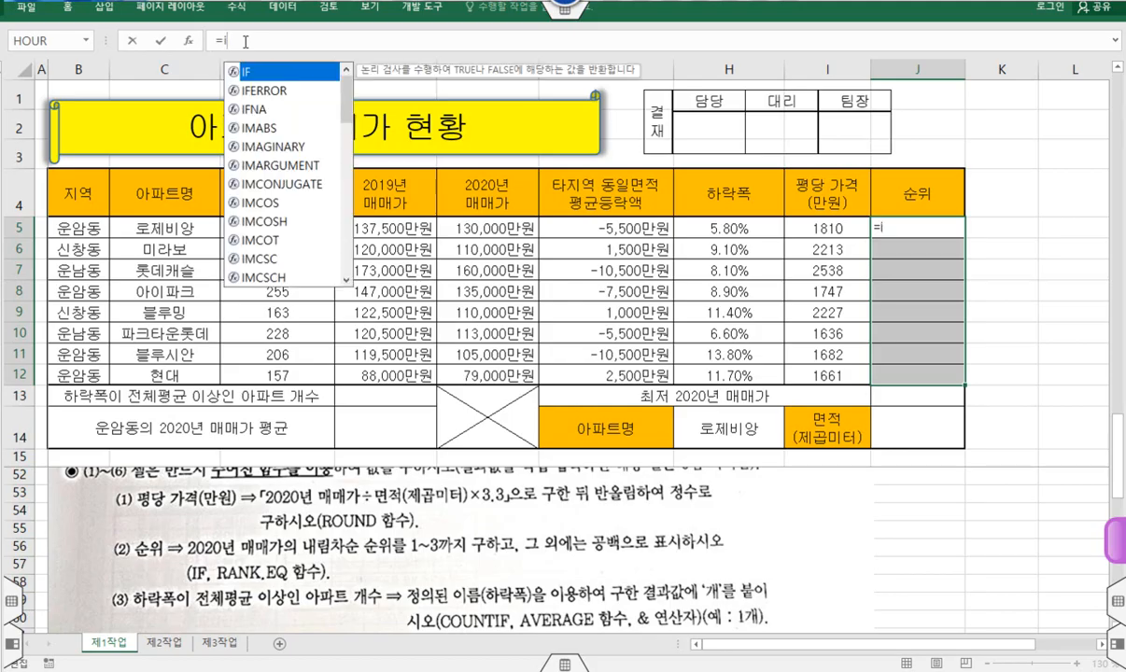
type("F(r")
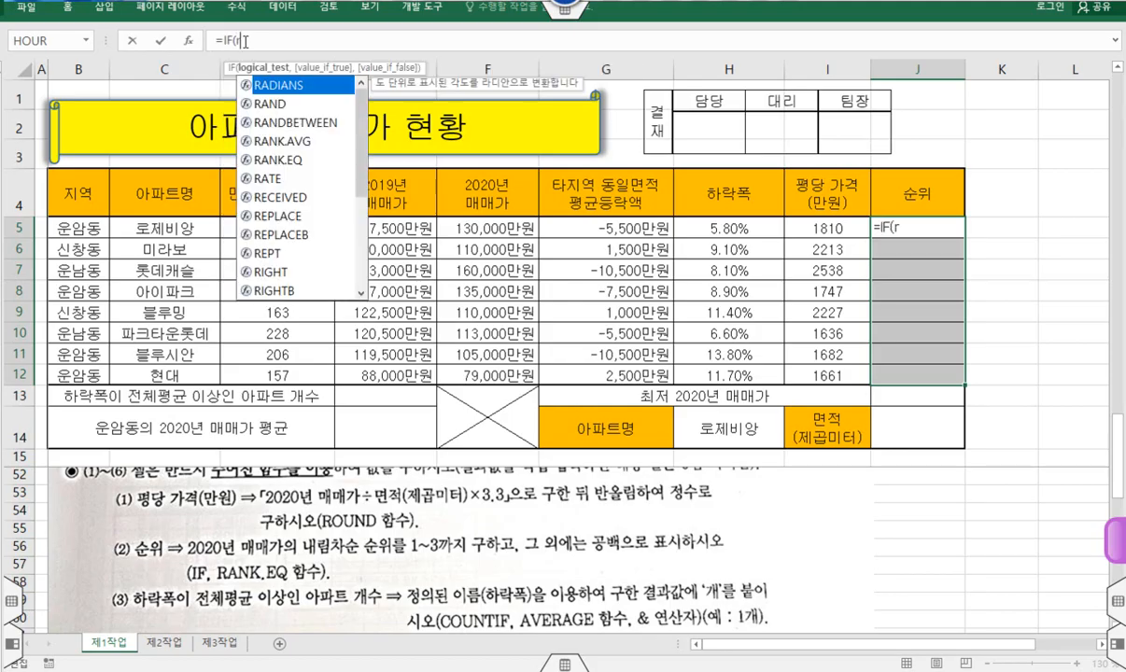
left_click(274, 159)
double_click(276, 161)
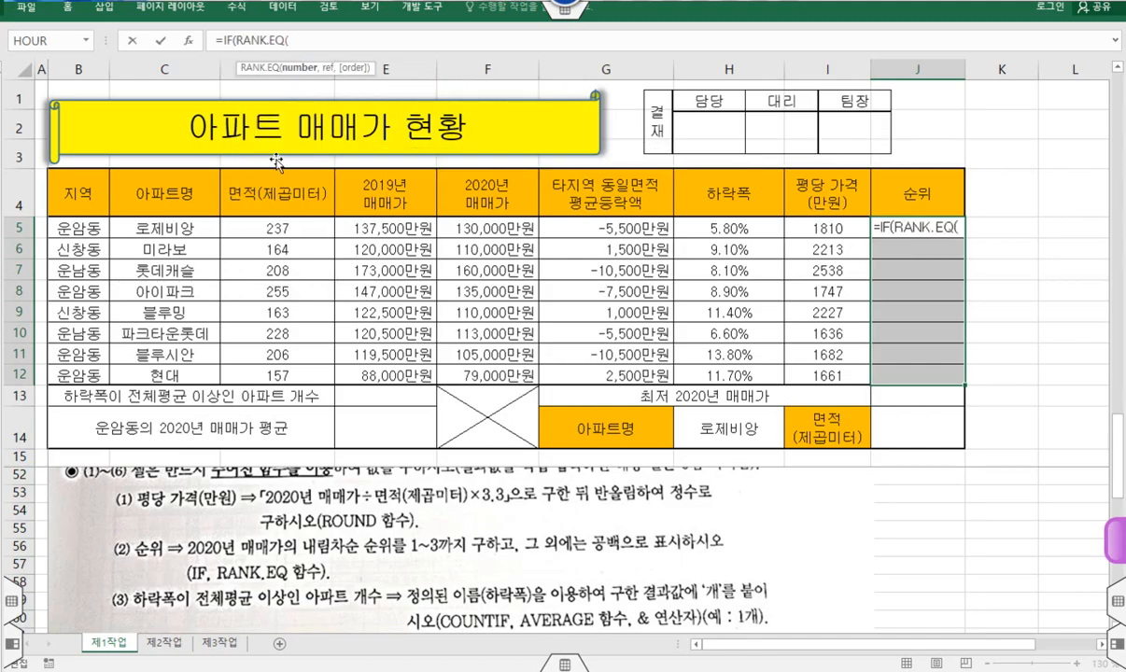
left_click(192, 42)
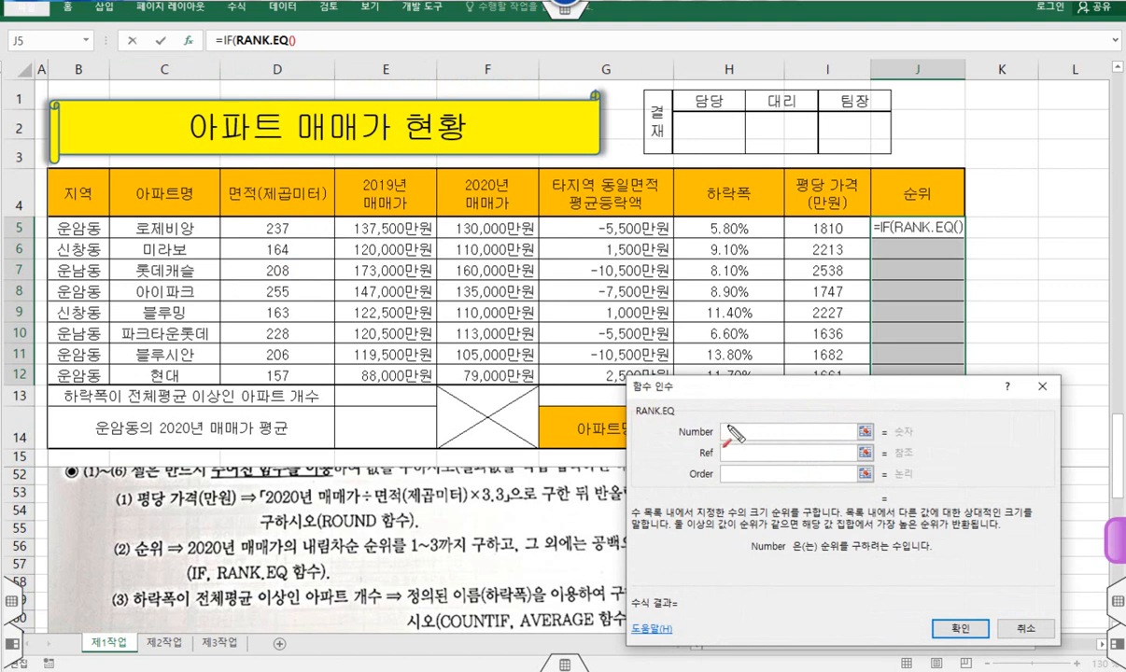
Step: Examine how the RANK.EQ arguments Number, Ref and Order relate to the 2020년 매매가 column
mouse_move(749, 433)
left_mouse_down()
mouse_move(785, 437)
mouse_move(715, 401)
mouse_move(501, 233)
mouse_move(441, 221)
mouse_move(501, 233)
left_mouse_up()
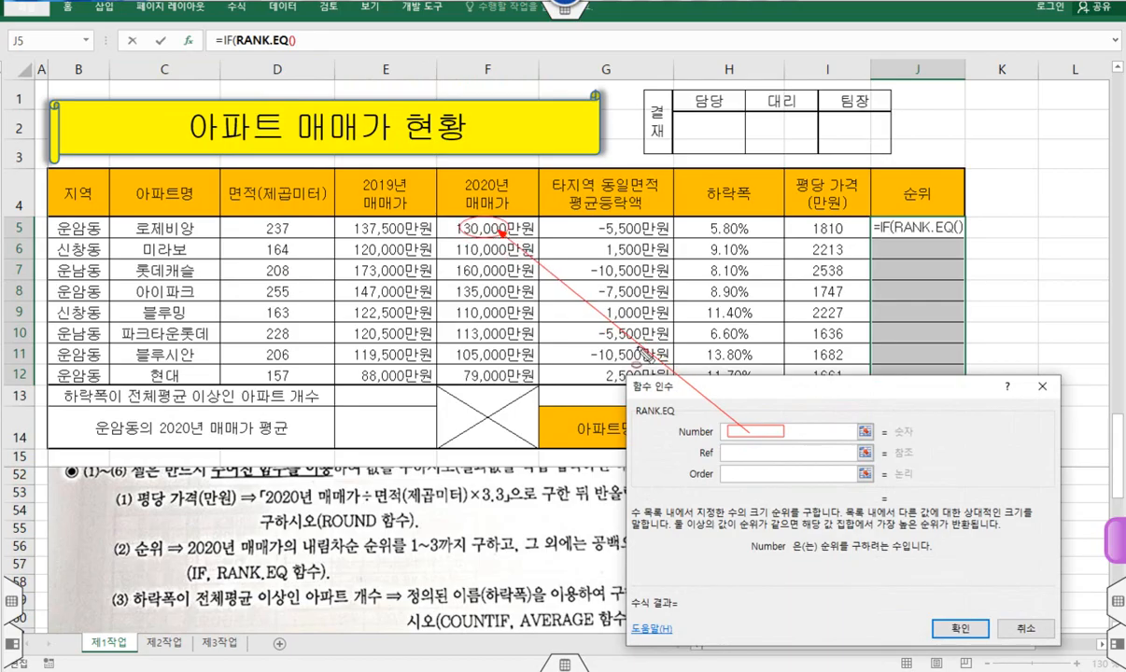
mouse_move(727, 447)
left_mouse_down()
mouse_move(775, 461)
mouse_move(598, 373)
mouse_move(541, 329)
left_mouse_up()
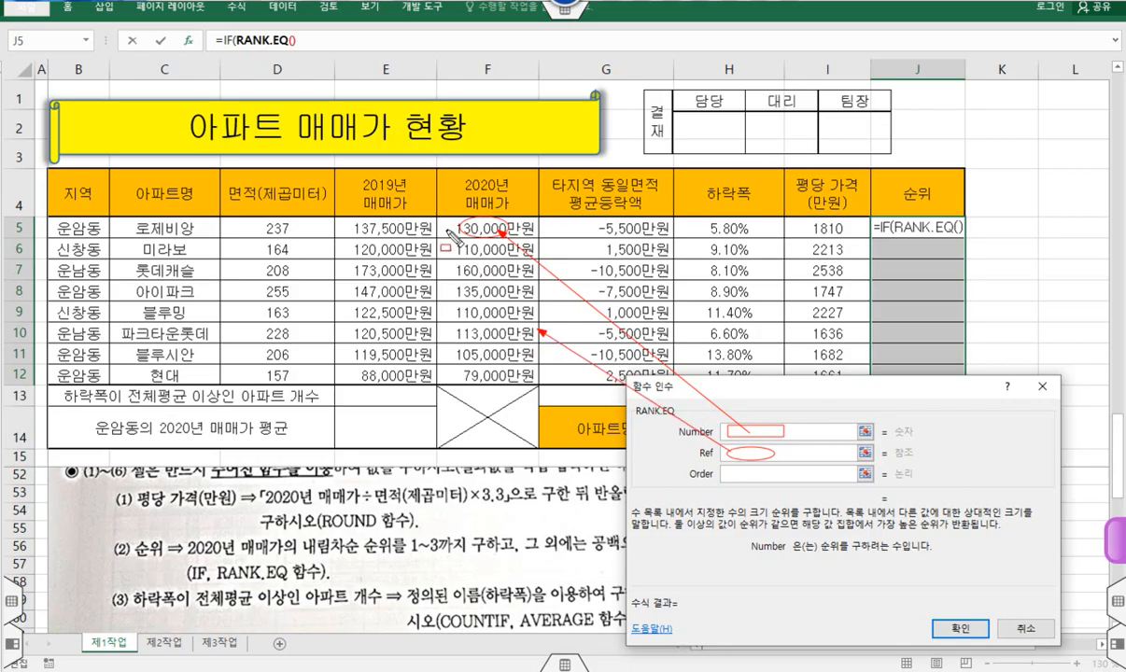
left_click_drag(446, 229, 543, 393)
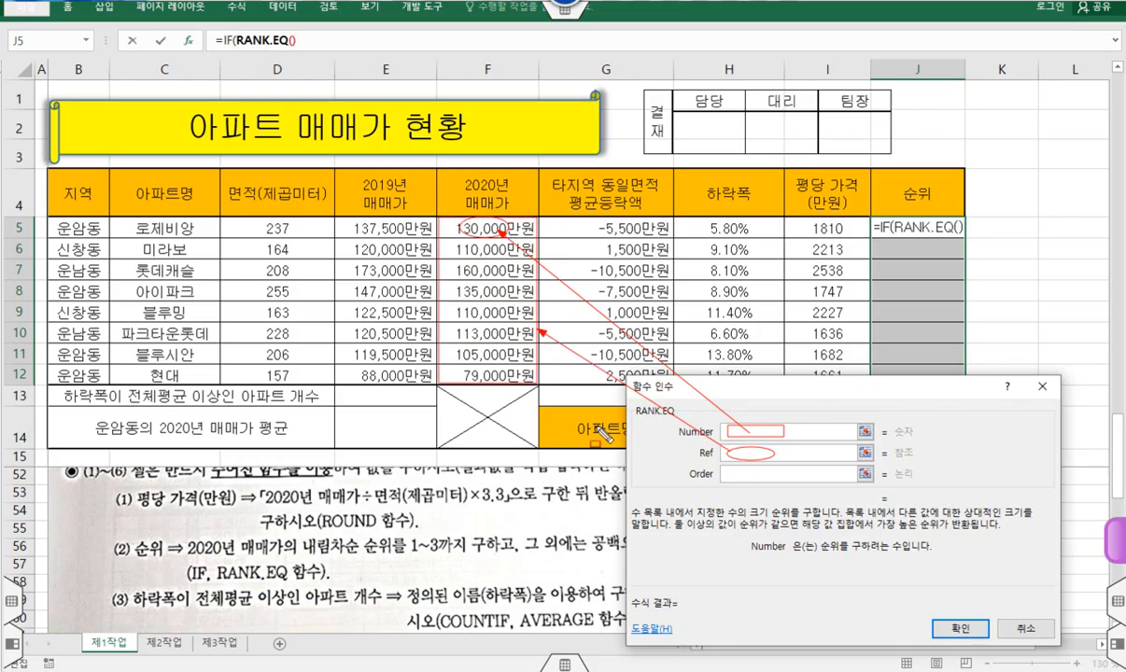
left_click_drag(734, 467, 773, 481)
left_click_drag(767, 495, 776, 500)
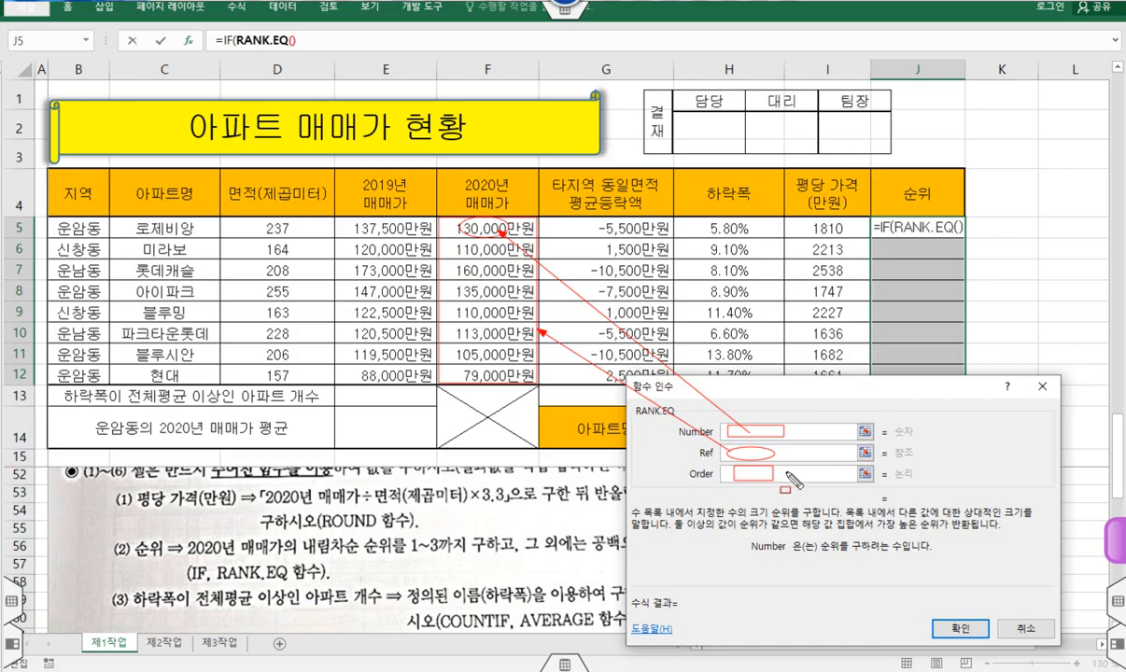
key("Escape")
Step: Set the RANK.EQ arguments to F5 for Number and the absolute range $F$5:$F$12 for Ref
left_click(771, 431)
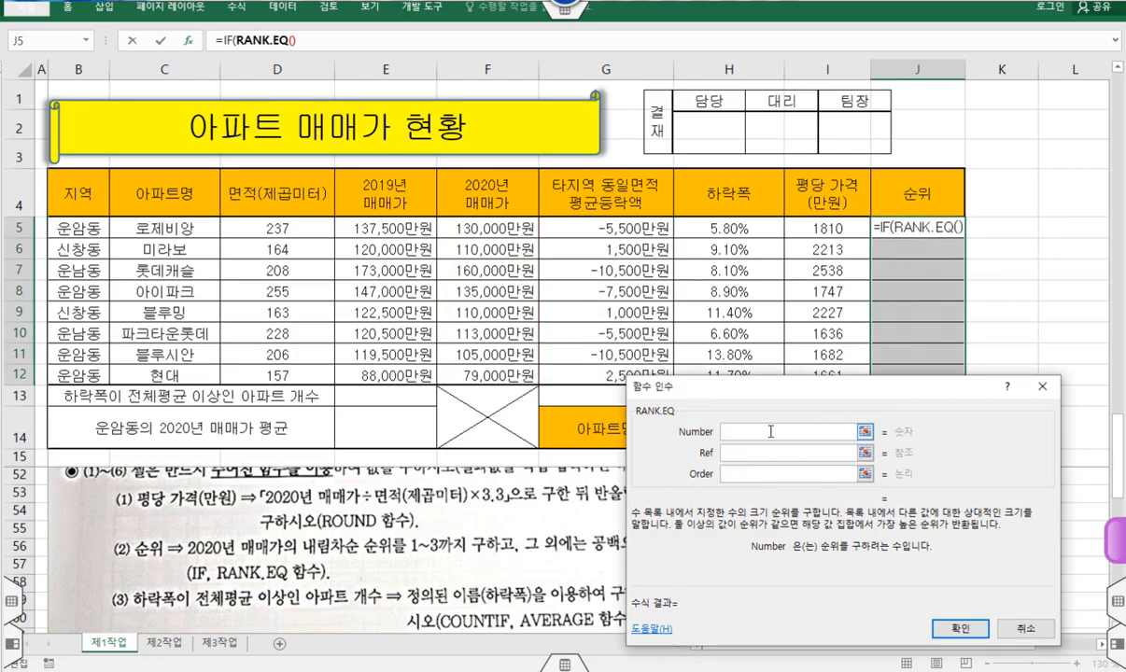
left_click(514, 229)
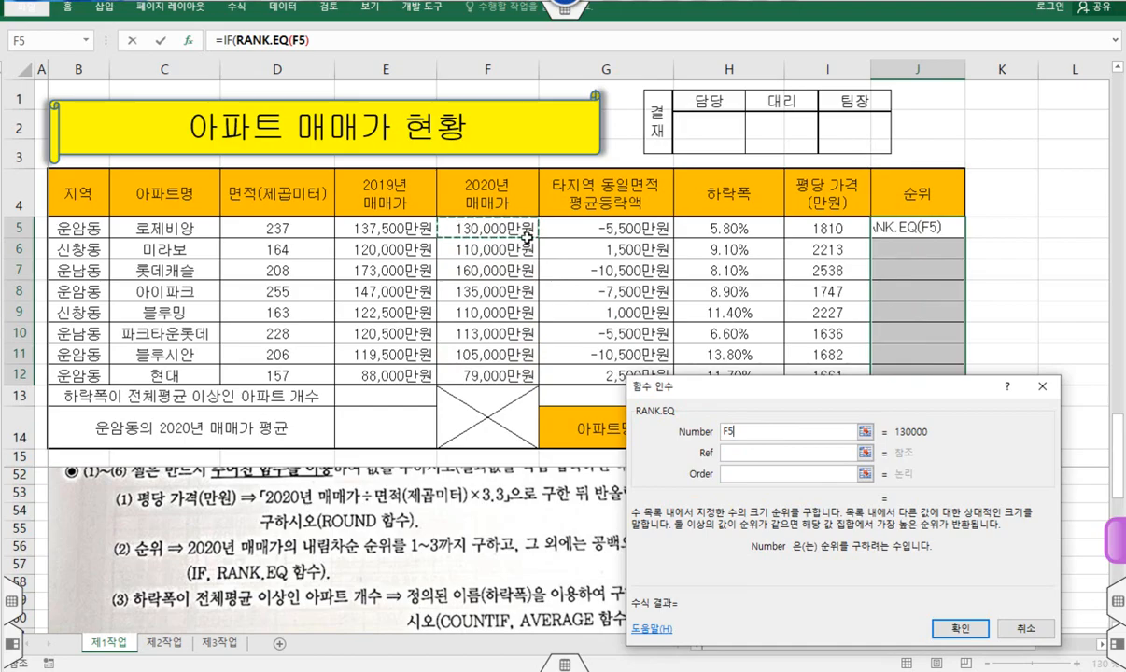
key("Tab")
left_click_drag(507, 228, 507, 370)
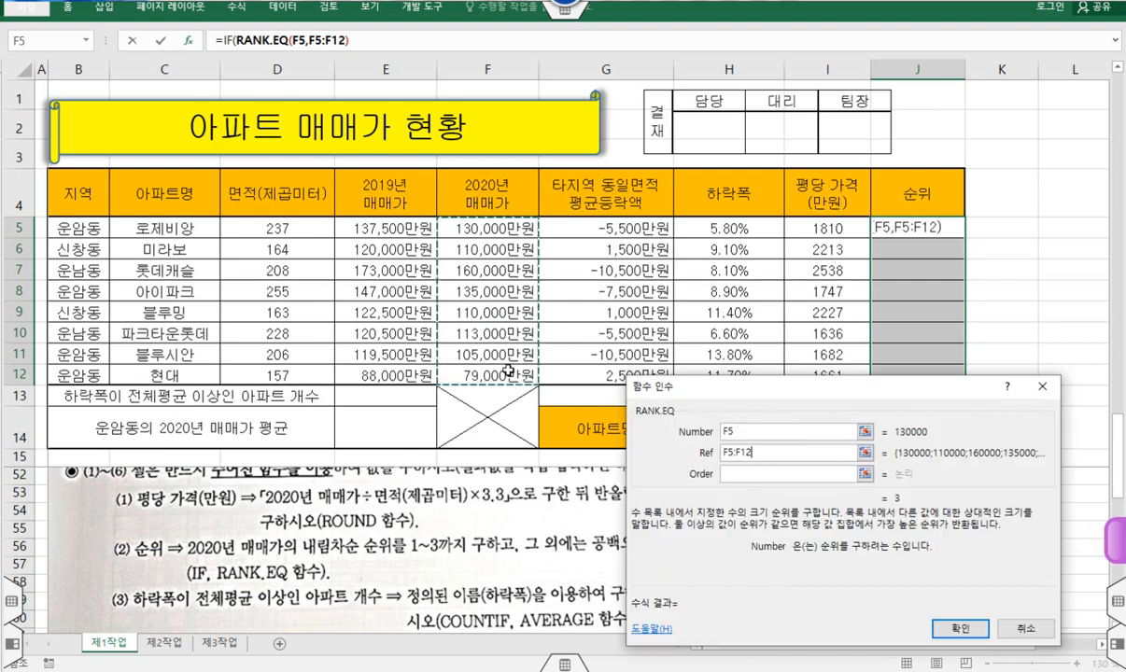
key("F4")
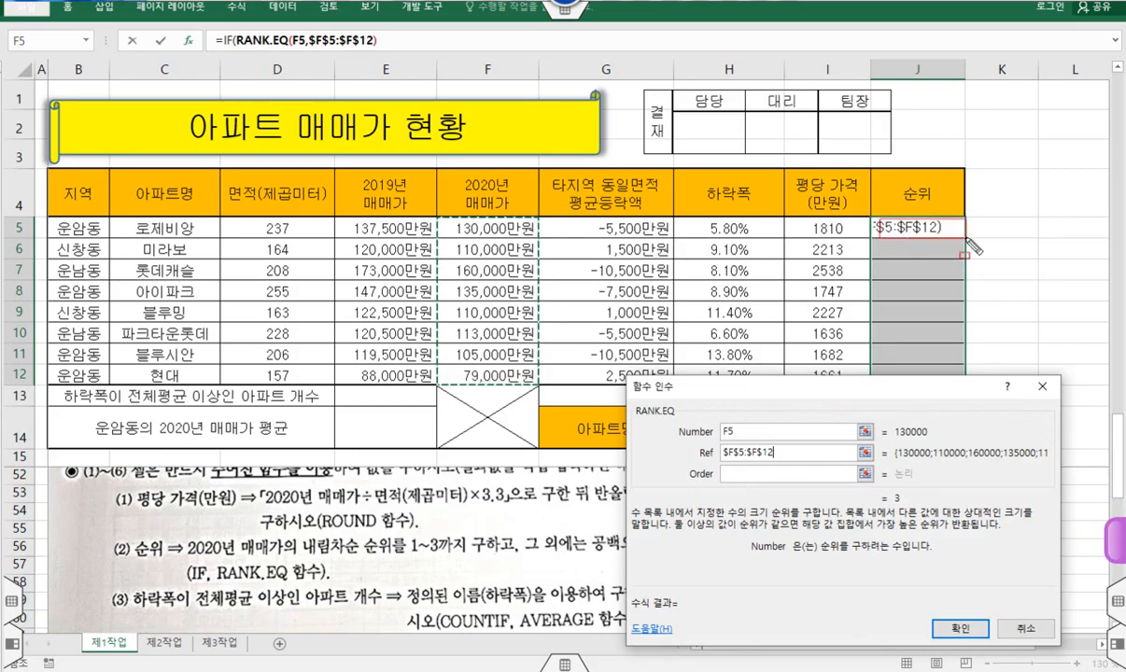
Step: Examine the absolute Ref range against the rows being filled and read the description of the Order argument
left_click_drag(965, 241, 965, 362)
left_click_drag(437, 226, 512, 268)
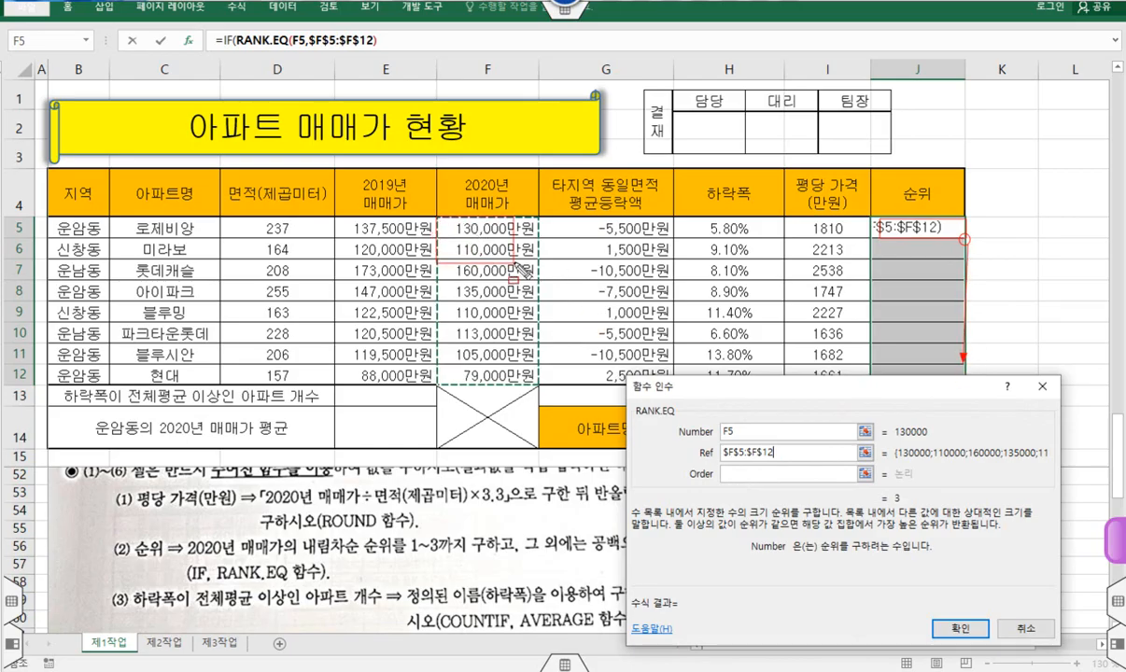
mouse_move(436, 385)
left_mouse_down()
mouse_move(434, 464)
mouse_move(539, 570)
left_mouse_up()
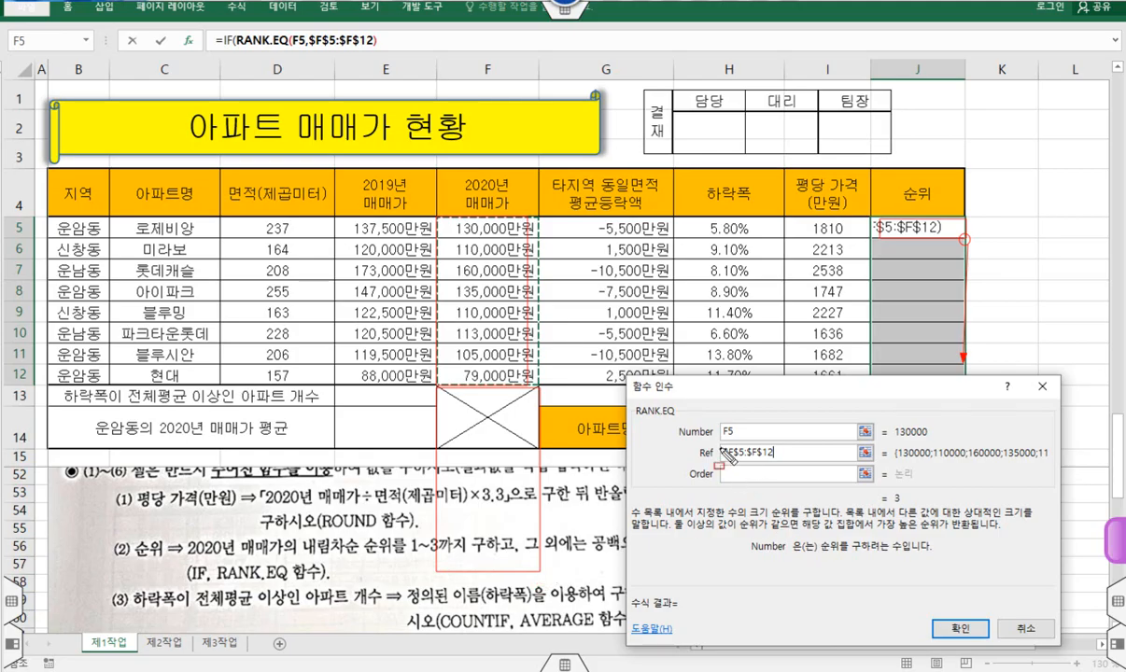
left_click_drag(715, 445, 775, 460)
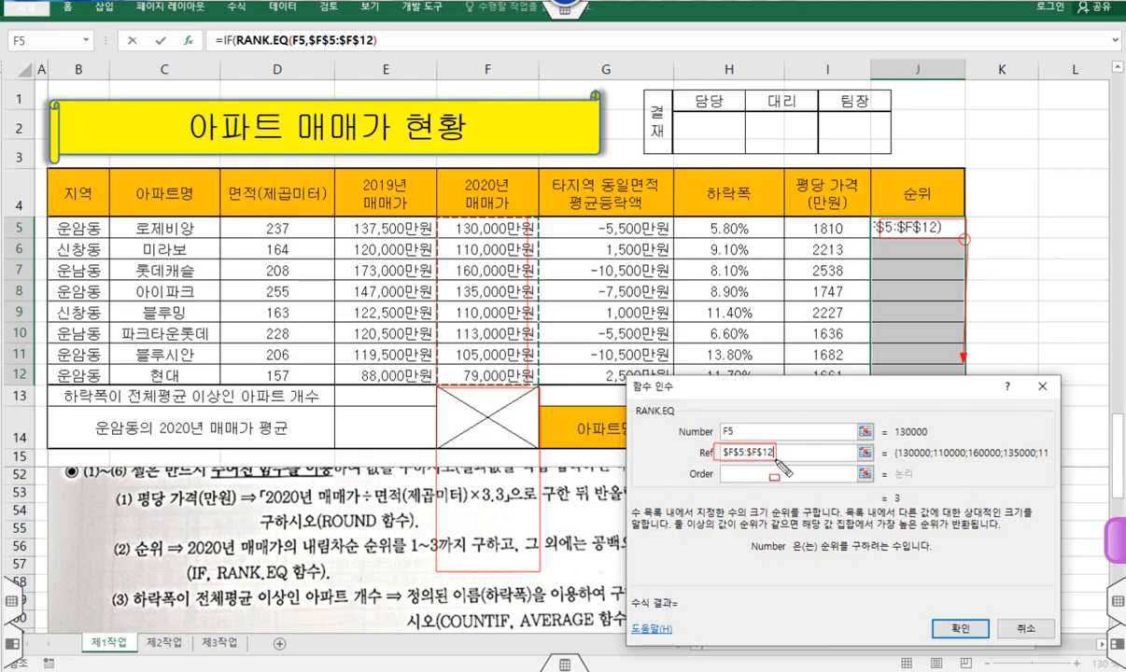
key("Escape")
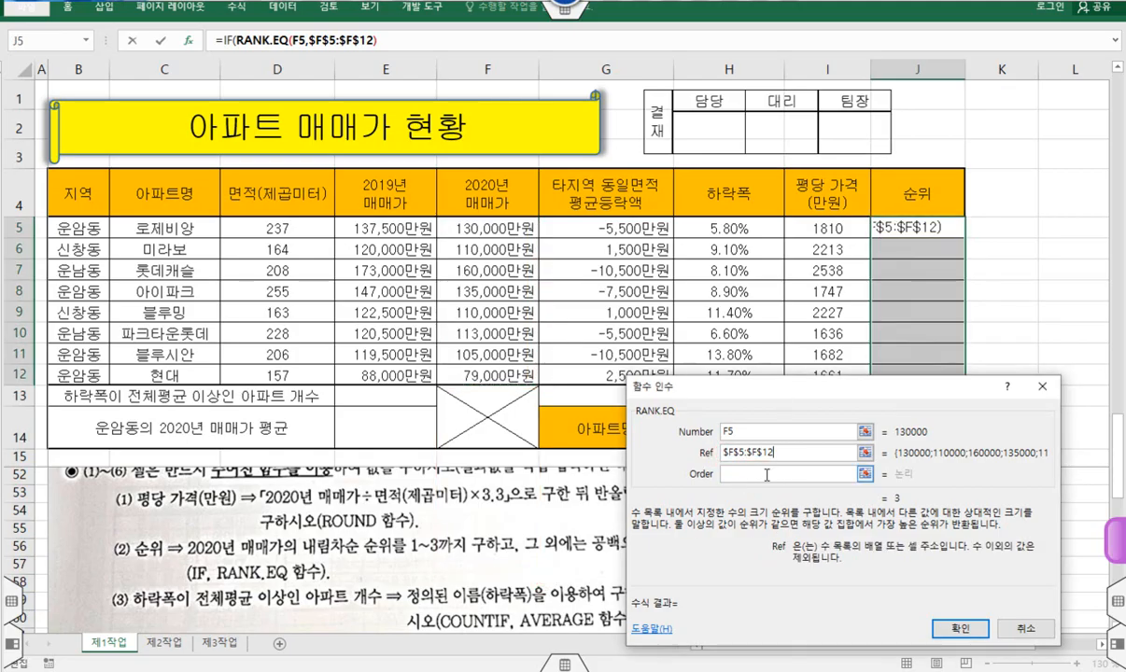
left_click(763, 476)
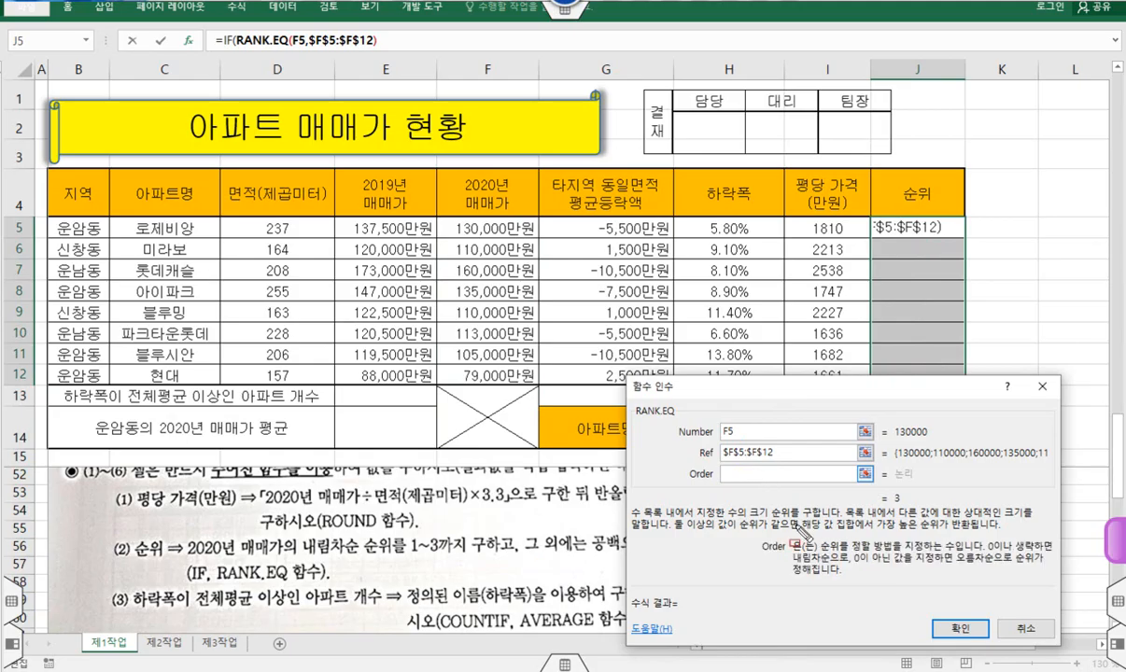
key("g")
left_click_drag(794, 556, 839, 567)
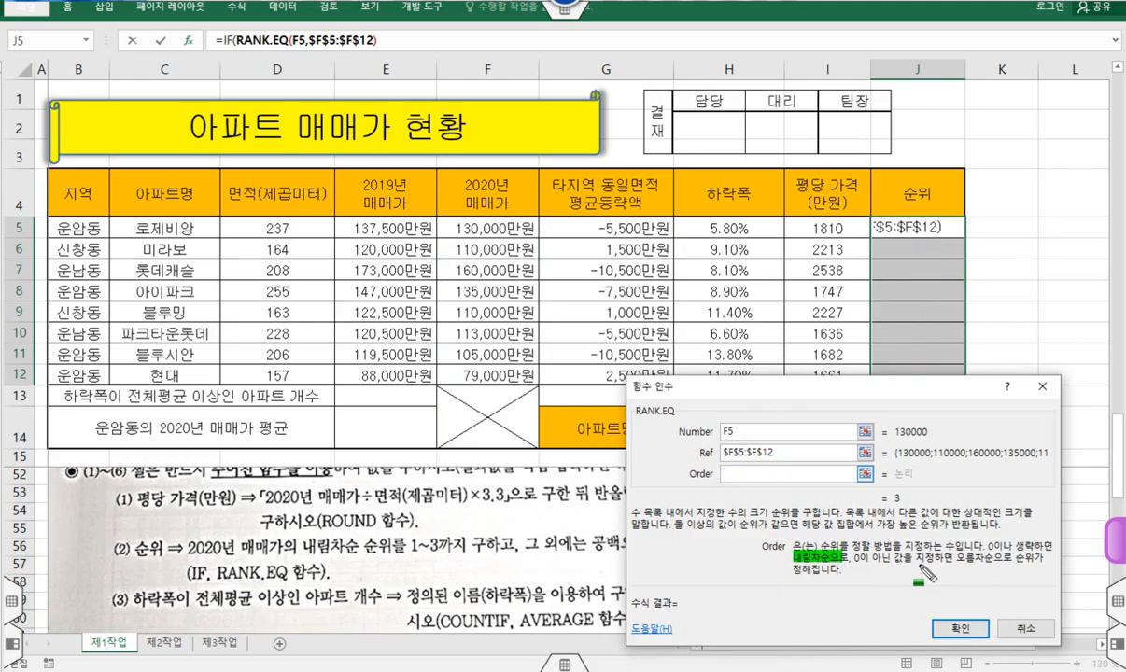
left_click_drag(980, 545, 1047, 548)
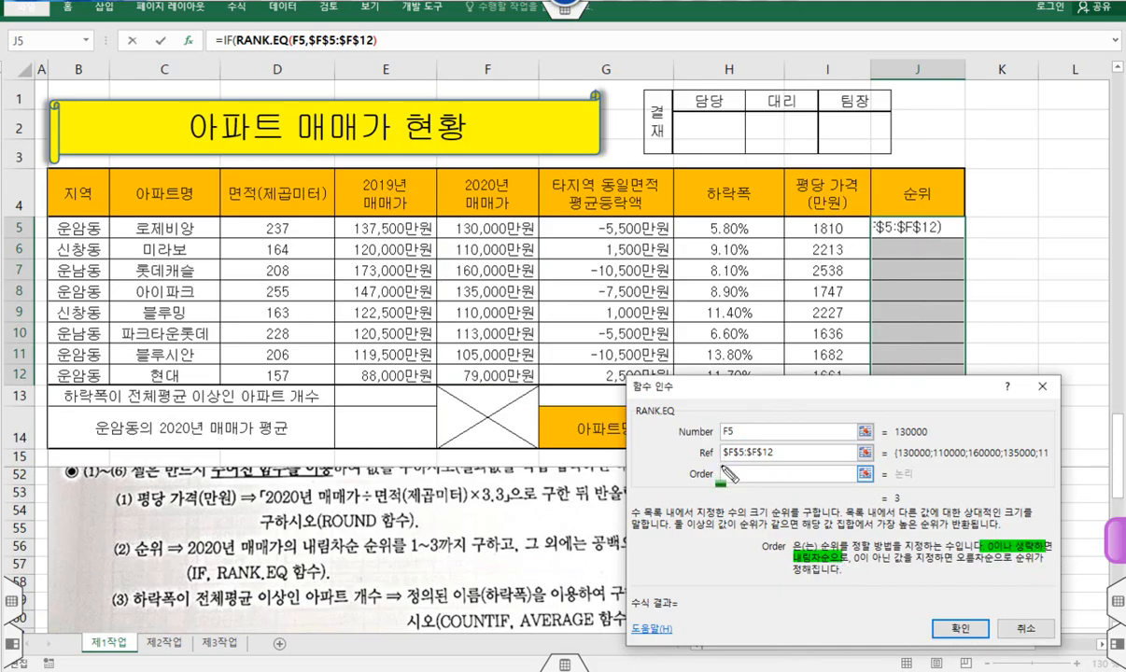
left_click_drag(723, 476, 827, 478)
key("Escape")
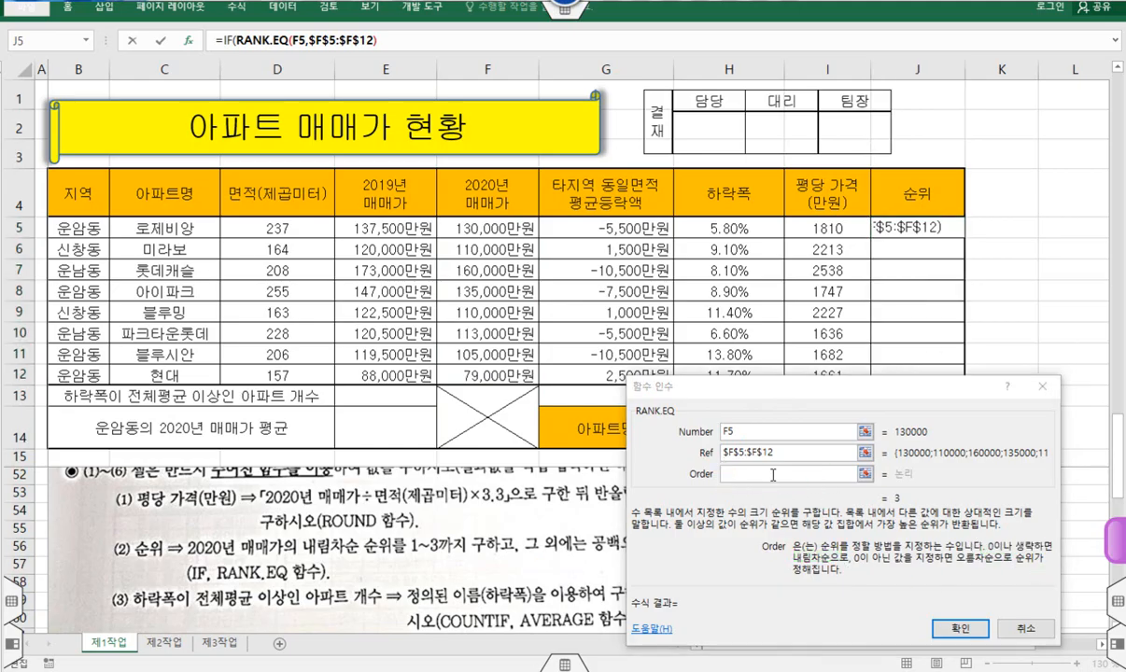
Step: Set the RANK.EQ Order argument to 0 for a descending ranking
left_click(772, 475)
type("0")
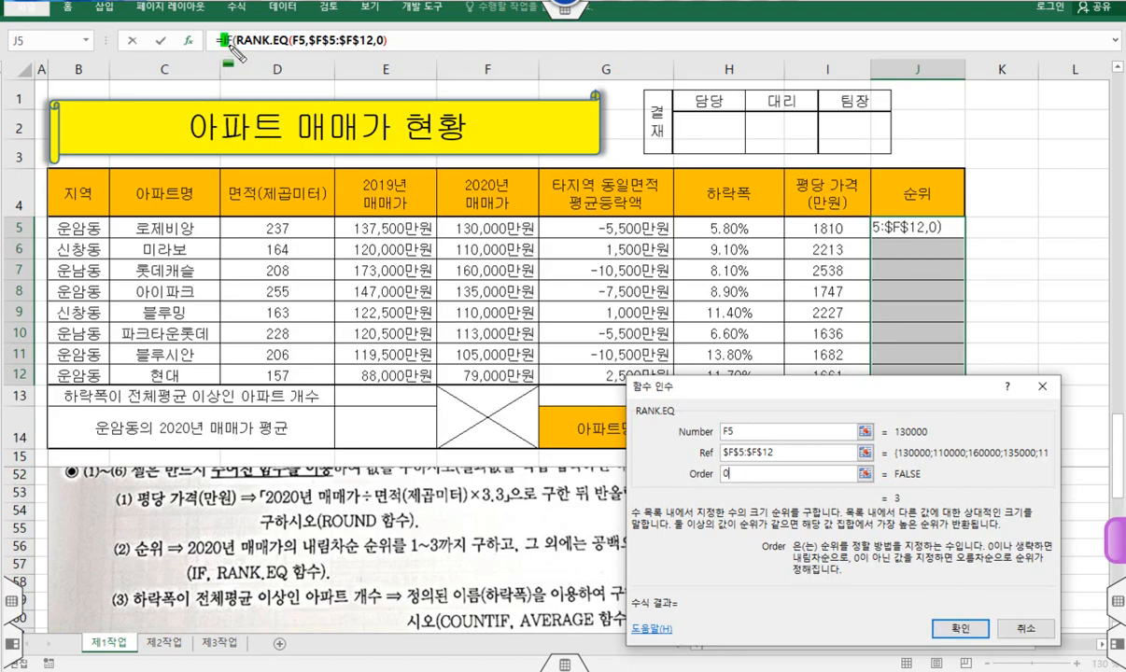
left_click_drag(250, 46, 384, 56)
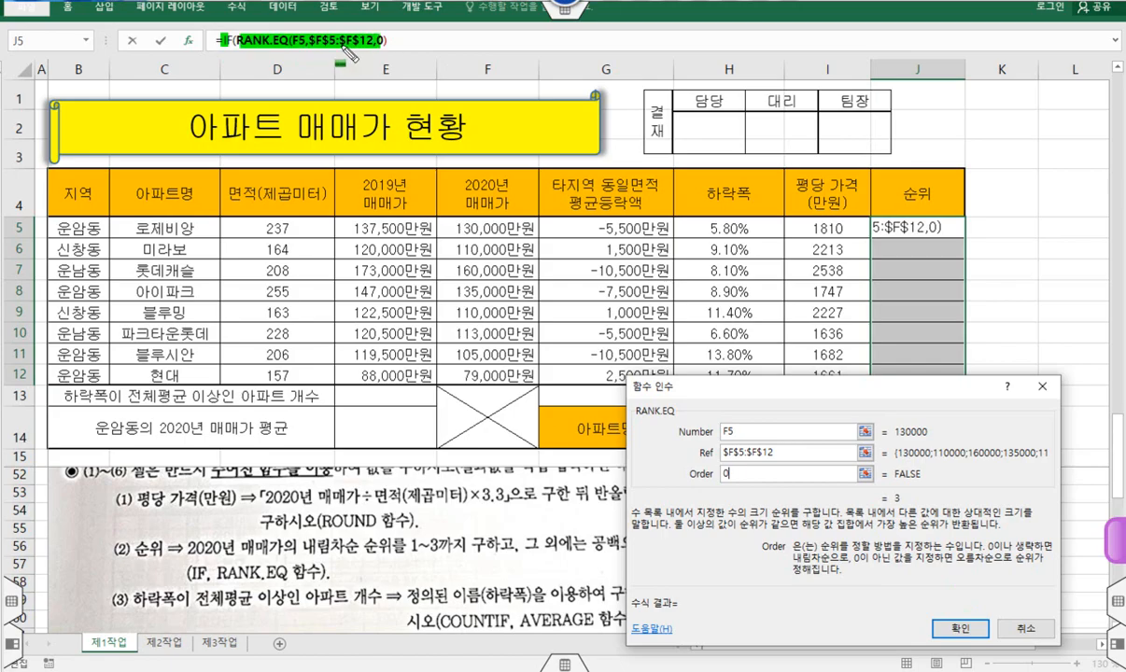
key("r")
left_click_drag(219, 34, 236, 47)
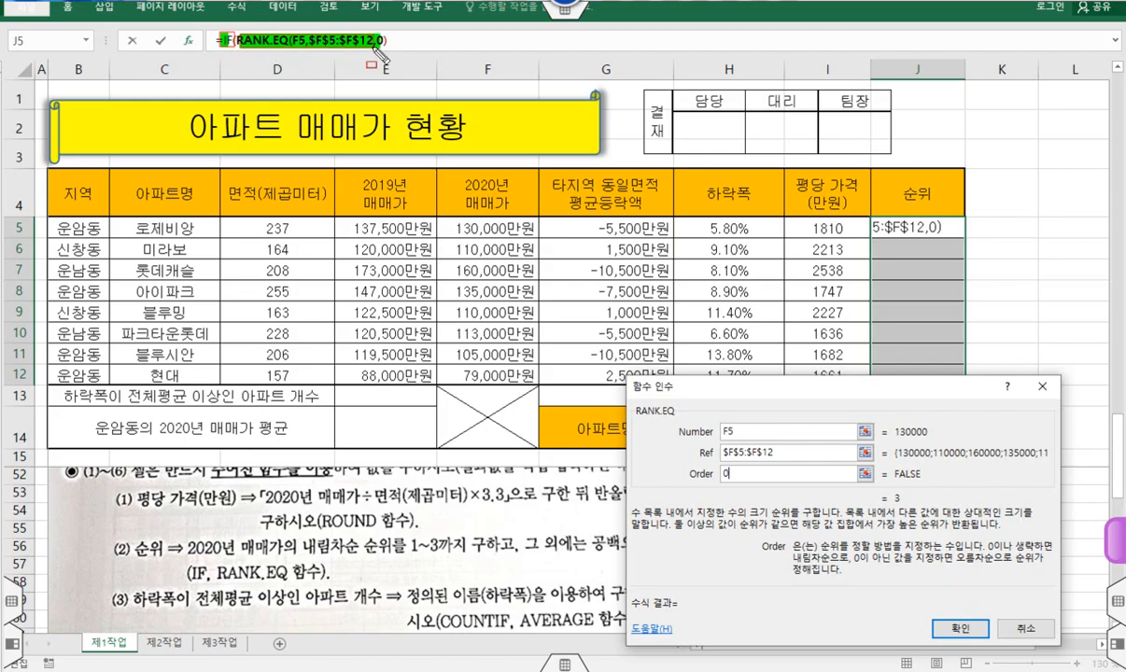
key("a")
left_click_drag(305, 102, 230, 43)
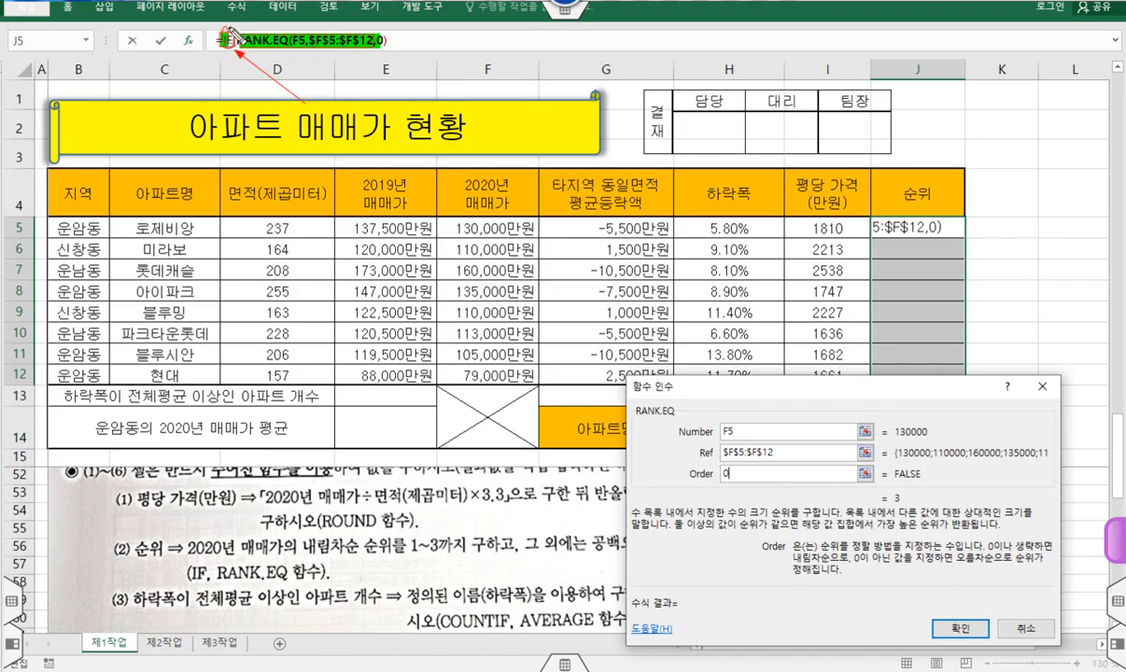
key("Escape")
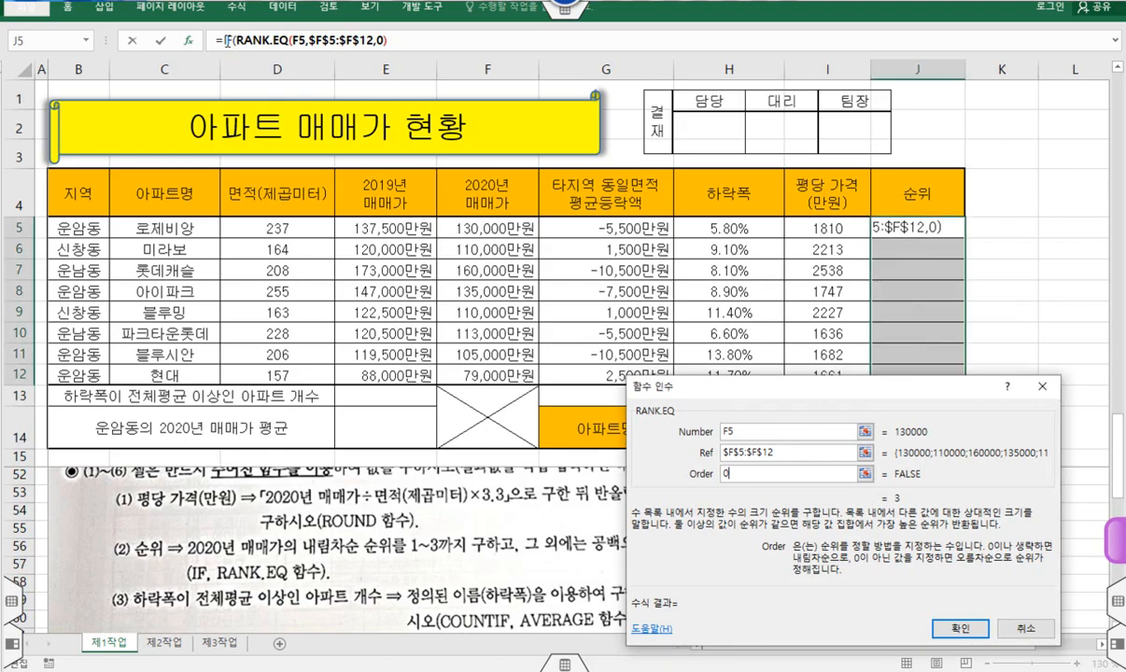
Step: Switch from the nested RANK.EQ arguments back to the arguments of the outer IF function
left_click(227, 41)
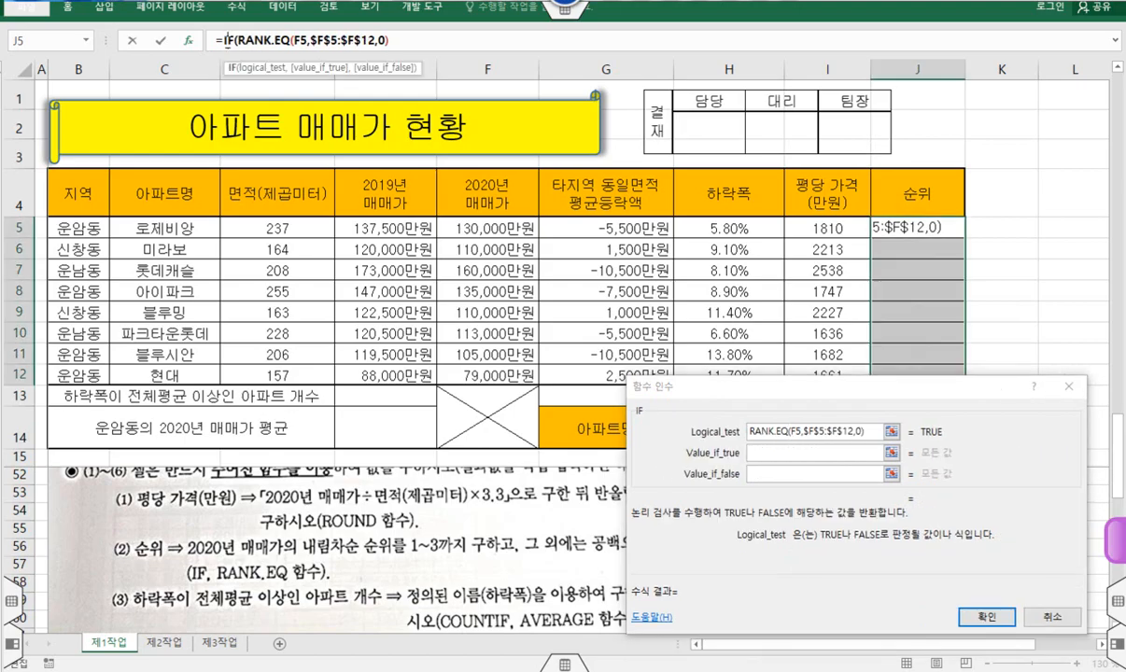
mouse_move(640, 403)
left_mouse_down()
mouse_move(638, 416)
mouse_move(642, 403)
left_mouse_up()
left_click_drag(749, 424, 864, 440)
key("Escape")
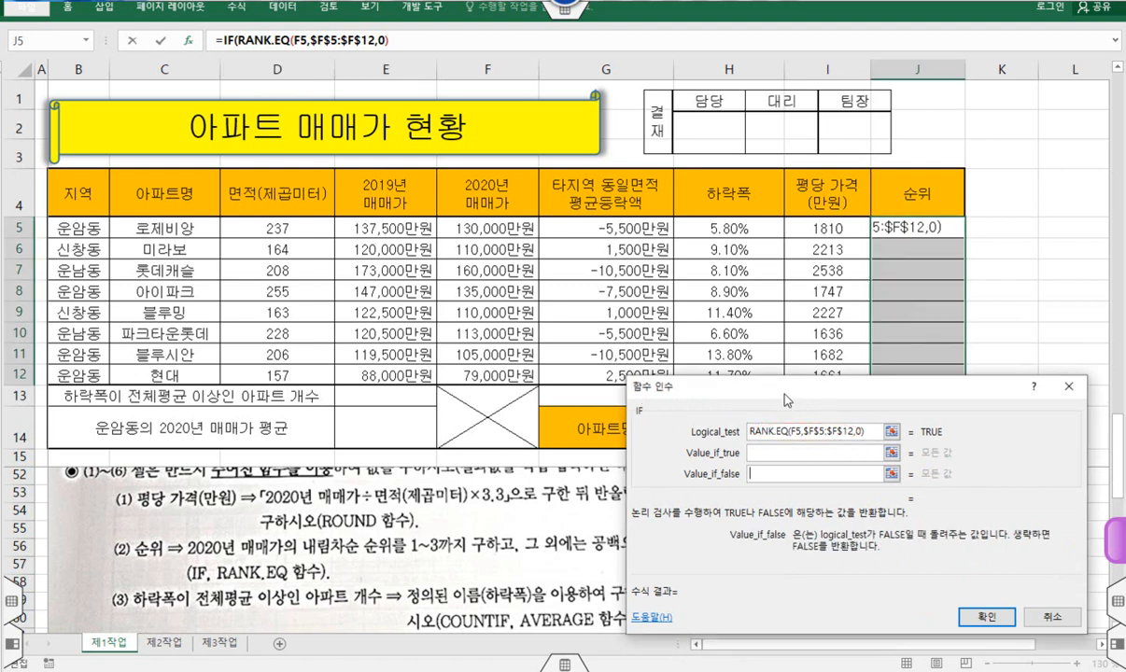
left_click(252, 40)
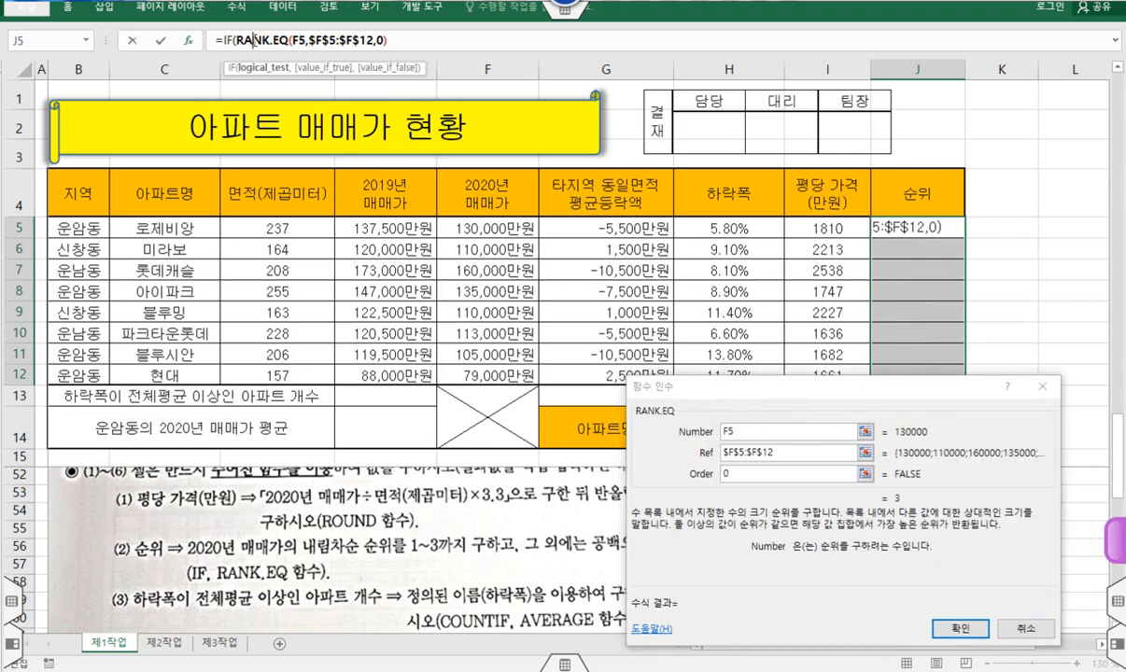
left_click(226, 41)
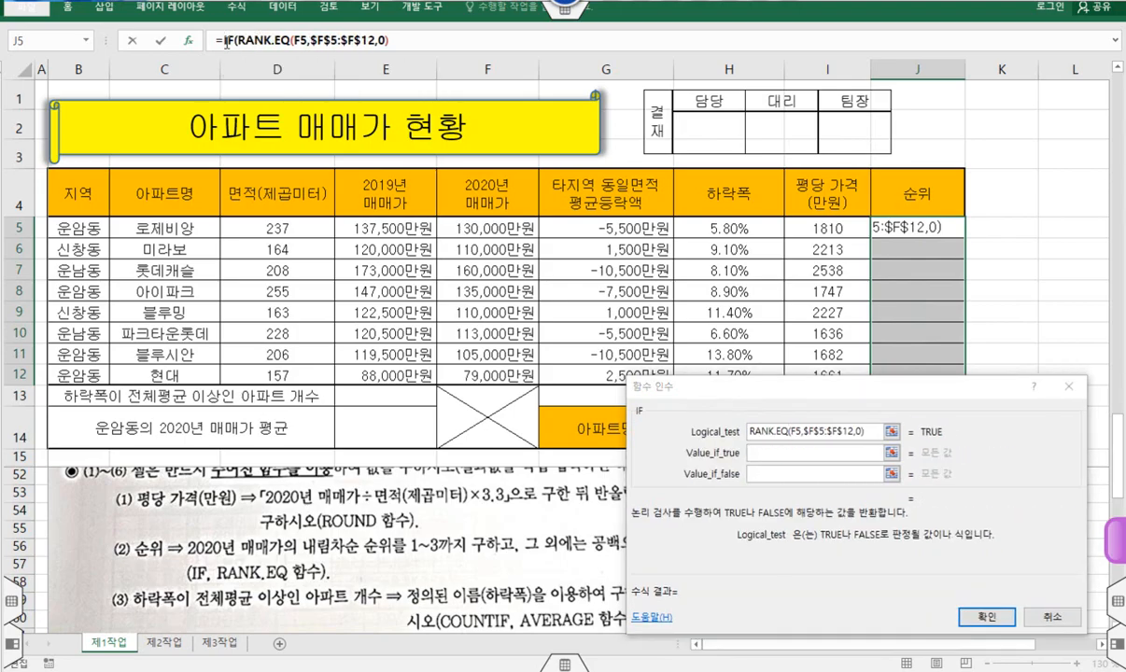
Step: Extend the IF Logical_test to RANK.EQ(F5,$F$5:$F$12,0) <= 3
left_click(774, 452)
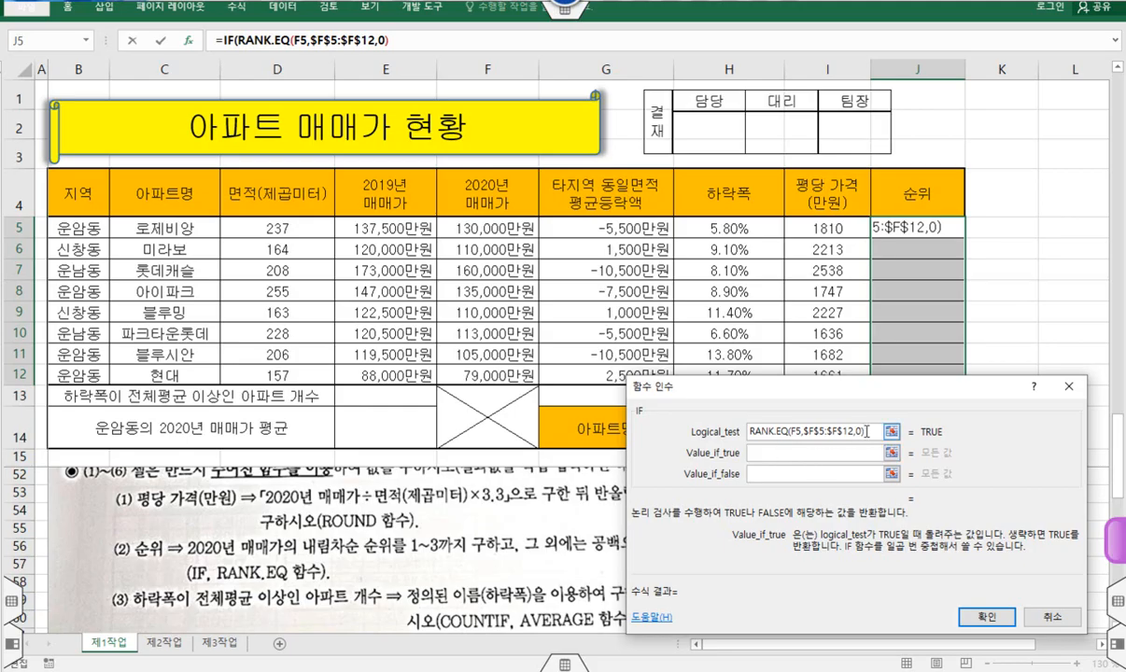
left_click_drag(867, 431, 696, 408)
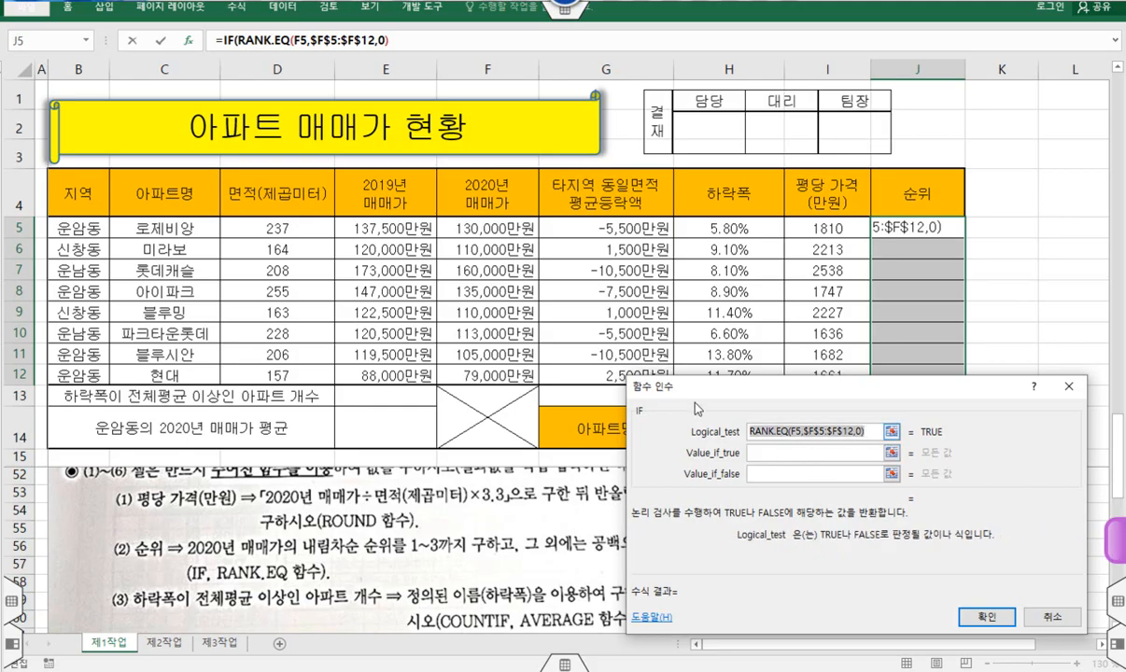
left_click(867, 433)
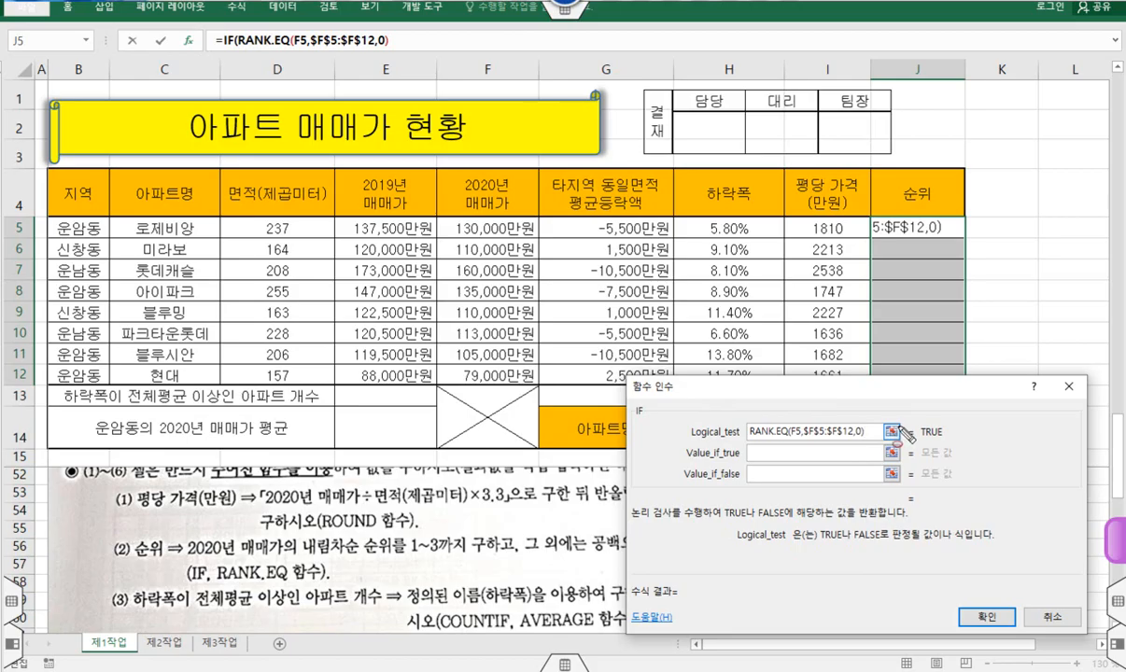
left_click_drag(926, 402, 901, 425)
key("Escape")
left_click(893, 432)
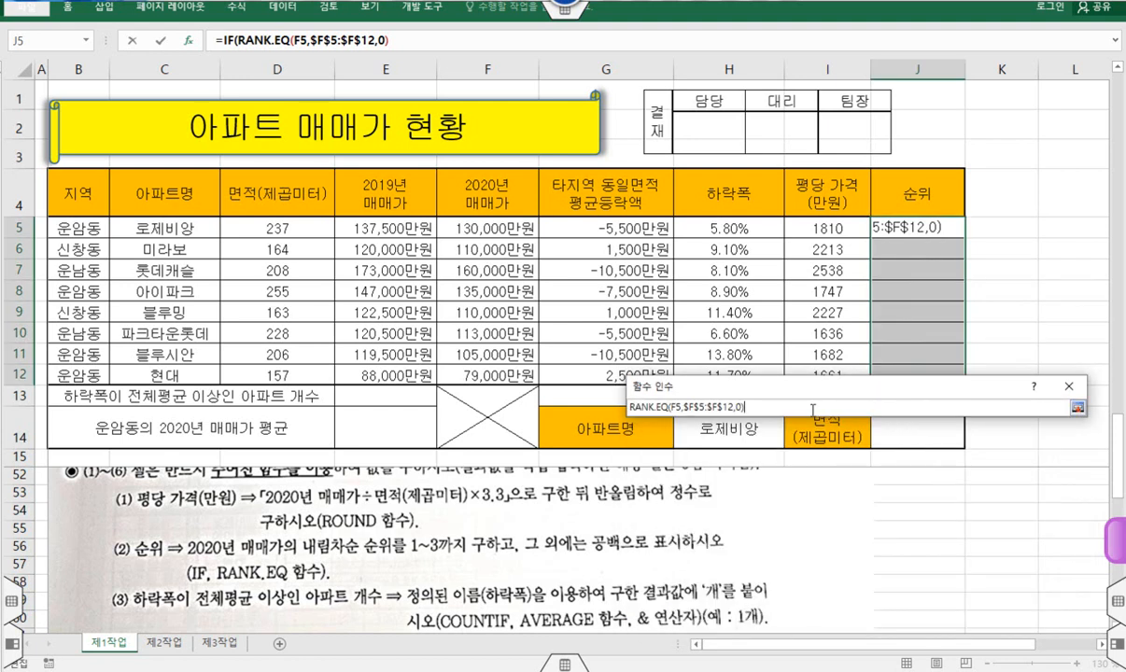
type("<")
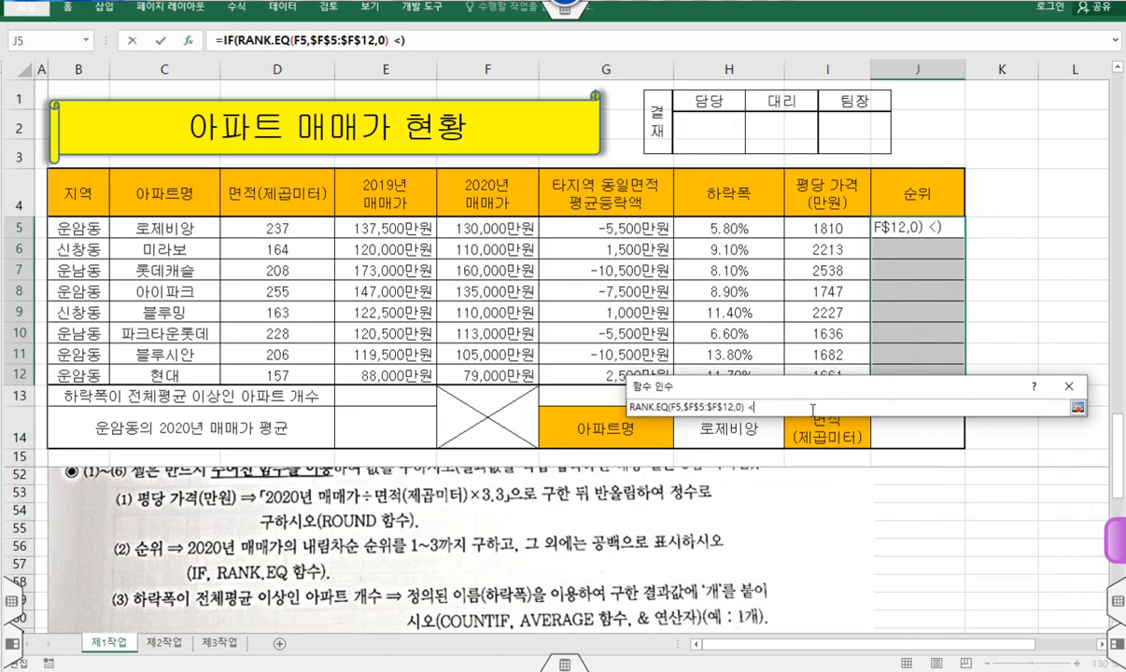
type("= 3")
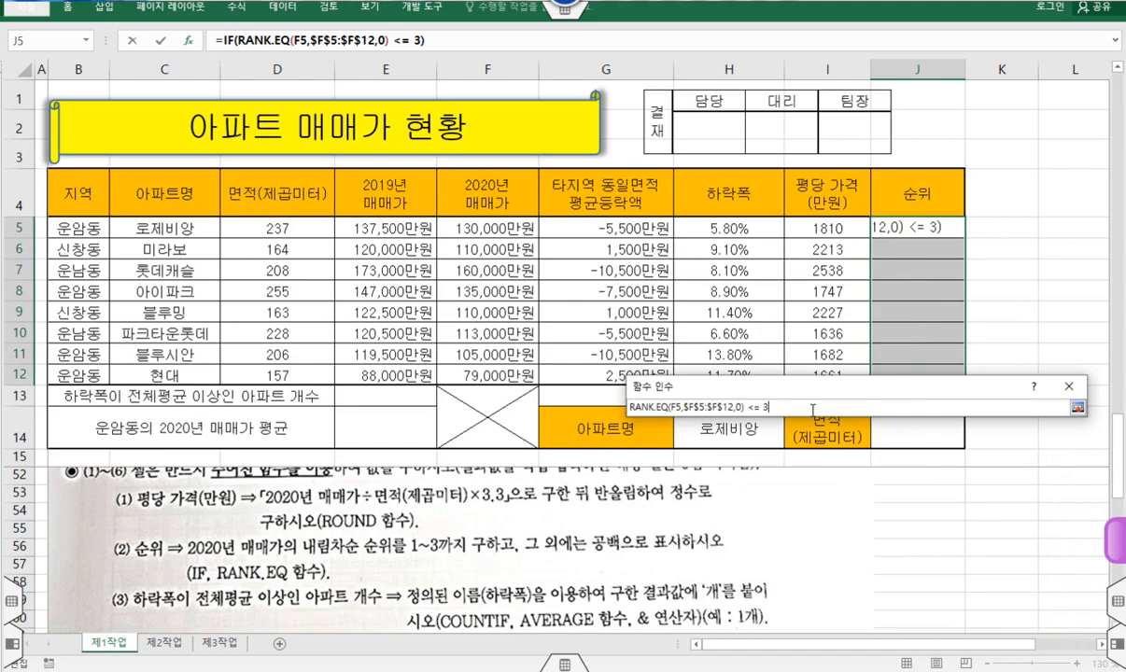
mouse_move(629, 400)
left_mouse_down()
mouse_move(767, 411)
mouse_move(758, 420)
left_mouse_up()
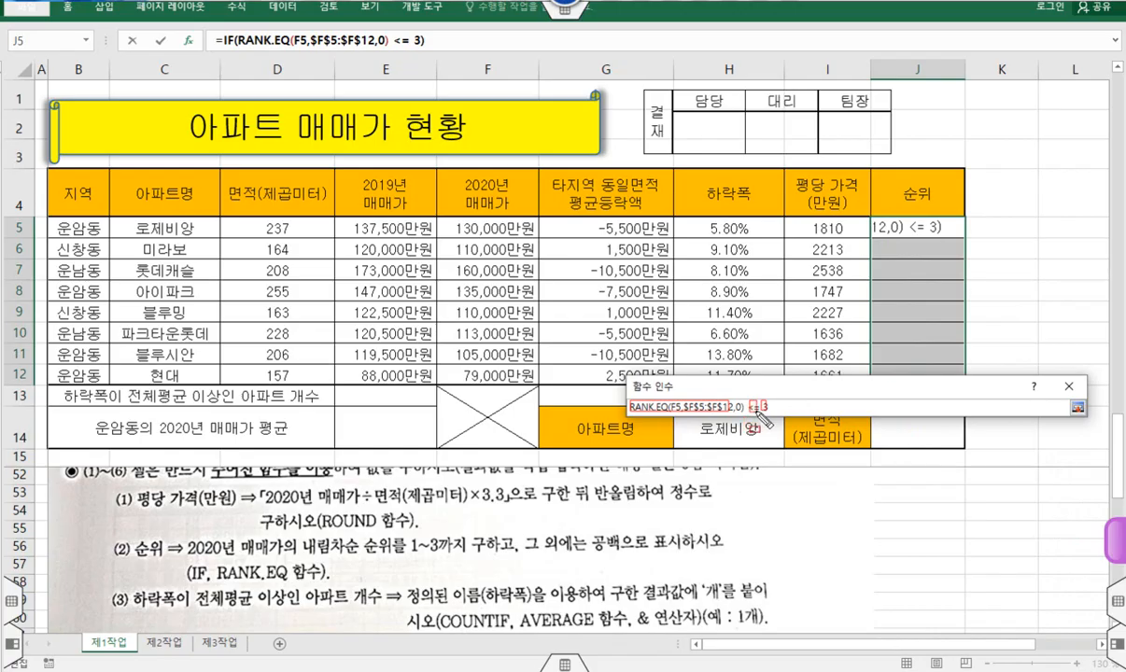
mouse_move(698, 384)
left_mouse_down()
mouse_move(677, 404)
mouse_move(737, 399)
left_mouse_up()
key("Escape")
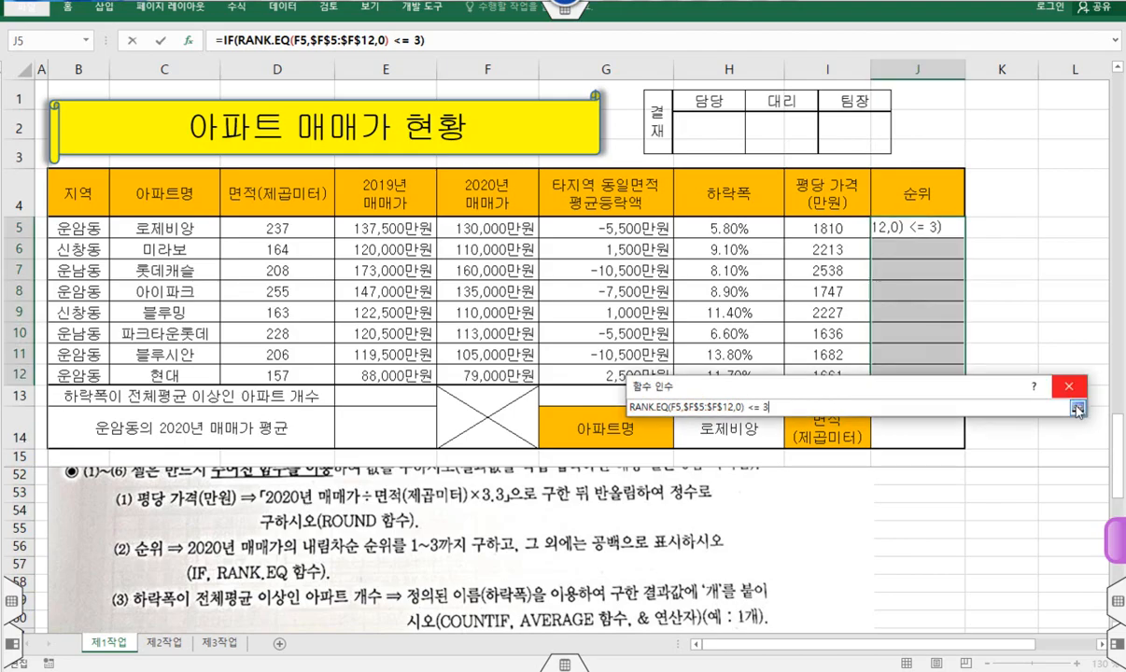
left_click(1077, 409)
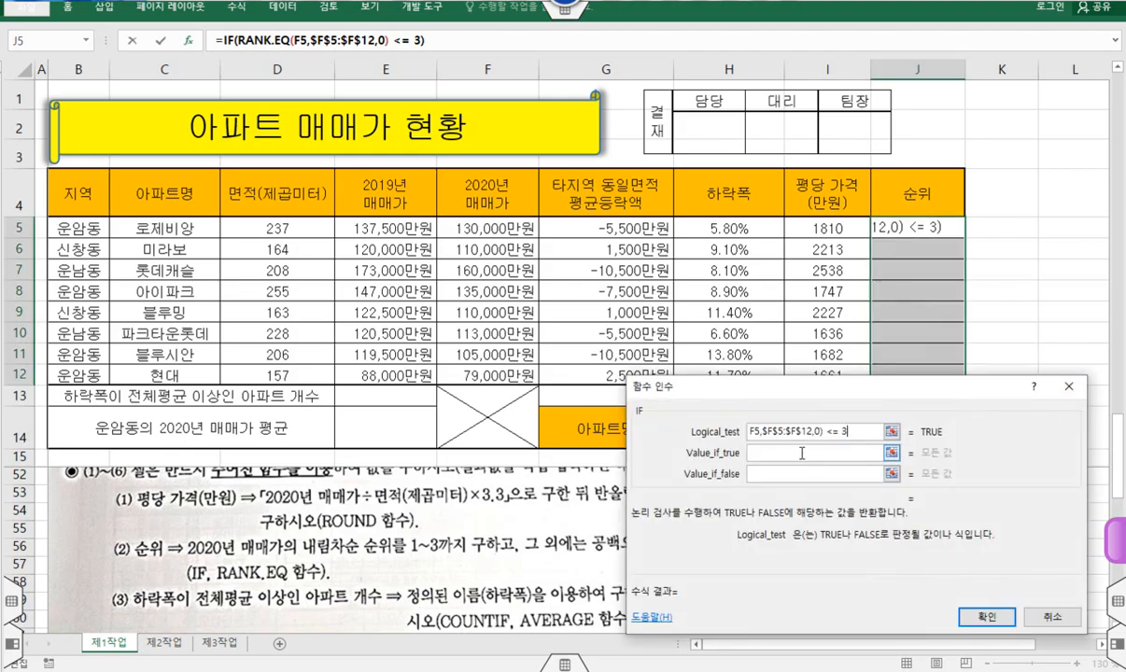
Step: Copy the RANK.EQ(F5,$F$5:$F$12,0) expression from Logical_test into the Value_if_true argument
left_click(801, 453)
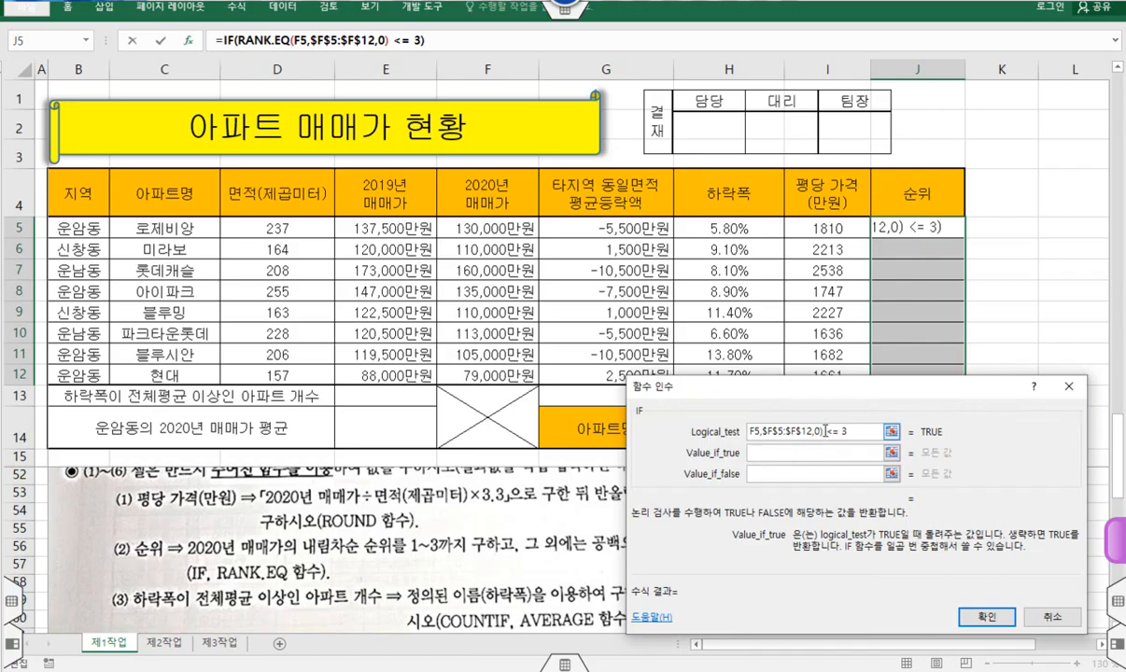
left_click(825, 432)
left_click_drag(824, 431, 739, 429)
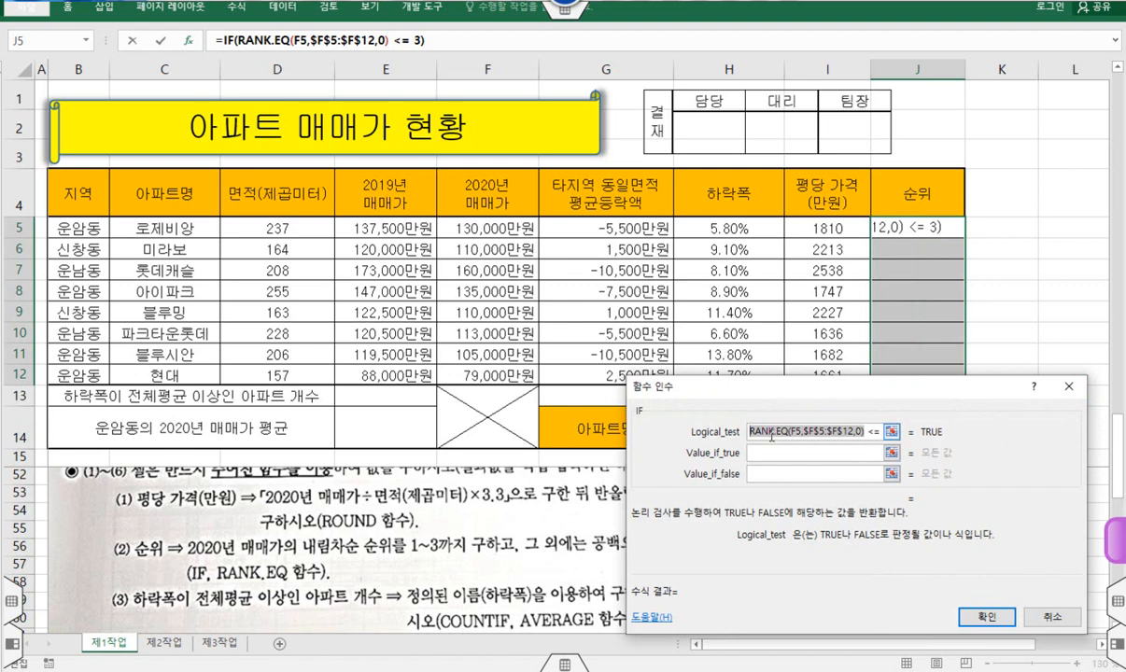
right_click(781, 432)
left_click(809, 467)
left_click(781, 450)
right_click(780, 451)
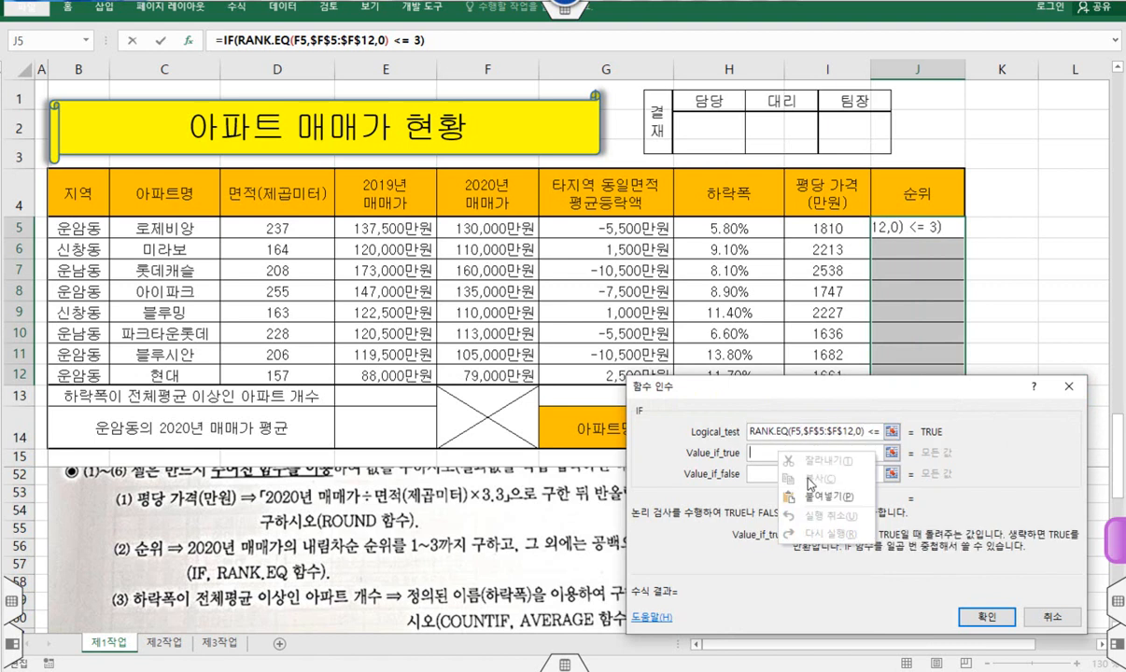
left_click(808, 500)
Step: Set Value_if_false to an empty string ("") and complete the IF formula in J5
left_click(798, 473)
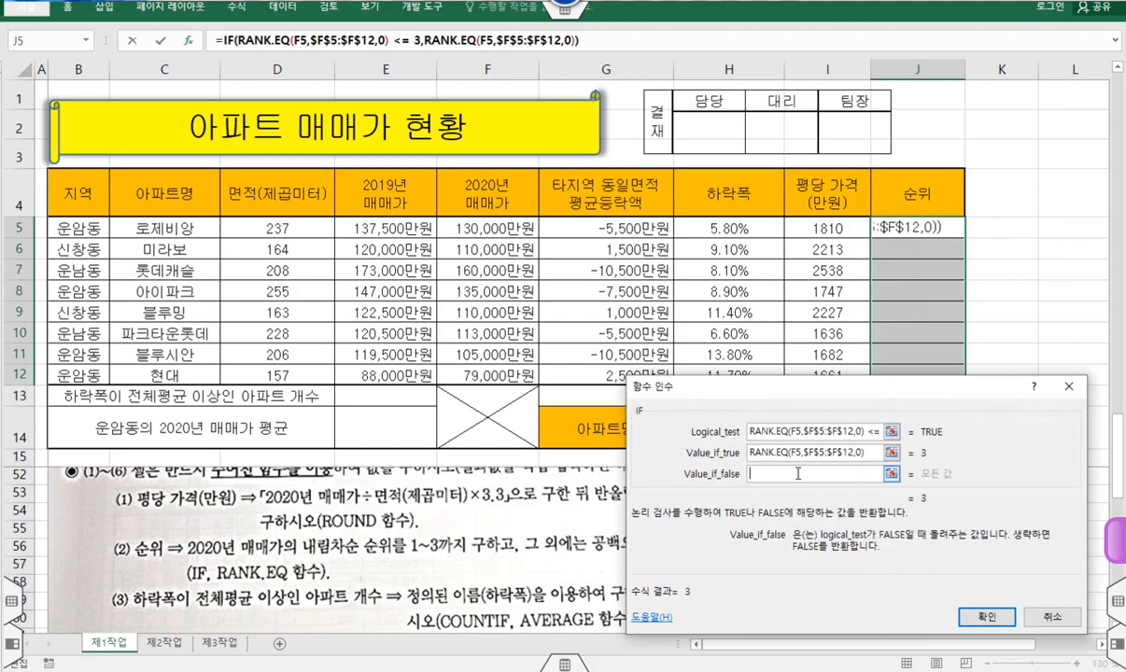
type("\"\"")
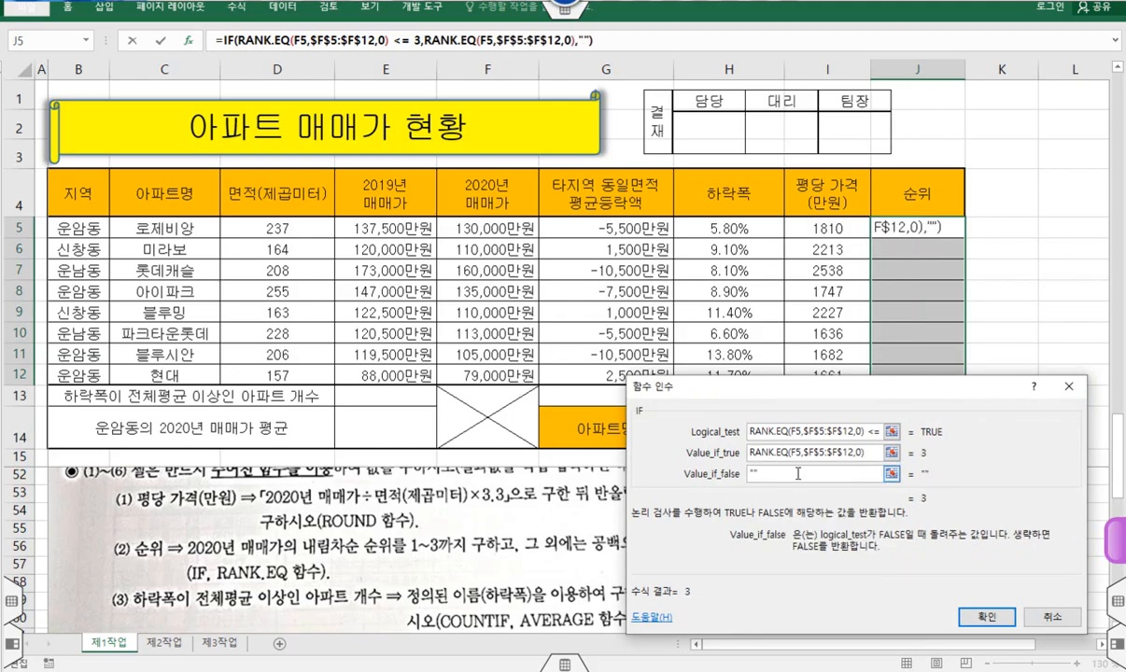
left_click(975, 617)
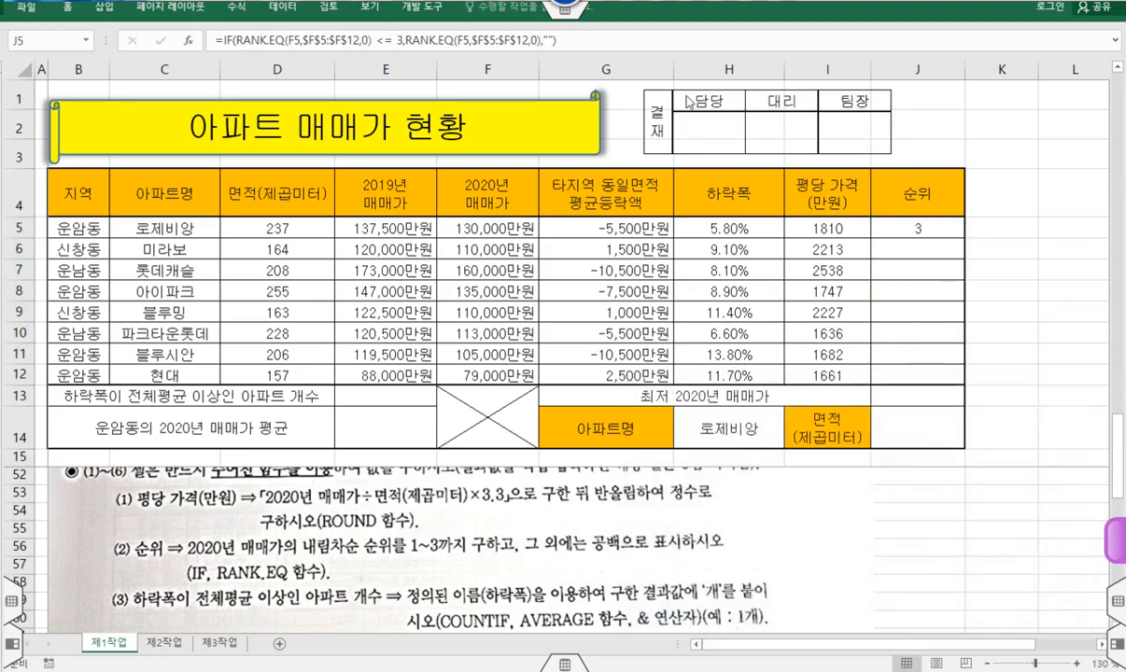
Step: Fill the IF and RANK.EQ formula from J5 into the whole 순위 range J5:J12
key("shift+Down")
key("shift+Down")
key("shift+Down")
key("shift+Down")
key("shift+Down")
key("shift+Down")
key("shift+Down")
left_click(574, 39)
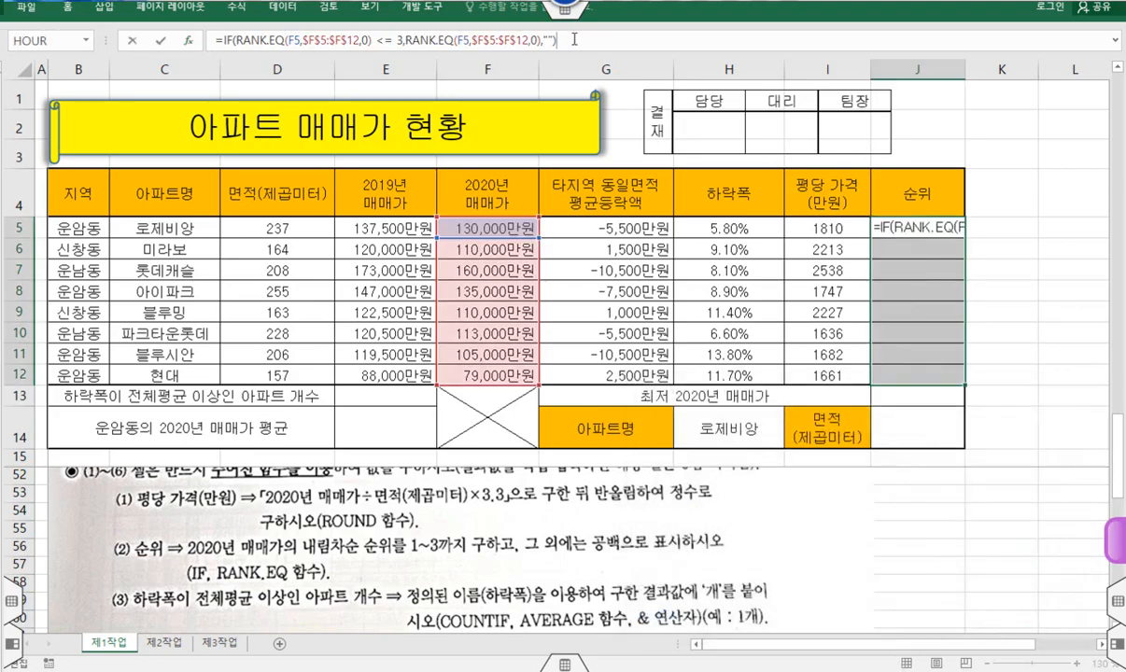
key("ctrl+Return")
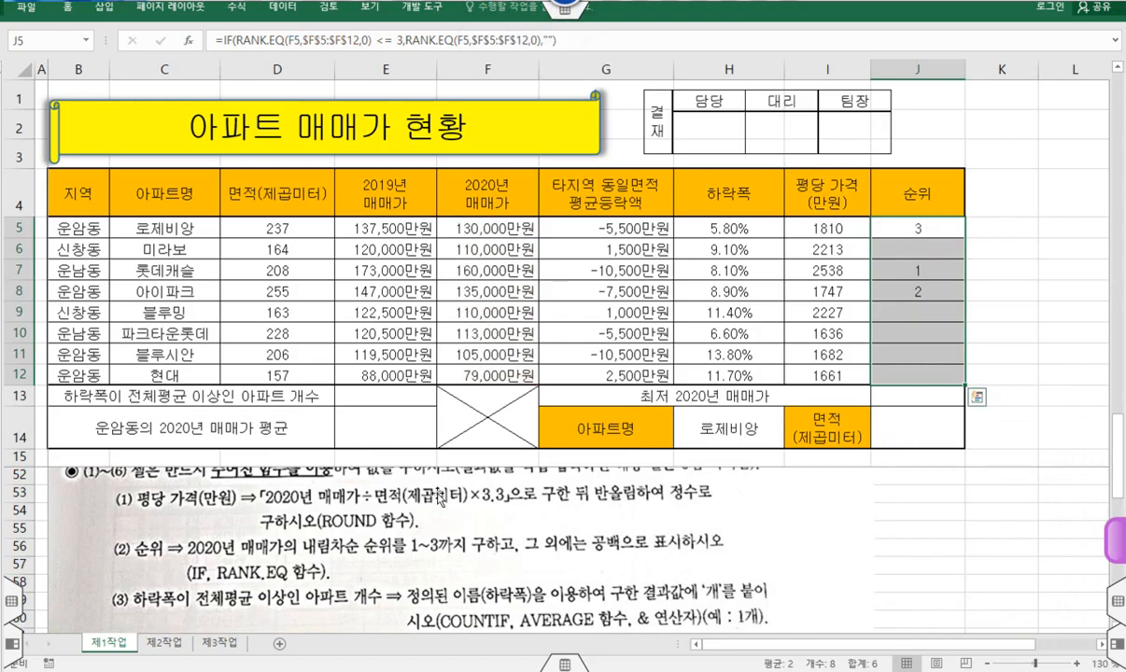
Step: Select cell E13 and examine how instruction (3) calls for COUNTIF, the defined name 하락폭, the overall average and the suffix 개
scroll(427, 500, "down", 1)
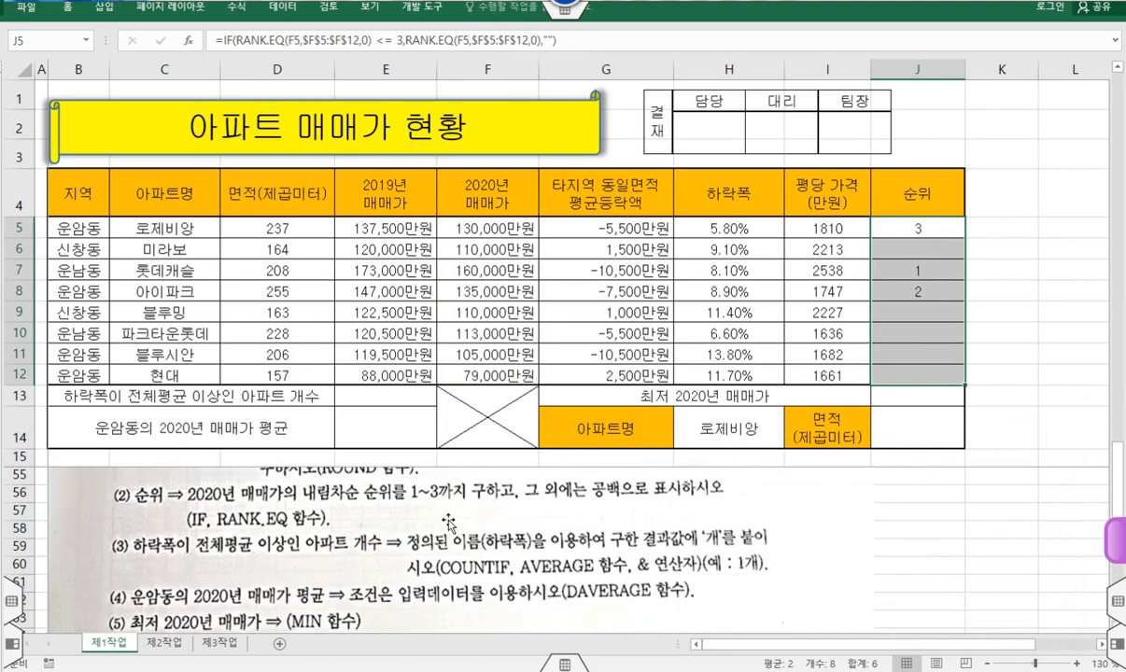
scroll(448, 521, "down", 1)
left_click(372, 395)
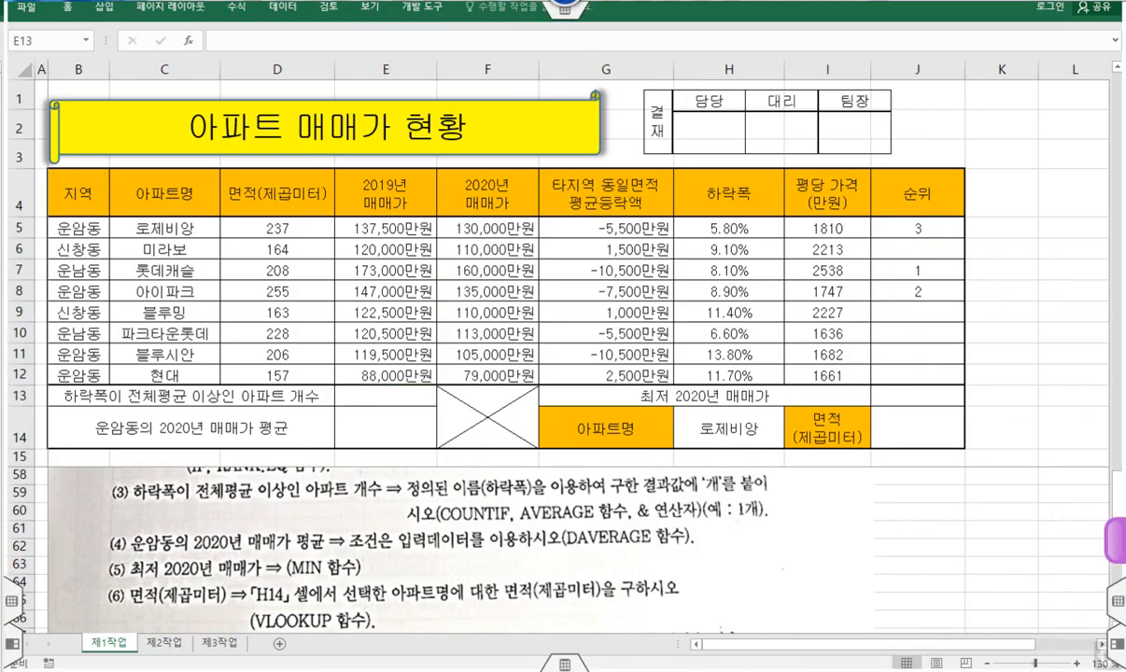
mouse_move(140, 490)
left_mouse_down()
mouse_move(254, 481)
mouse_move(195, 501)
left_mouse_up()
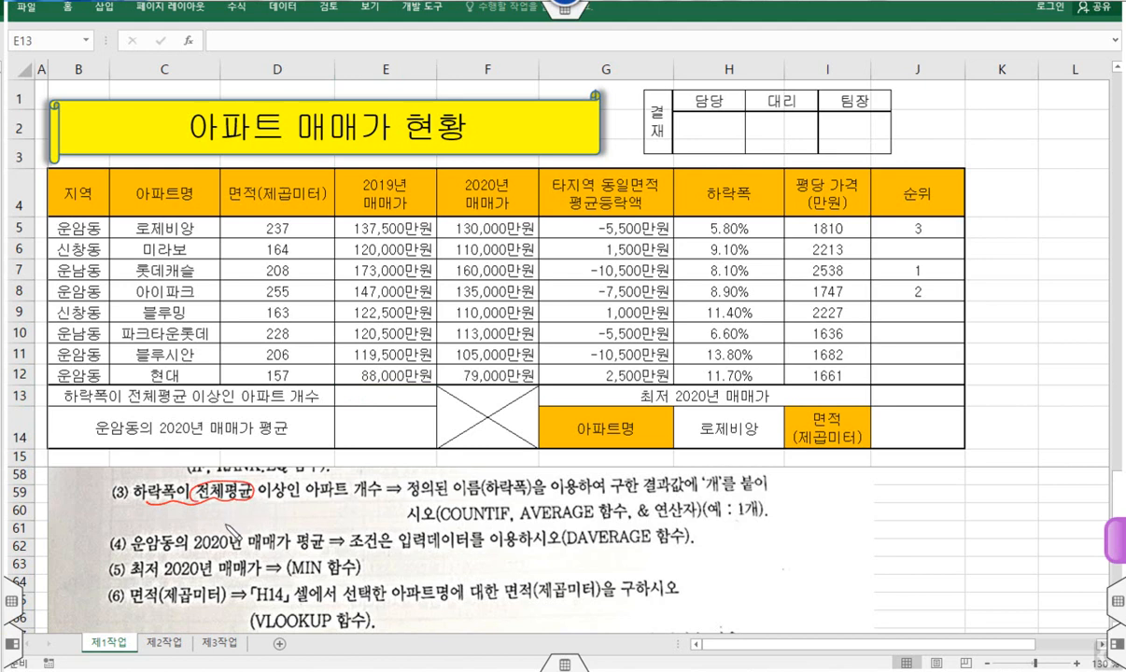
mouse_move(700, 182)
left_mouse_down()
mouse_move(728, 213)
mouse_move(738, 177)
left_mouse_up()
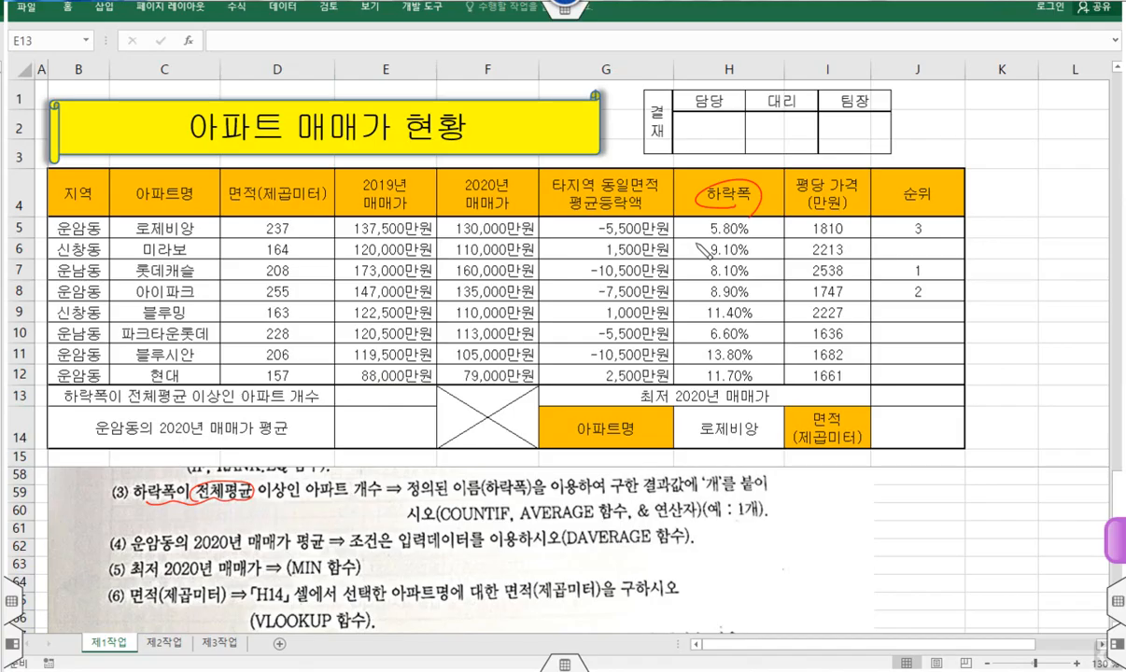
left_click_drag(245, 509, 362, 506)
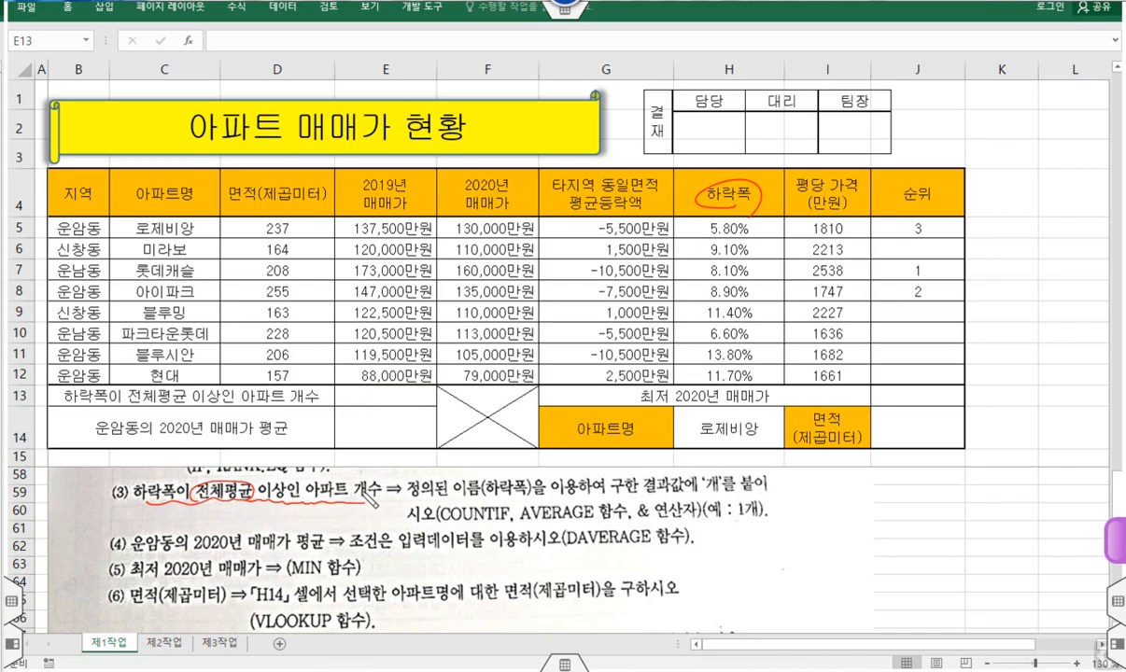
left_click_drag(410, 497, 456, 495)
left_click_drag(520, 475, 527, 495)
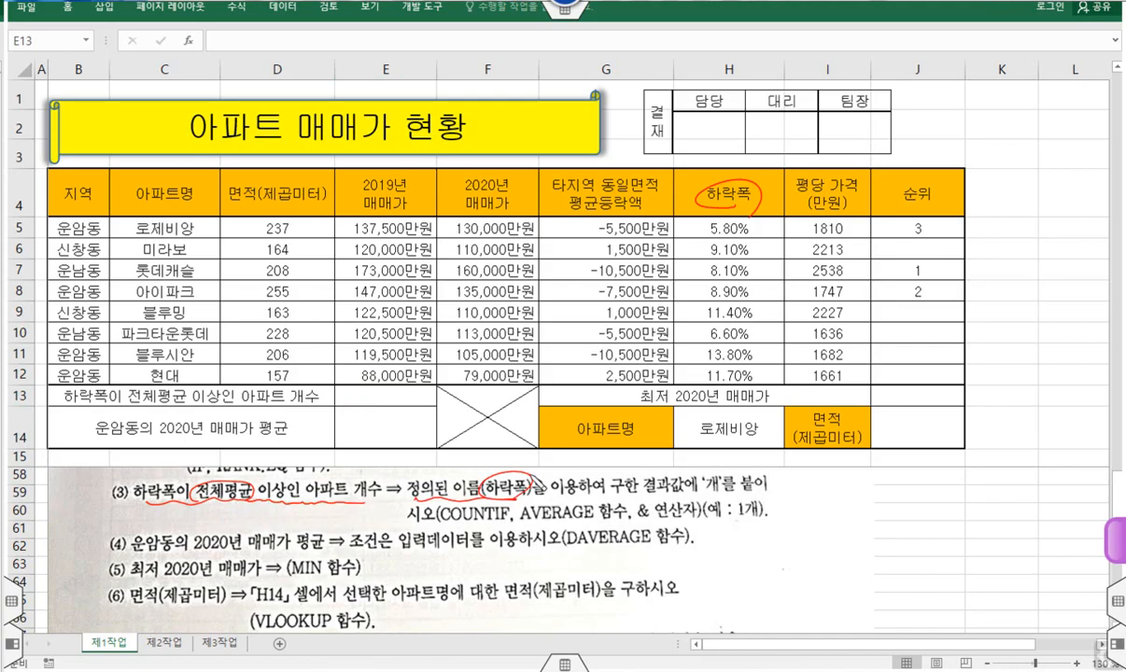
mouse_move(682, 228)
left_mouse_down()
mouse_move(709, 379)
mouse_move(766, 240)
mouse_move(684, 224)
left_mouse_up()
mouse_move(41, 30)
left_mouse_down()
mouse_move(72, 46)
mouse_move(105, 39)
left_mouse_up()
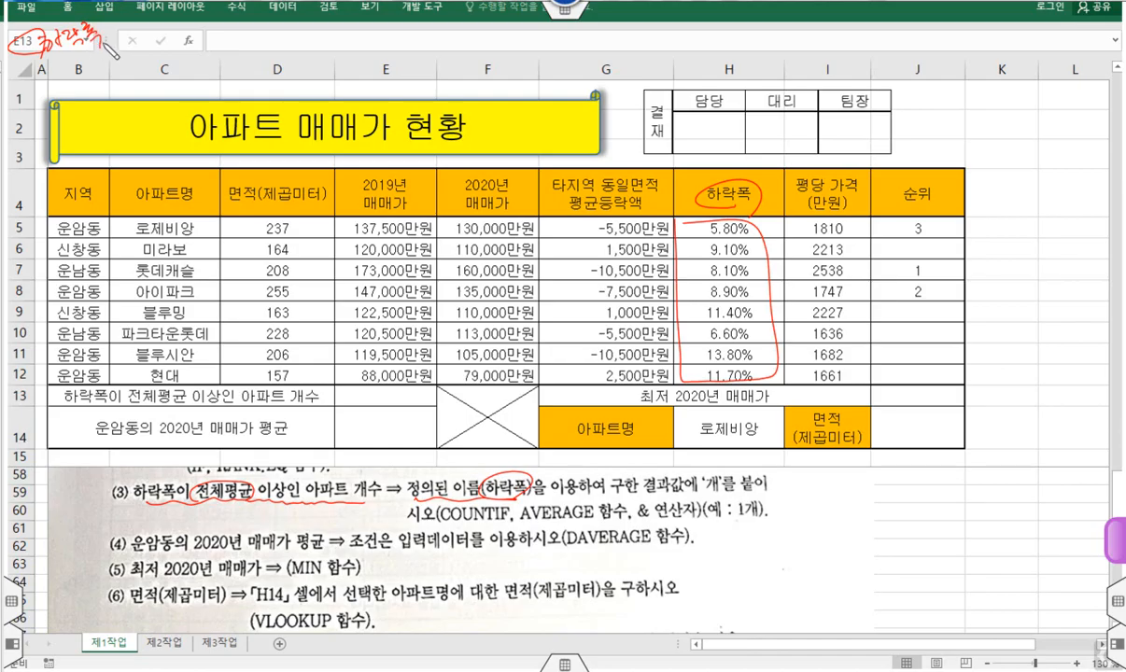
left_click_drag(581, 496, 736, 502)
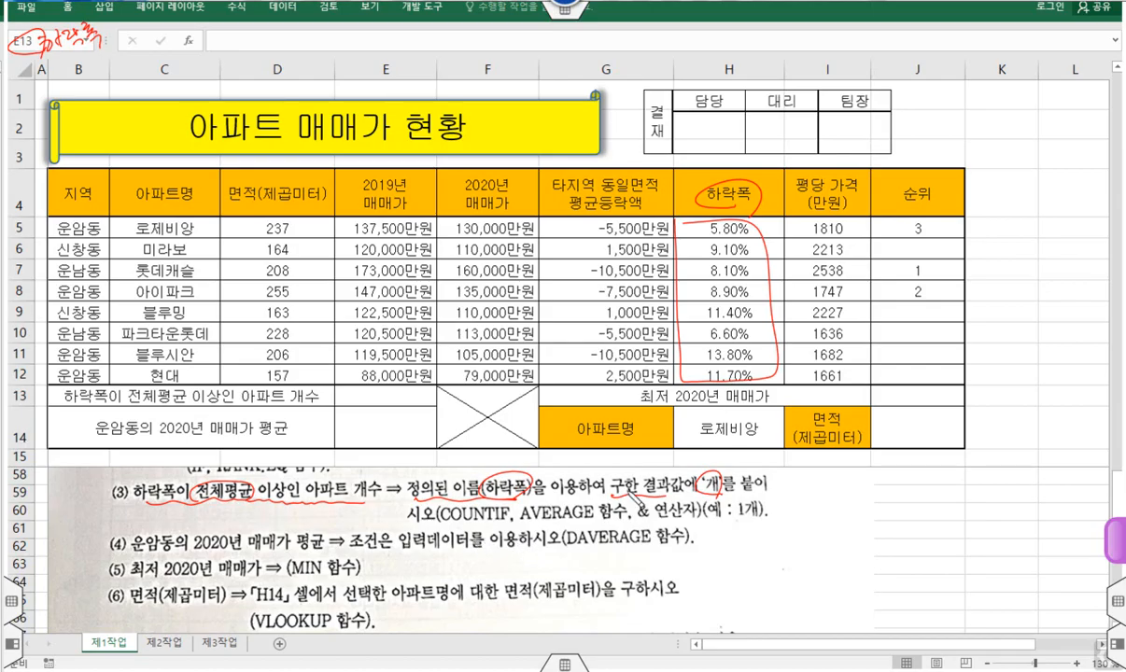
left_click_drag(444, 520, 493, 521)
mouse_move(355, 469)
left_mouse_down()
mouse_move(338, 483)
mouse_move(385, 460)
mouse_move(435, 446)
mouse_move(437, 456)
mouse_move(451, 438)
mouse_move(454, 457)
left_mouse_up()
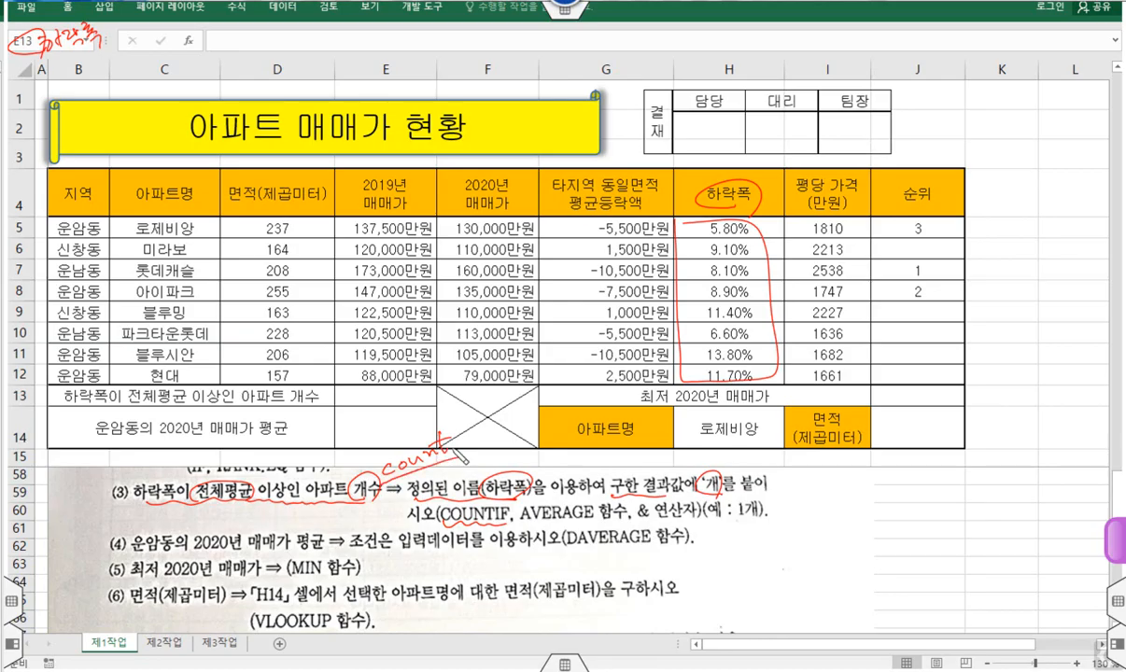
Step: Examine how instruction (3) combines the COUNTIF and AVERAGE functions with the & operator to count apartments at or above the overall average
mouse_move(200, 502)
left_mouse_down()
mouse_move(265, 498)
mouse_move(232, 471)
mouse_move(260, 460)
left_mouse_up()
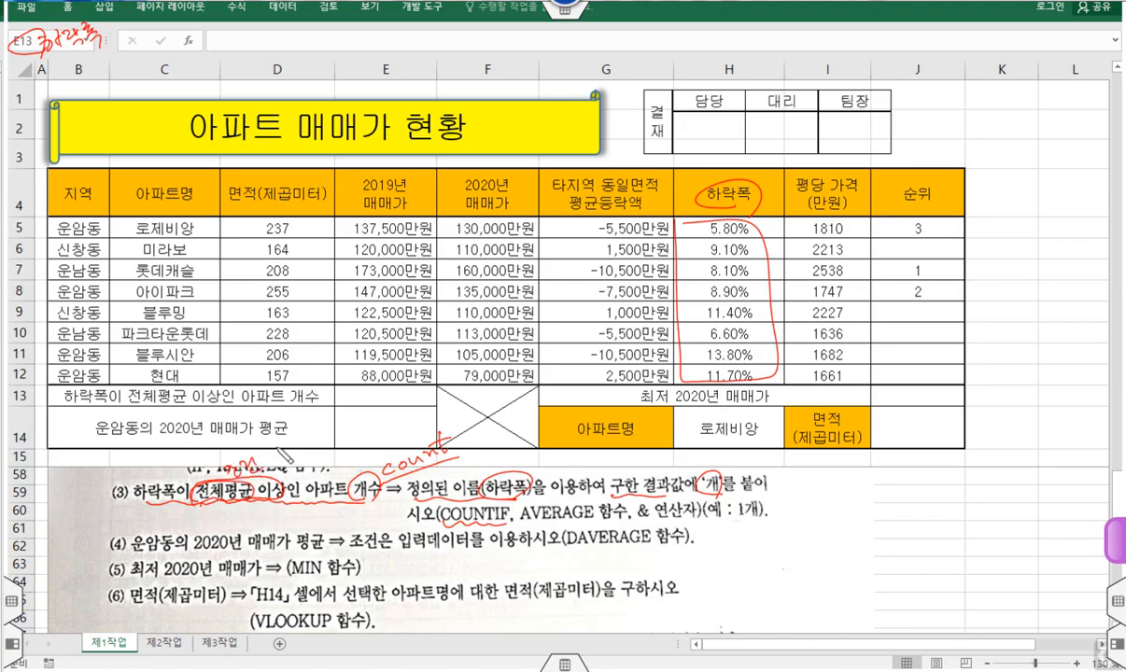
mouse_move(435, 422)
left_mouse_down()
mouse_move(438, 439)
mouse_move(450, 393)
mouse_move(462, 410)
left_mouse_up()
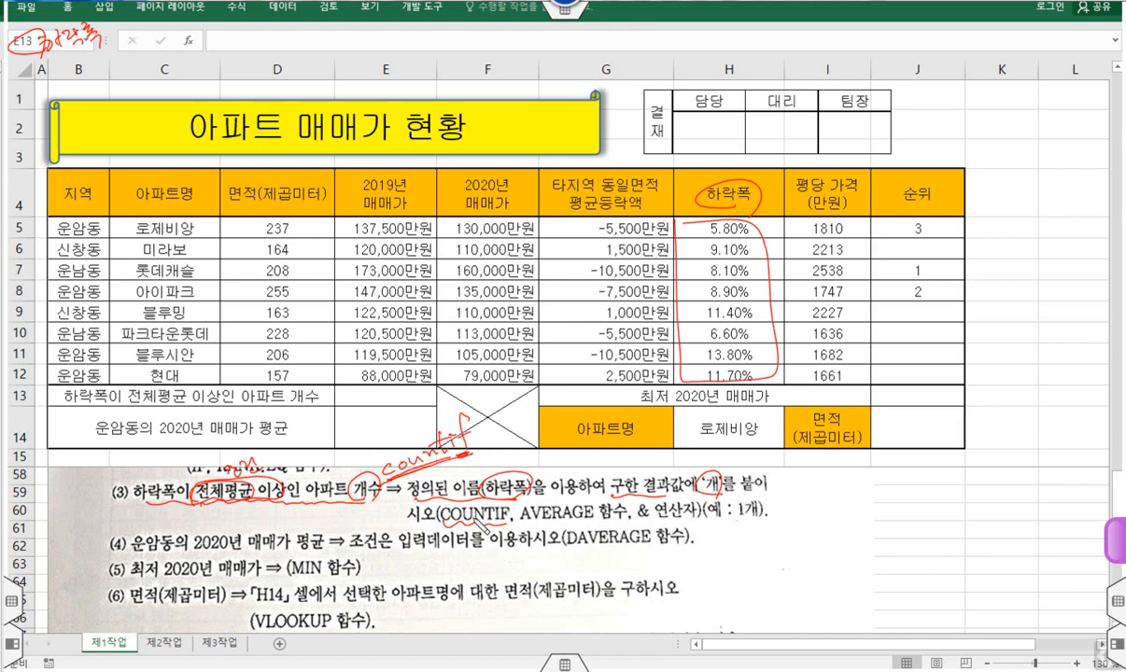
mouse_move(522, 514)
left_mouse_down()
mouse_move(578, 522)
mouse_move(533, 497)
mouse_move(521, 513)
left_mouse_up()
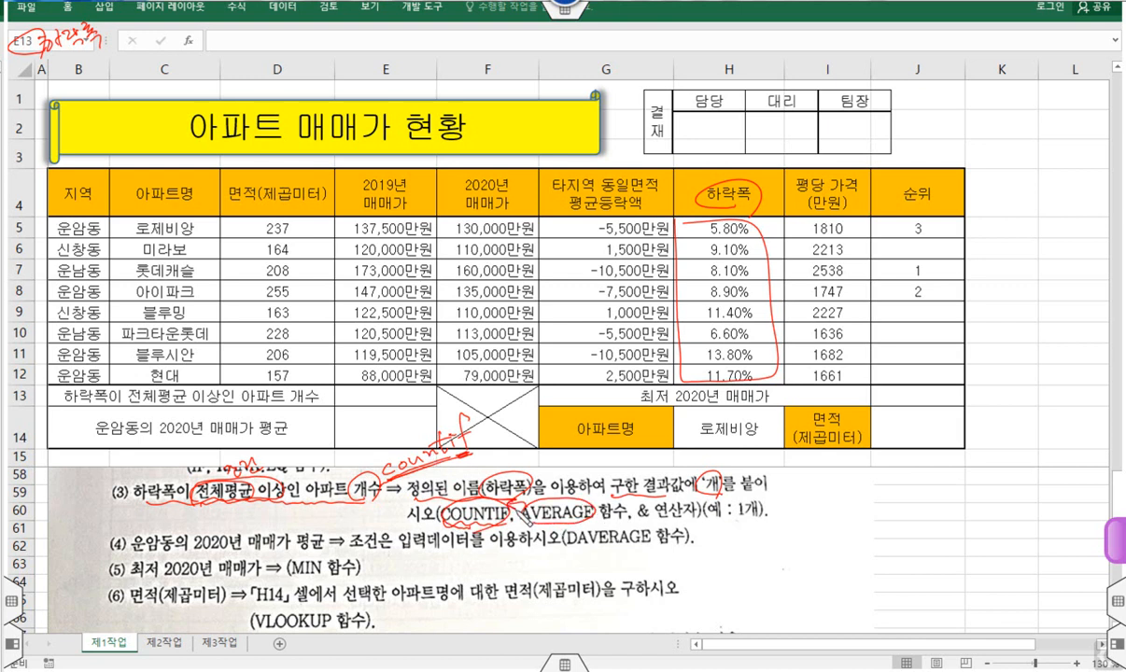
left_click_drag(592, 514, 474, 551)
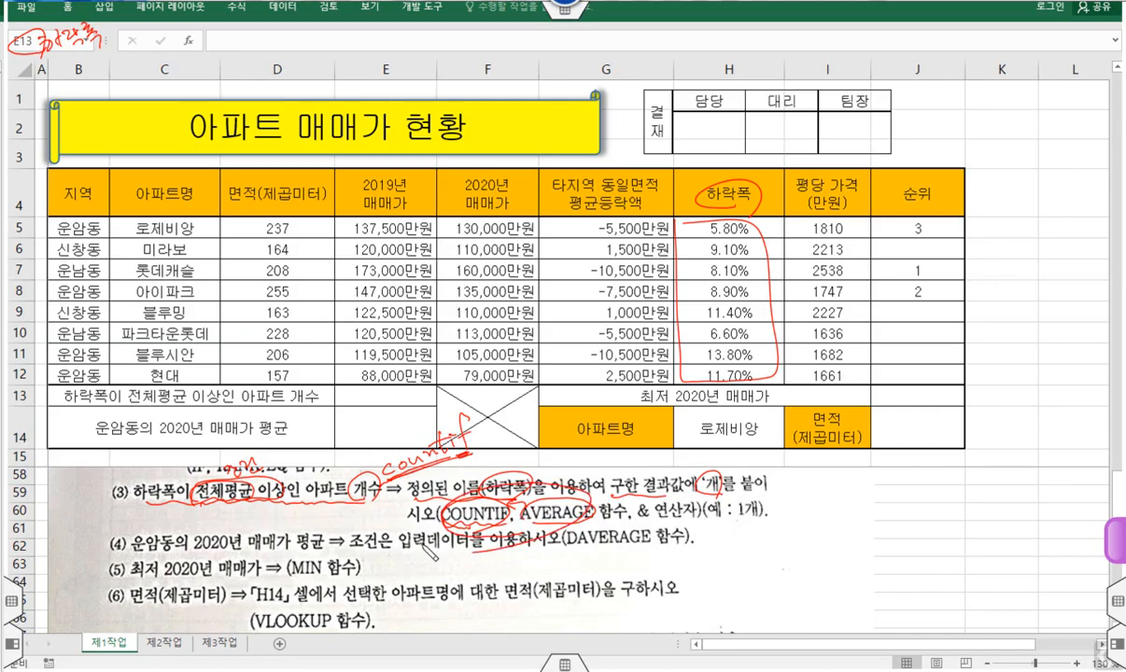
mouse_move(643, 520)
left_mouse_down()
mouse_move(635, 499)
mouse_move(642, 524)
mouse_move(693, 529)
left_mouse_up()
key("Escape")
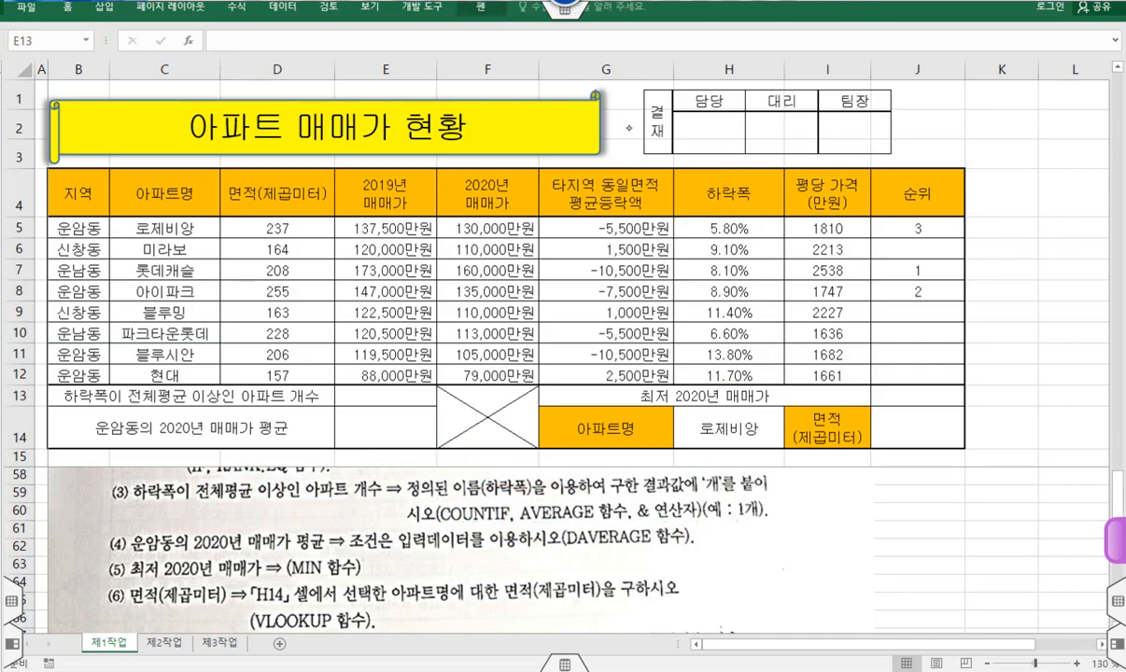
Step: Start a COUNTIF formula in E13 with the named range 하락폭 (H5:H12) as its Range argument
left_click(644, 394)
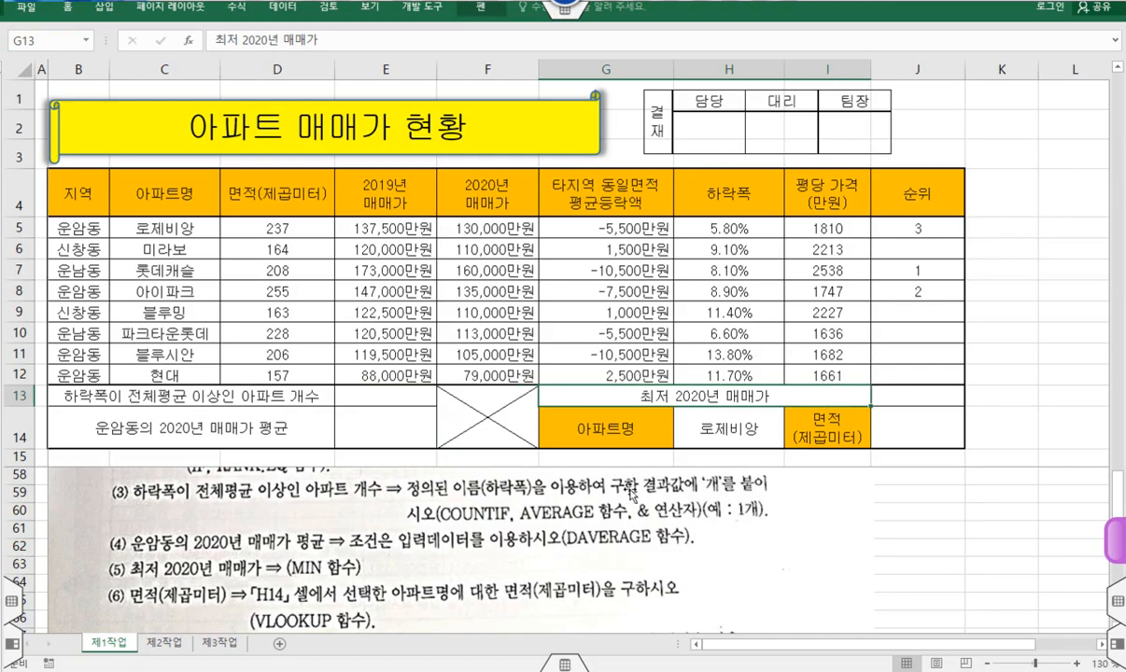
left_click(406, 399)
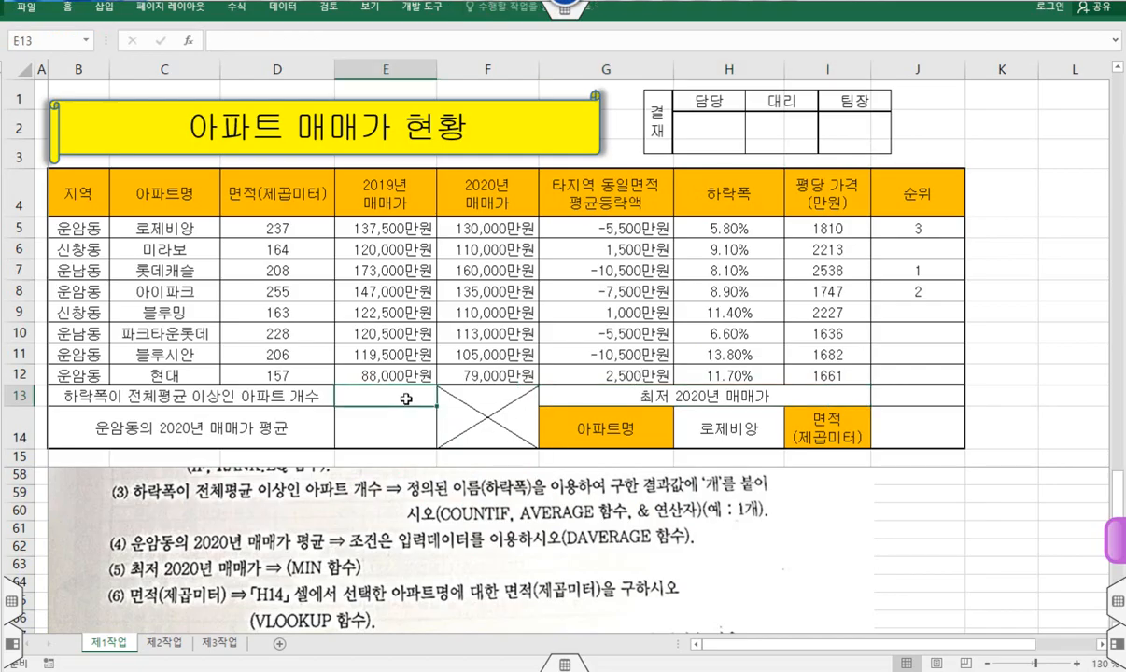
left_click(312, 38)
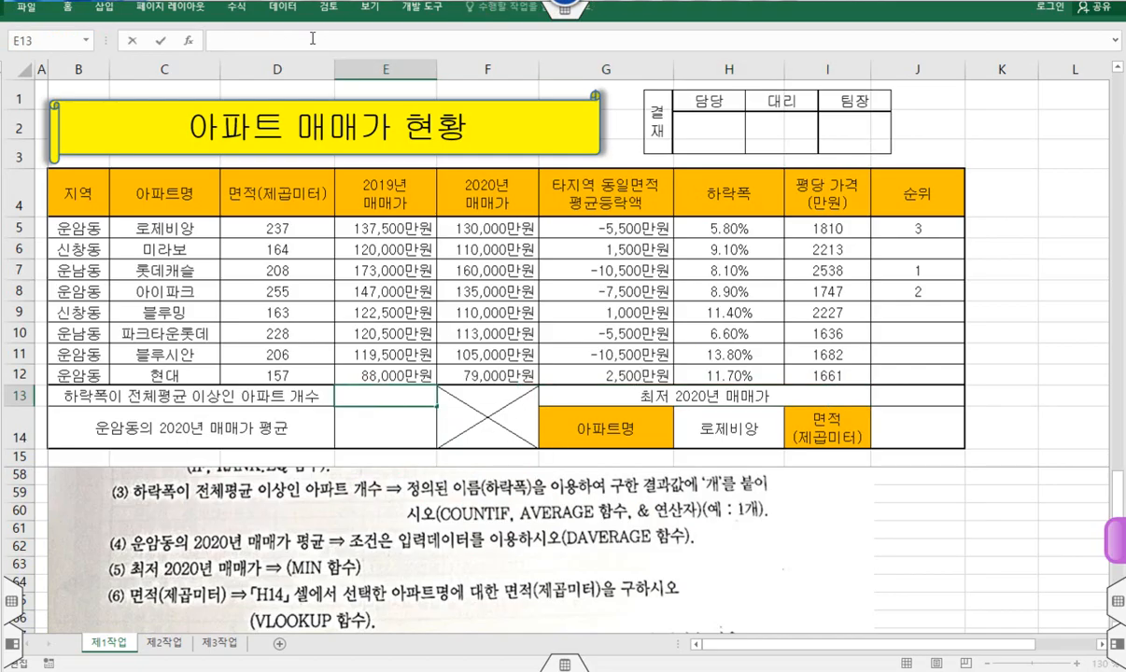
type("=cou")
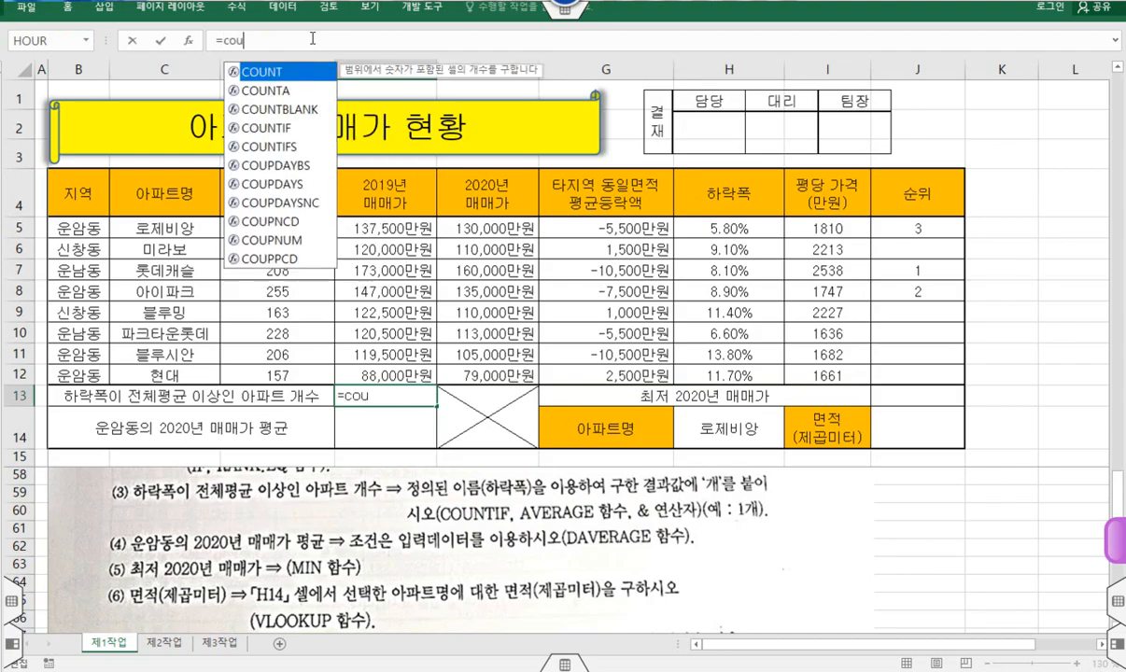
left_click(282, 129)
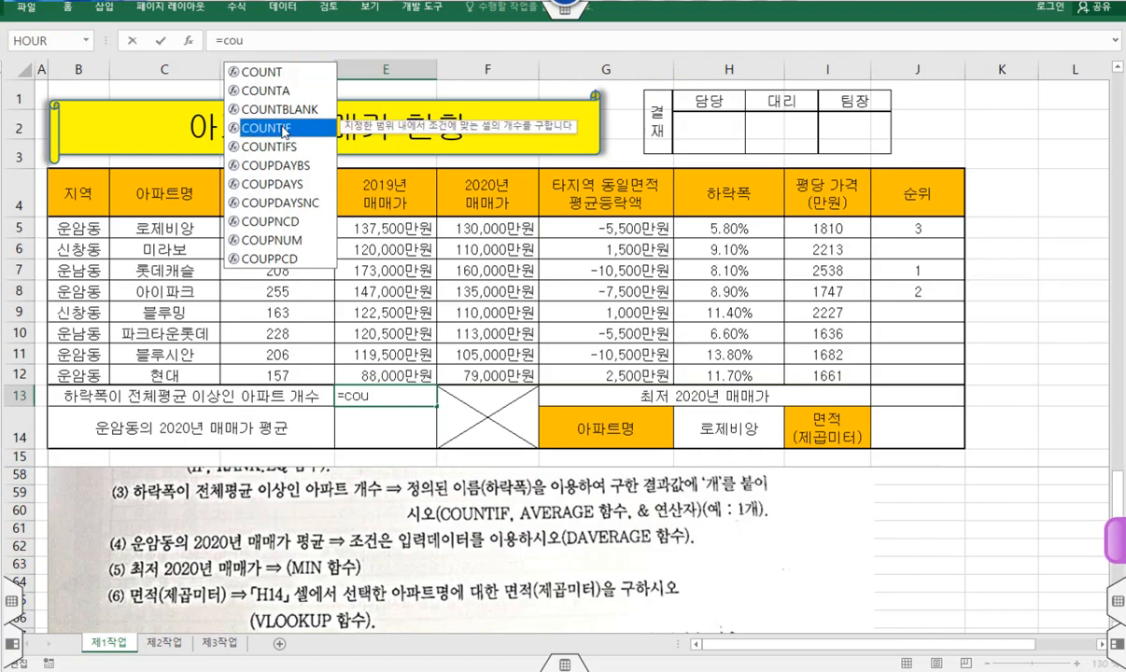
double_click(282, 129)
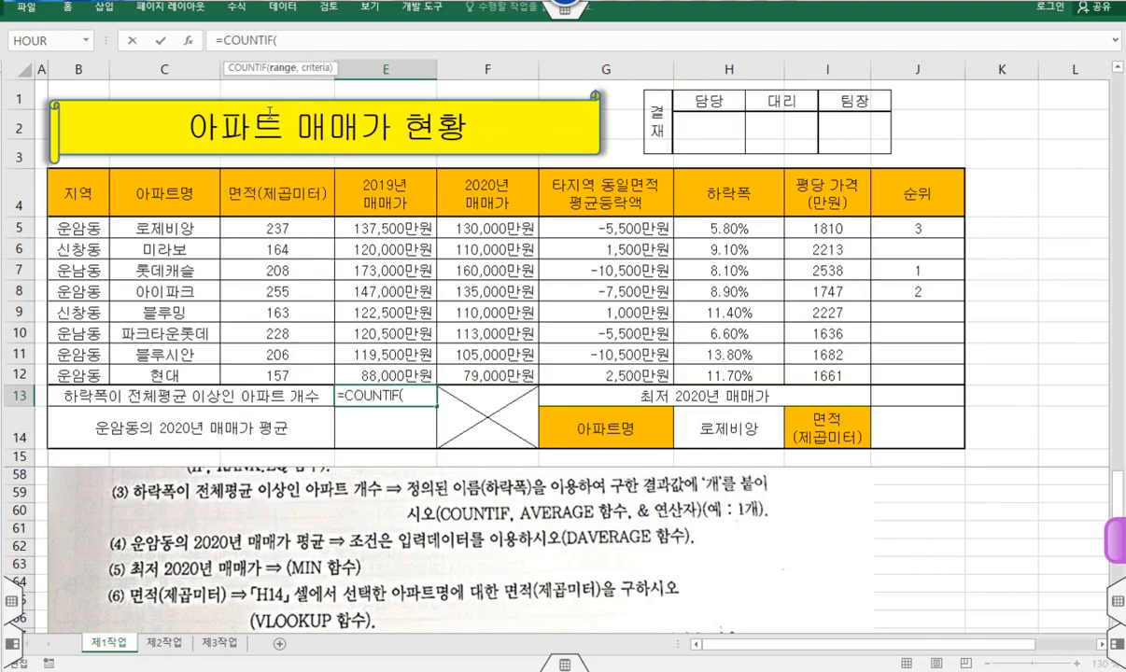
left_click(187, 41)
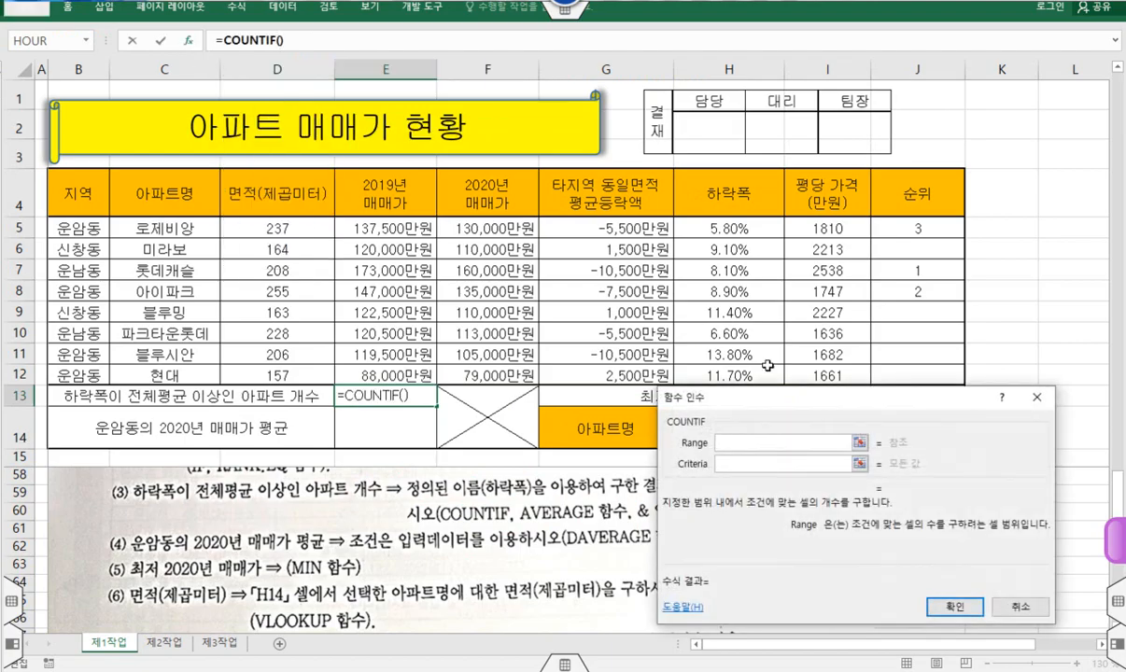
left_click_drag(787, 405, 317, 190)
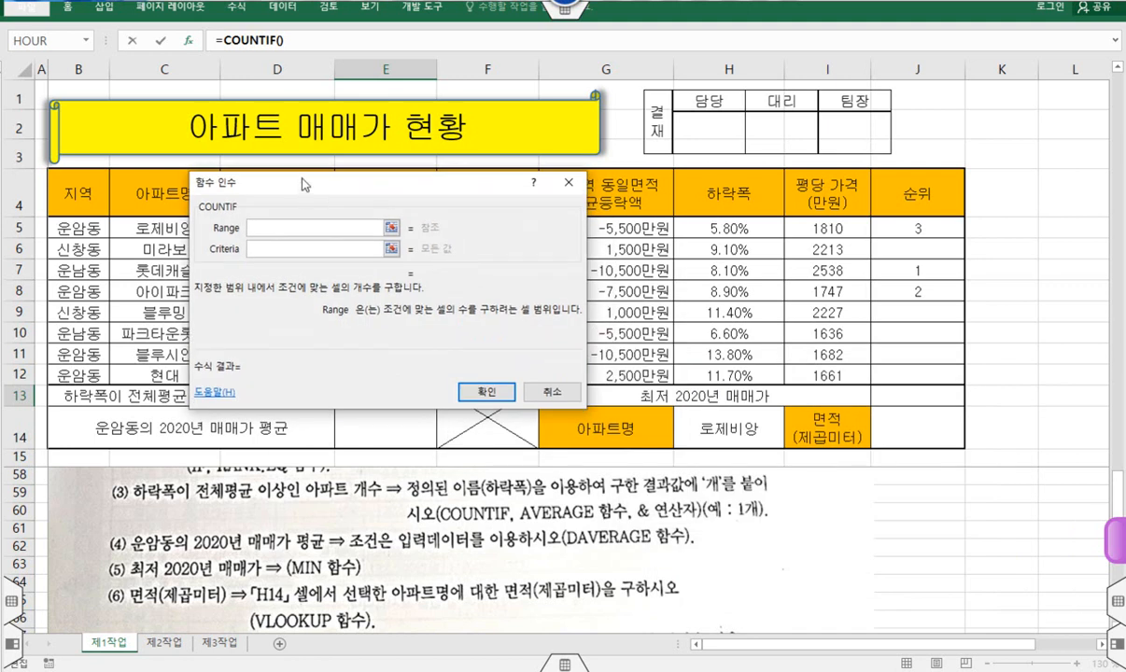
left_click_drag(301, 184, 289, 181)
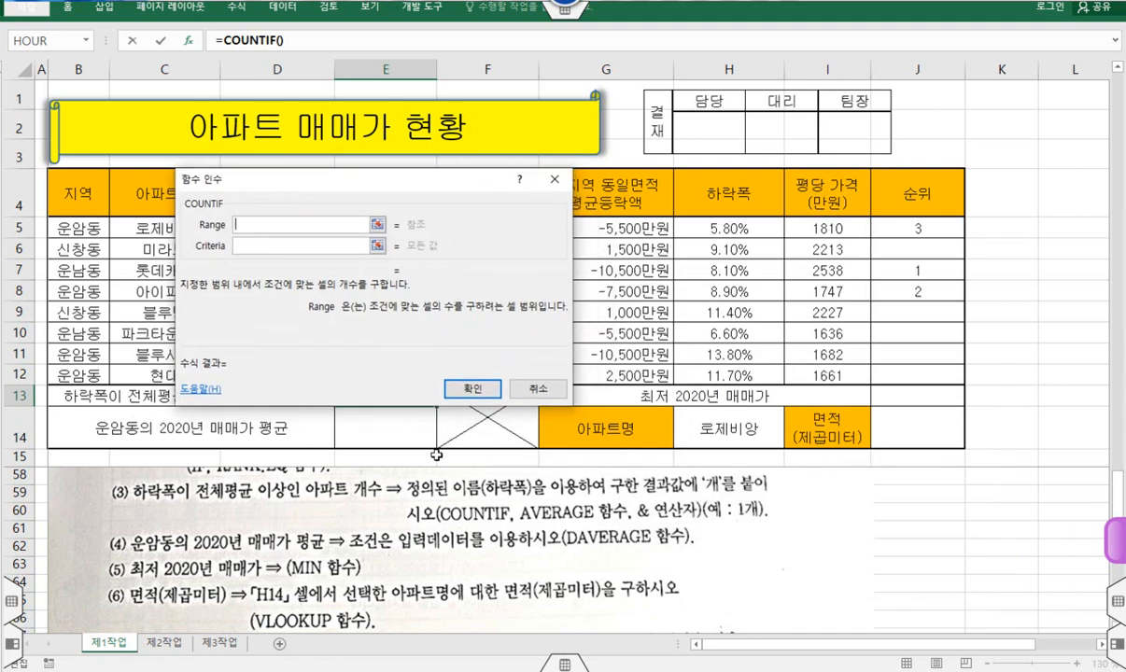
left_click_drag(719, 226, 720, 378)
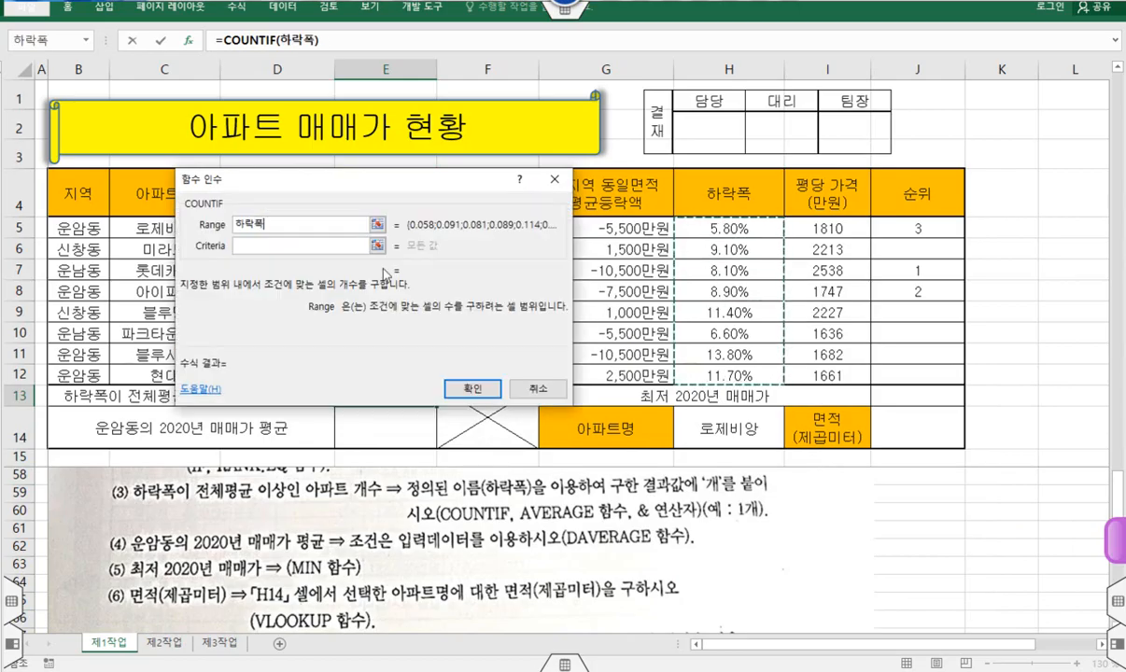
double_click(254, 224)
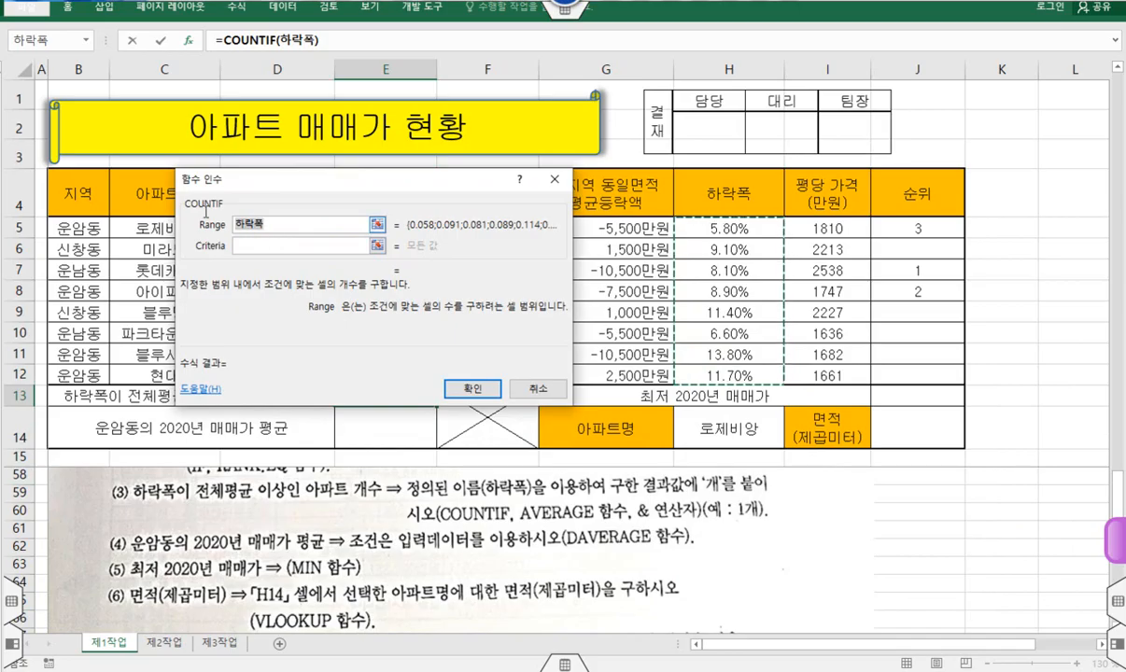
Step: Enter >=average(하락폭) as the Criteria argument of the COUNTIF function
left_click(266, 246)
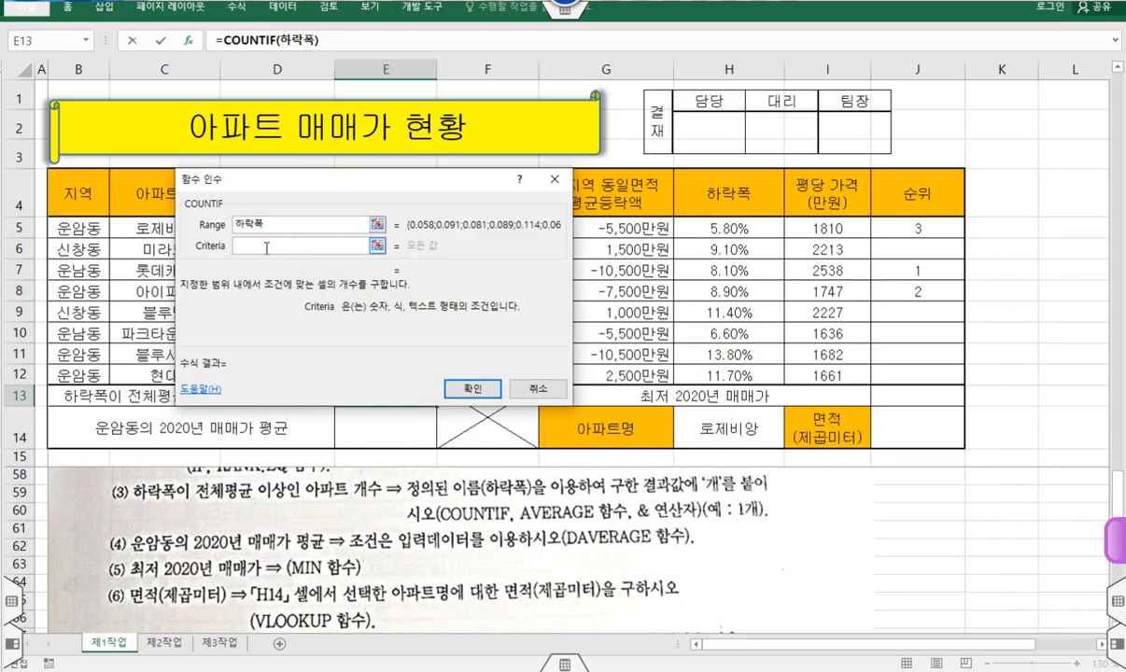
type(">=")
left_click_drag(520, 504, 594, 524)
key("Escape")
key("Escape")
left_click(269, 247)
type("av")
type("ag")
key("BackSpace")
key("BackSpace")
type("erage(")
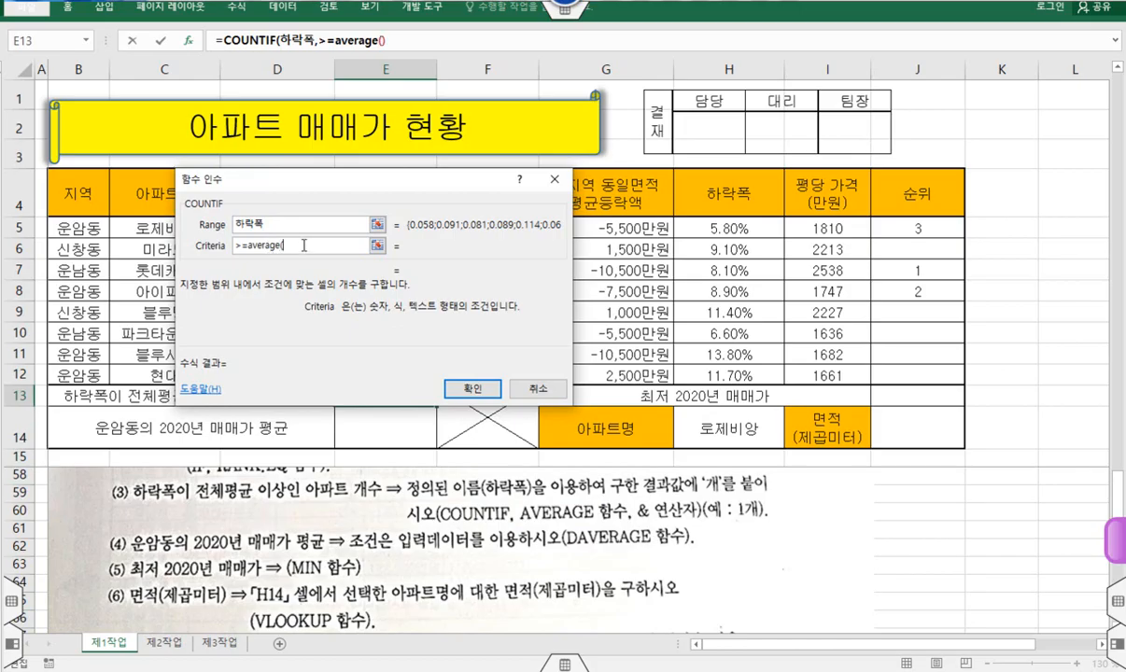
left_click_drag(653, 230, 705, 376)
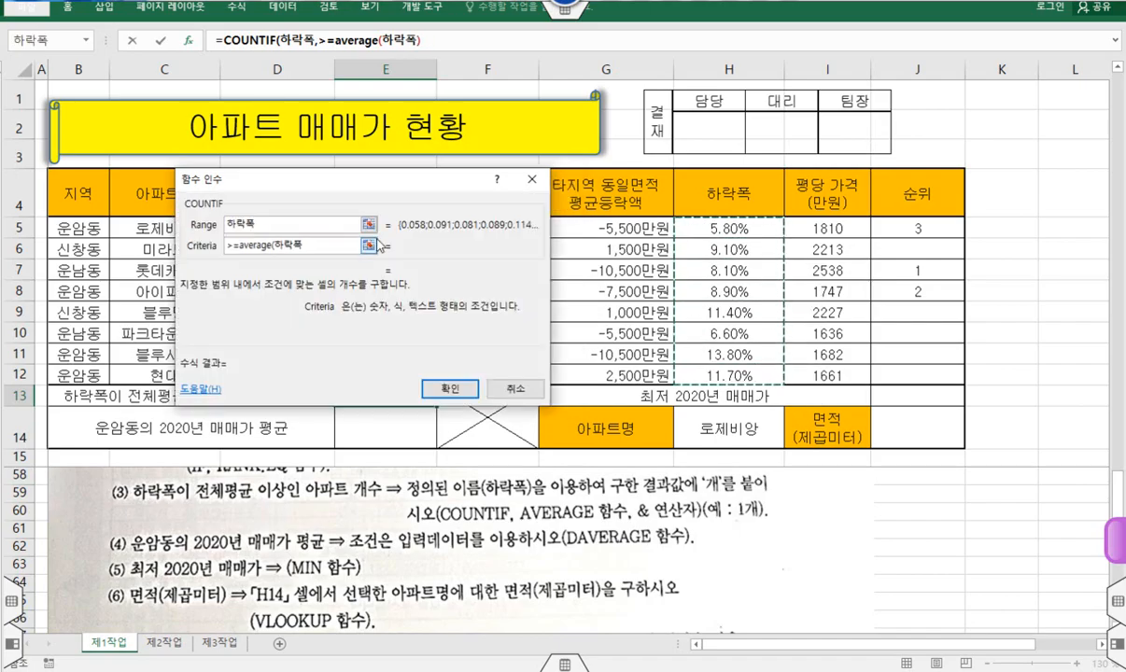
type(")")
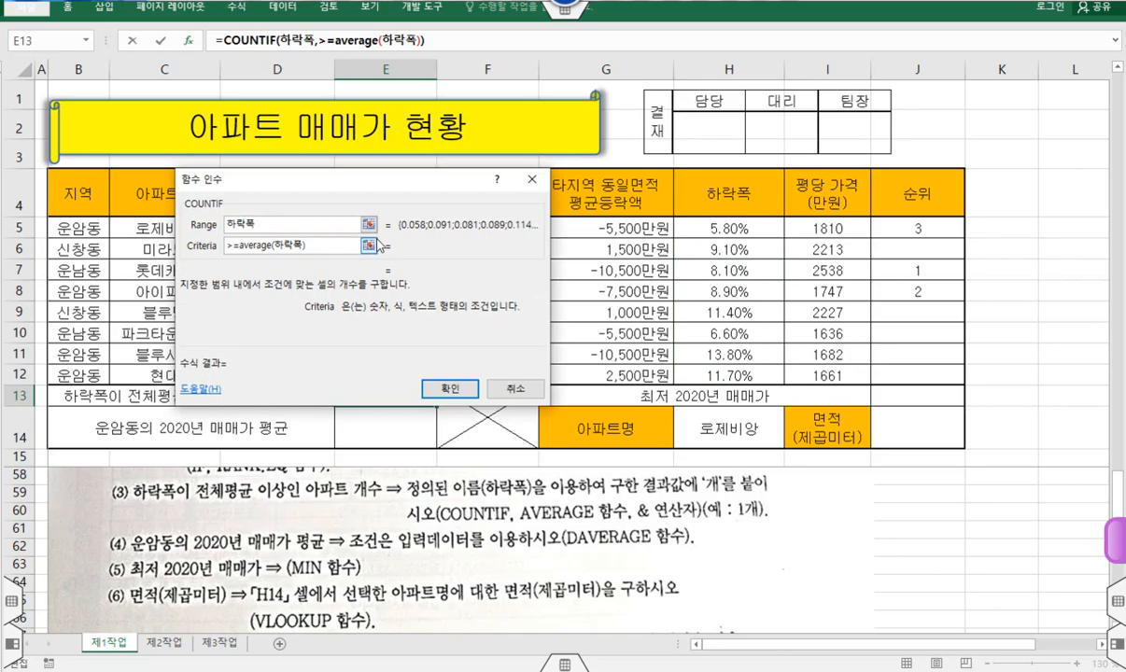
key("Tab")
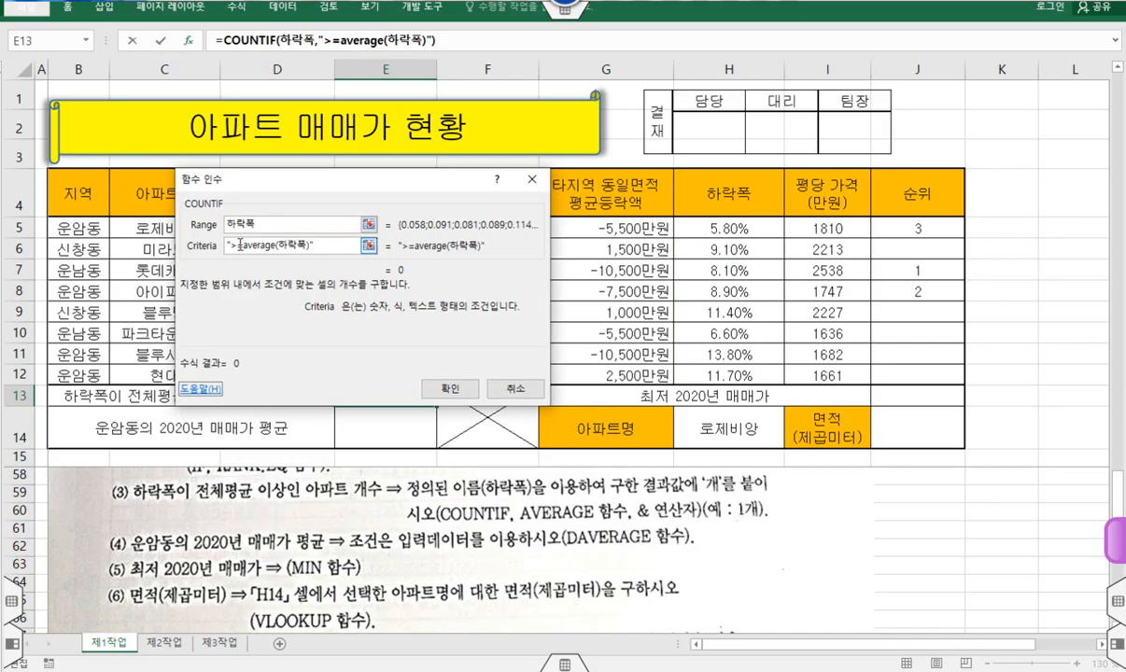
Step: Correct the Criteria argument to ">=" & average(하락폭), so that only the comparison operator is quoted
left_click_drag(244, 245, 306, 246)
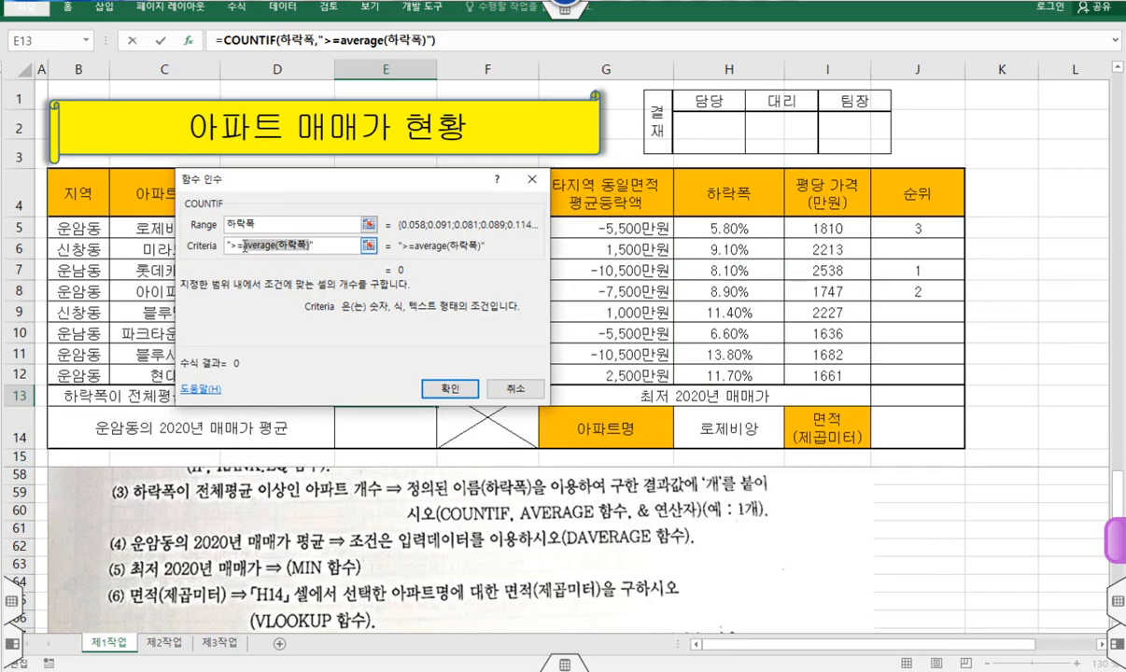
left_click(232, 245)
left_click(317, 244)
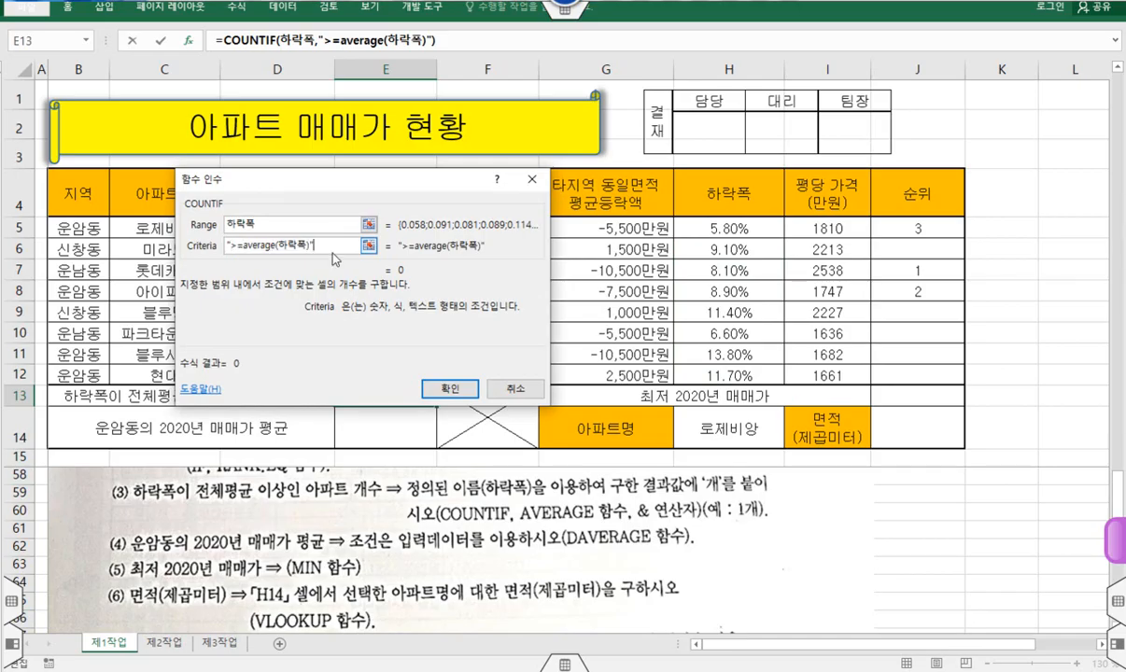
key("BackSpace")
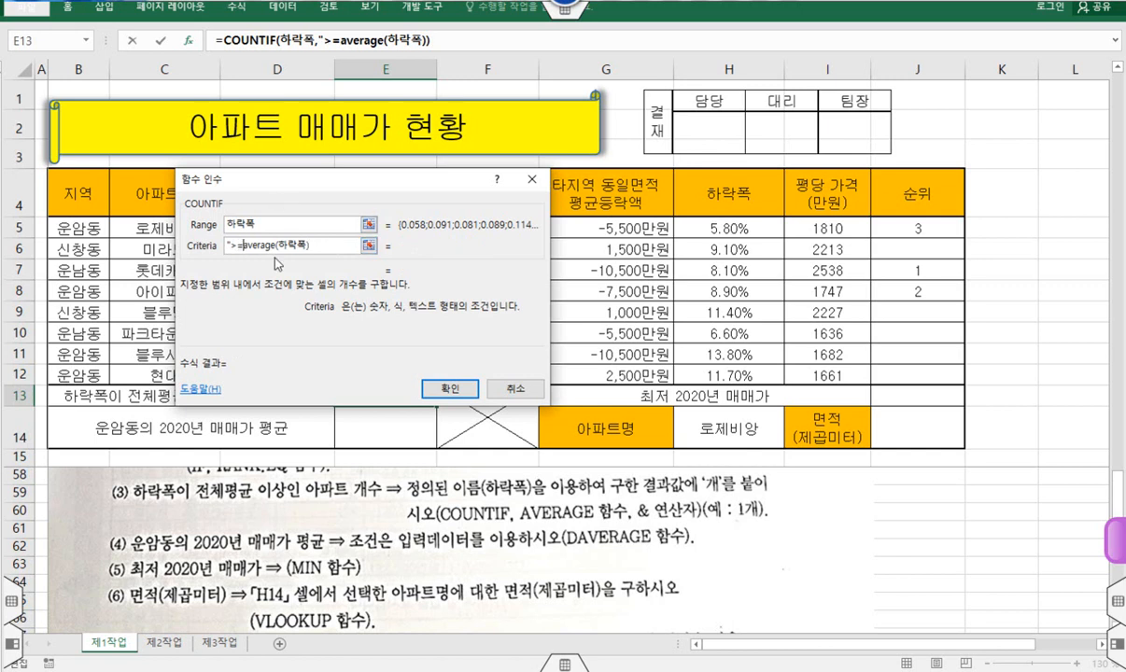
type("\"")
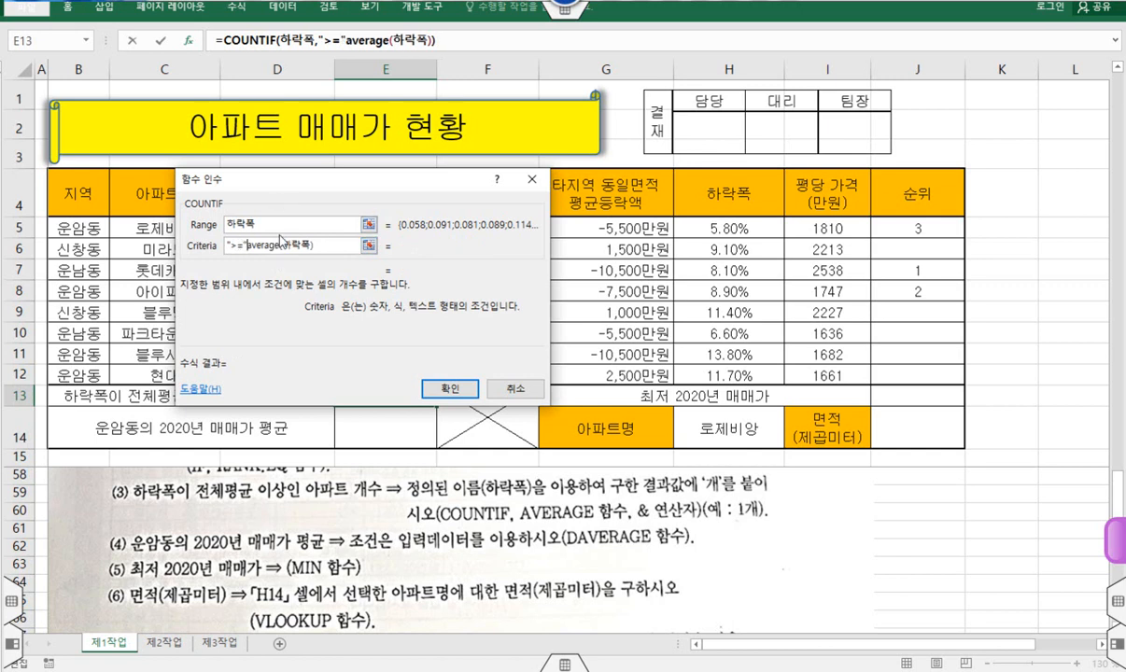
type(" &")
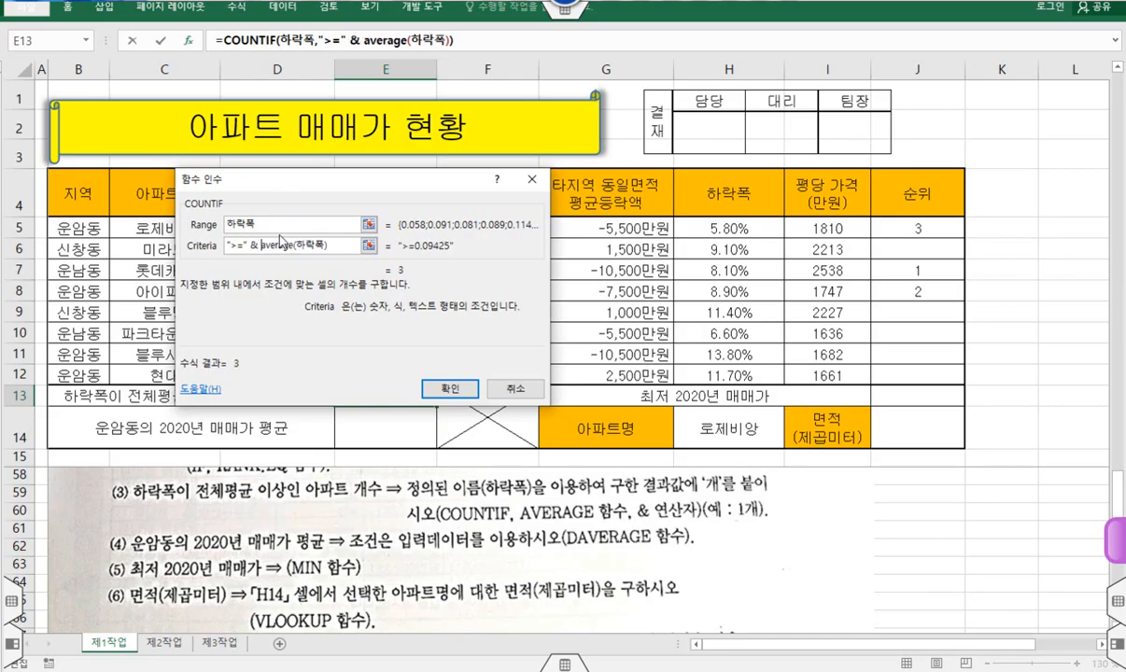
Step: Examine how the Criteria argument joins the quoted operator ">=" as text with the numeric average of 하락폭 through &
key("ctrl+2")
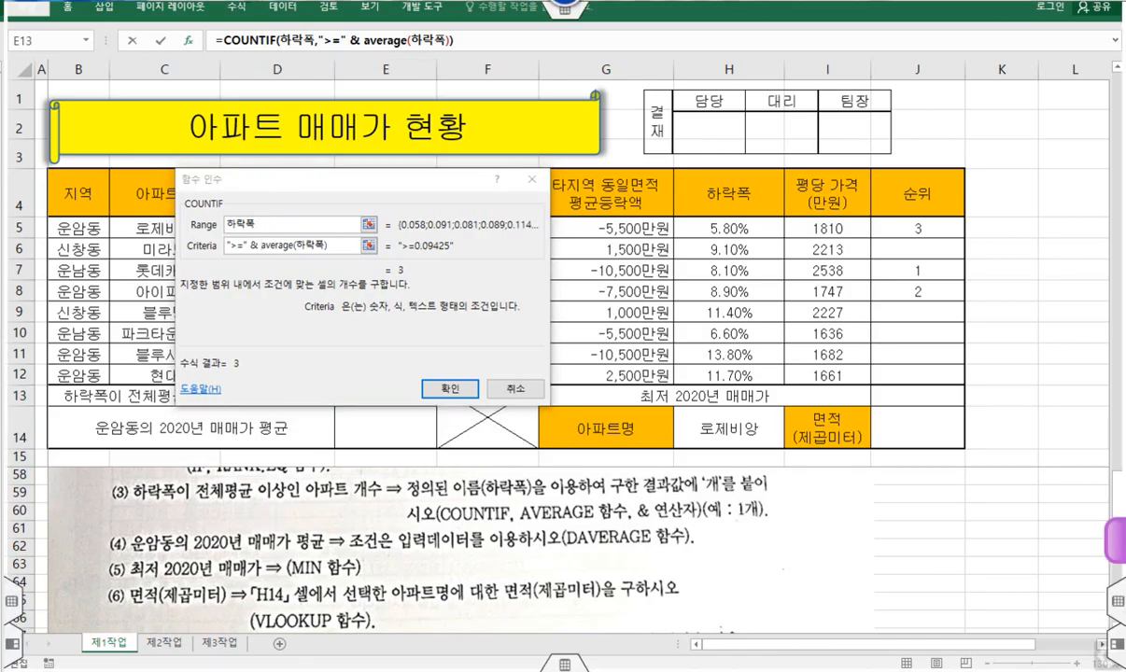
left_click_drag(251, 252, 324, 251)
mouse_move(686, 223)
left_mouse_down()
mouse_move(689, 373)
mouse_move(763, 346)
mouse_move(750, 220)
mouse_move(679, 224)
left_mouse_up()
left_click_drag(287, 266, 319, 274)
mouse_move(209, 270)
left_mouse_down()
mouse_move(198, 297)
mouse_move(217, 308)
left_mouse_up()
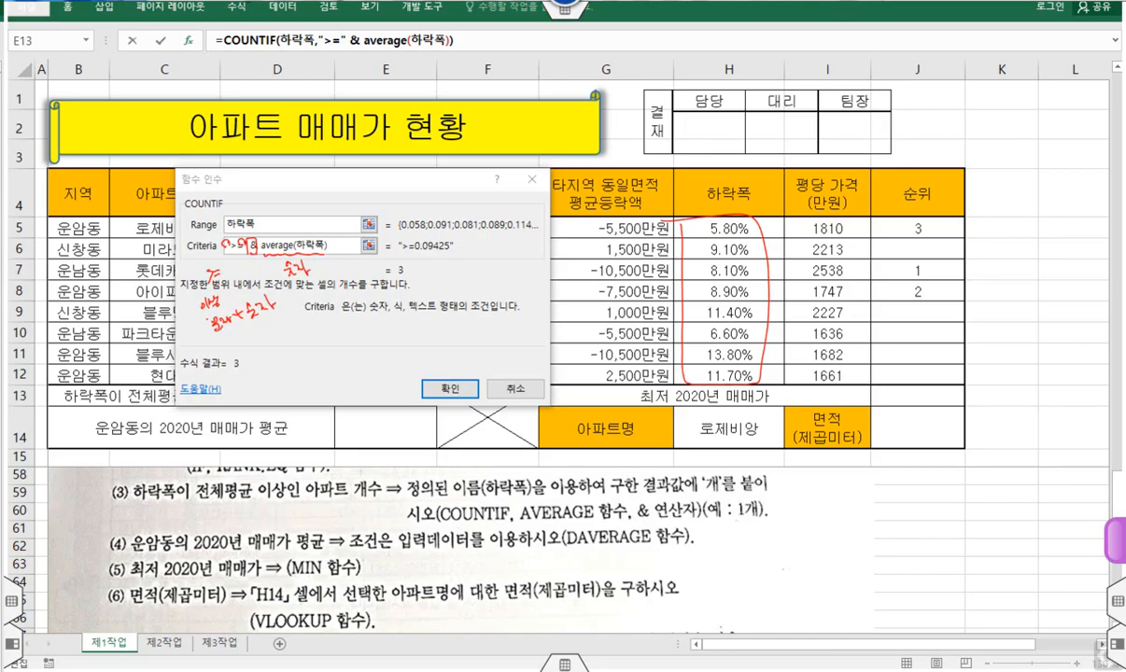
key("Escape")
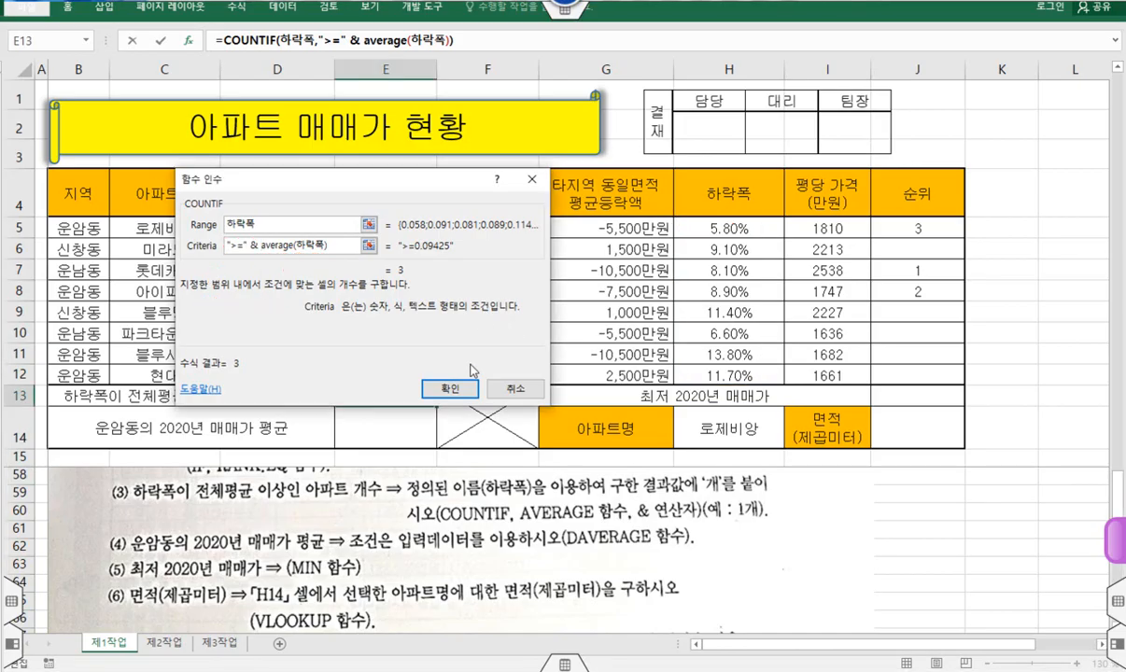
Step: Accept the COUNTIF formula in E13 and append & "개" to its end
left_click(455, 390)
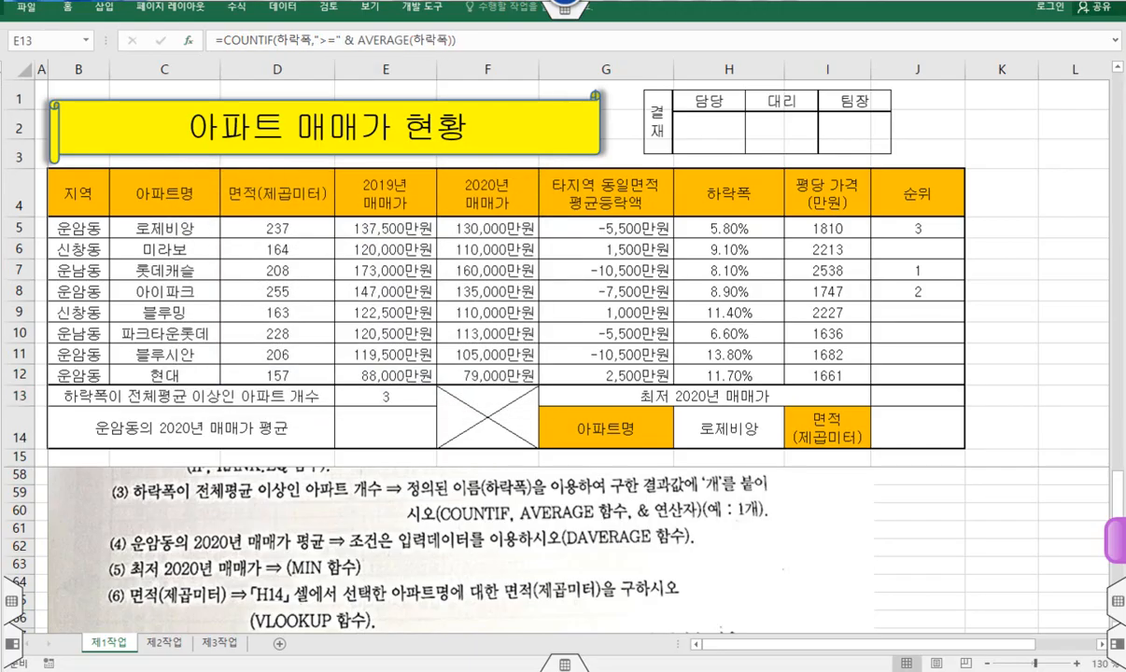
left_click(496, 40)
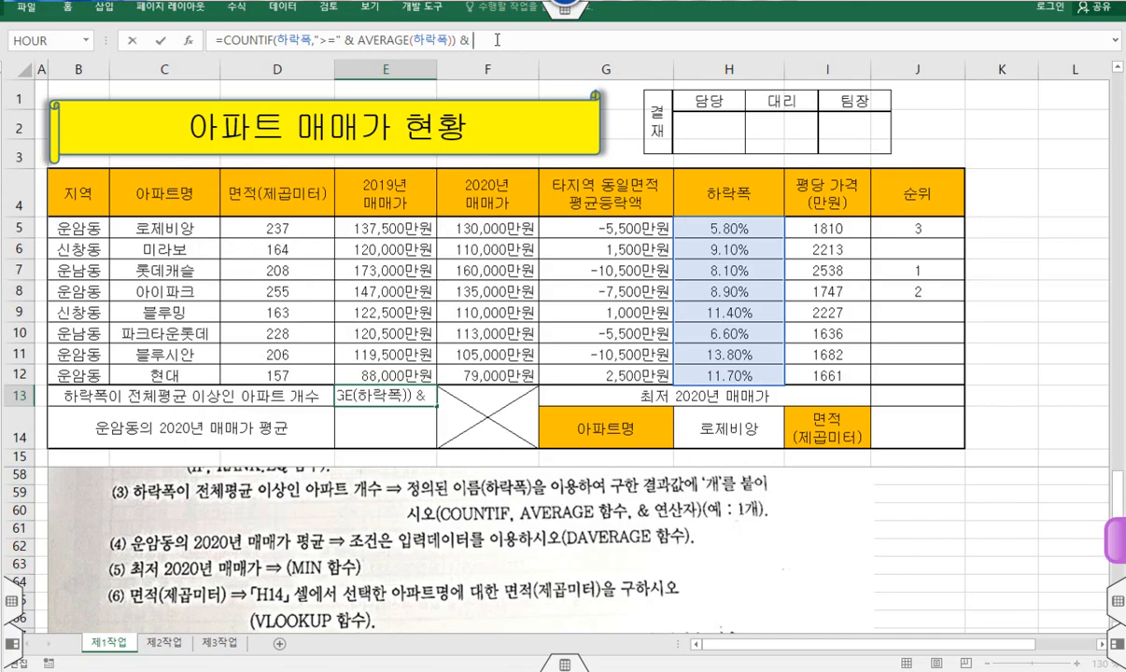
type("& \"ㄱㅐ")
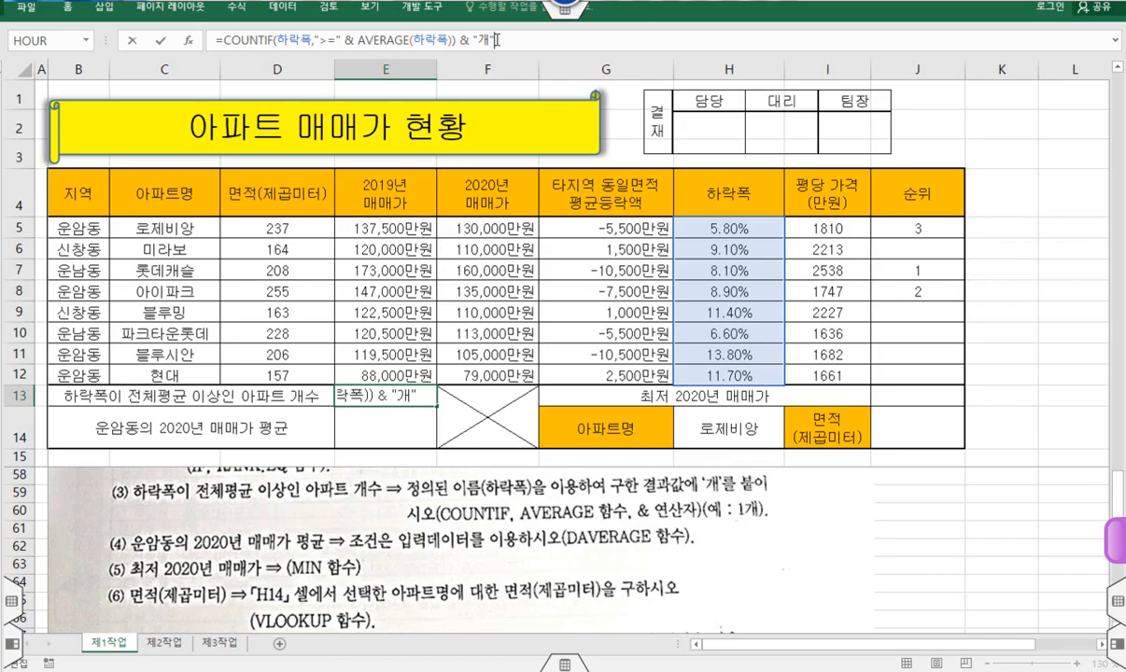
key("Return")
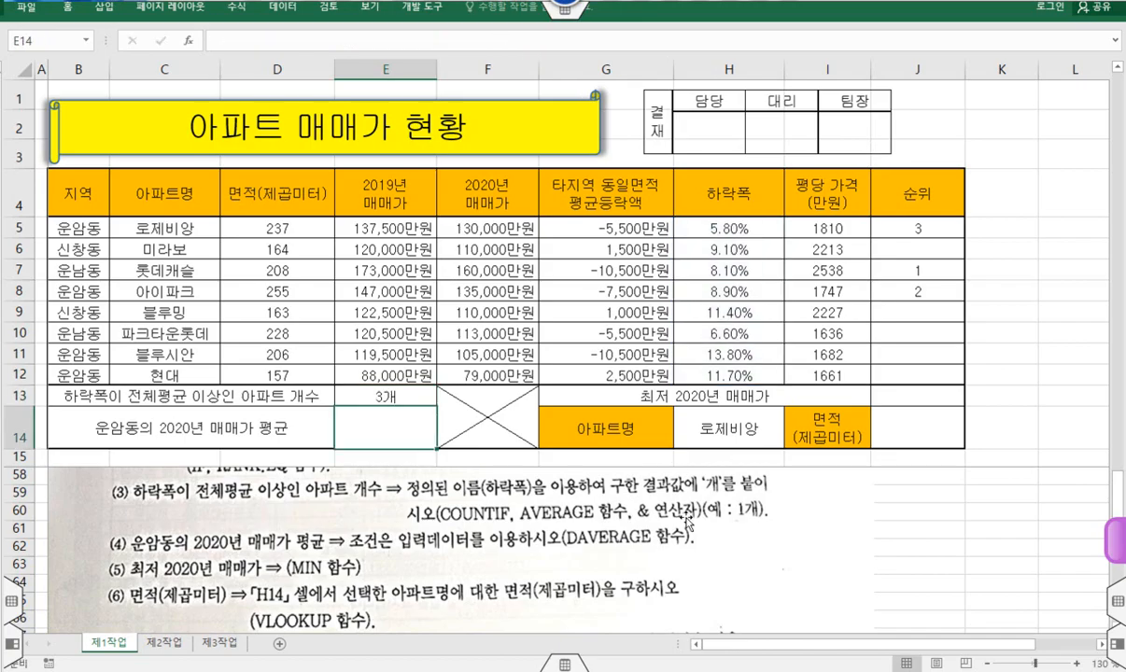
Step: Examine instruction (4) on the DAVERAGE function against the 운암동 rows in the 지역 column and their 2020년 매매가 values
scroll(688, 520, "down", 1)
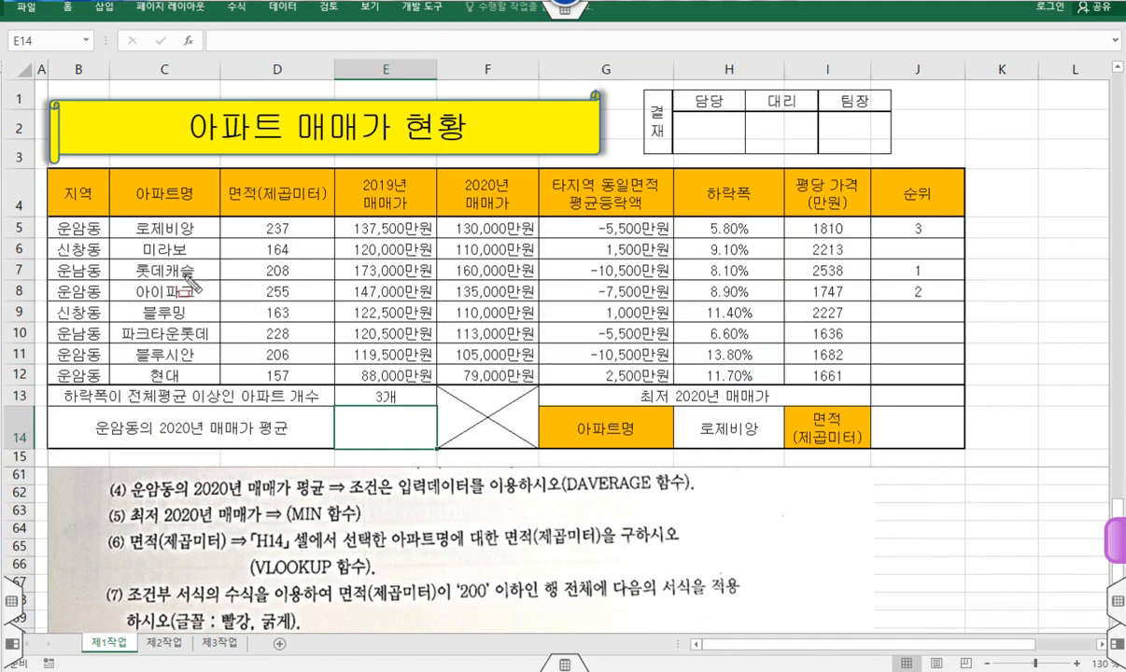
left_click_drag(53, 218, 105, 238)
mouse_move(49, 262)
left_mouse_down()
mouse_move(104, 280)
mouse_move(102, 299)
left_mouse_up()
mouse_move(48, 327)
left_mouse_down()
mouse_move(86, 342)
mouse_move(104, 383)
left_mouse_up()
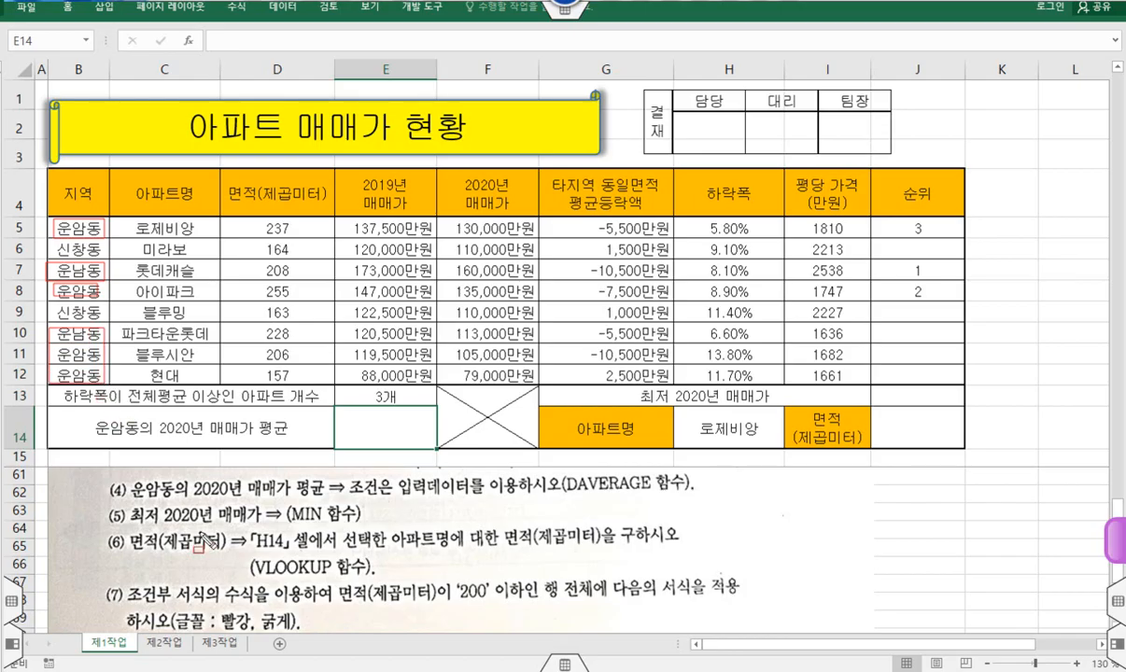
mouse_move(195, 474)
left_mouse_down()
mouse_move(207, 492)
mouse_move(271, 497)
mouse_move(250, 474)
left_mouse_up()
left_click_drag(471, 175, 509, 213)
left_click_drag(111, 227, 462, 227)
left_click_drag(111, 269, 451, 267)
left_click_drag(106, 282, 448, 286)
left_click_drag(106, 331, 452, 334)
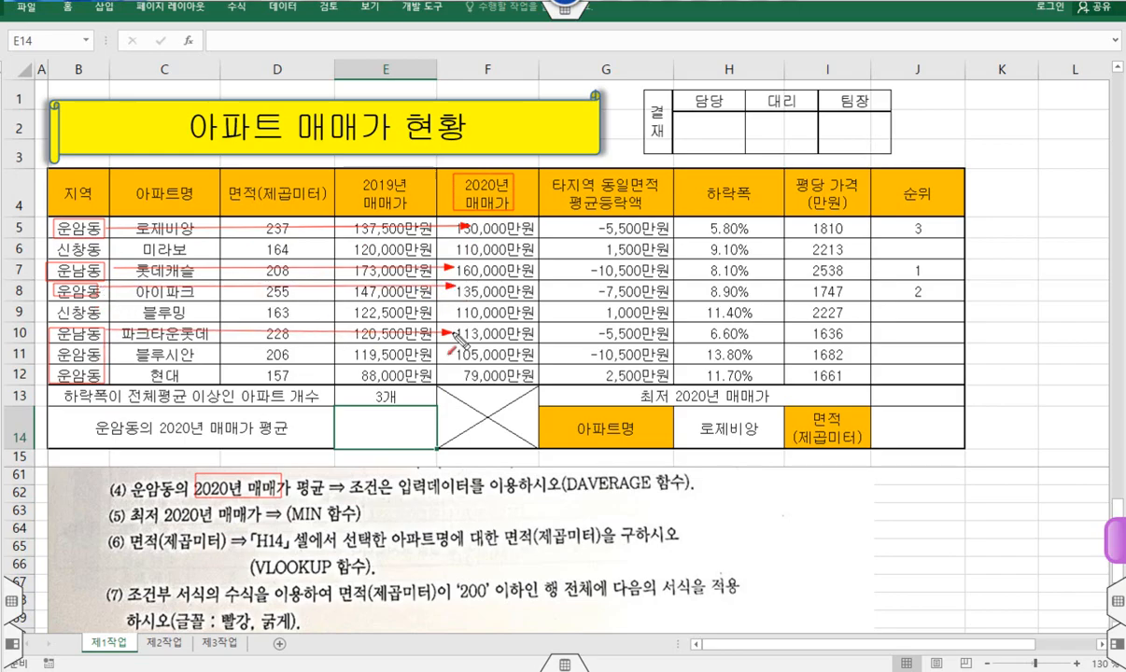
mouse_move(106, 353)
left_mouse_down()
mouse_move(350, 322)
mouse_move(464, 358)
left_mouse_up()
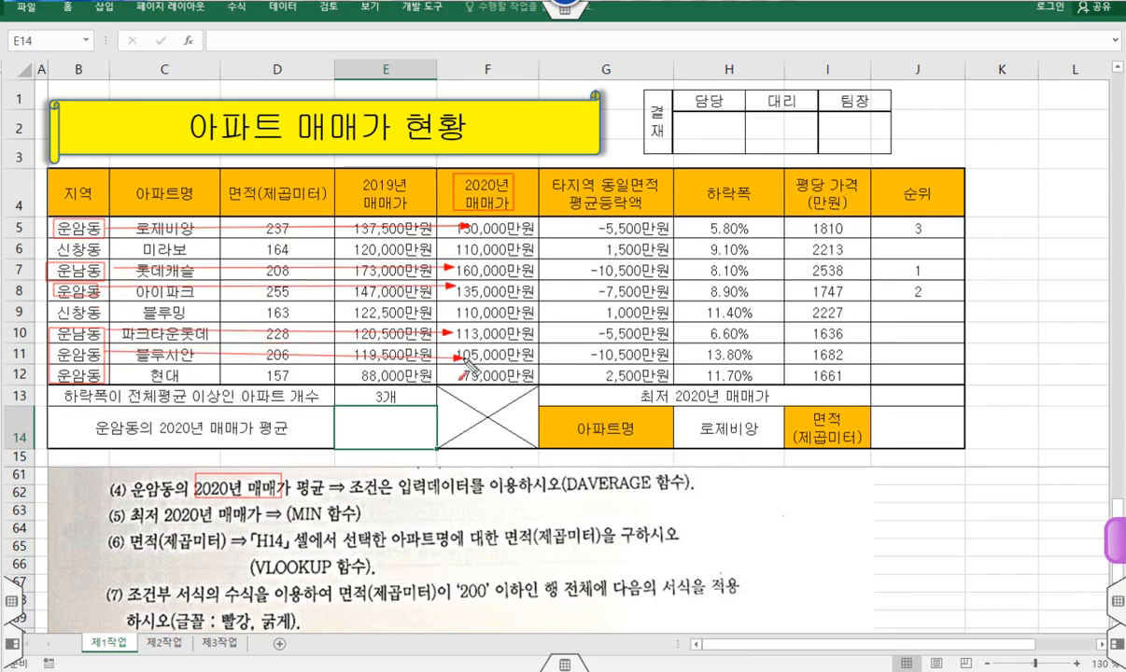
left_click_drag(107, 368, 459, 372)
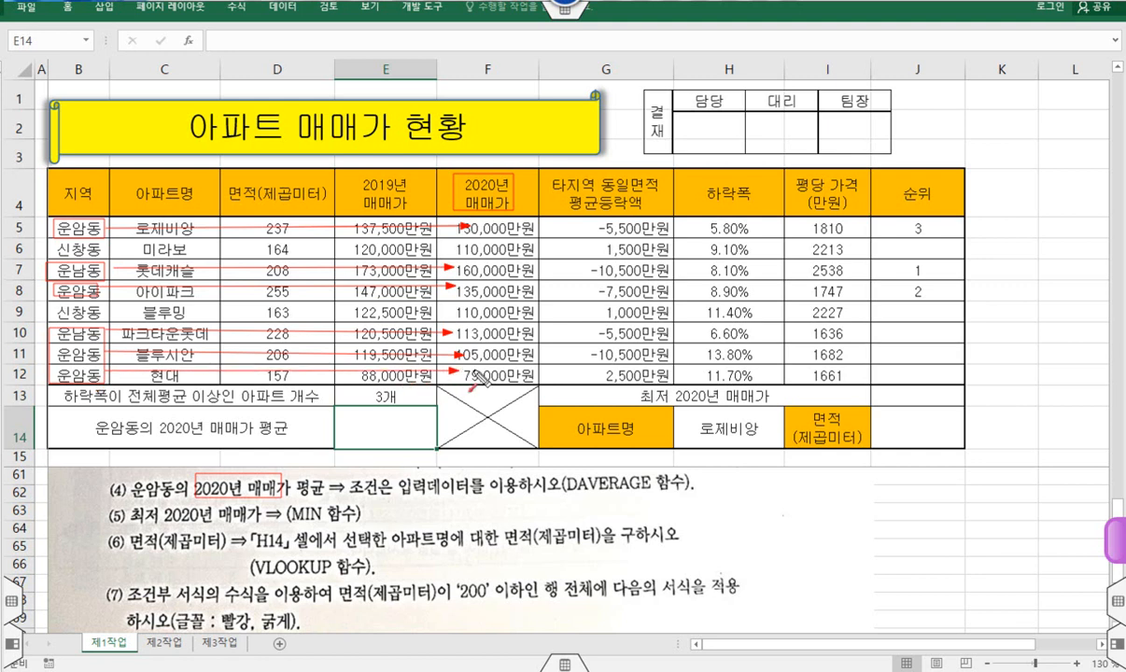
left_click_drag(566, 483, 674, 483)
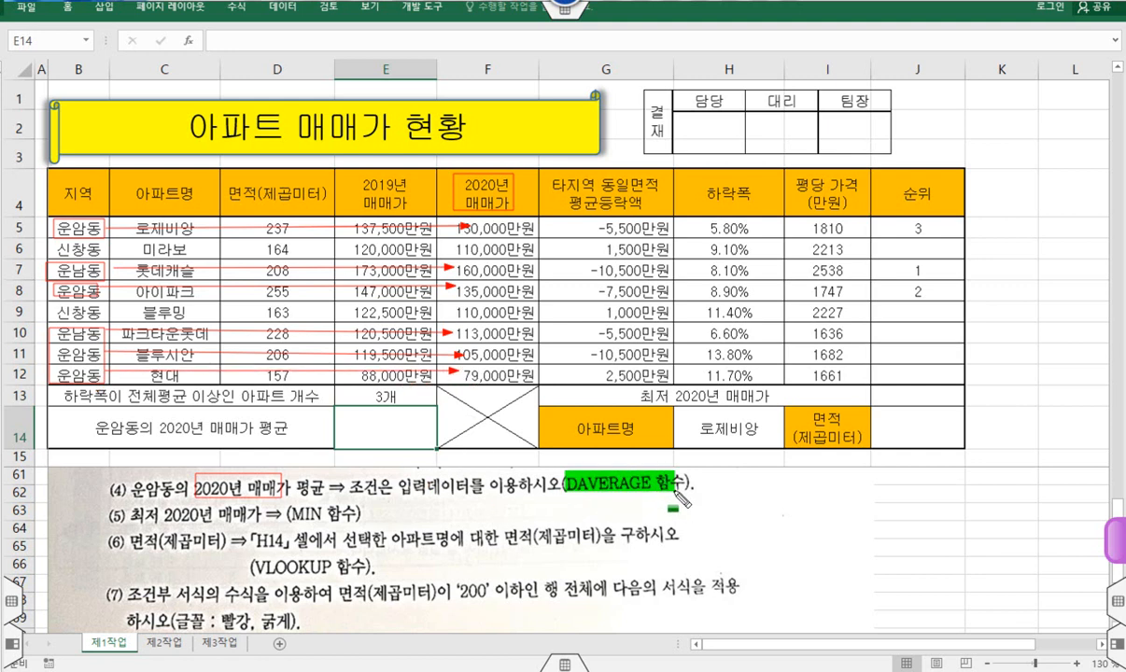
key("Escape")
Step: Start a DAVERAGE formula in E14 and open its function arguments, keeping the data table uncovered
left_click(376, 425)
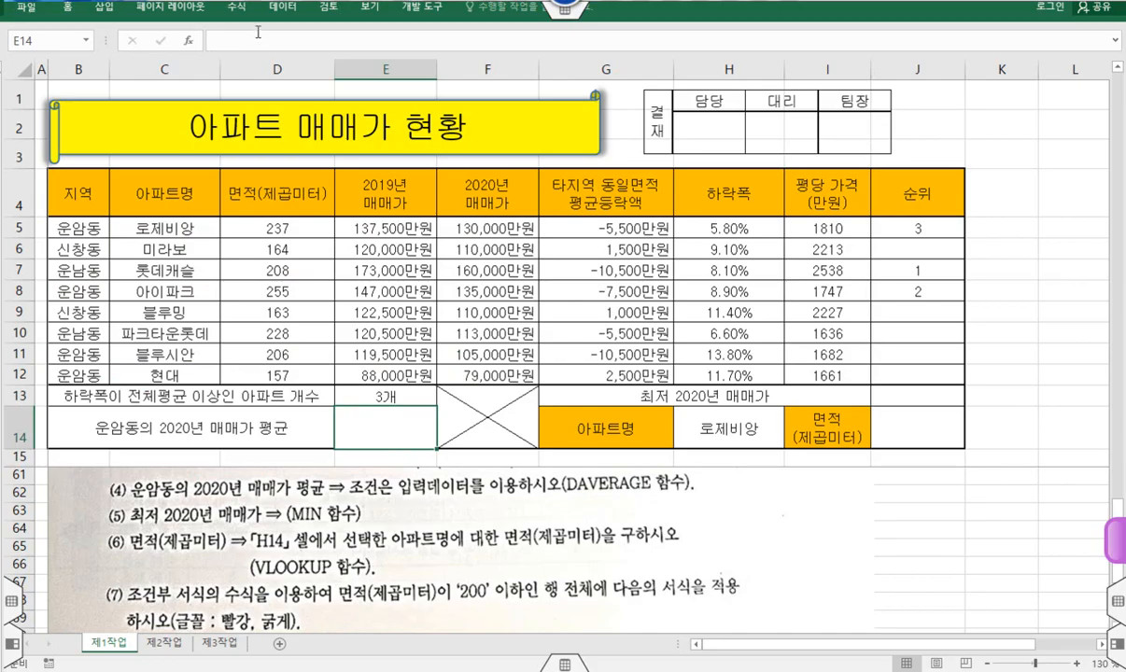
type("=")
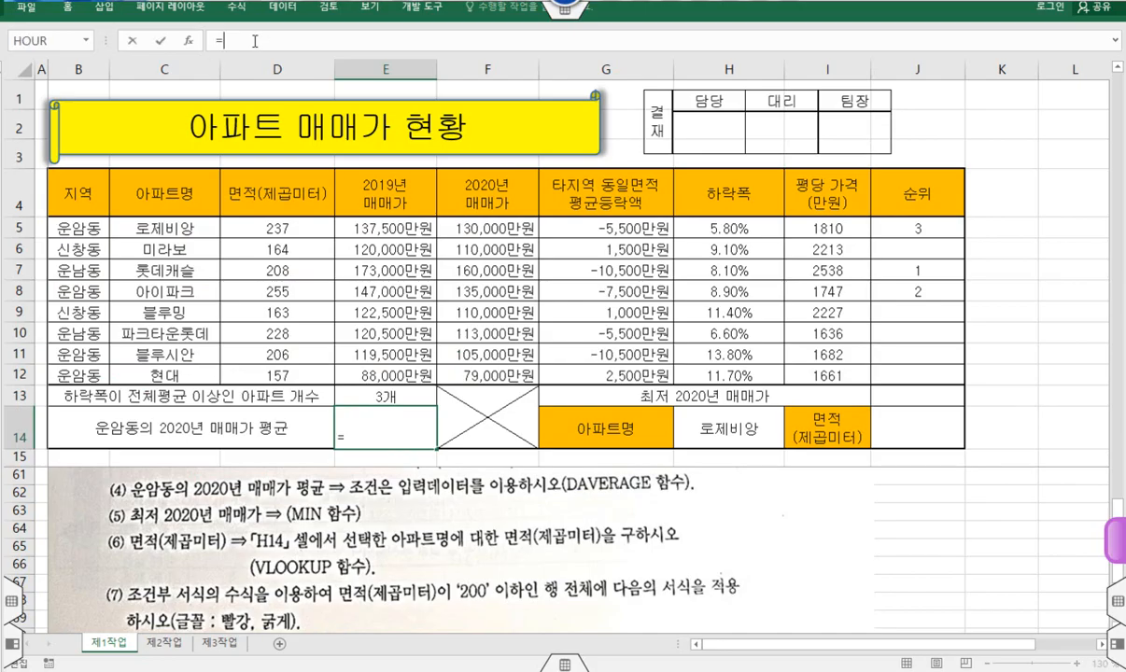
type("d")
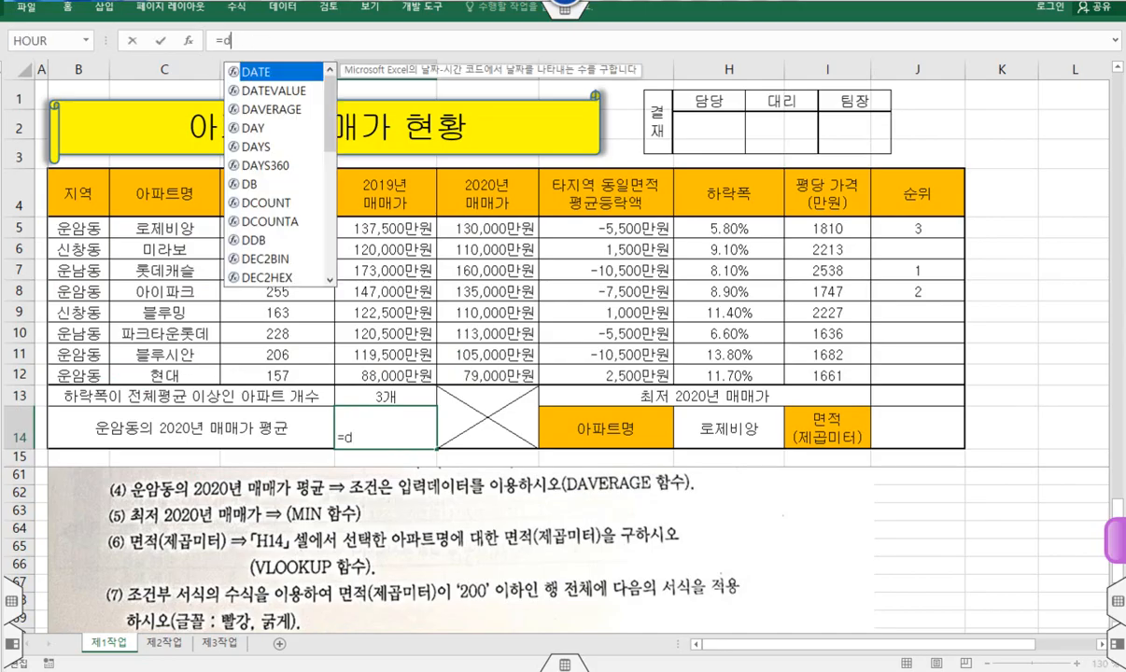
left_click(280, 113)
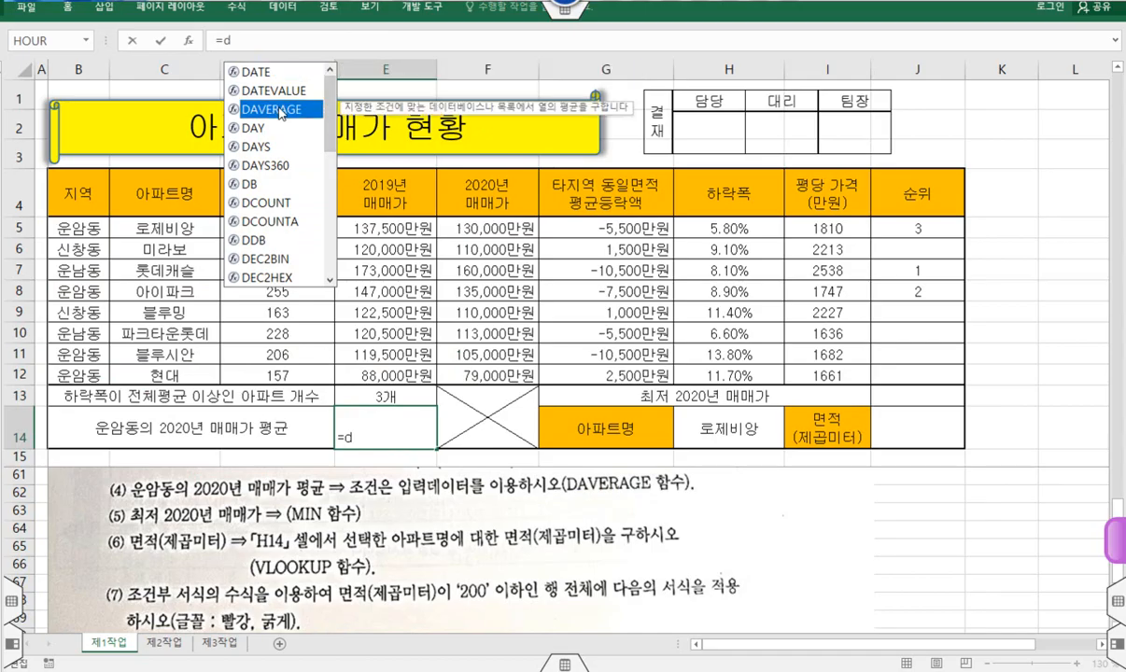
double_click(280, 112)
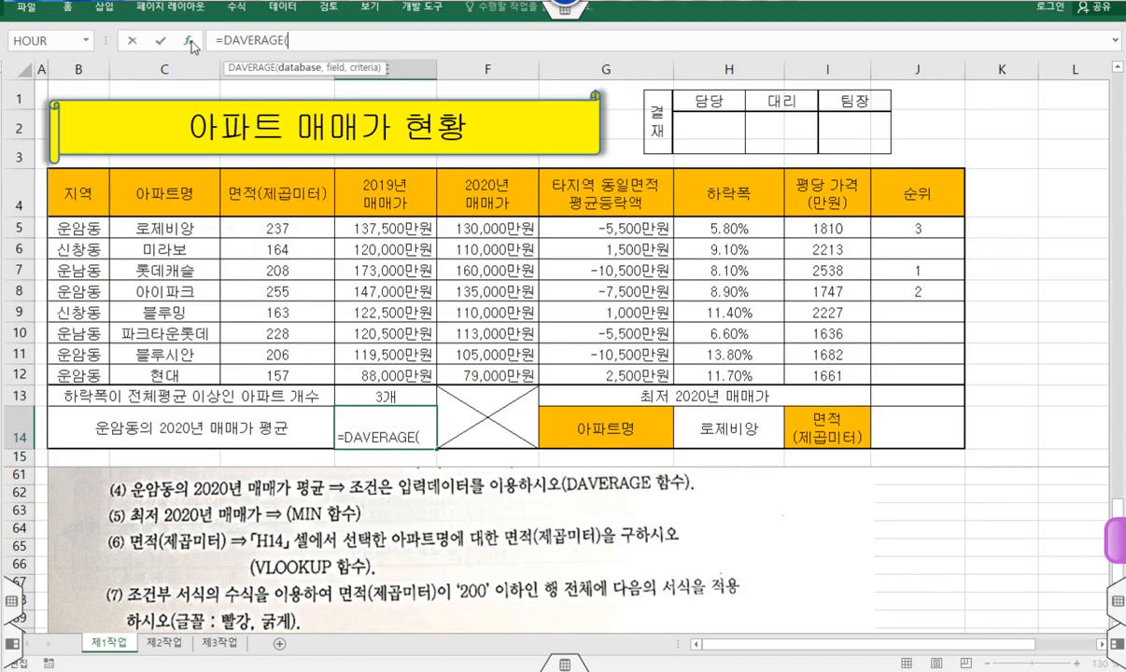
left_click(190, 44)
left_click_drag(359, 177, 650, 502)
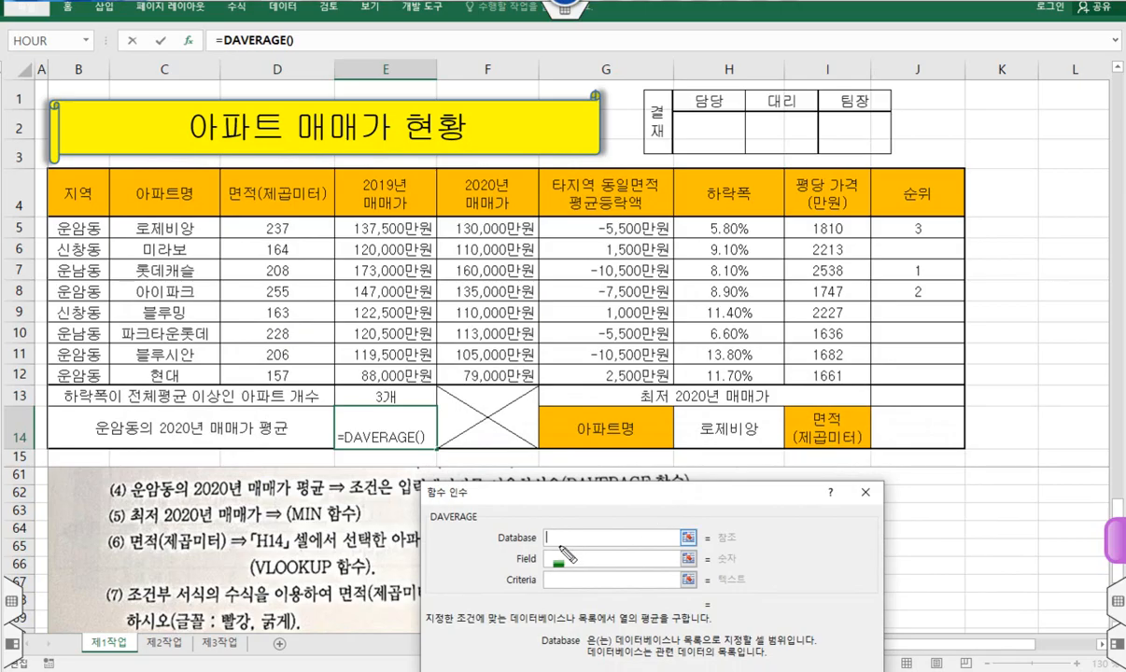
Step: Set the Database argument of DAVERAGE to the whole table including its headers, B4:J12
left_click_drag(499, 538, 586, 538)
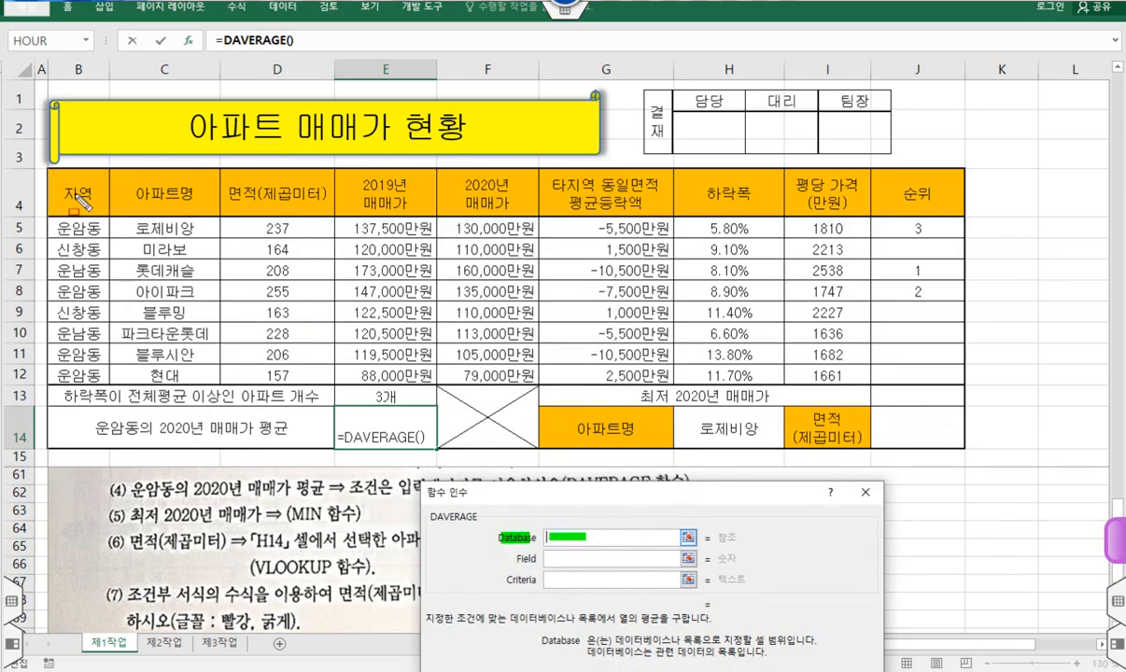
mouse_move(46, 168)
left_mouse_down()
mouse_move(551, 407)
mouse_move(945, 451)
mouse_move(933, 378)
mouse_move(966, 386)
left_mouse_up()
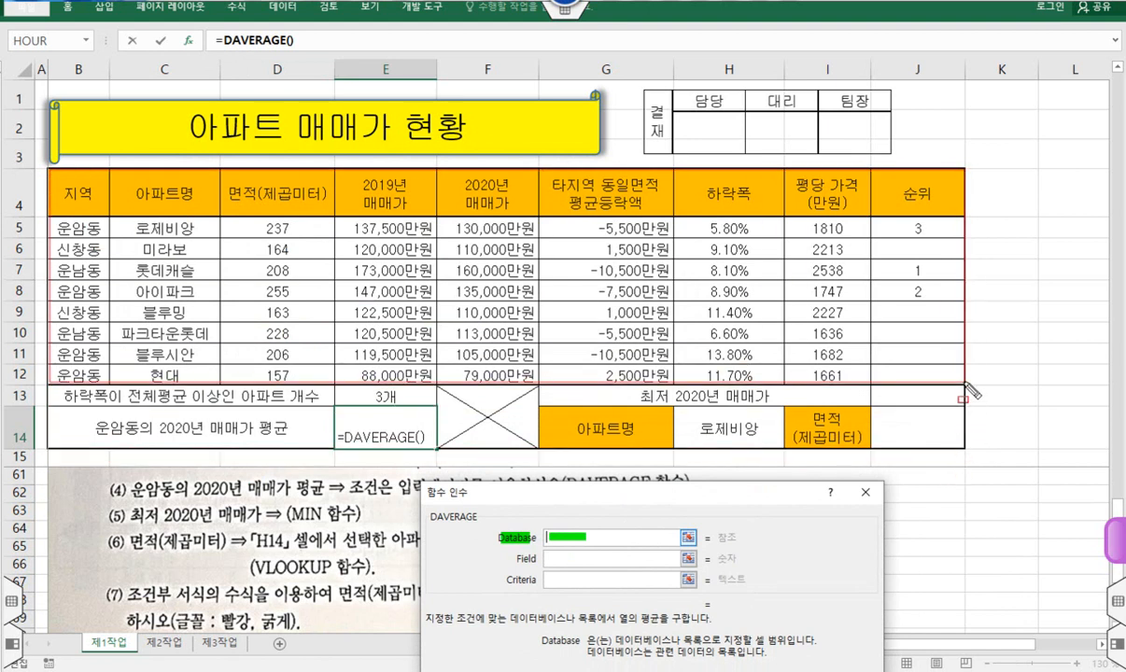
mouse_move(65, 174)
left_mouse_down()
mouse_move(907, 307)
mouse_move(943, 376)
left_mouse_up()
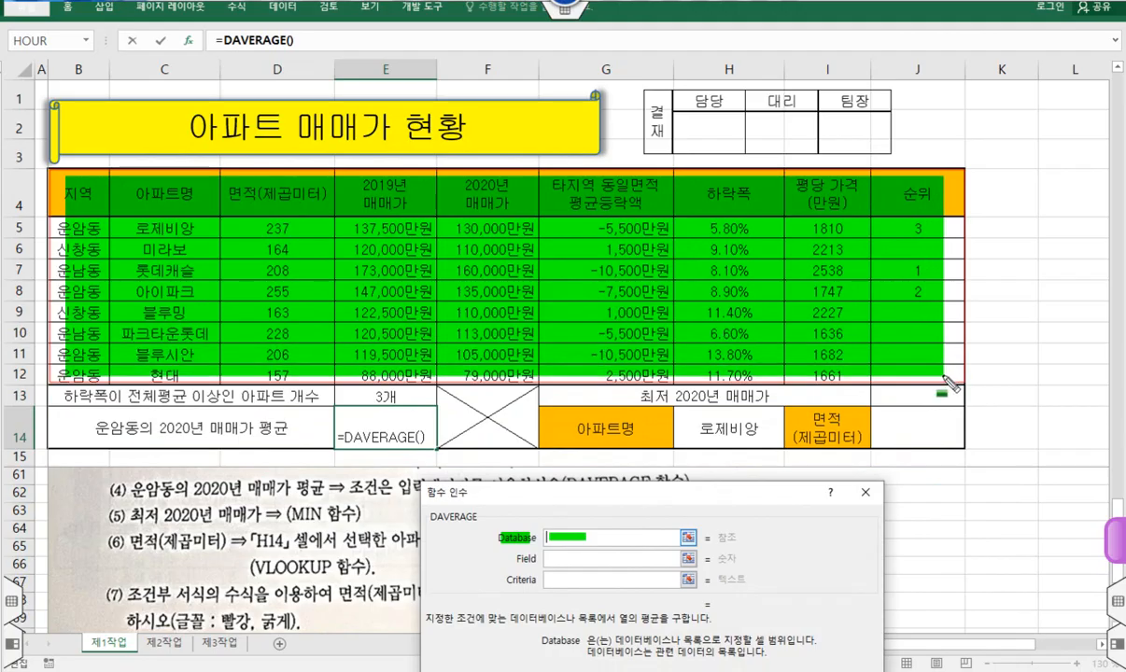
key("Escape")
left_click(578, 534)
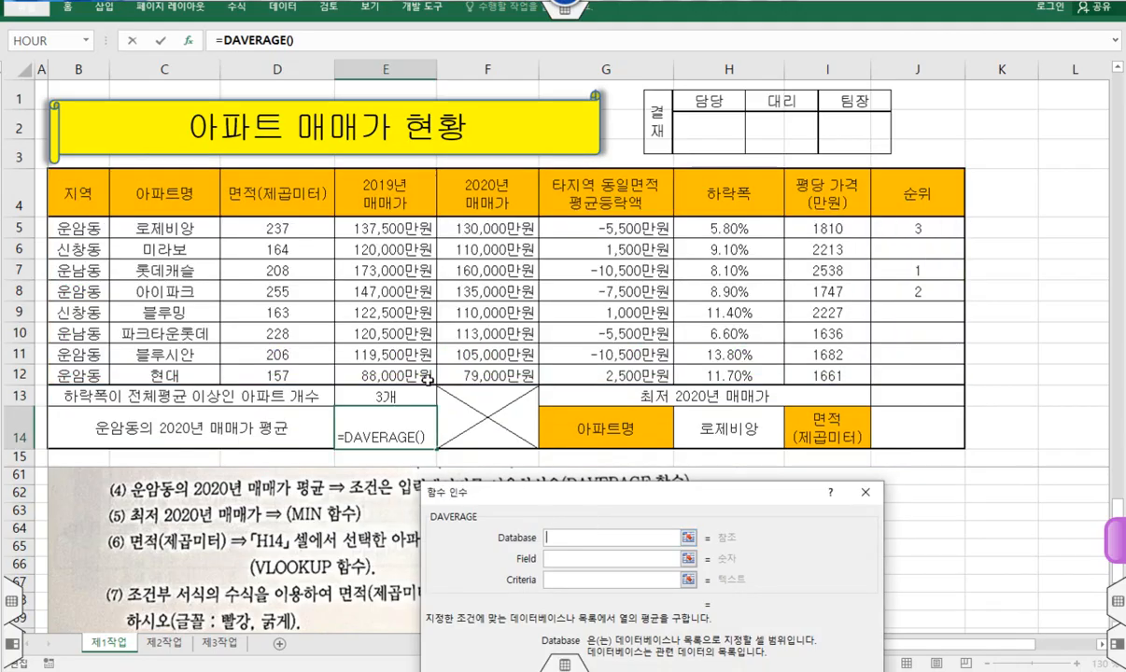
left_click_drag(73, 174, 934, 372)
Step: Set the Field argument of DAVERAGE to the 2020년 매매가 header cell F4
left_click(578, 598)
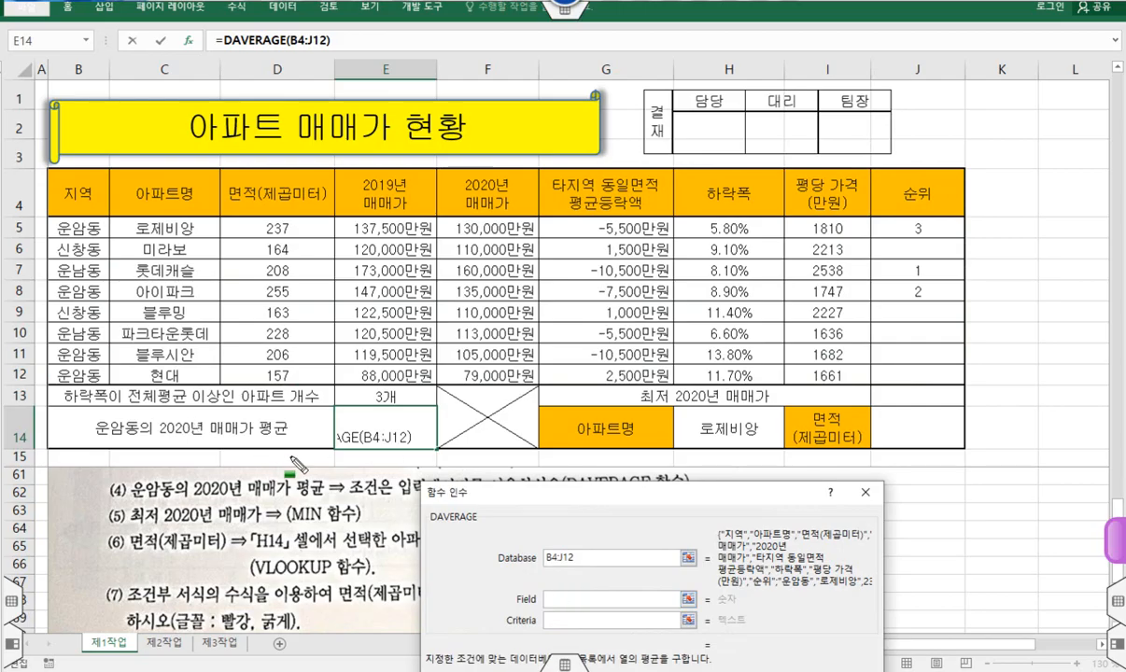
left_click_drag(156, 430, 253, 431)
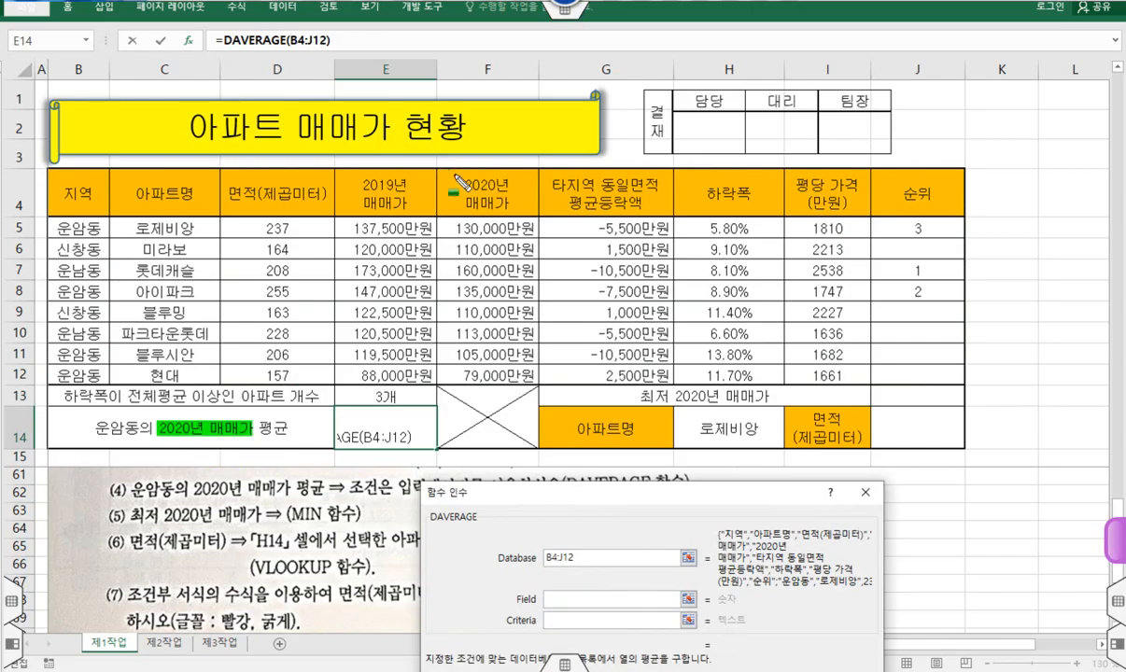
left_click_drag(448, 172, 515, 221)
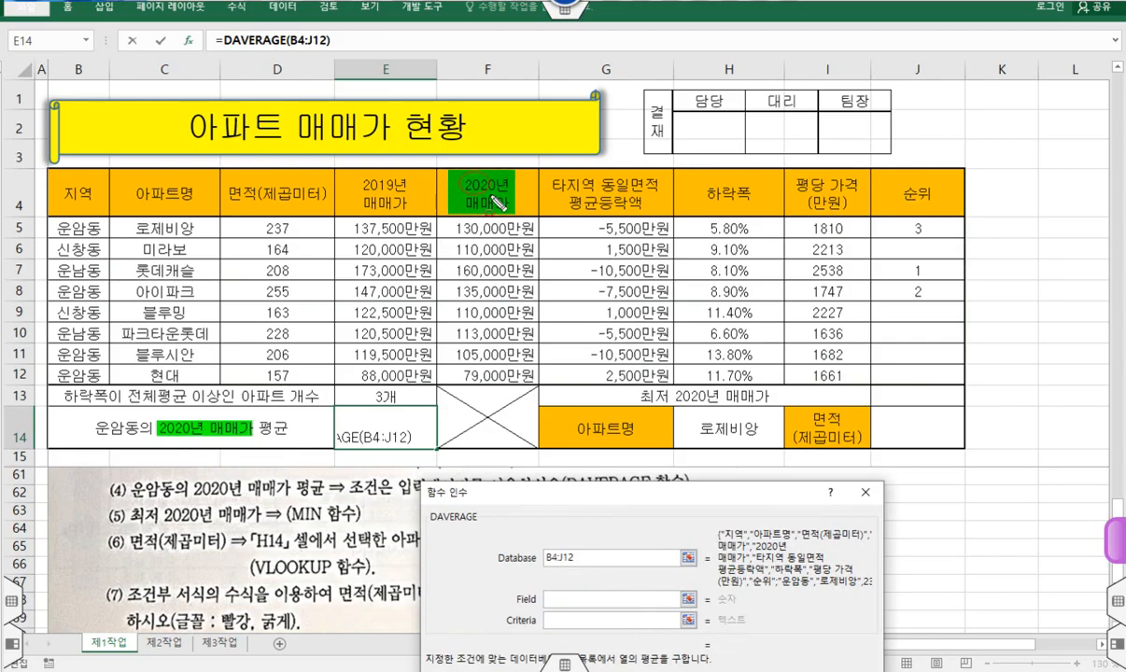
left_click_drag(558, 594, 481, 201)
key("Escape")
left_click(576, 600)
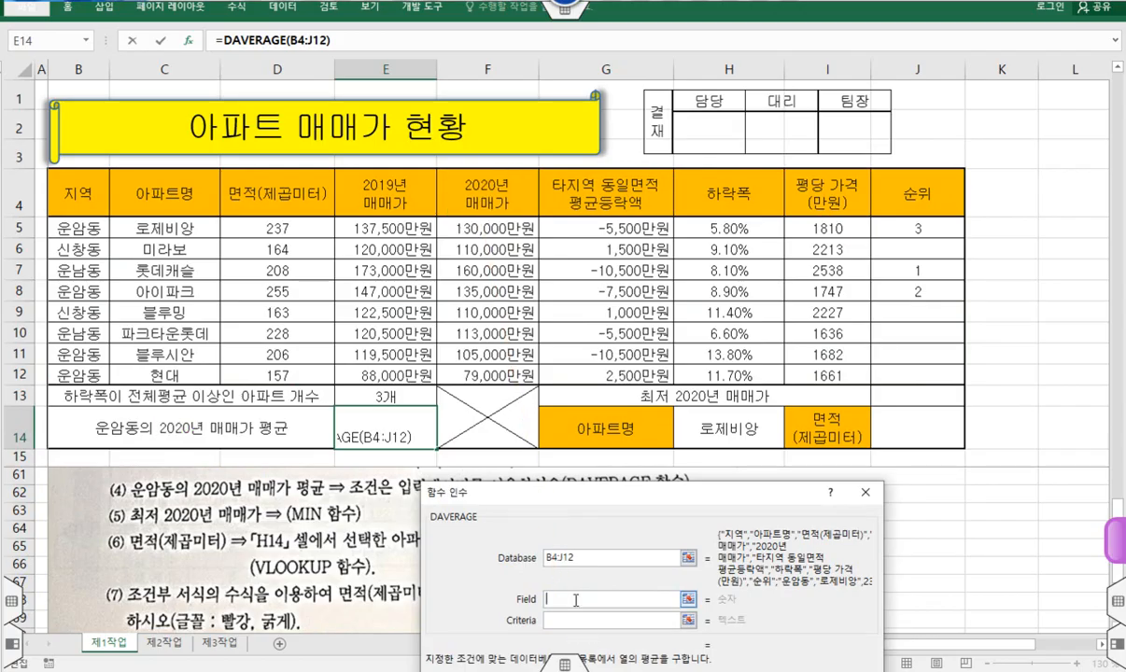
left_click(492, 193)
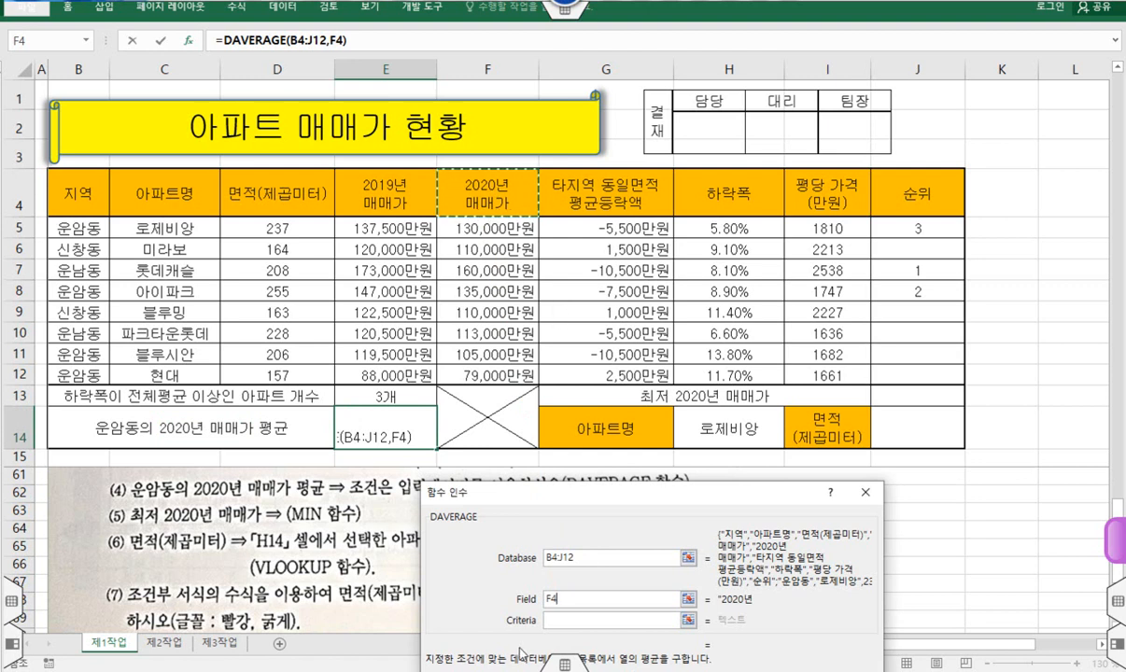
Step: Set the Criteria argument to B4:B5, the 지역 header with 운암동, and accept the DAVERAGE formula in E14
left_click_drag(498, 611, 536, 628)
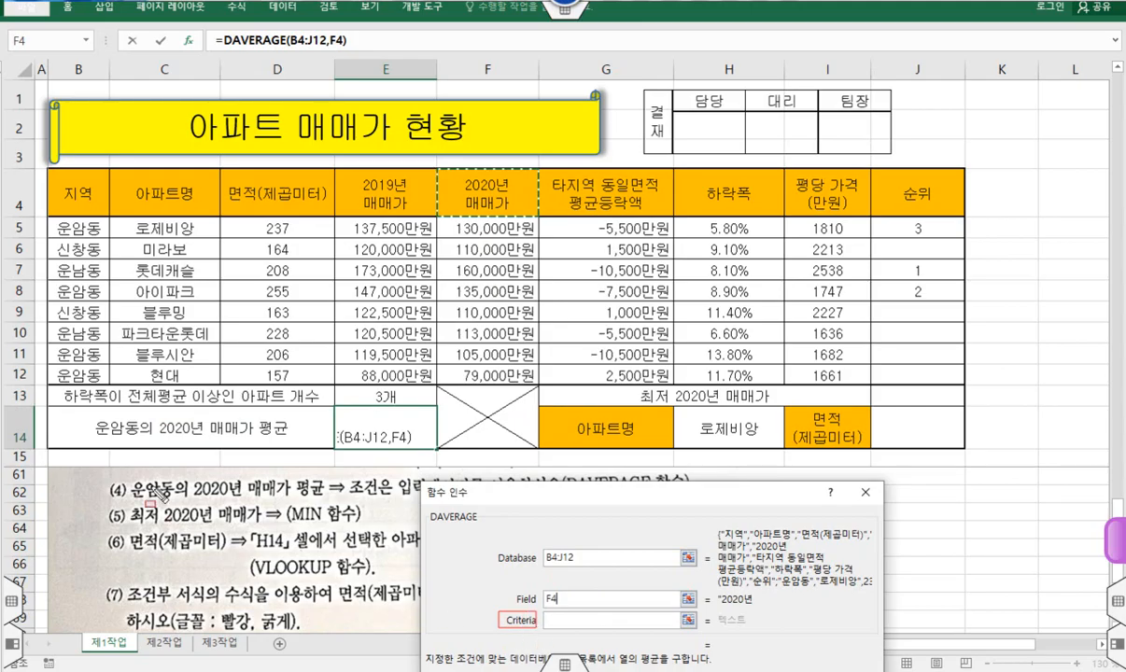
left_click_drag(128, 474, 183, 500)
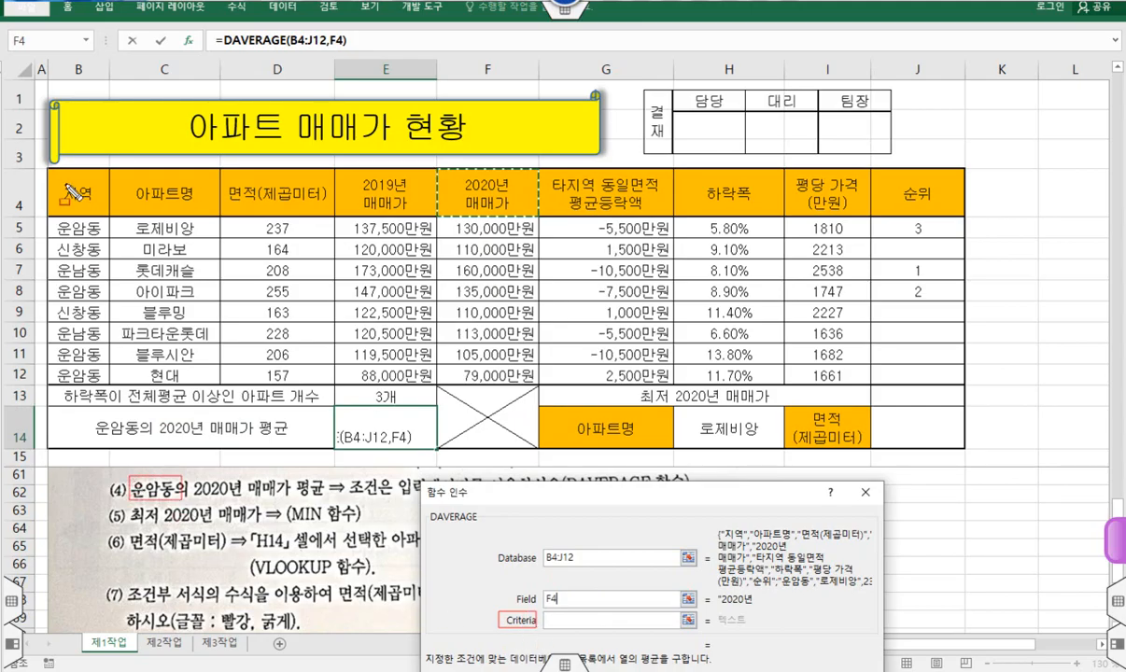
left_click_drag(62, 196, 97, 241)
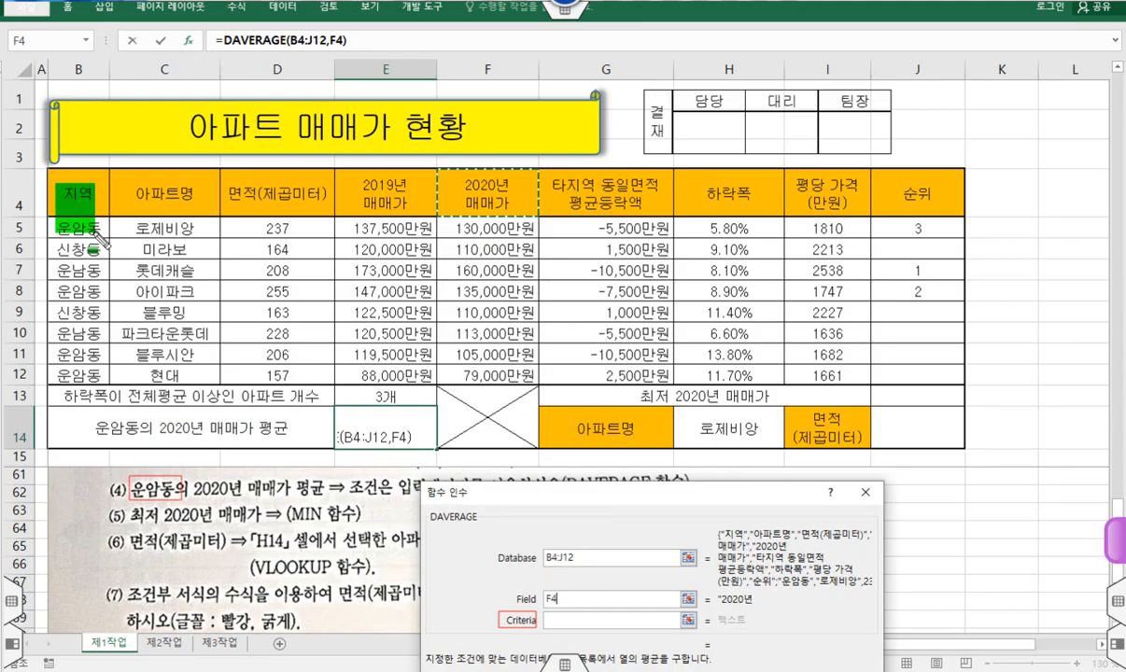
left_click_drag(50, 179, 103, 237)
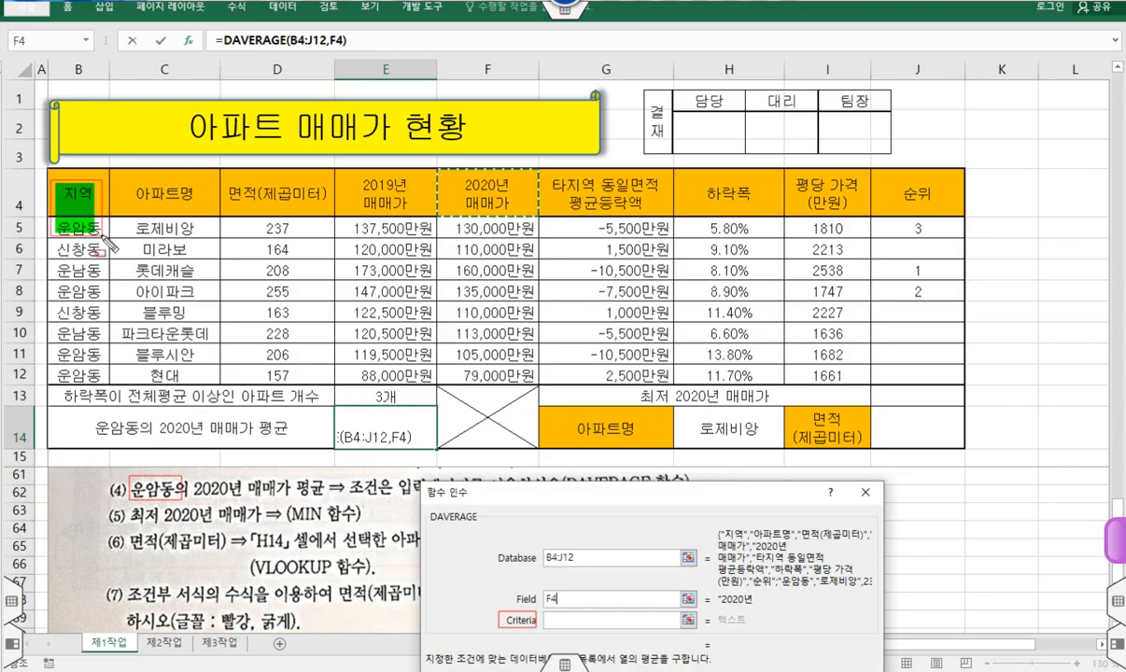
key("Escape")
left_click(581, 618)
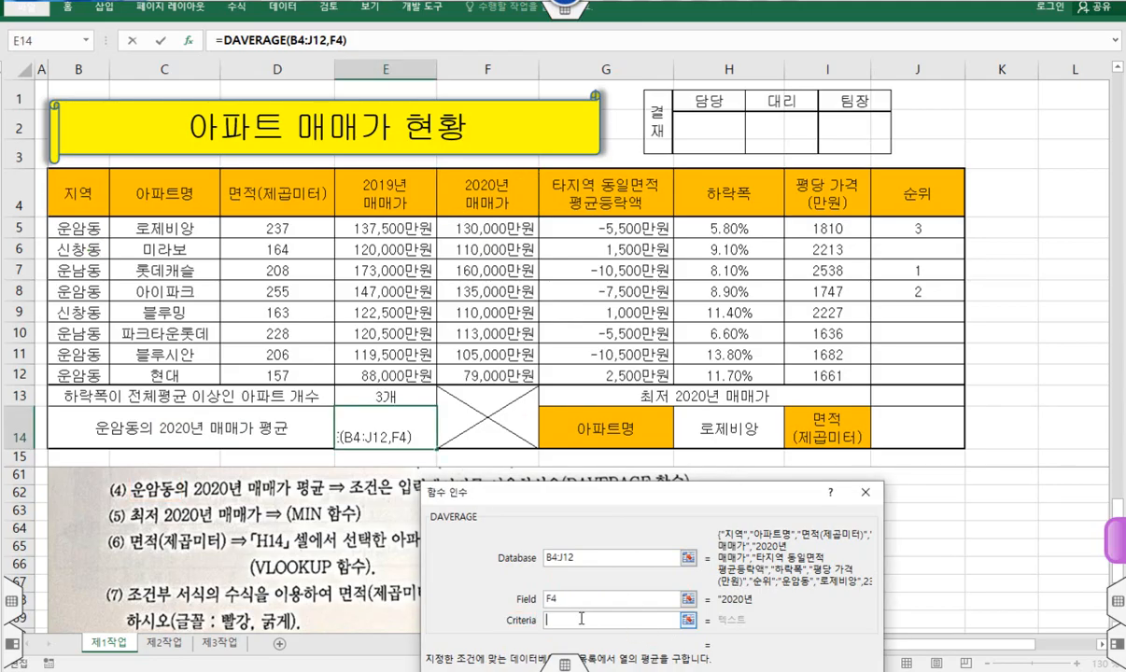
left_click_drag(100, 199, 93, 227)
left_click_drag(591, 490, 590, 327)
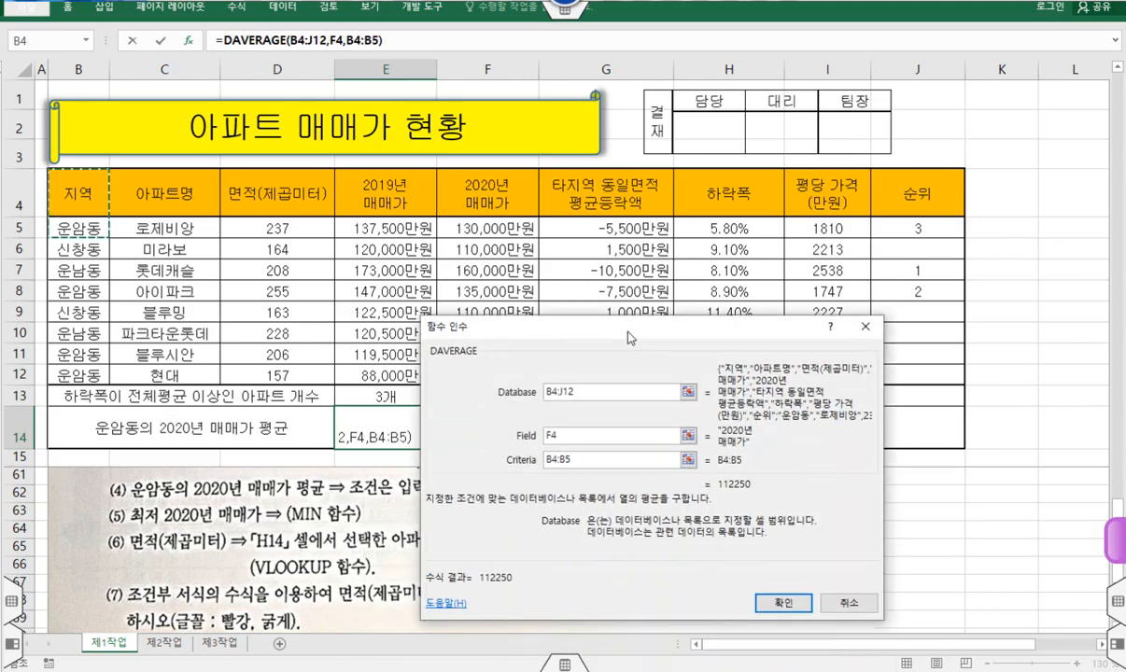
left_click(780, 605)
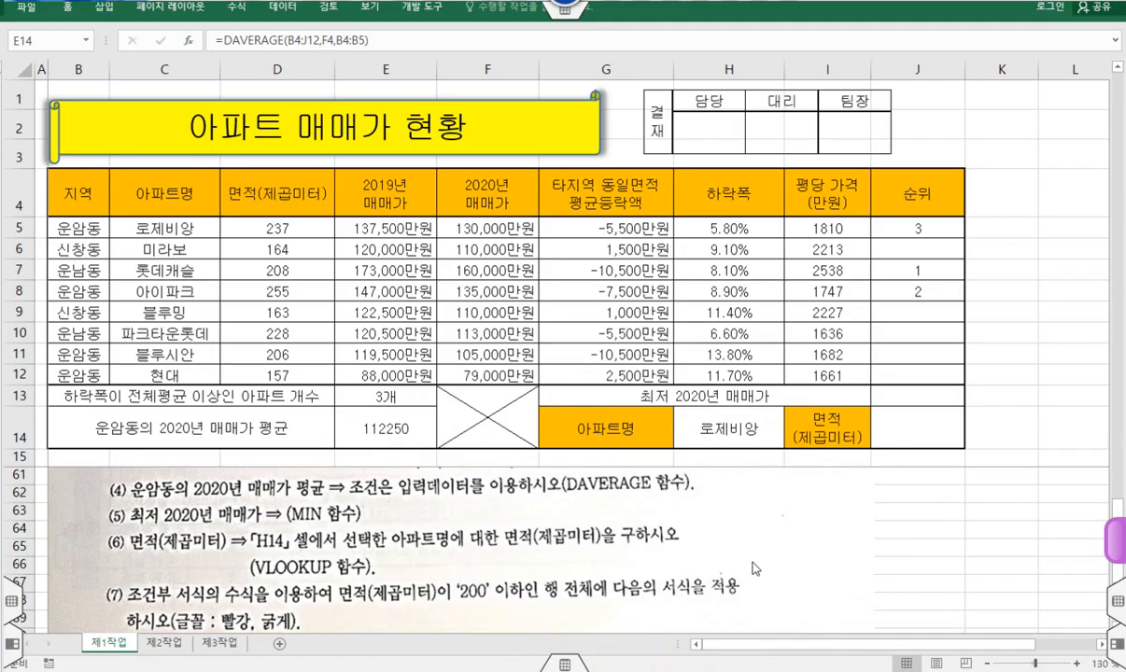
scroll(688, 565, "down", 1)
scroll(684, 563, "up", 1)
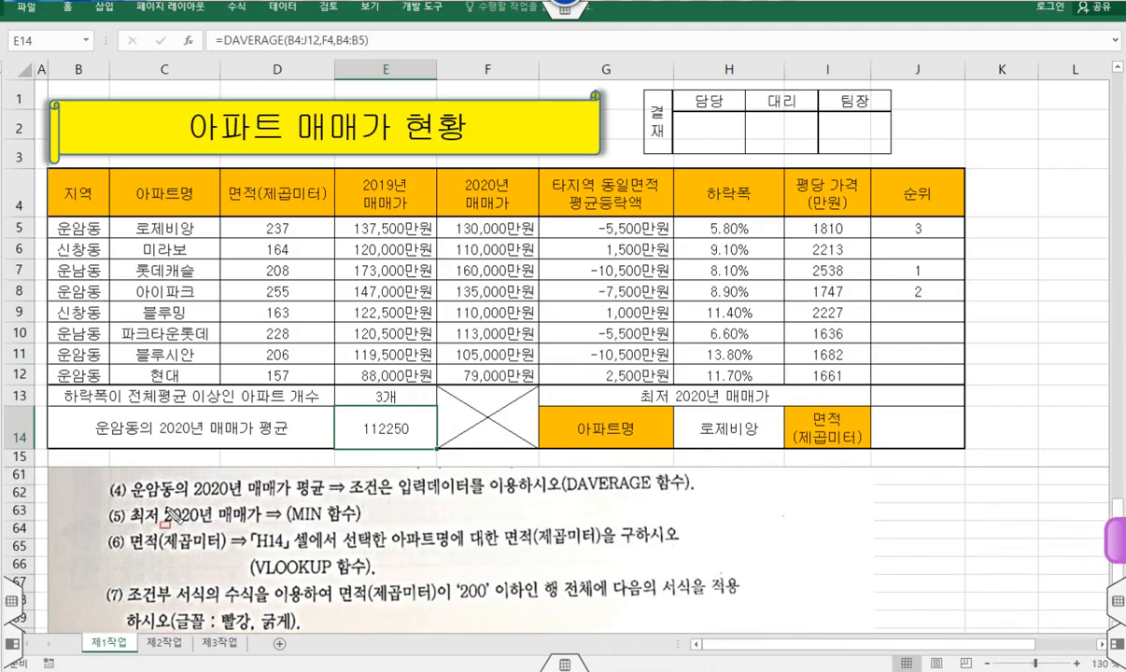
left_click_drag(120, 506, 353, 531)
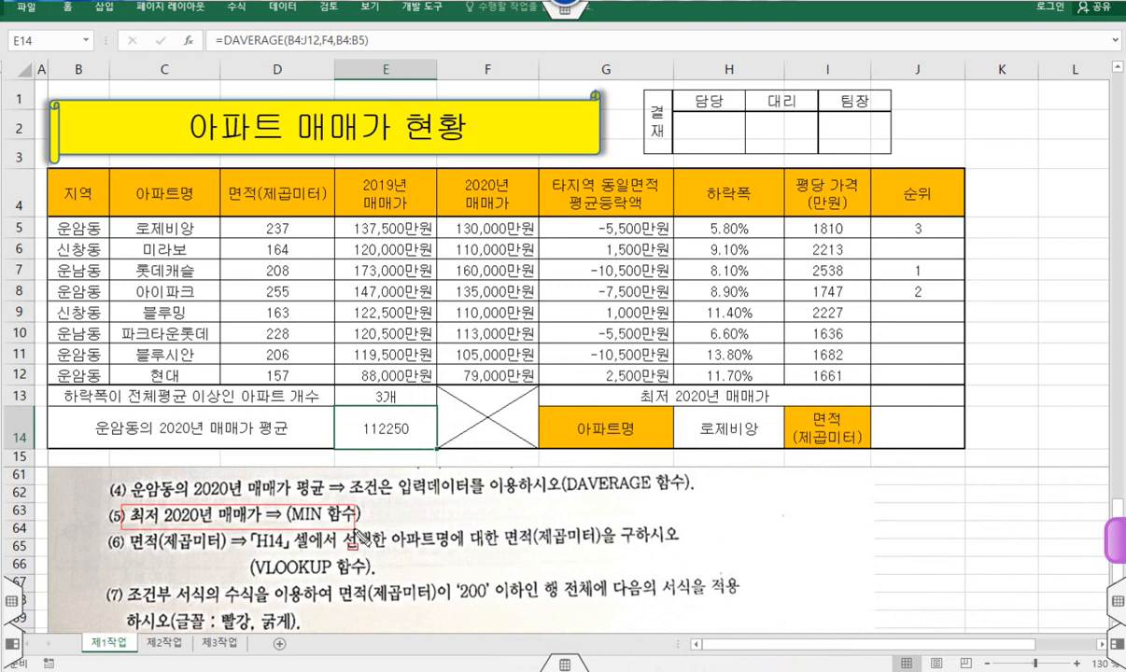
mouse_move(445, 220)
left_mouse_down()
mouse_move(509, 359)
mouse_move(522, 353)
mouse_move(533, 381)
left_mouse_up()
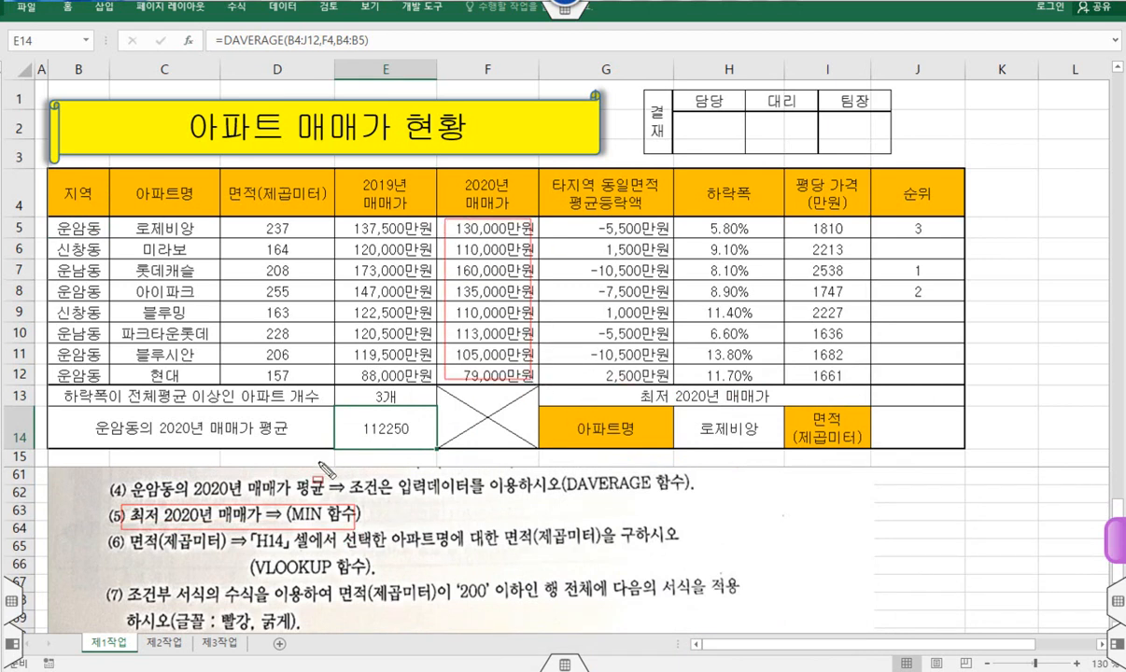
key("Escape")
Step: Enter a MIN formula in J13 over the 2020년 매매가 values F5:F12
left_click(905, 394)
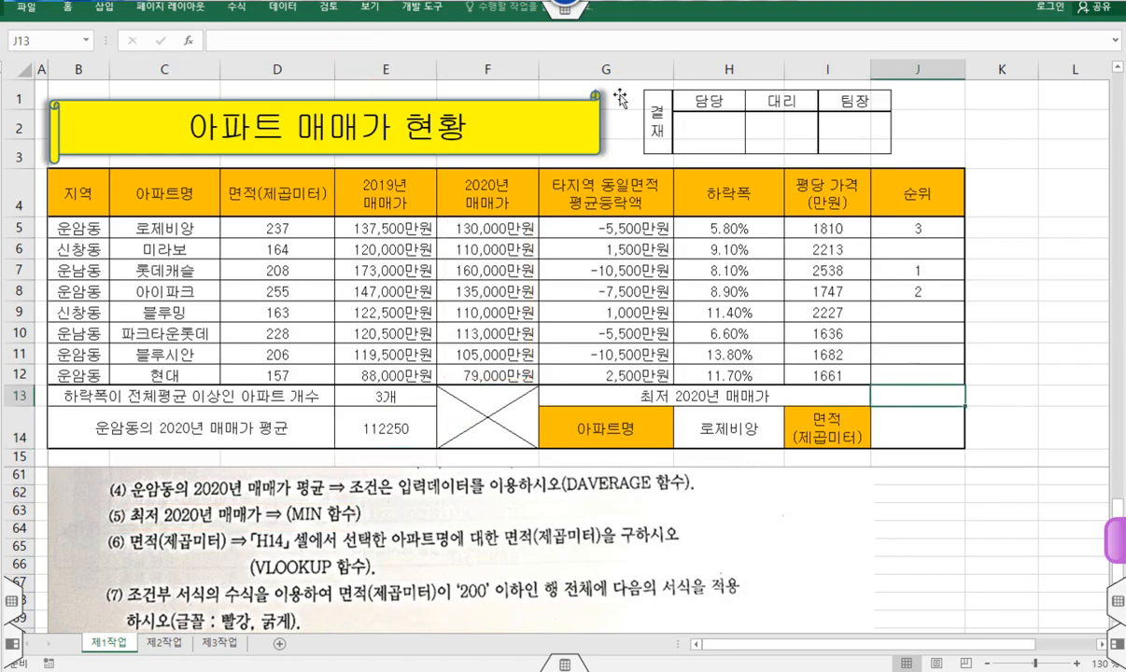
type("=")
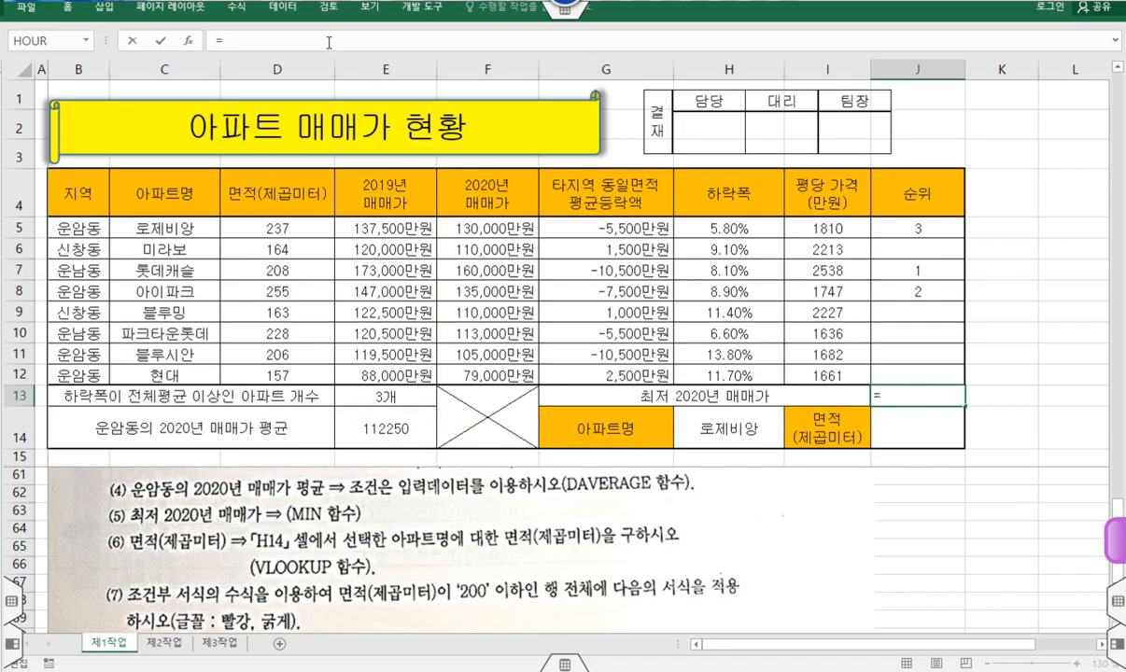
type("mi")
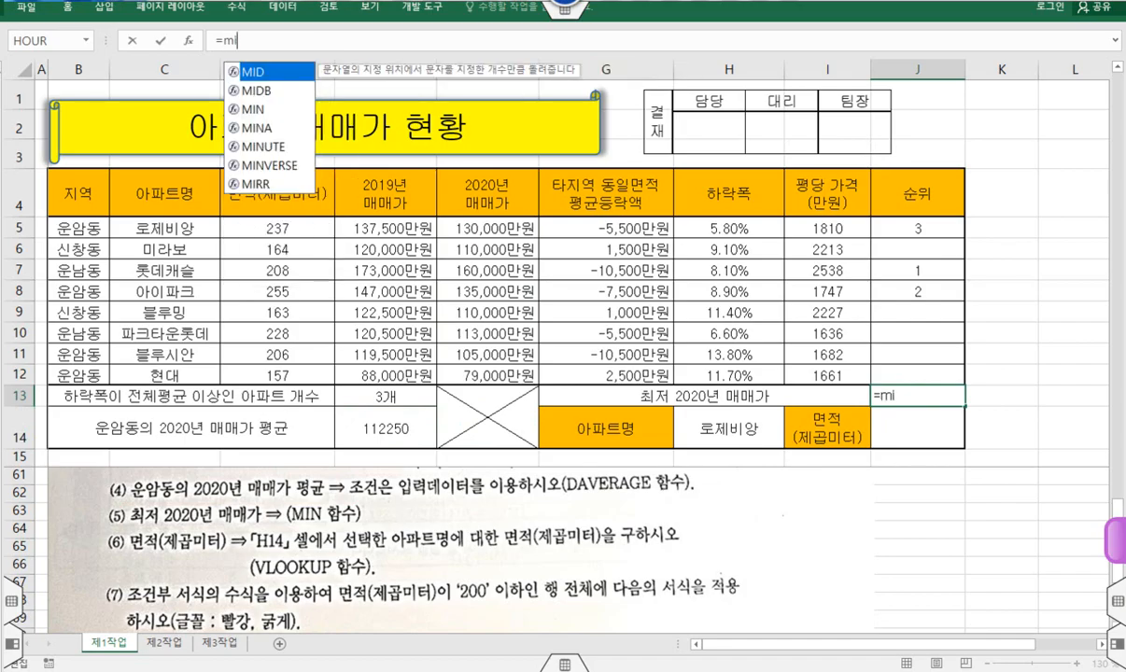
key("Down")
key("Down")
key("Tab")
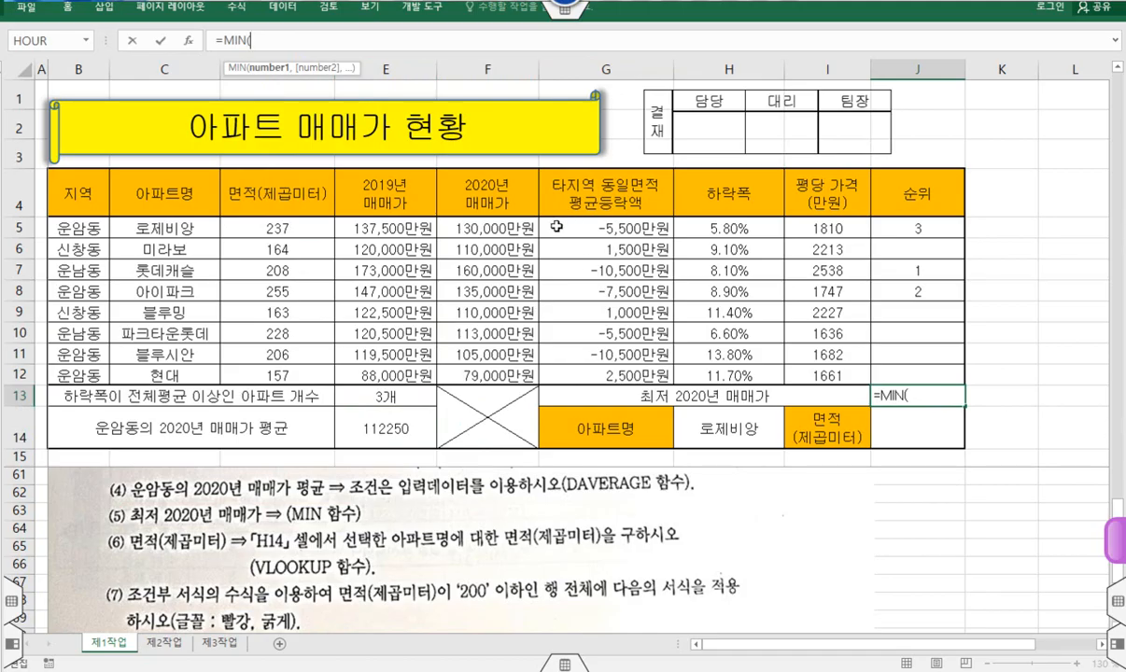
left_click_drag(500, 228, 495, 374)
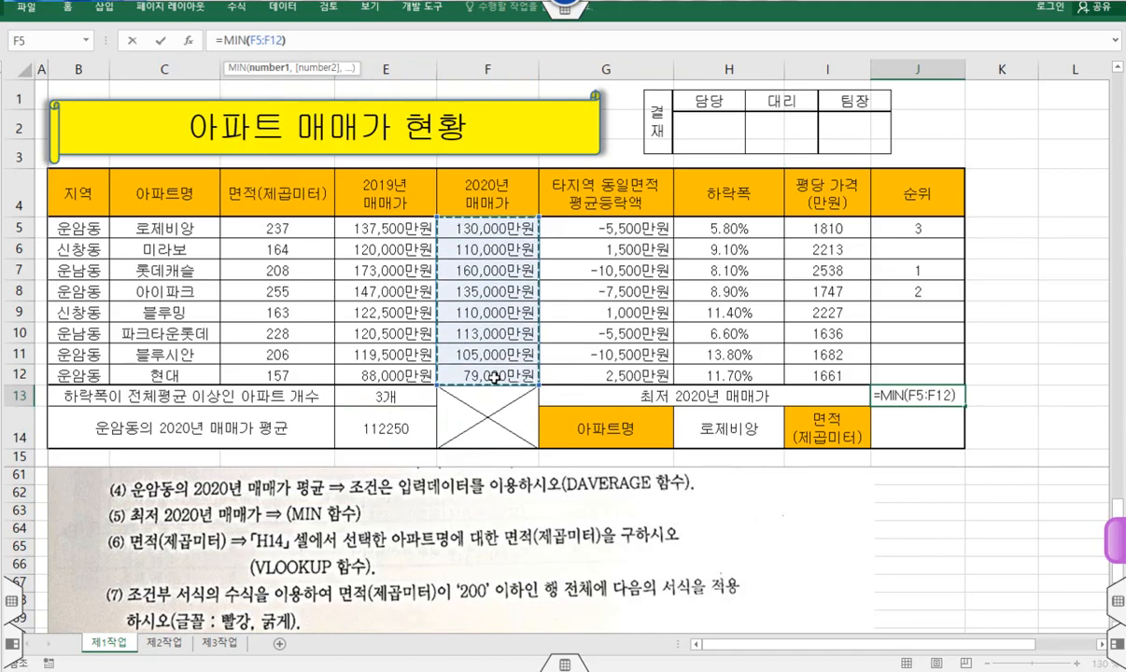
key("Return")
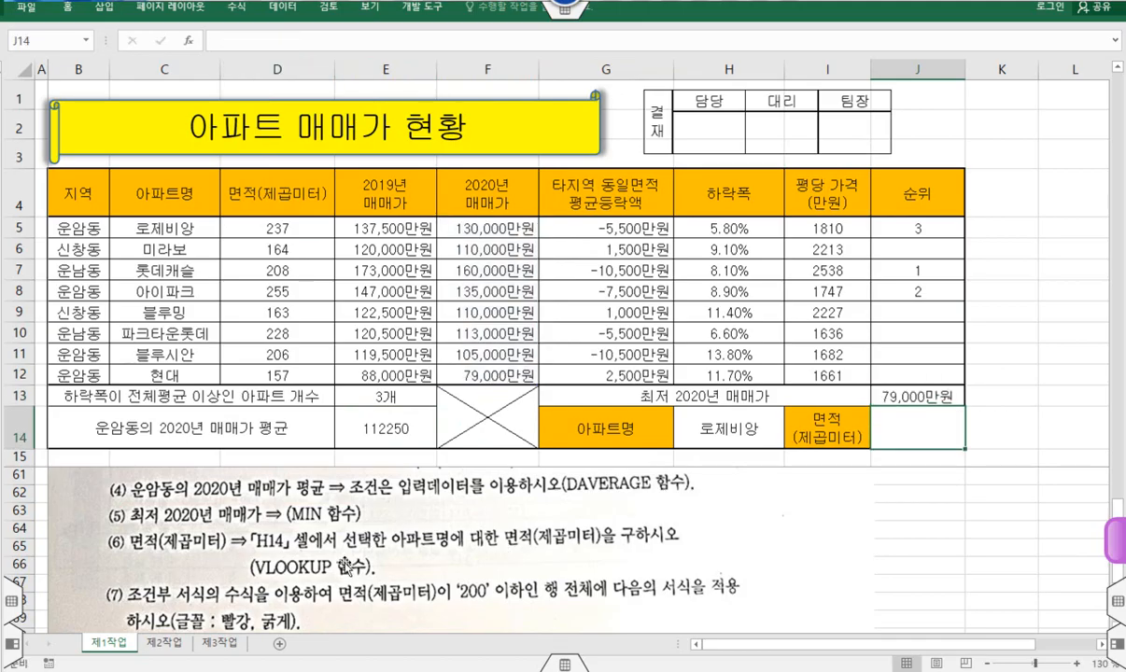
Step: Examine how instruction (6) relates the apartment chosen in H14 to the table's 아파트명 and 면적(제곱미터) columns for VLOOKUP
left_click_drag(893, 412, 943, 444)
key("Escape")
left_click(913, 431)
left_click_drag(247, 554, 277, 567)
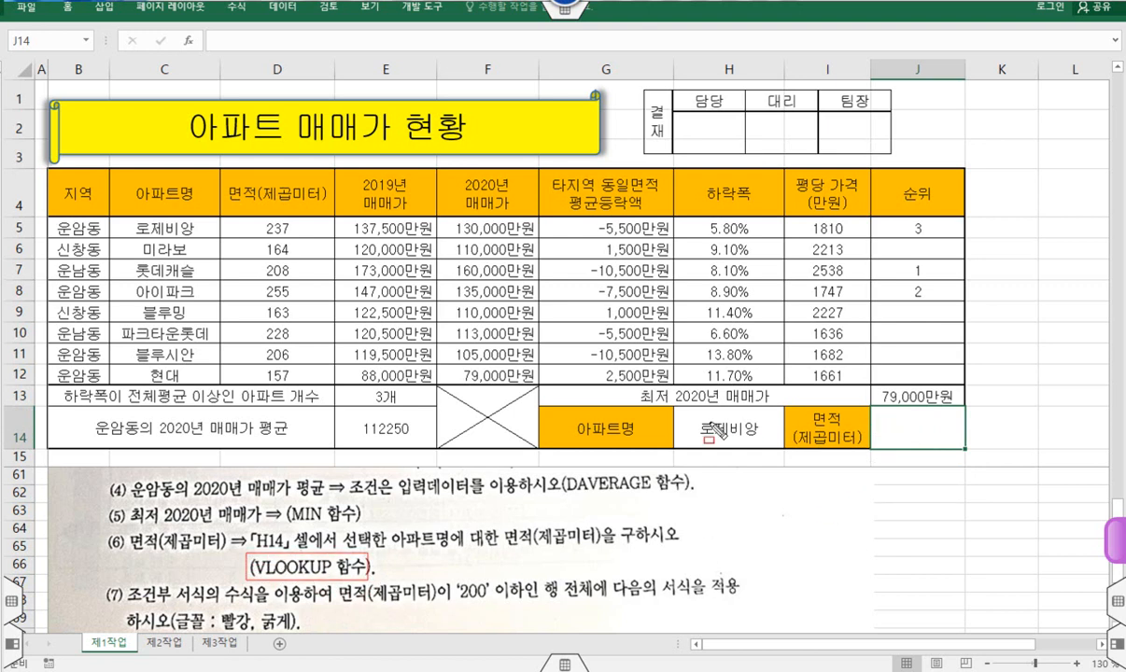
left_click_drag(694, 411, 762, 439)
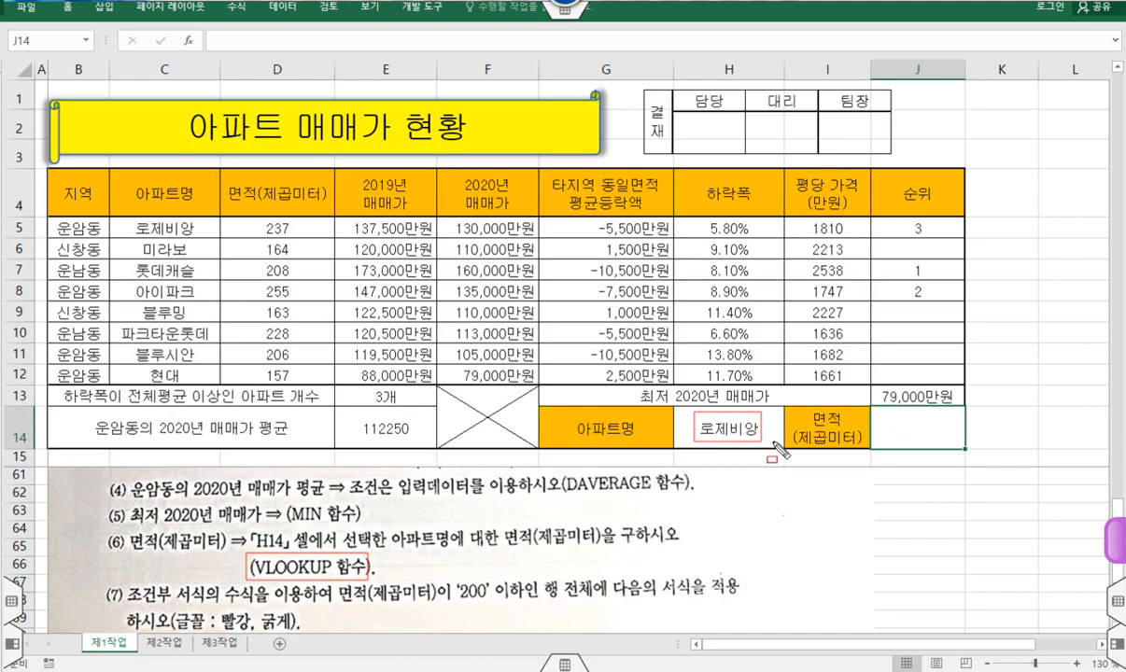
mouse_move(598, 413)
left_mouse_down()
mouse_move(566, 436)
mouse_move(651, 448)
mouse_move(171, 207)
left_mouse_up()
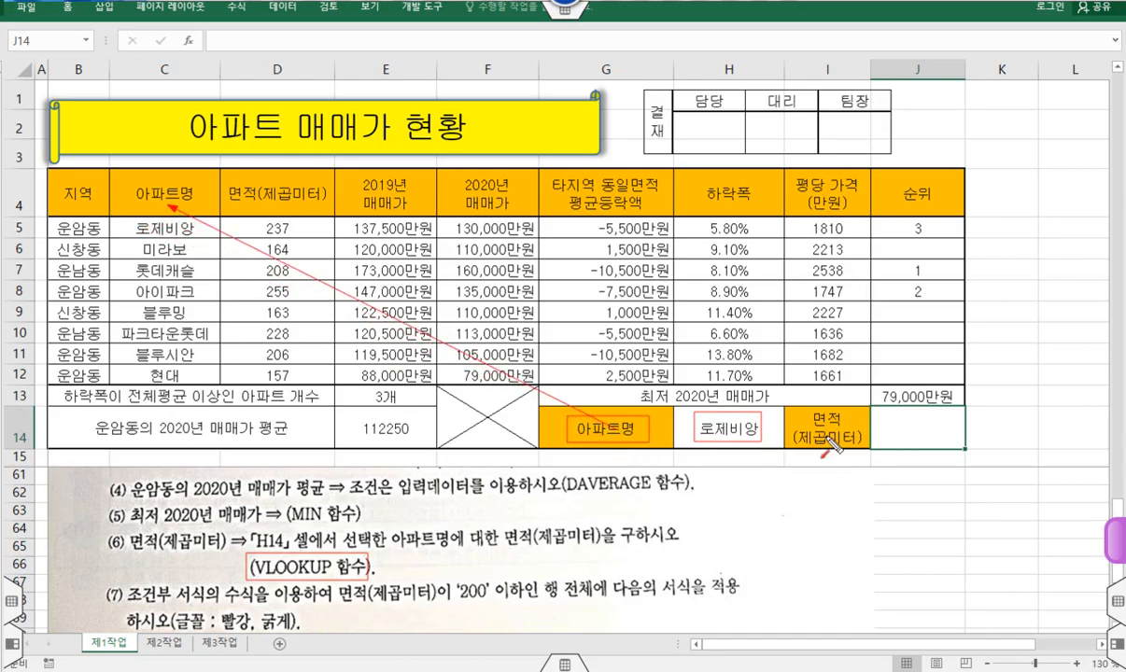
mouse_move(792, 420)
left_mouse_down()
mouse_move(334, 235)
mouse_move(326, 214)
left_mouse_up()
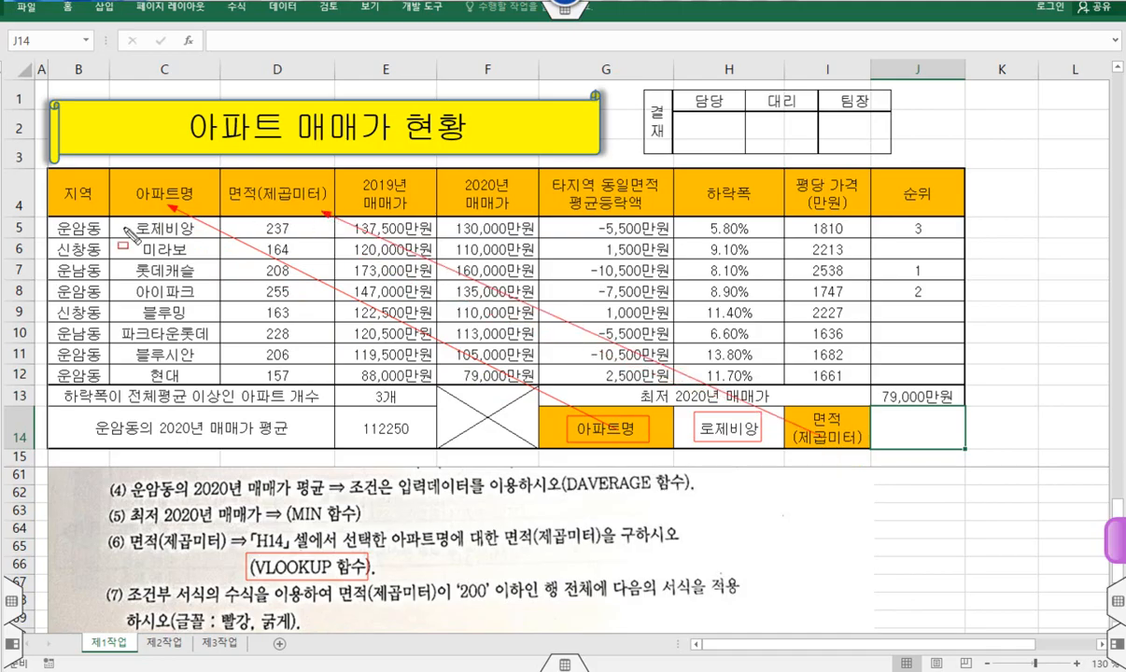
mouse_move(114, 222)
left_mouse_down()
mouse_move(290, 302)
mouse_move(318, 366)
left_mouse_up()
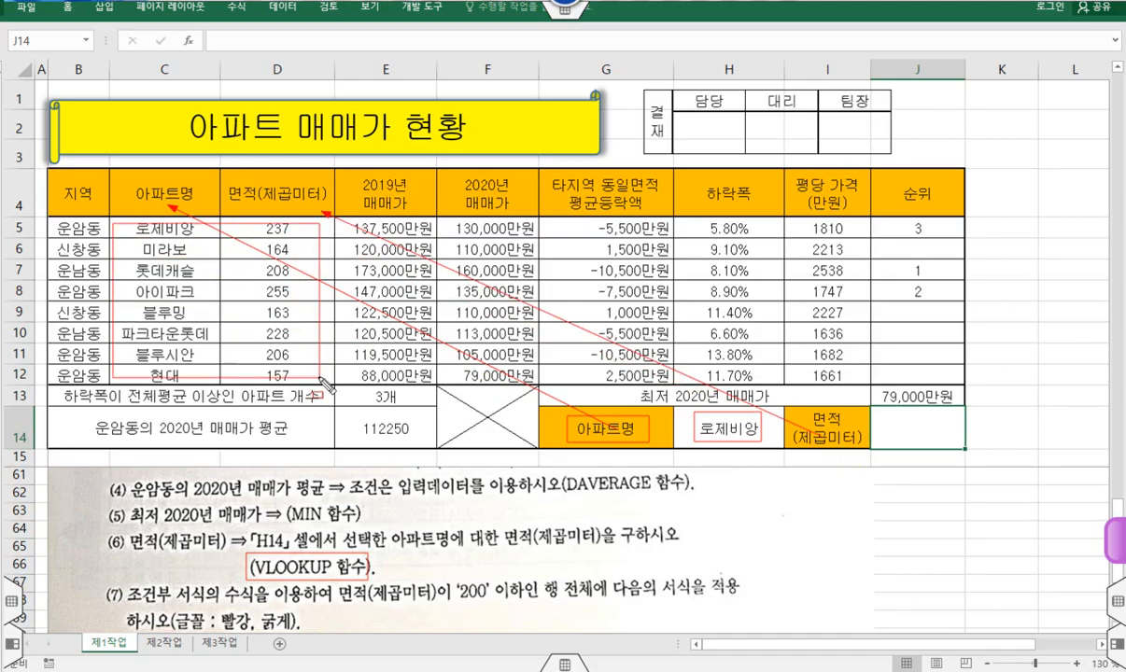
left_click_drag(193, 192, 184, 199)
left_click_drag(300, 184, 283, 197)
key("Escape")
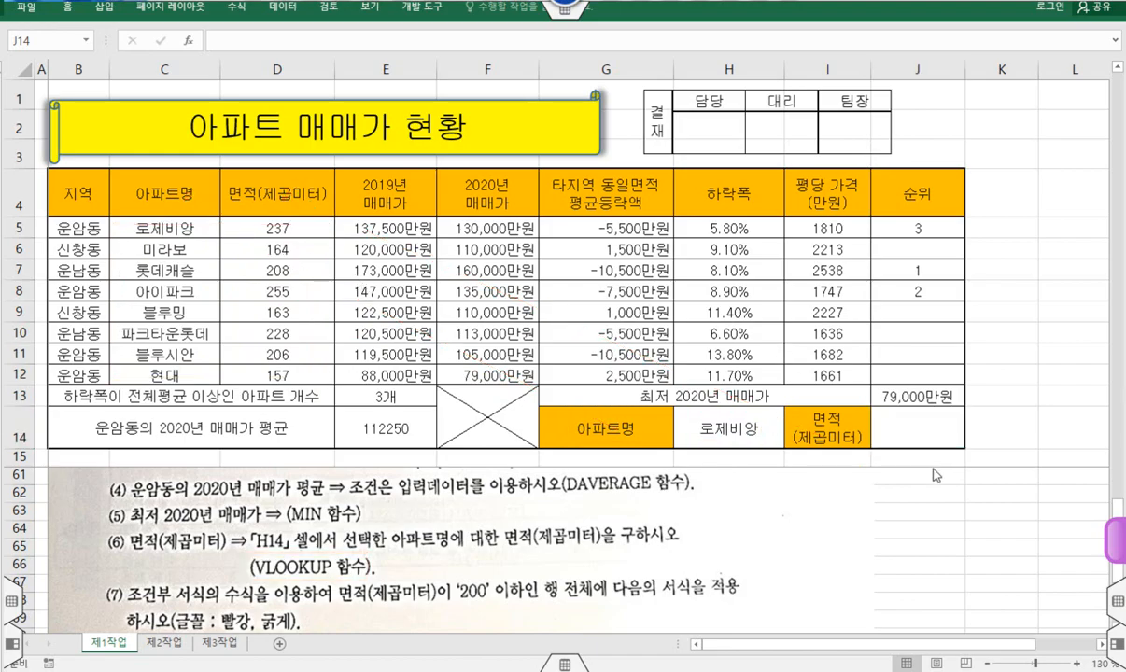
Step: Start a VLOOKUP formula in J14 through its function arguments and set the Lookup_value to H14
left_click(933, 429)
left_click(247, 37)
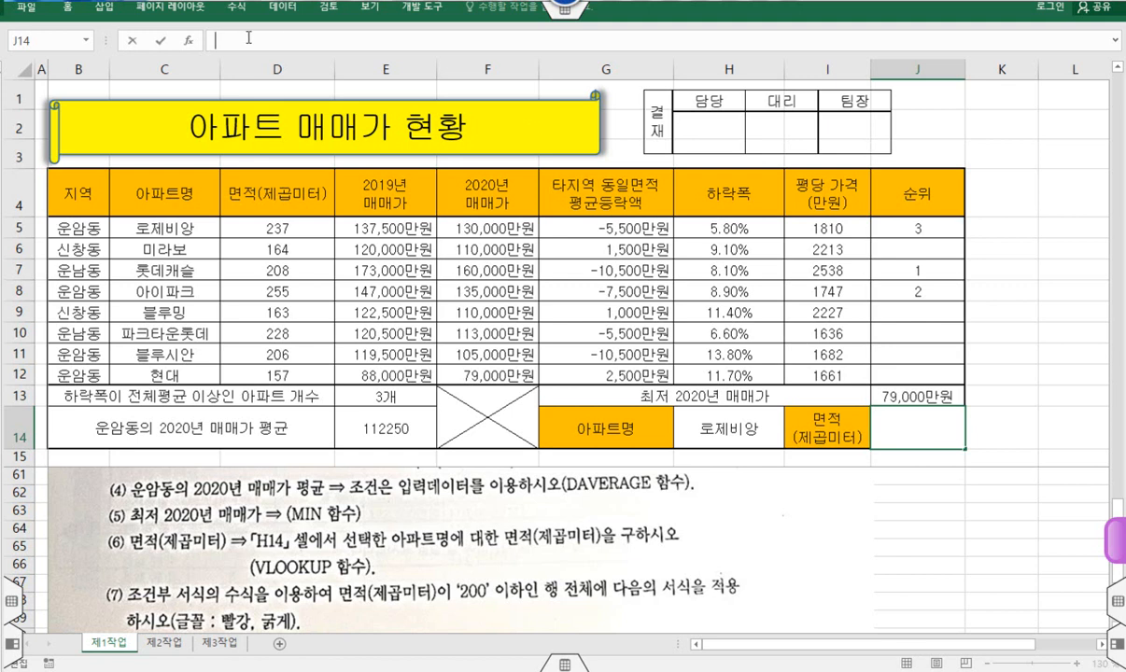
type("=v")
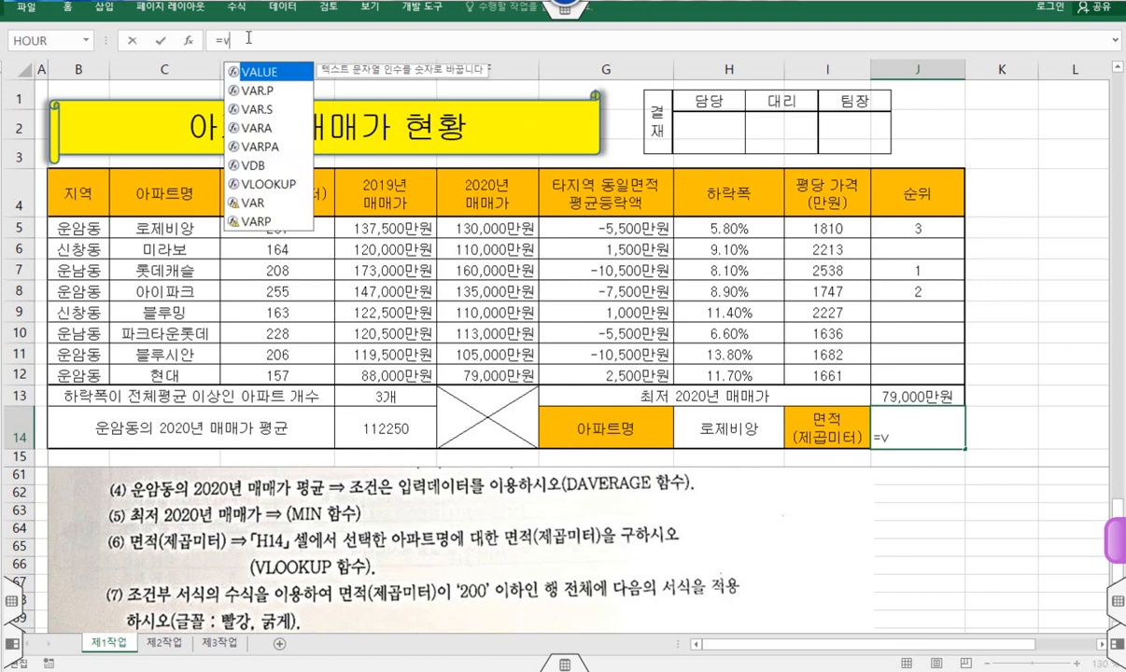
double_click(266, 184)
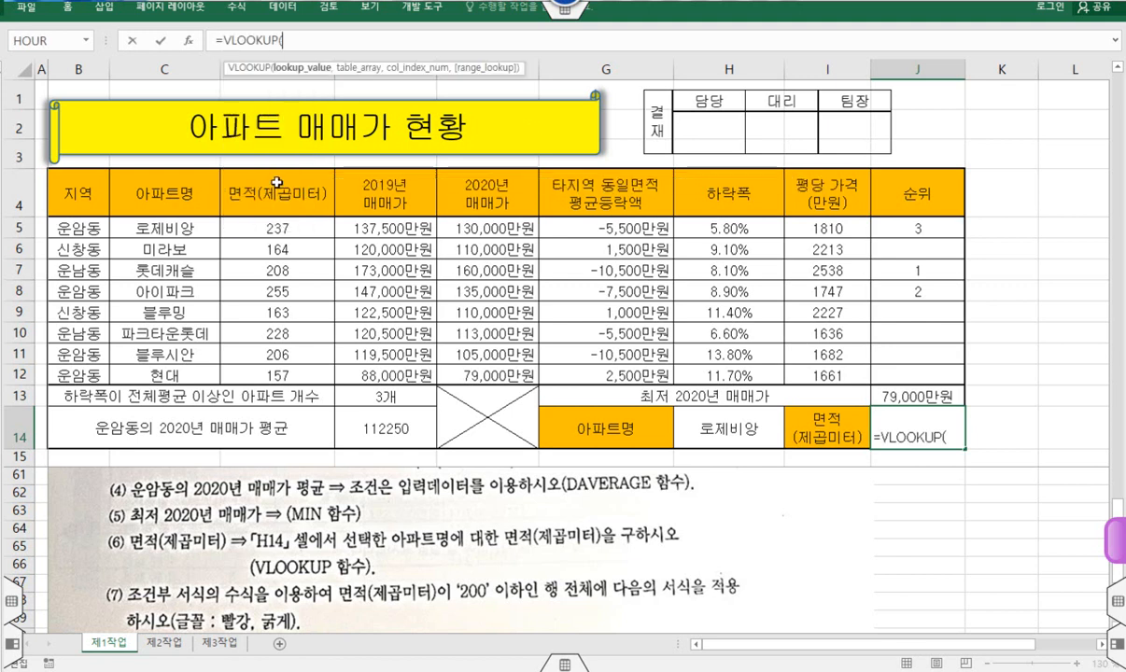
left_click(187, 43)
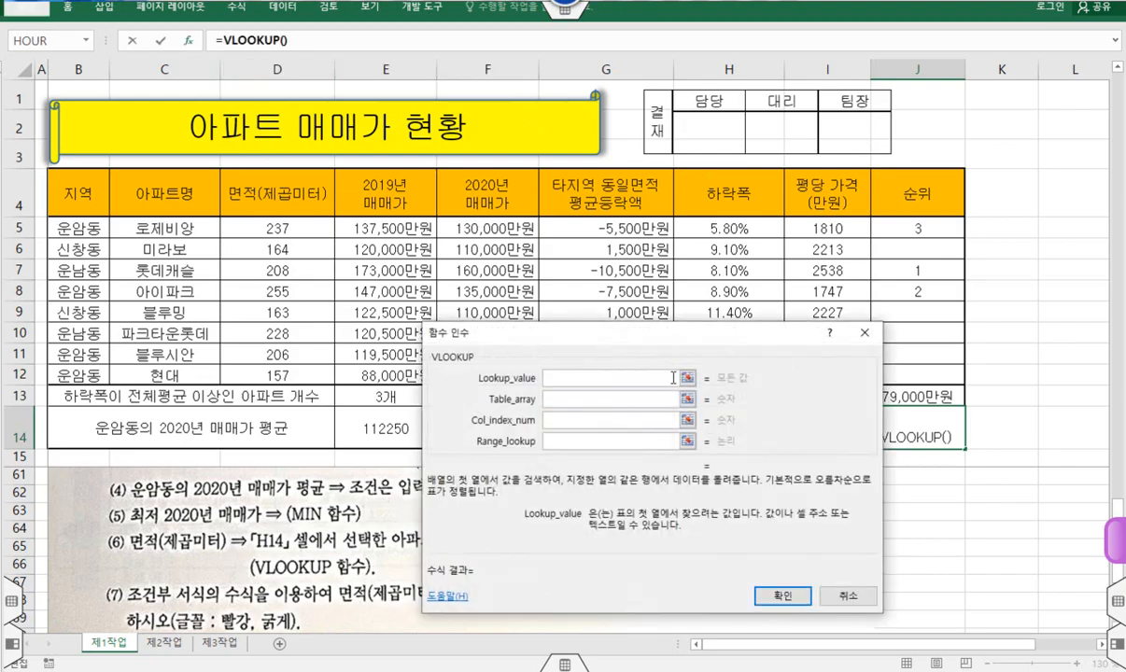
left_click_drag(648, 322, 808, 511)
left_click(722, 433)
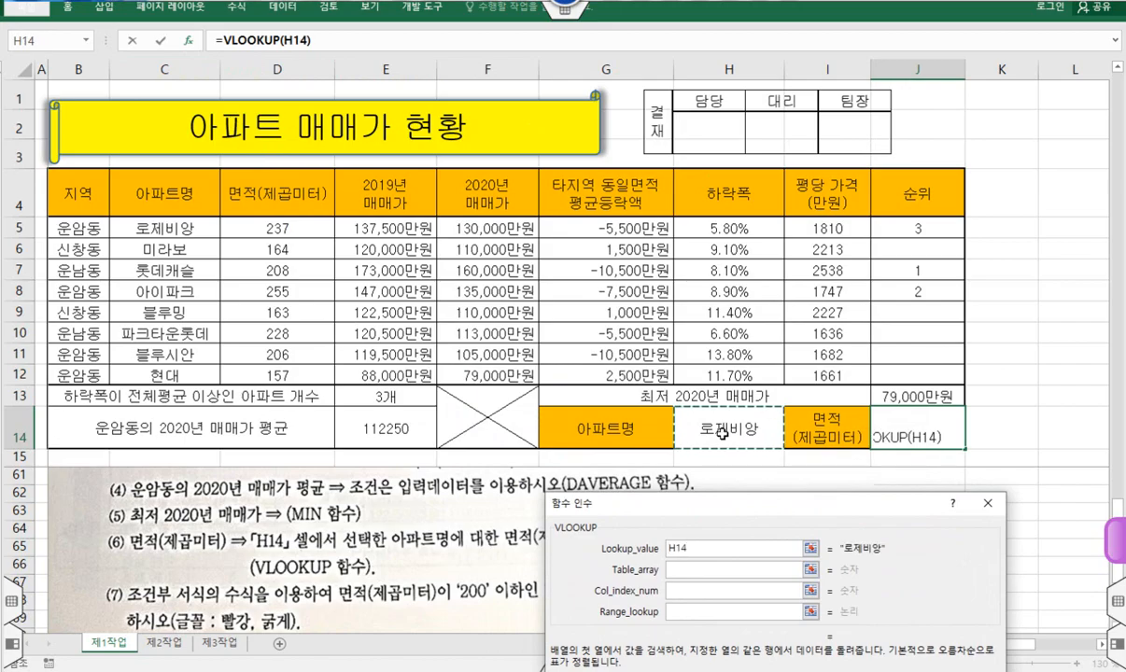
Step: Set the VLOOKUP Table_array to C5:D12, Col_index_num to 2 and Range_lookup to 0, and accept the formula in J14
left_click(704, 571)
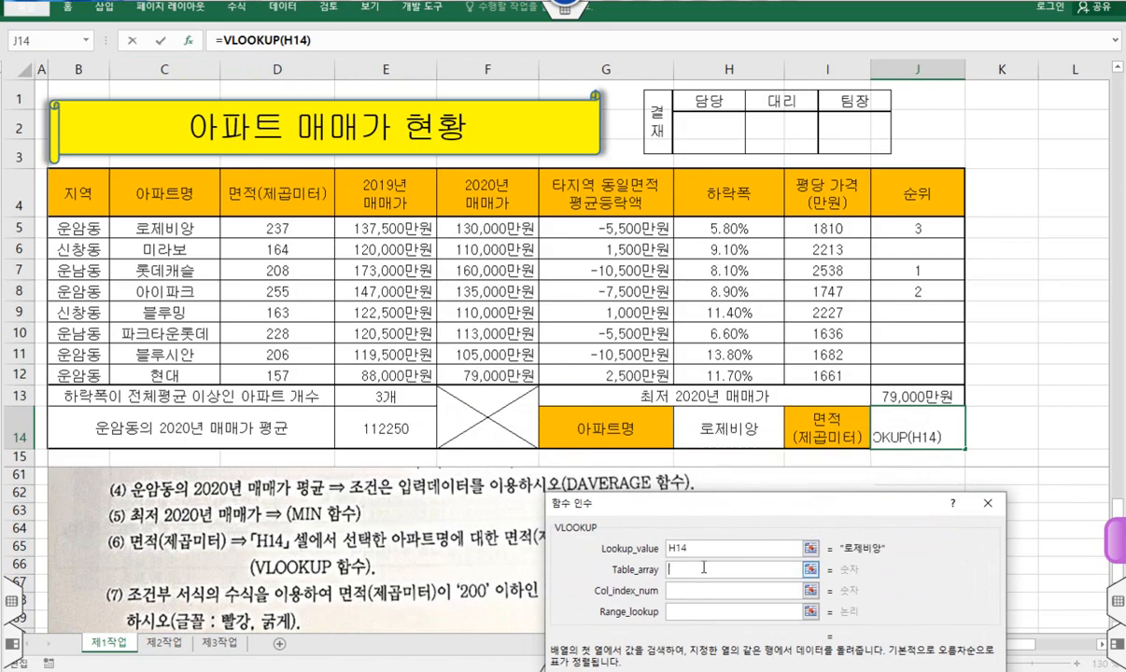
left_click_drag(171, 227, 297, 374)
left_click(688, 593)
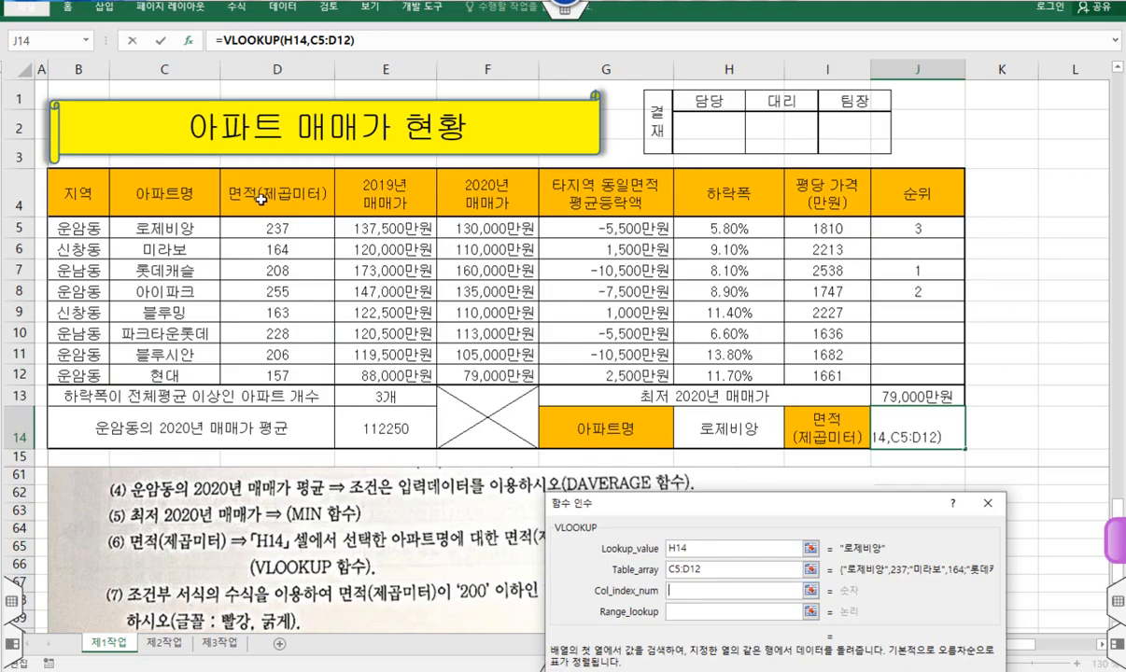
type("2")
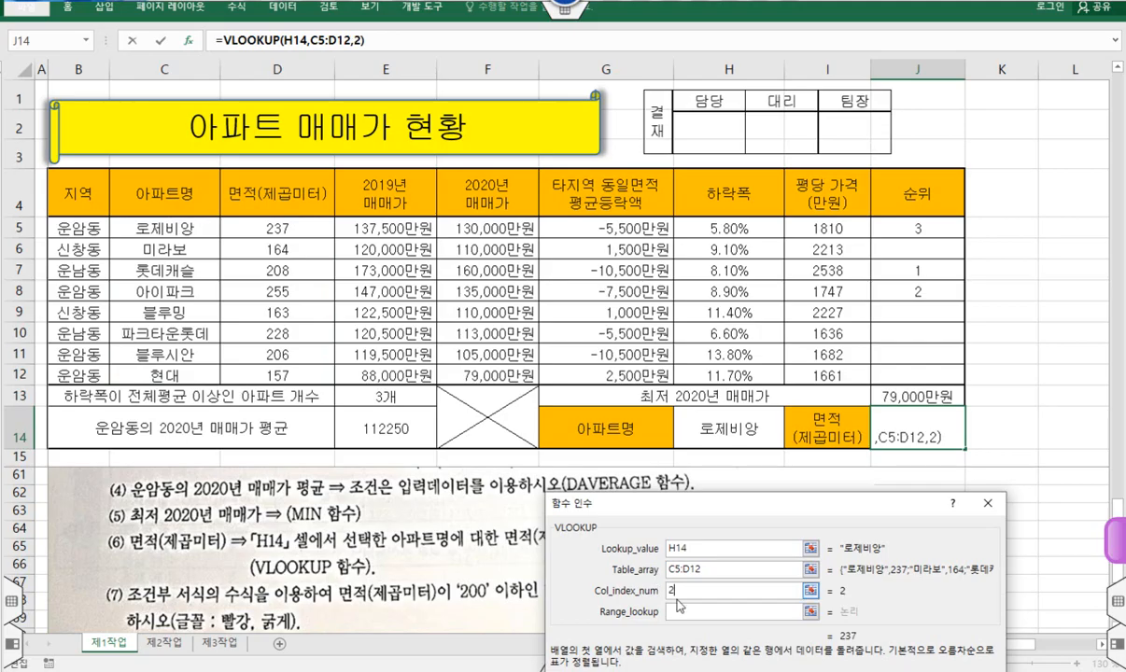
left_click(685, 613)
type("0")
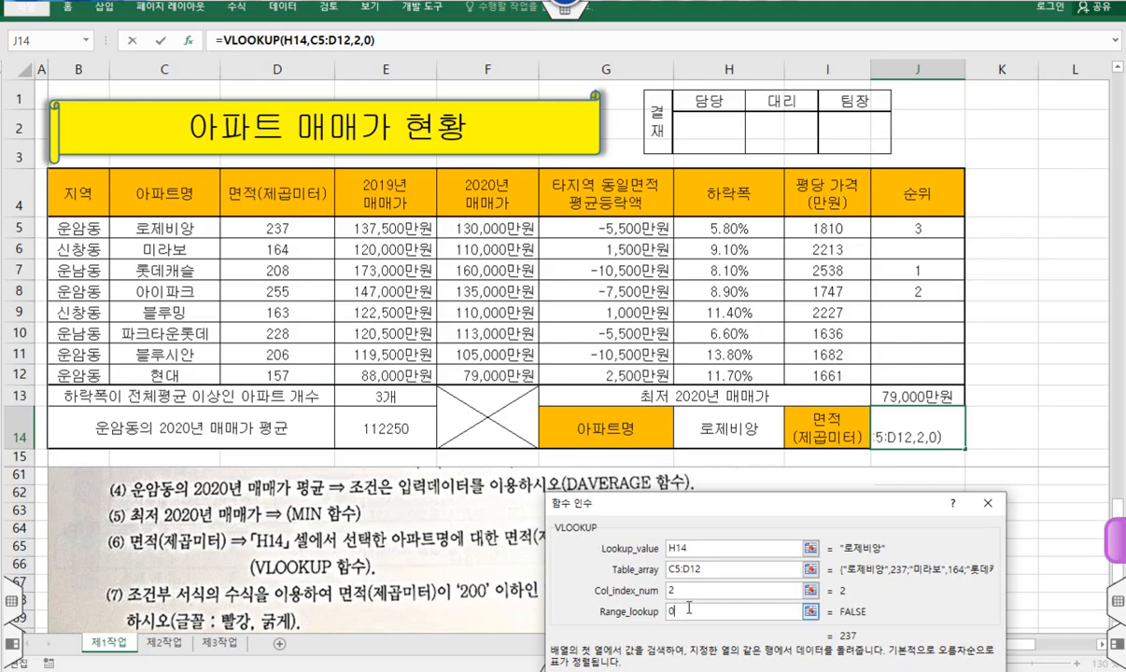
left_click_drag(670, 495, 636, 344)
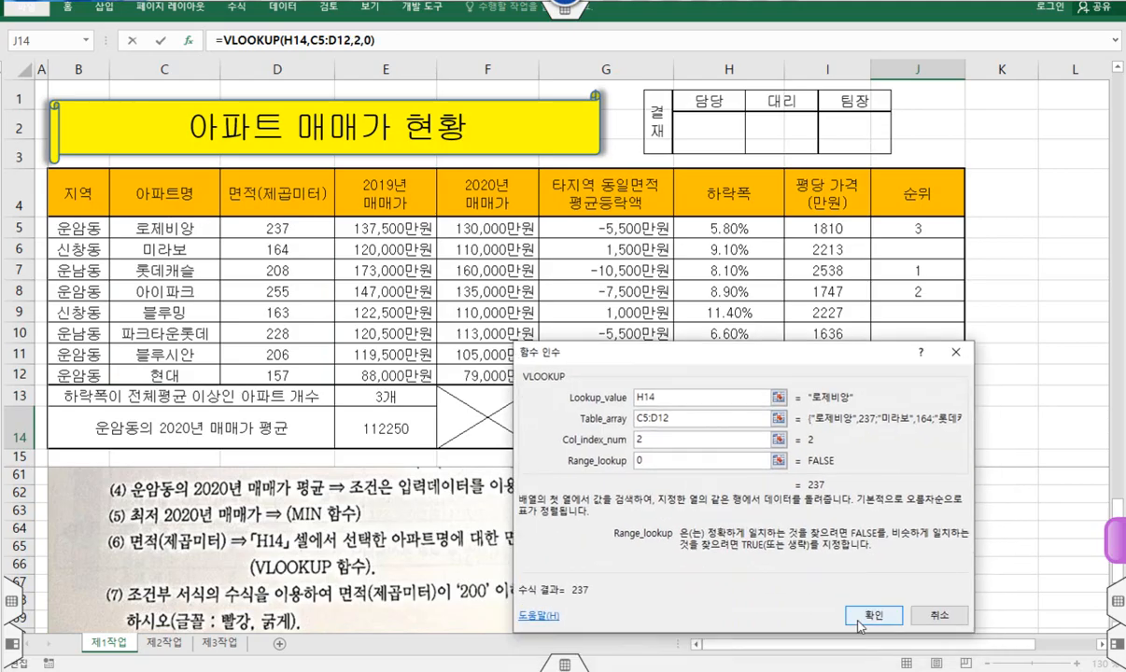
left_click(857, 616)
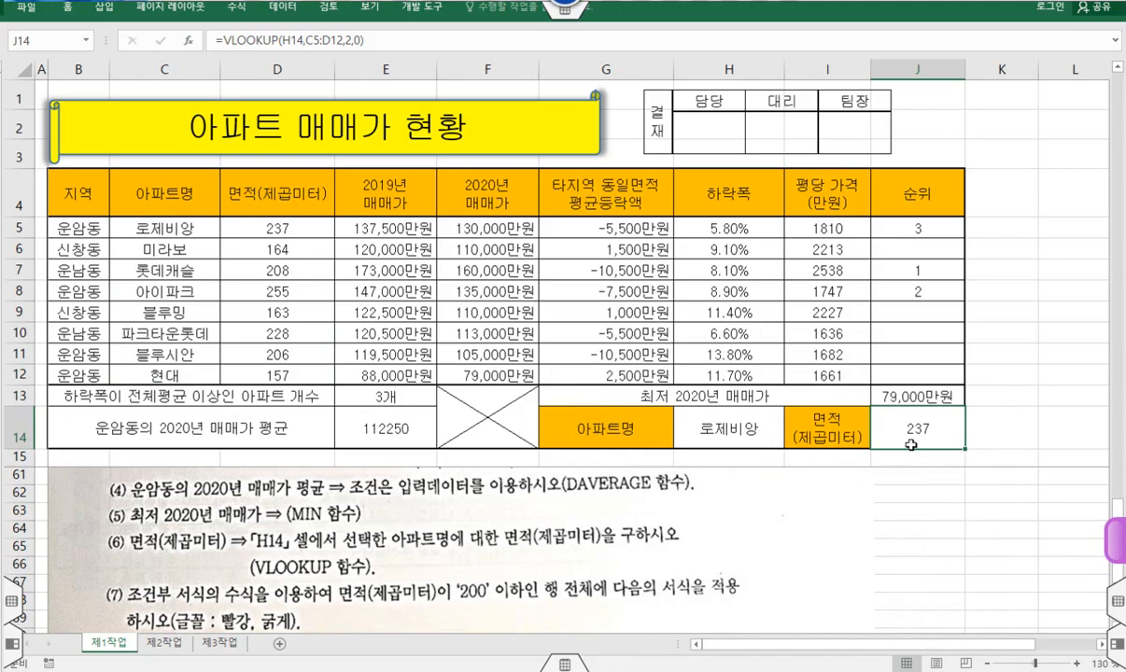
Step: Examine instruction (7) for the conditional formatting formula, its 면적(제곱미터) criterion, the rows it covers and the required font
scroll(800, 549, "down", 1)
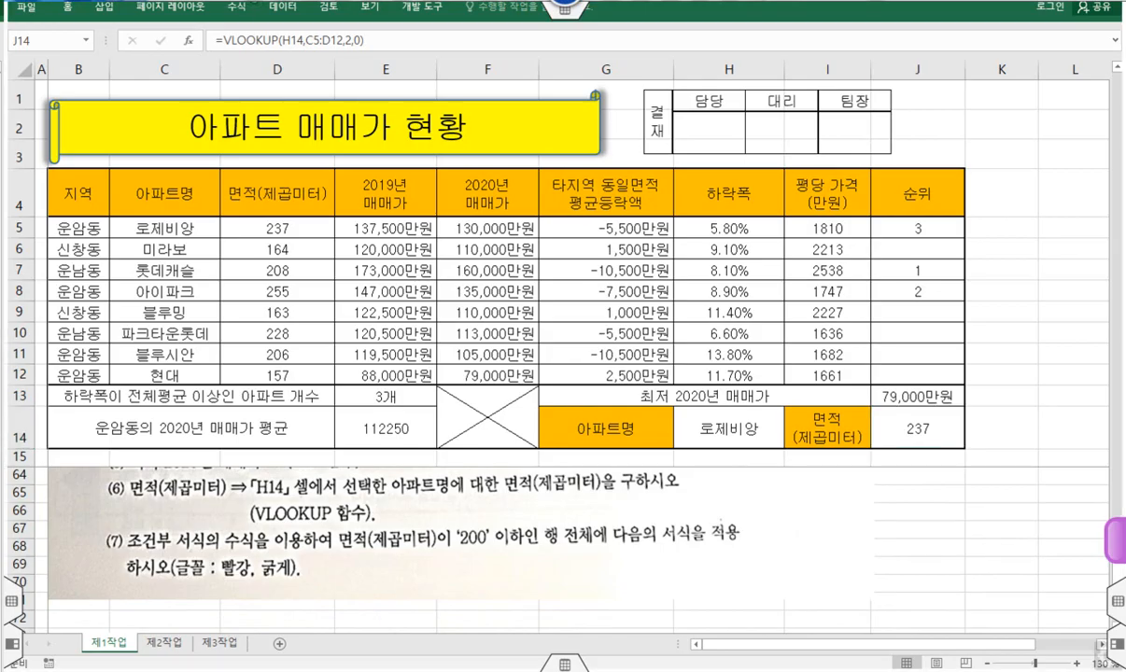
left_click_drag(131, 549, 179, 545)
mouse_move(238, 521)
left_mouse_down()
mouse_move(250, 534)
mouse_move(224, 540)
mouse_move(229, 551)
left_mouse_up()
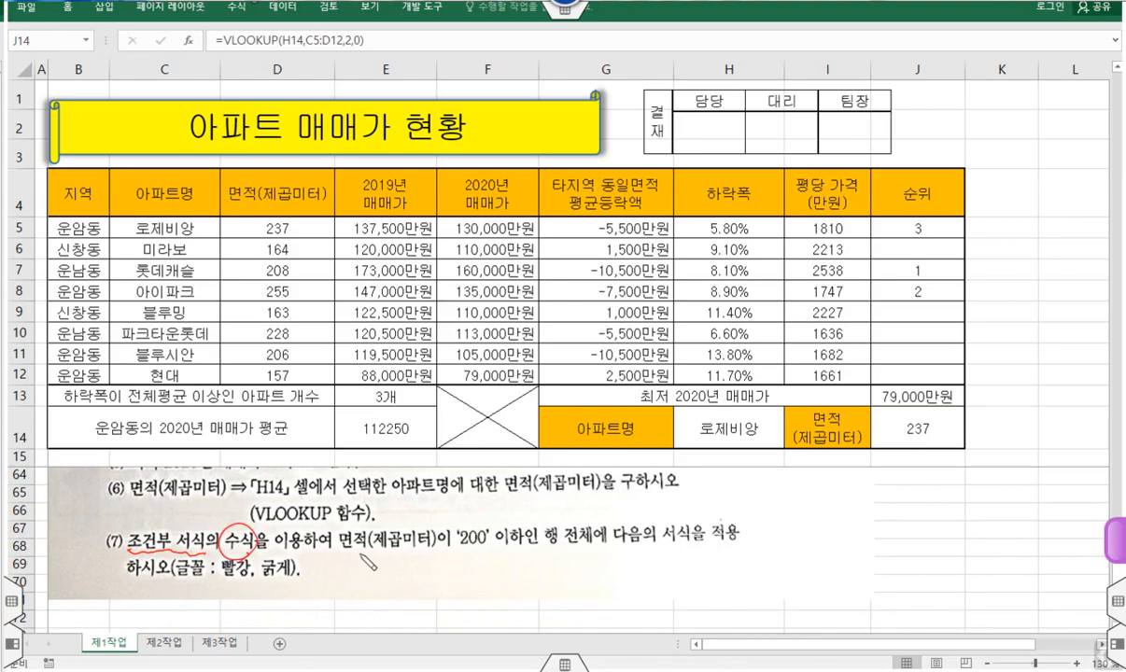
left_click_drag(348, 553, 498, 556)
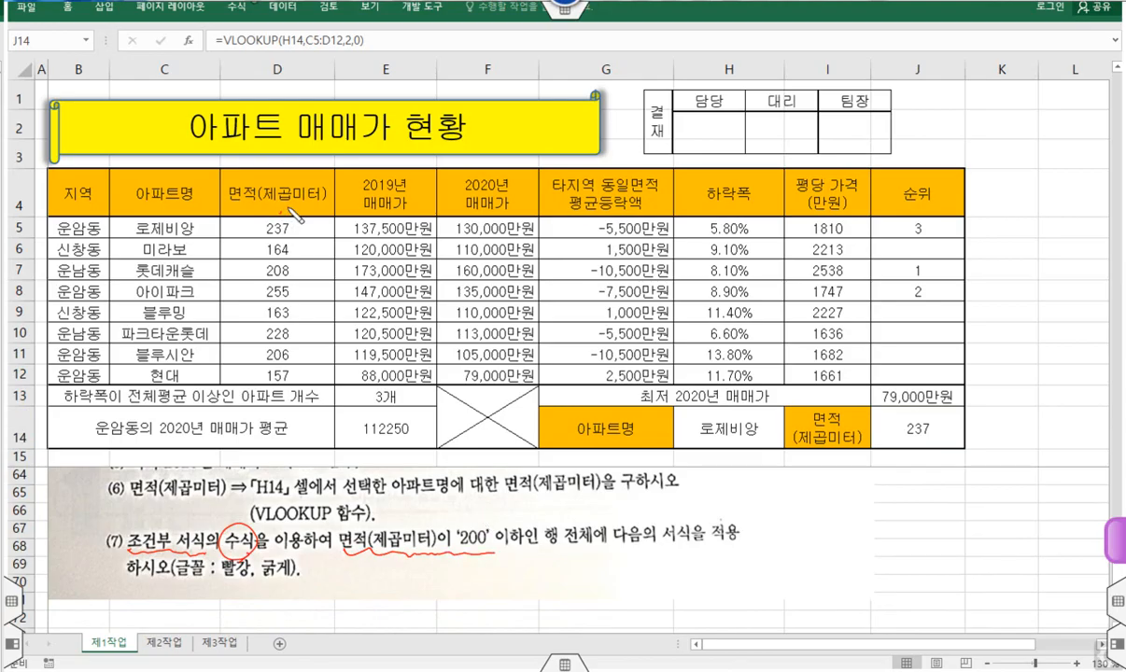
mouse_move(289, 207)
left_mouse_down()
mouse_move(277, 215)
mouse_move(332, 200)
left_mouse_up()
left_click_drag(519, 524, 580, 524)
mouse_move(56, 224)
left_mouse_down()
mouse_move(56, 287)
mouse_move(104, 378)
mouse_move(845, 378)
mouse_move(896, 280)
mouse_move(761, 210)
mouse_move(51, 221)
left_mouse_up()
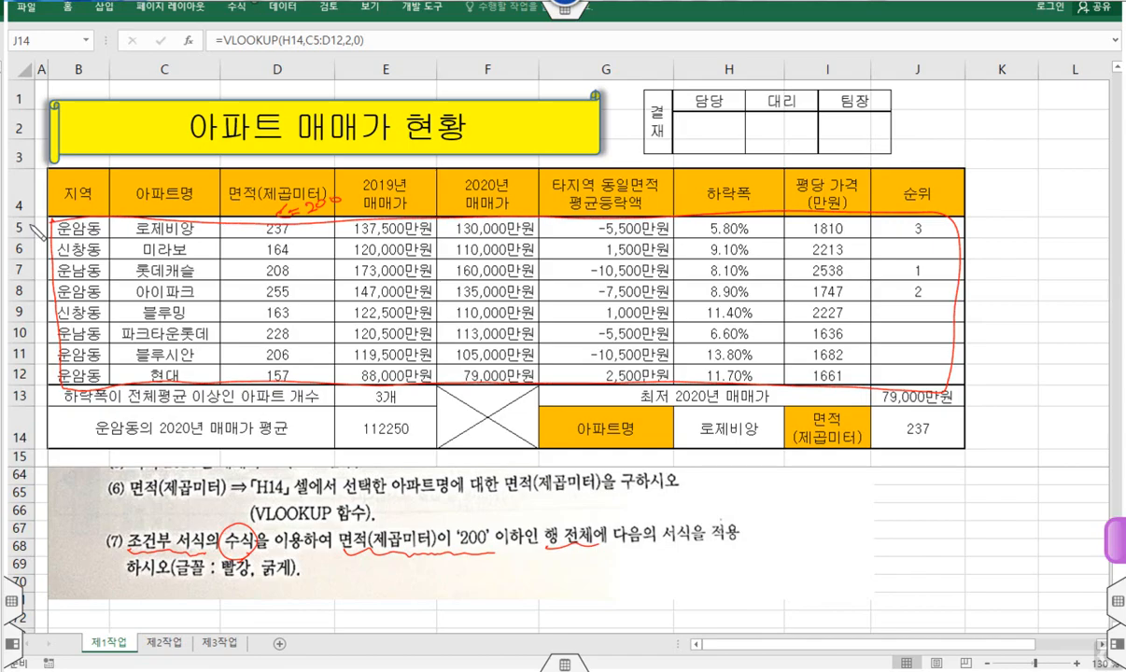
mouse_move(221, 580)
left_mouse_down()
mouse_move(292, 584)
mouse_move(287, 573)
left_mouse_up()
key("e")
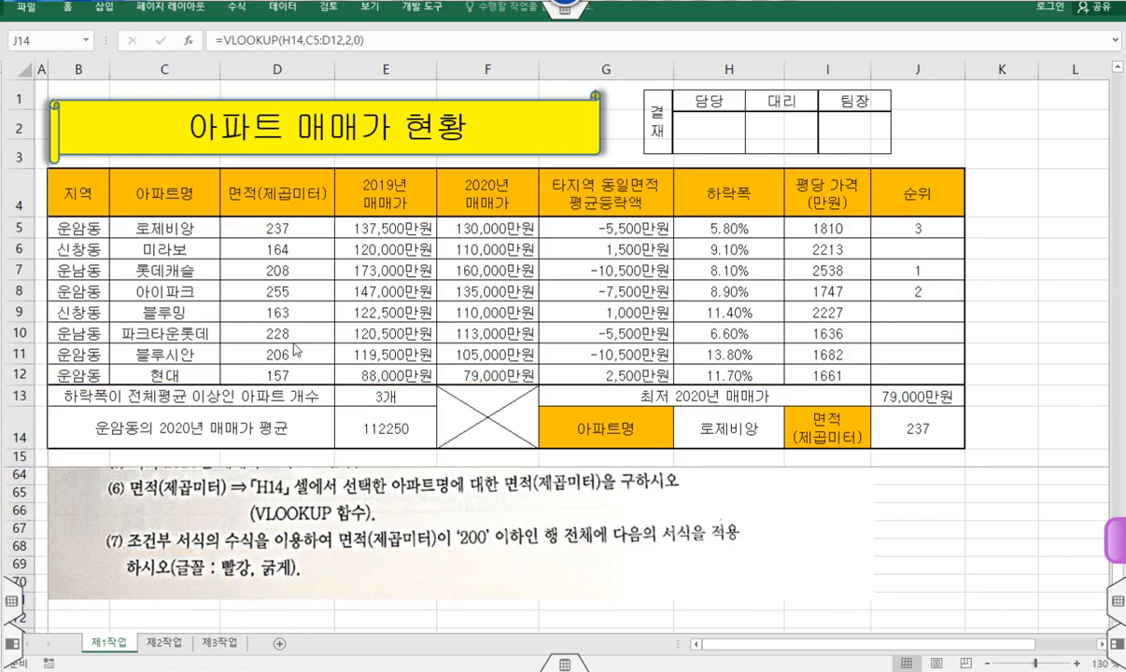
Step: Start a new conditional formatting rule for B5:J12 that uses a formula to determine which cells to format
left_click(77, 234)
left_click_drag(78, 234, 919, 374)
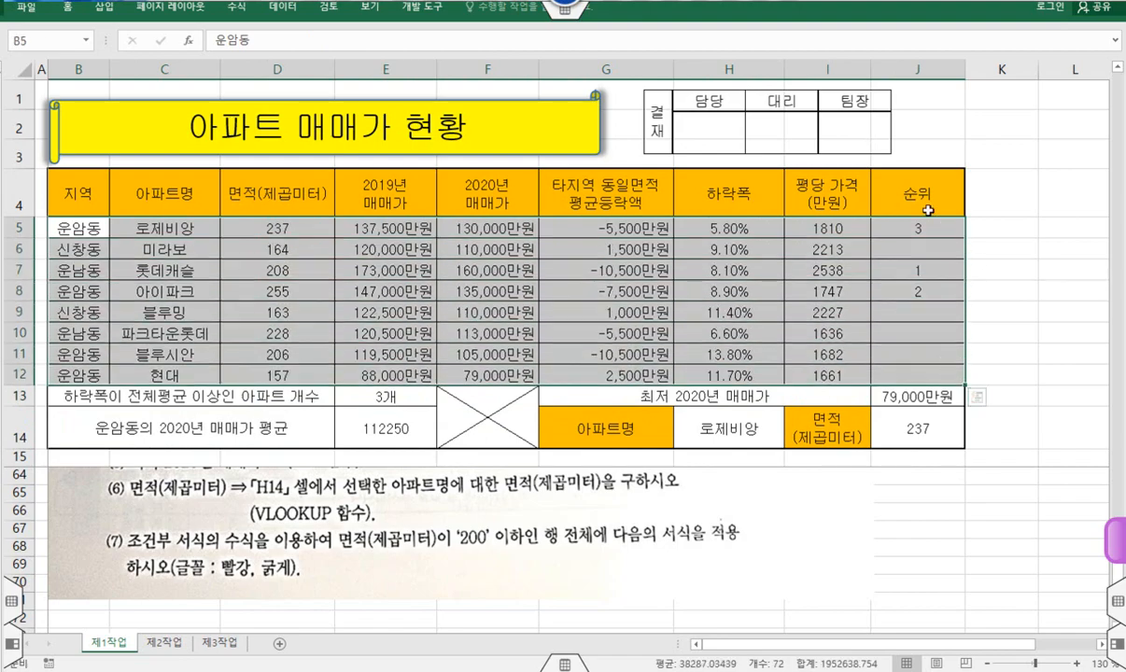
left_click(67, 11)
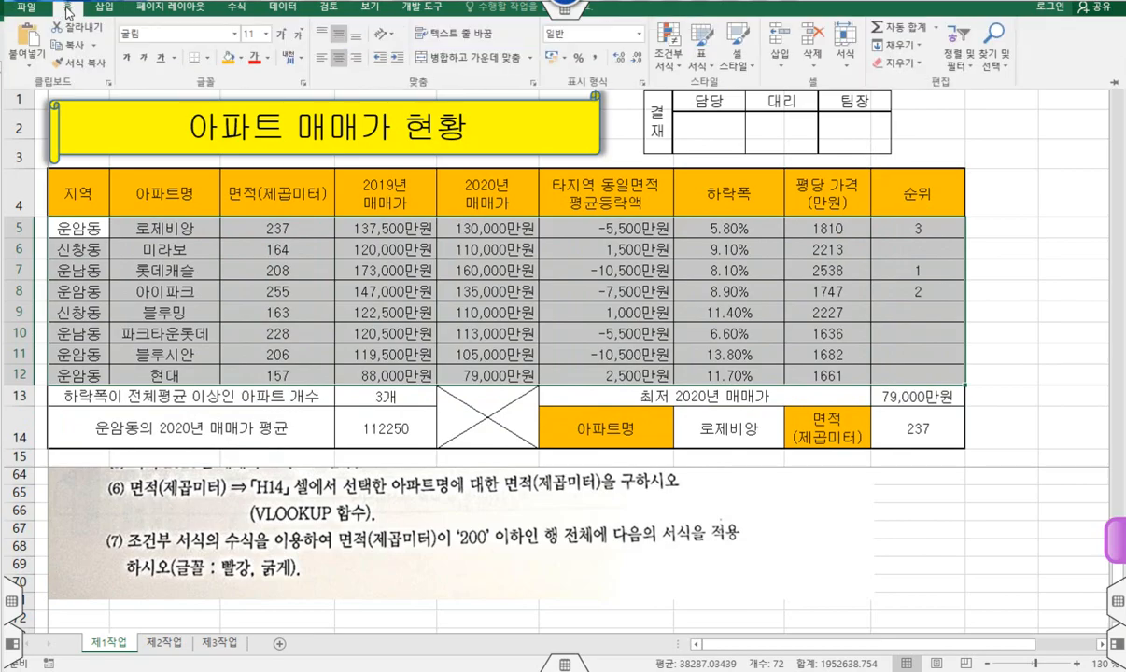
left_click(670, 71)
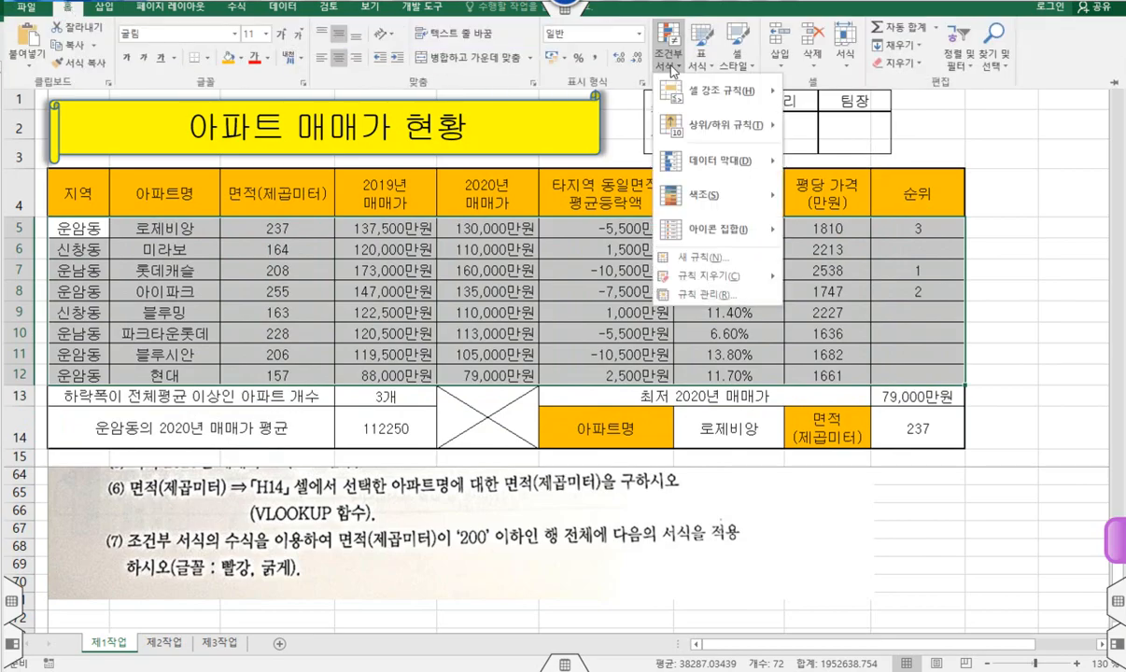
left_click(700, 260)
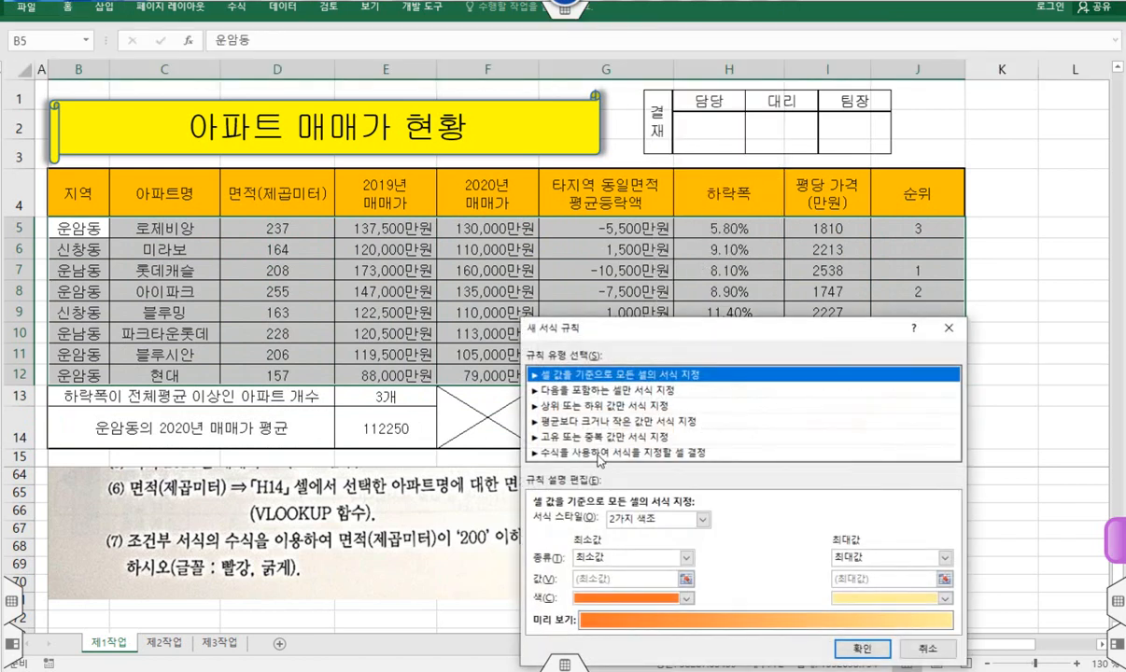
left_click(600, 454)
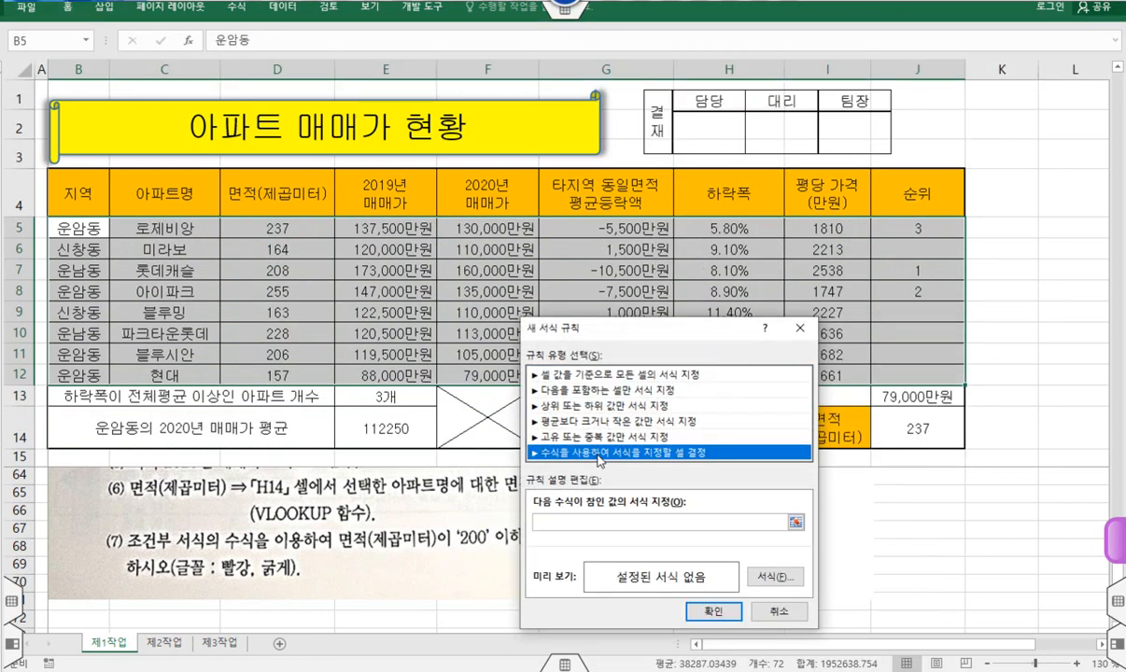
Step: Enter the rule formula =$D5 <= 200, keeping only the column of the 면적(제곱미터) reference absolute
left_click(566, 525)
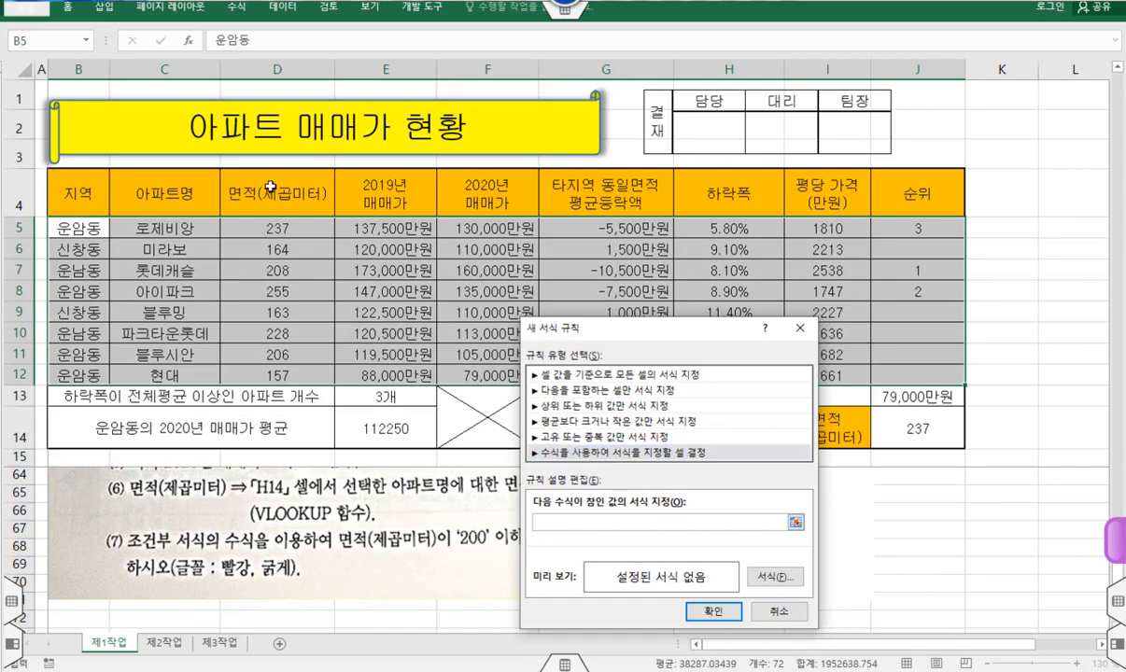
left_click(262, 231)
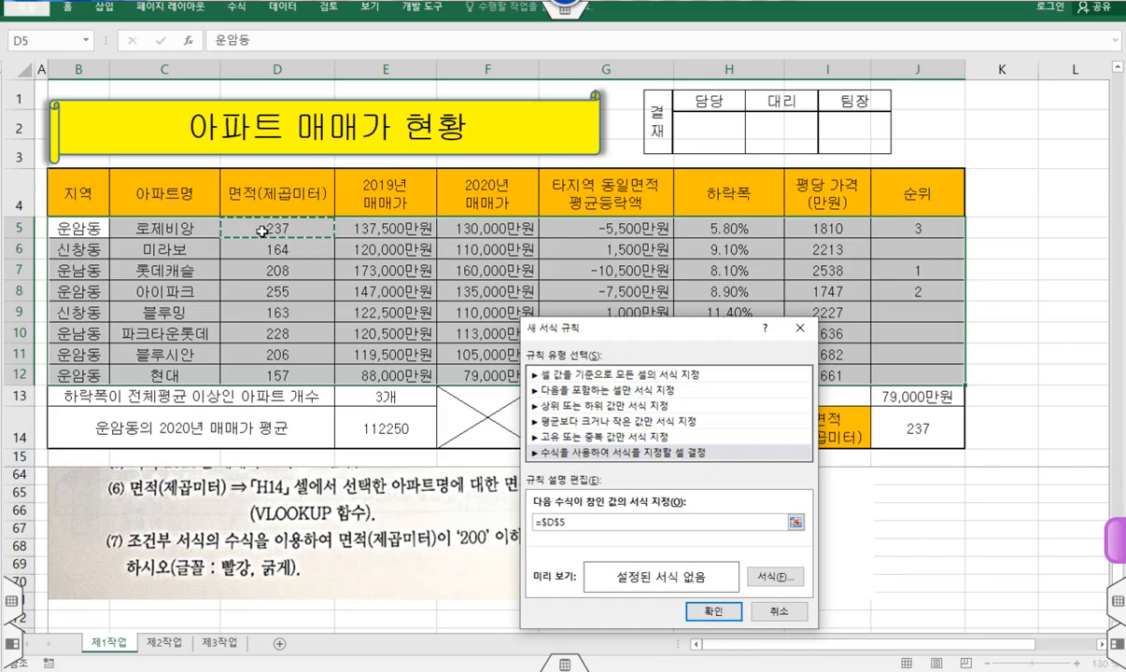
key("F4")
key("F4")
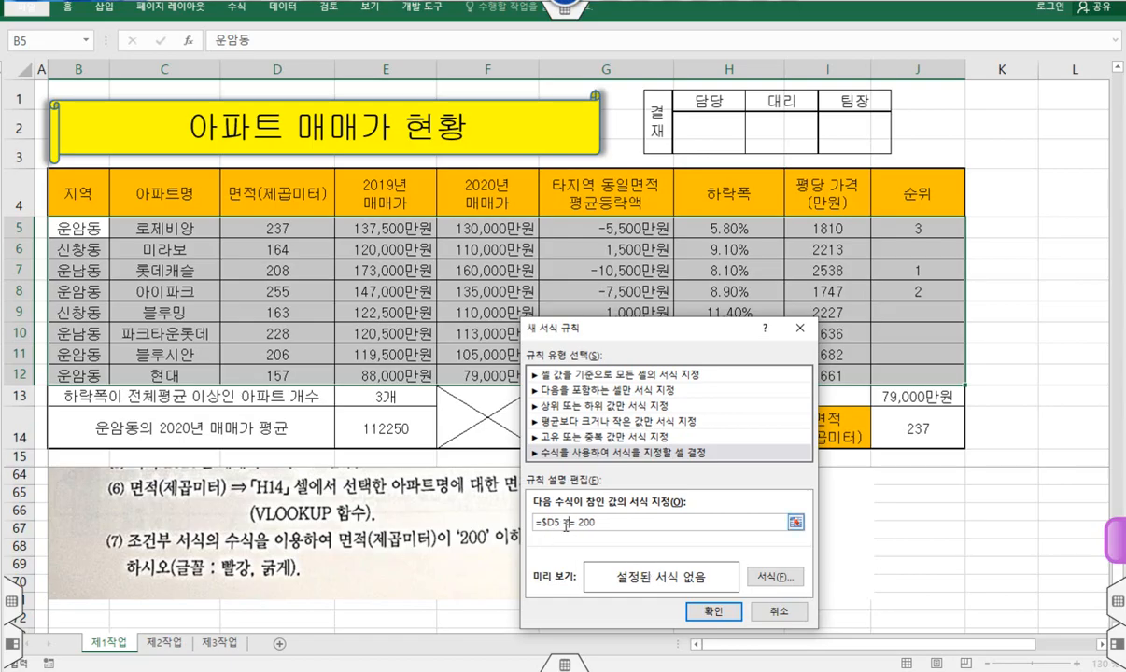
key("BackSpace")
Step: Set the rule's font to 굵게 with the standard red colour and apply the rule to the table rows
left_click(764, 580)
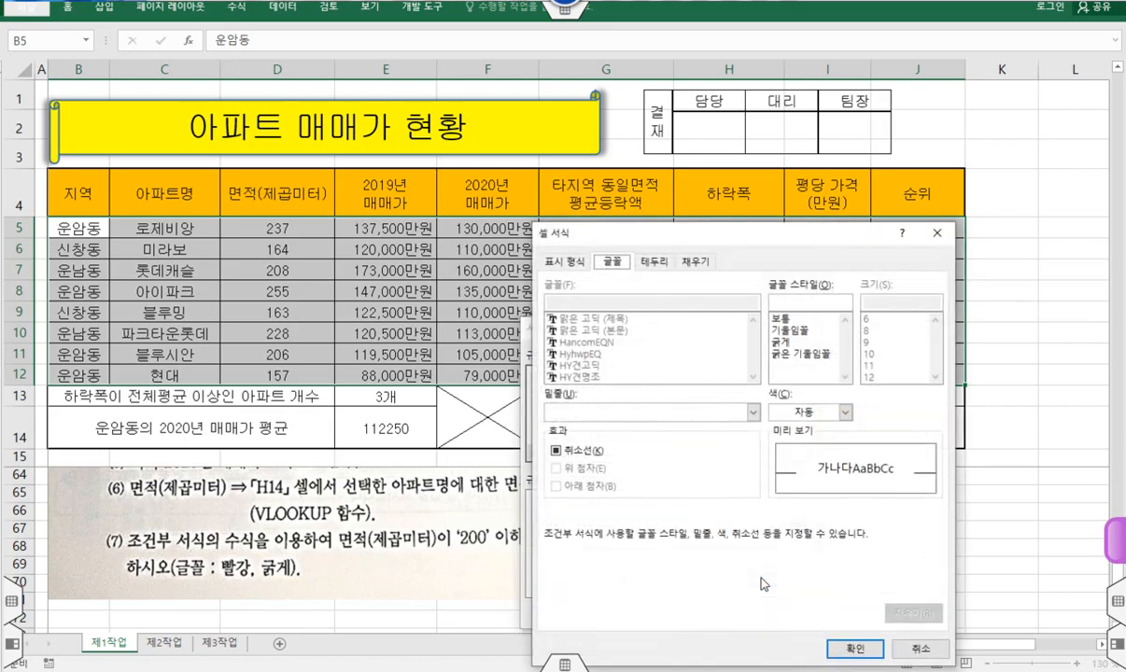
left_click(780, 342)
left_click(844, 412)
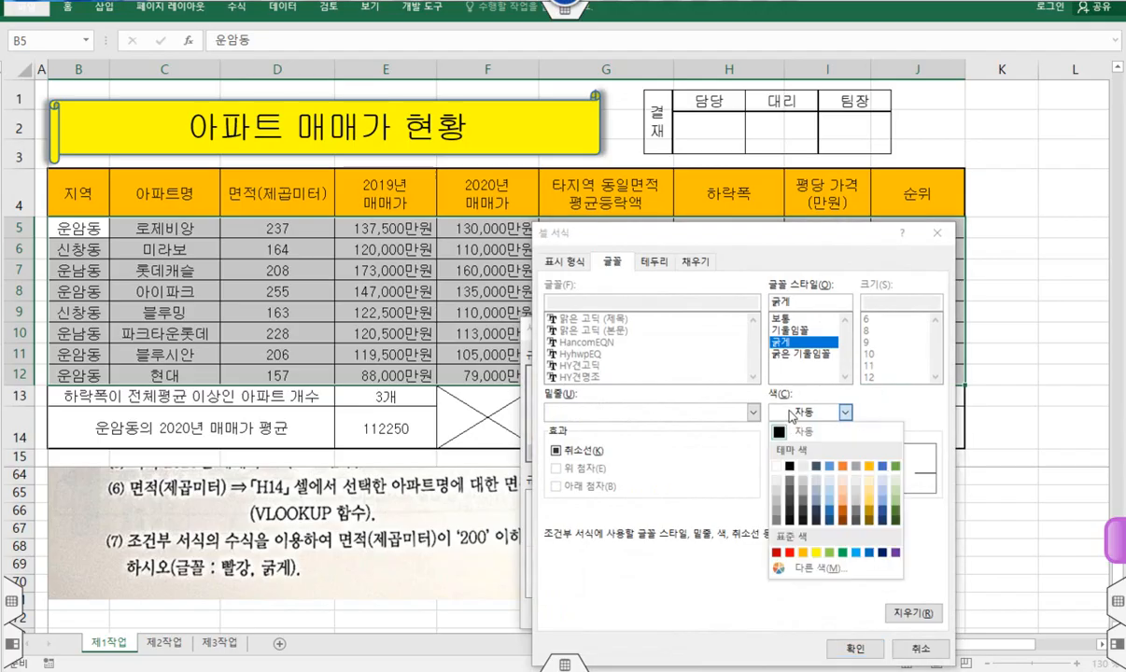
left_click(789, 552)
left_click(856, 648)
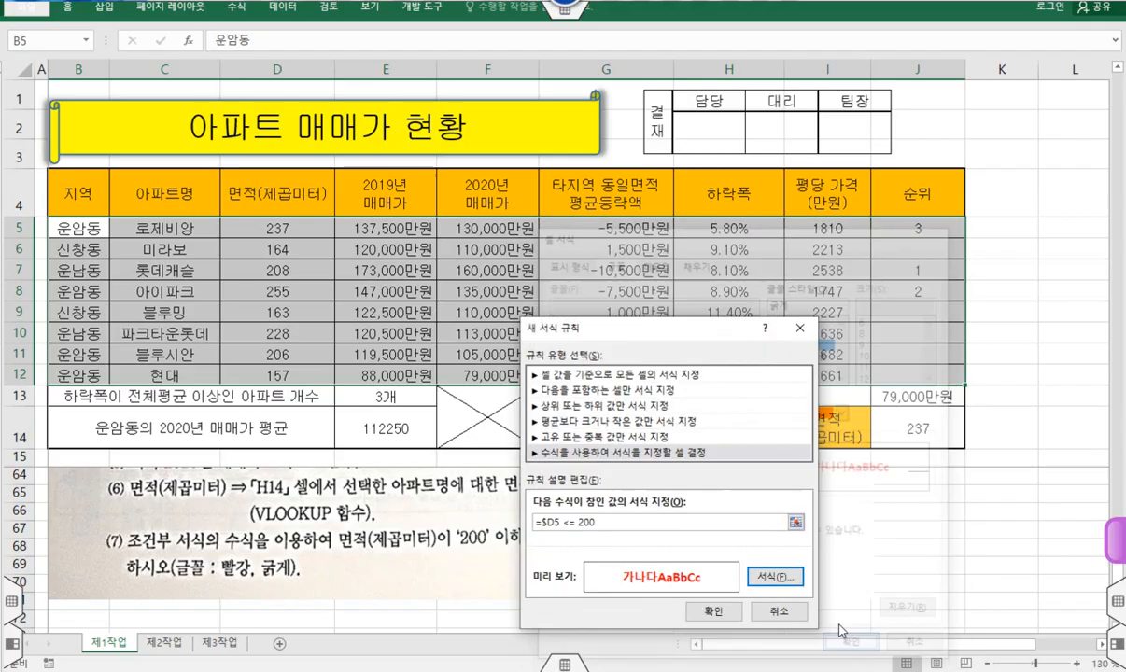
left_click(732, 610)
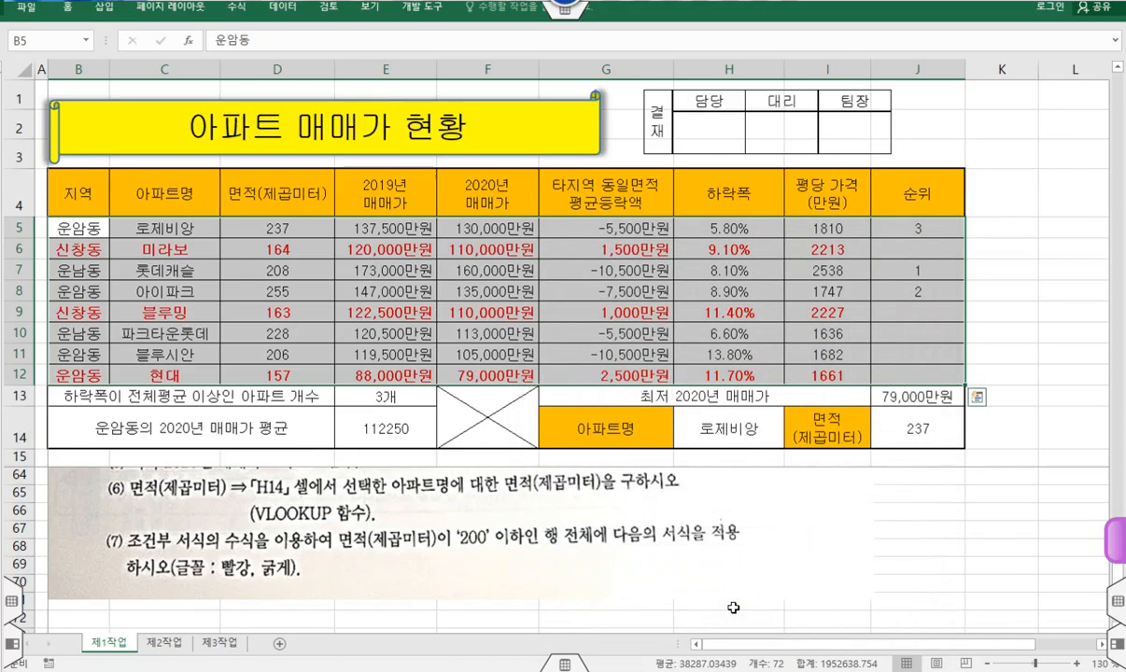
left_click(495, 334)
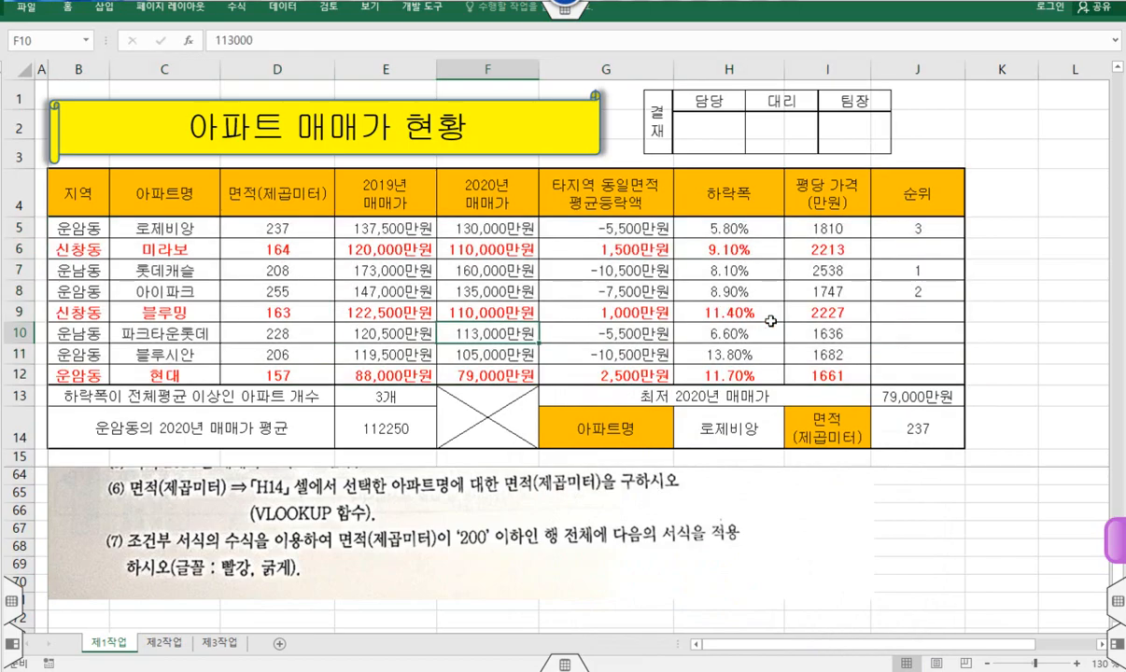